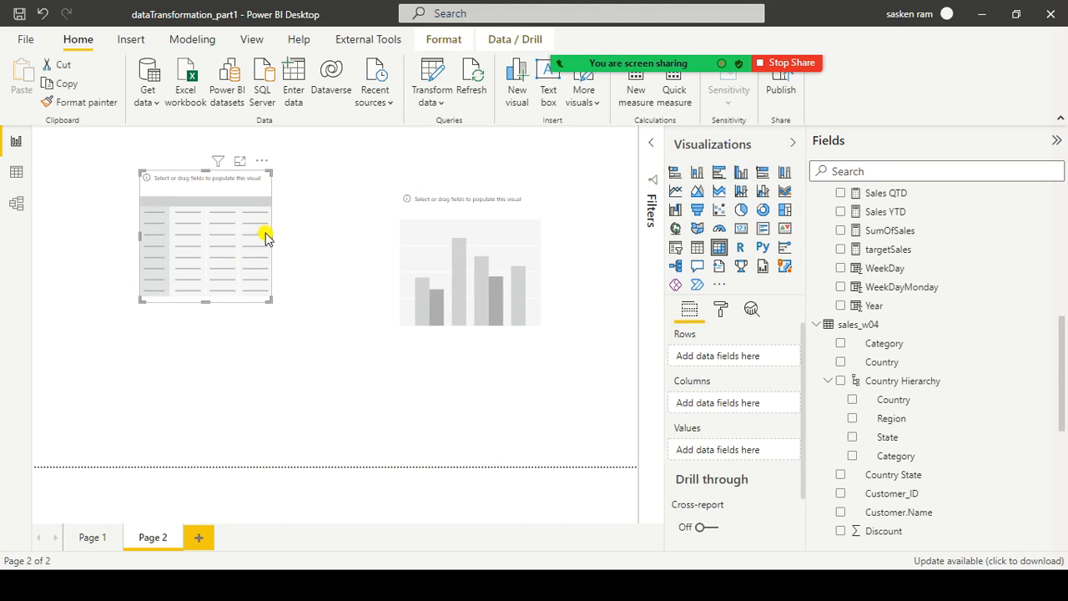
Widen and reposition the empty matrix, and populate it with Category as rows and Sales as values.
{"action": "left_click_drag", "start_coordinate": [270, 235], "coordinate": [268, 292]}
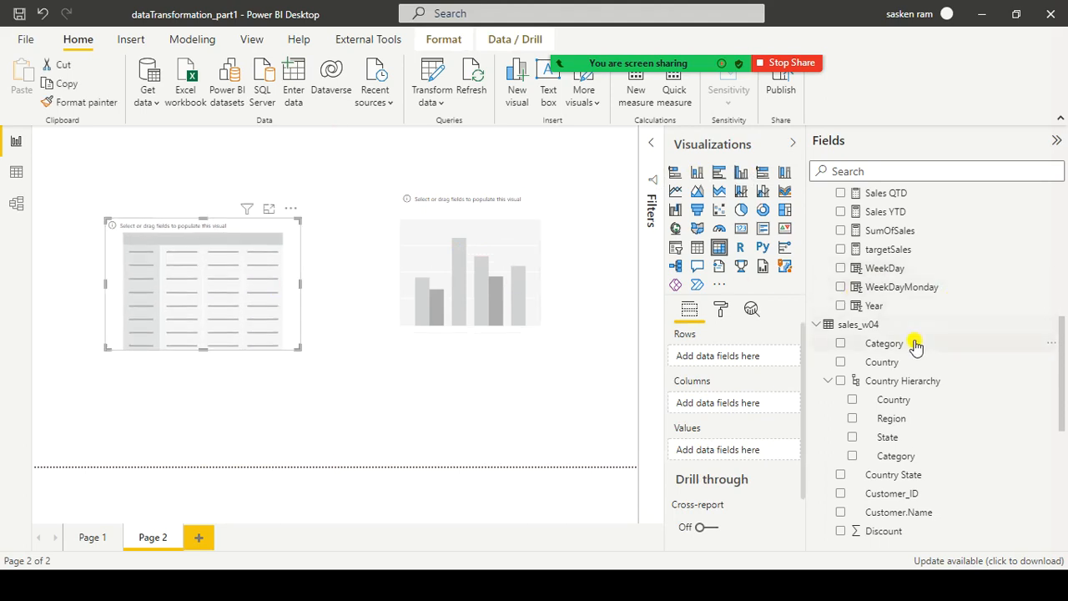
{"action": "left_click_drag", "start_coordinate": [902, 345], "coordinate": [185, 247]}
{"action": "scroll", "coordinate": [943, 353], "scroll_direction": "down", "scroll_amount": 6}
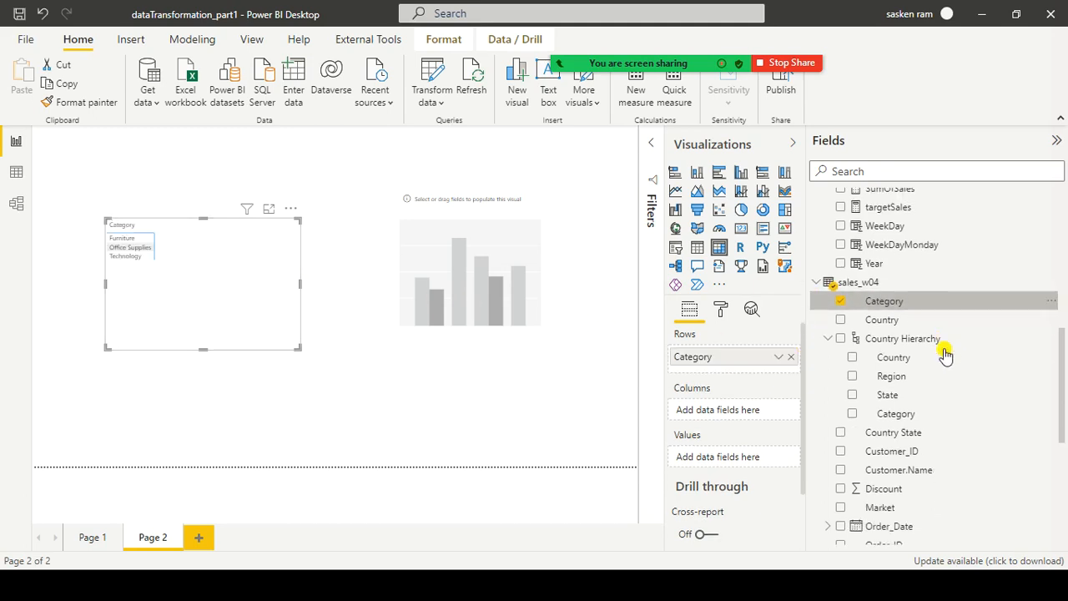
{"action": "left_click_drag", "start_coordinate": [876, 509], "coordinate": [208, 233]}
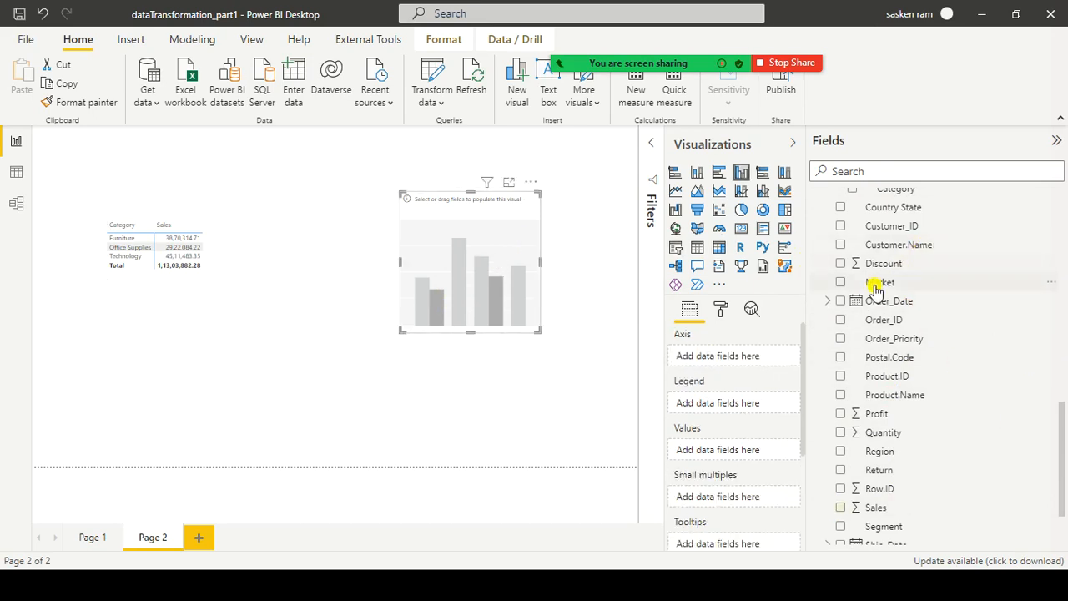
Populate the empty clustered column chart with Category on the axis and Sales as values, and widen the chart.
{"action": "scroll", "coordinate": [876, 278], "scroll_direction": "up", "scroll_amount": 1}
{"action": "scroll", "coordinate": [893, 266], "scroll_direction": "up", "scroll_amount": 3}
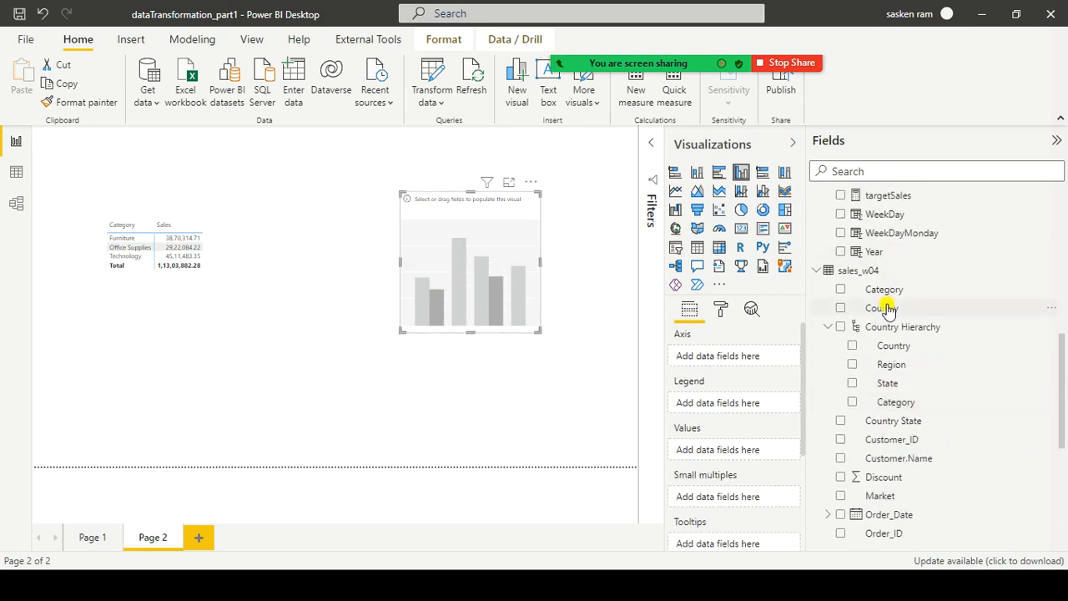
{"action": "left_click_drag", "start_coordinate": [889, 294], "coordinate": [509, 218]}
{"action": "scroll", "coordinate": [1047, 409], "scroll_direction": "down", "scroll_amount": 2}
{"action": "scroll", "coordinate": [918, 474], "scroll_direction": "down", "scroll_amount": 1}
{"action": "scroll", "coordinate": [917, 474], "scroll_direction": "down", "scroll_amount": 3}
{"action": "mouse_move", "coordinate": [886, 425]}
{"action": "left_mouse_down"}
{"action": "mouse_move", "coordinate": [442, 283]}
{"action": "mouse_move", "coordinate": [503, 283]}
{"action": "left_mouse_up"}
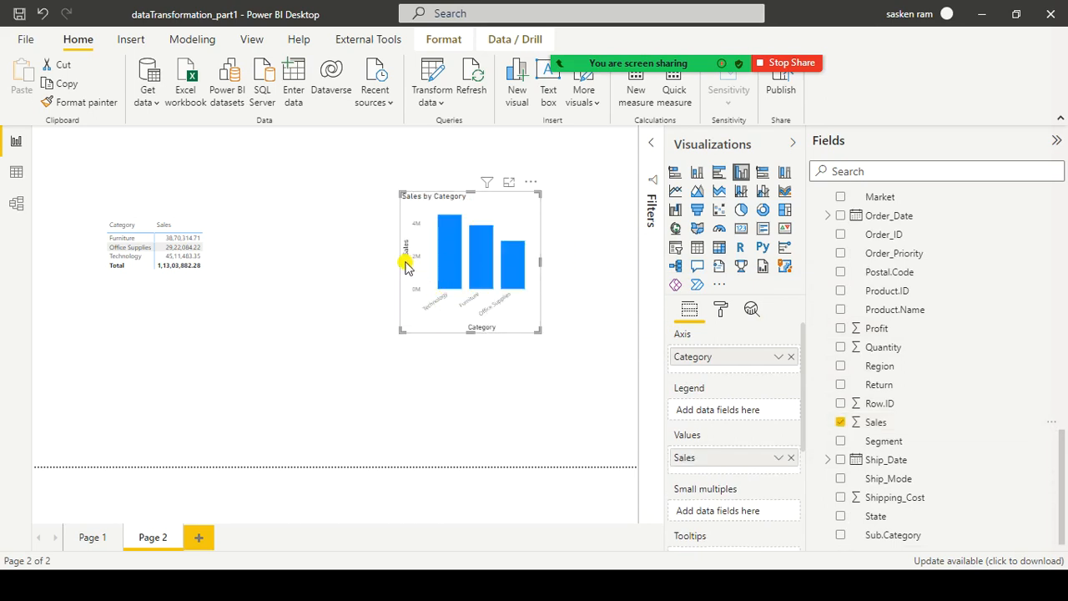
{"action": "left_click_drag", "start_coordinate": [401, 262], "coordinate": [328, 264]}
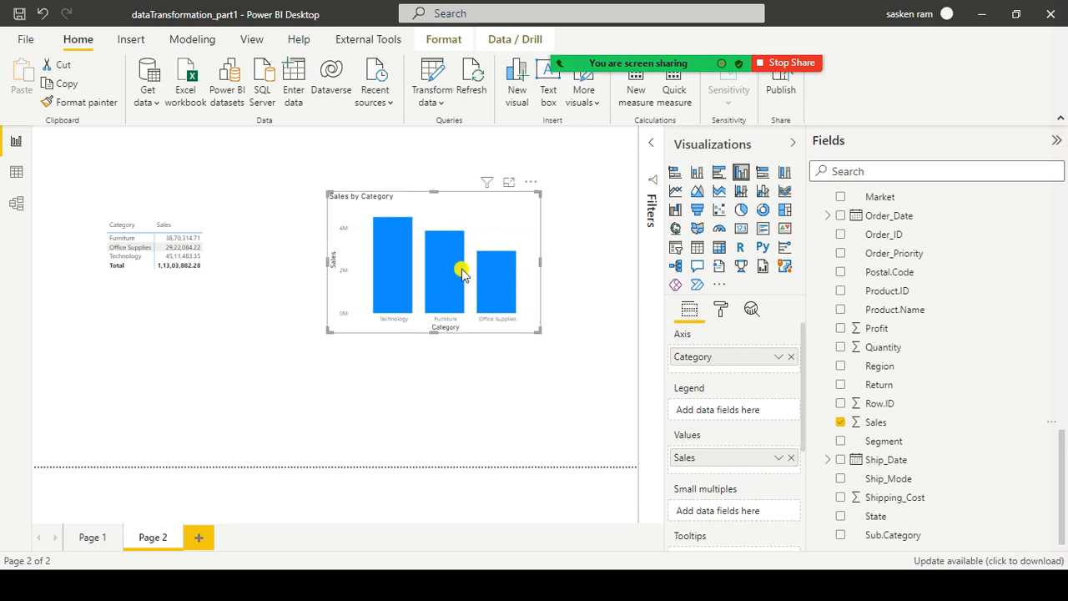
Widen the matrix's Category column and shift the Sales by Category chart slightly away from the matrix.
{"action": "left_click", "coordinate": [231, 266]}
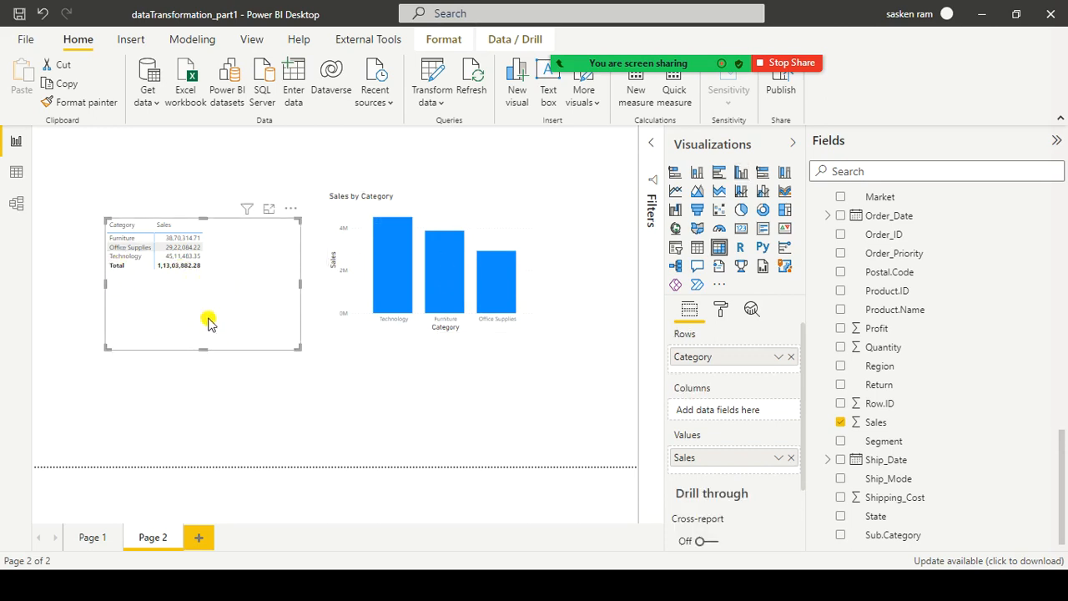
{"action": "mouse_move", "coordinate": [186, 224]}
{"action": "left_mouse_down"}
{"action": "mouse_move", "coordinate": [202, 222]}
{"action": "mouse_move", "coordinate": [175, 229]}
{"action": "mouse_move", "coordinate": [183, 231]}
{"action": "left_mouse_up"}
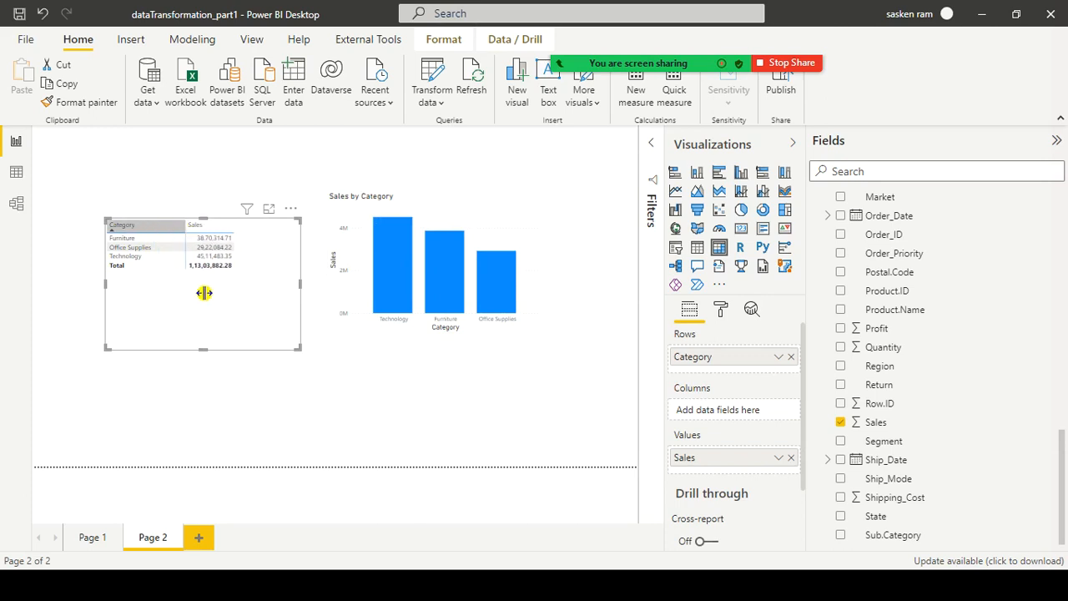
{"action": "left_click", "coordinate": [383, 396]}
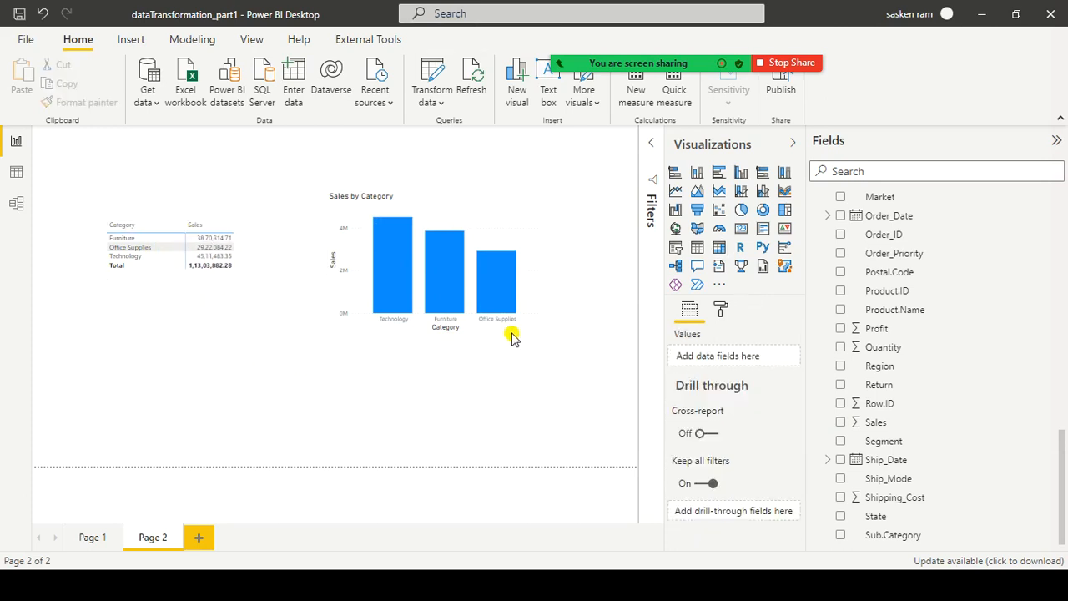
{"action": "left_click_drag", "start_coordinate": [540, 222], "coordinate": [563, 233]}
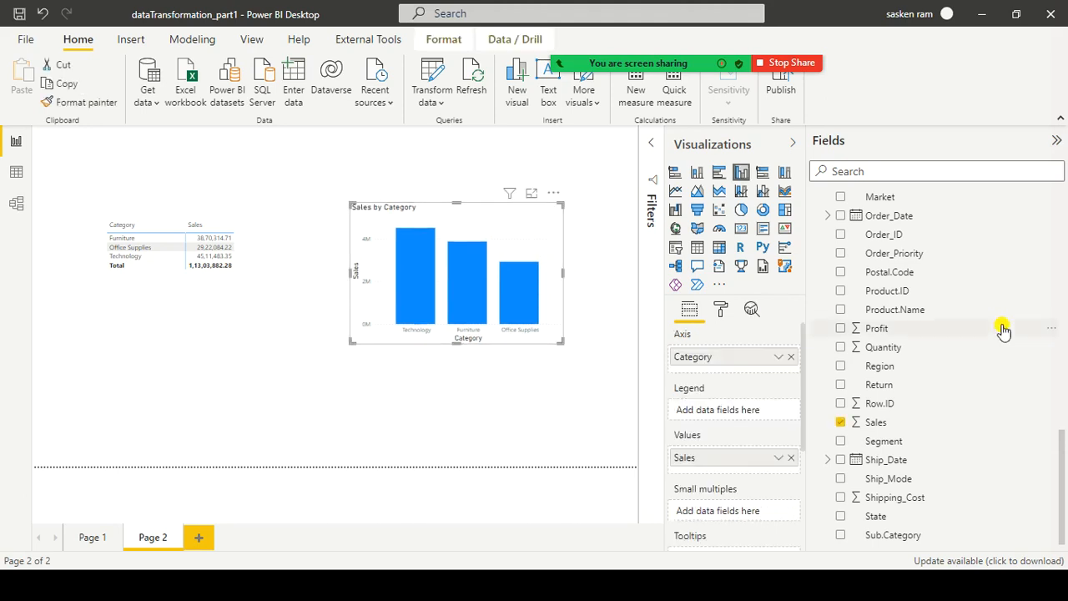
Add Sub.Category to the matrix rows as a second level below Category.
{"action": "scroll", "coordinate": [997, 359], "scroll_direction": "up", "scroll_amount": 3}
{"action": "scroll", "coordinate": [994, 375], "scroll_direction": "down", "scroll_amount": 3}
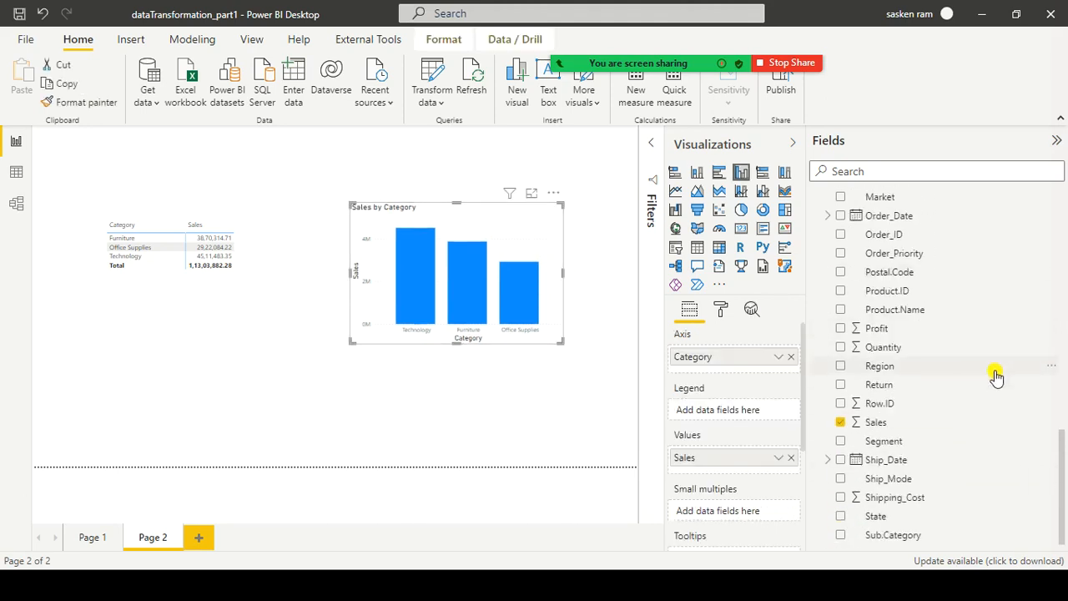
{"action": "left_click_drag", "start_coordinate": [885, 534], "coordinate": [365, 324]}
{"action": "left_click", "coordinate": [120, 207]}
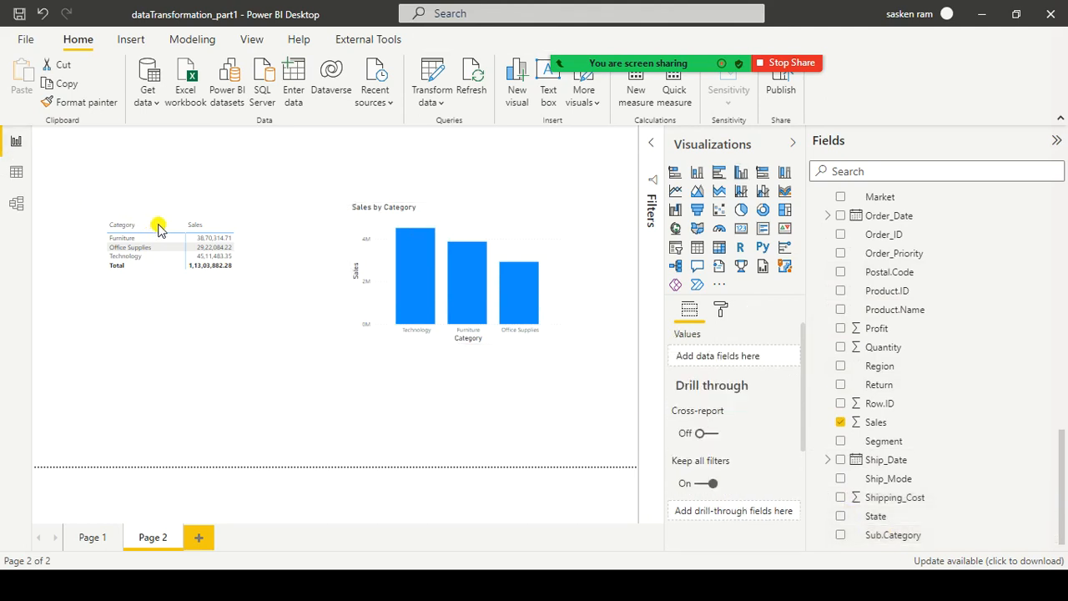
{"action": "left_click", "coordinate": [246, 229]}
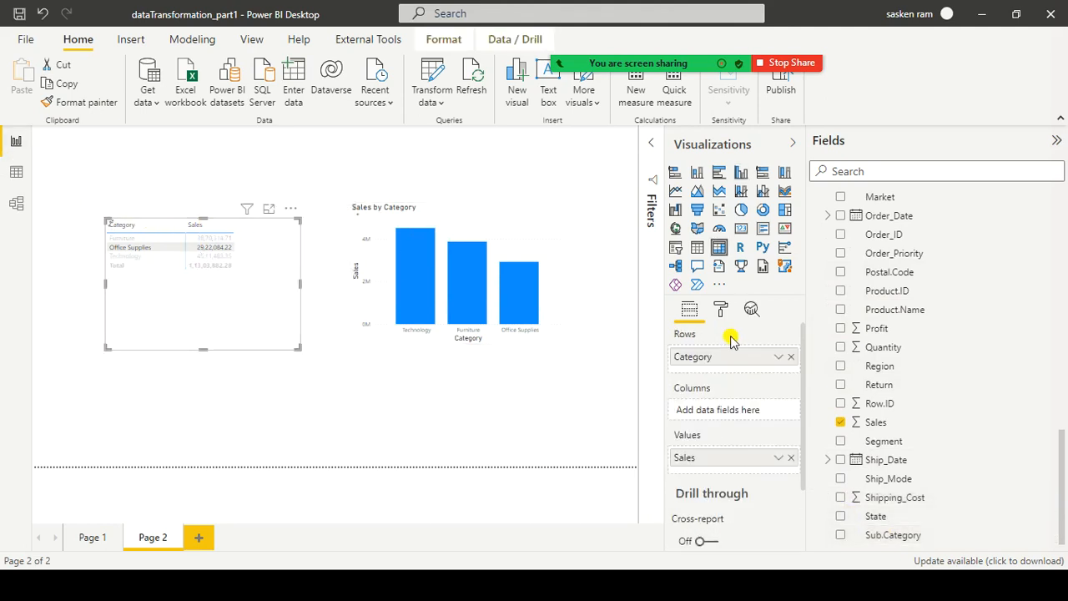
{"action": "left_click", "coordinate": [282, 339]}
{"action": "left_click_drag", "start_coordinate": [887, 537], "coordinate": [149, 308]}
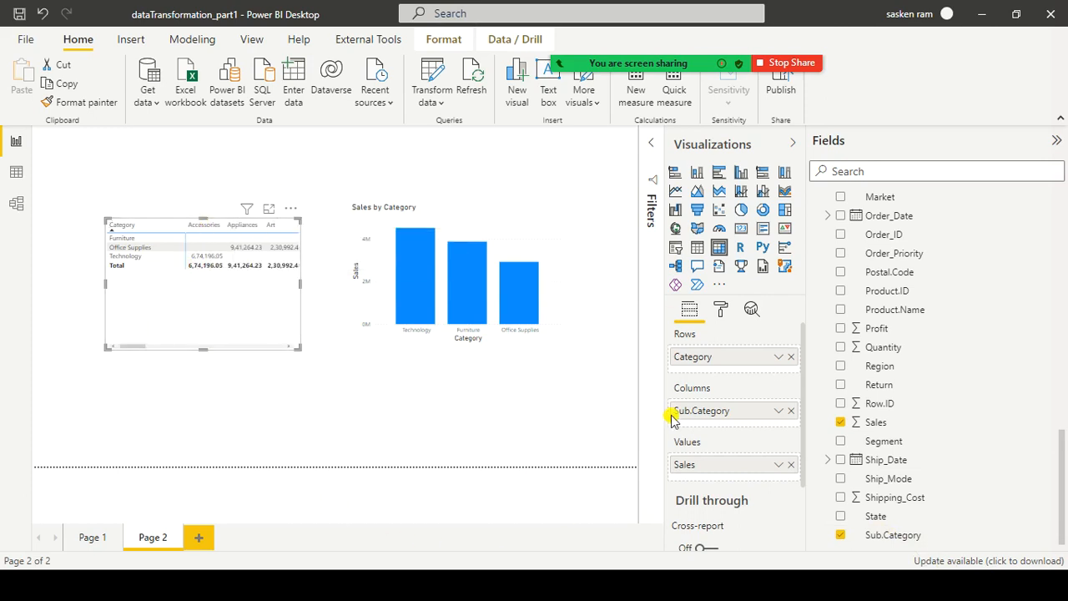
{"action": "left_click_drag", "start_coordinate": [702, 424], "coordinate": [714, 377]}
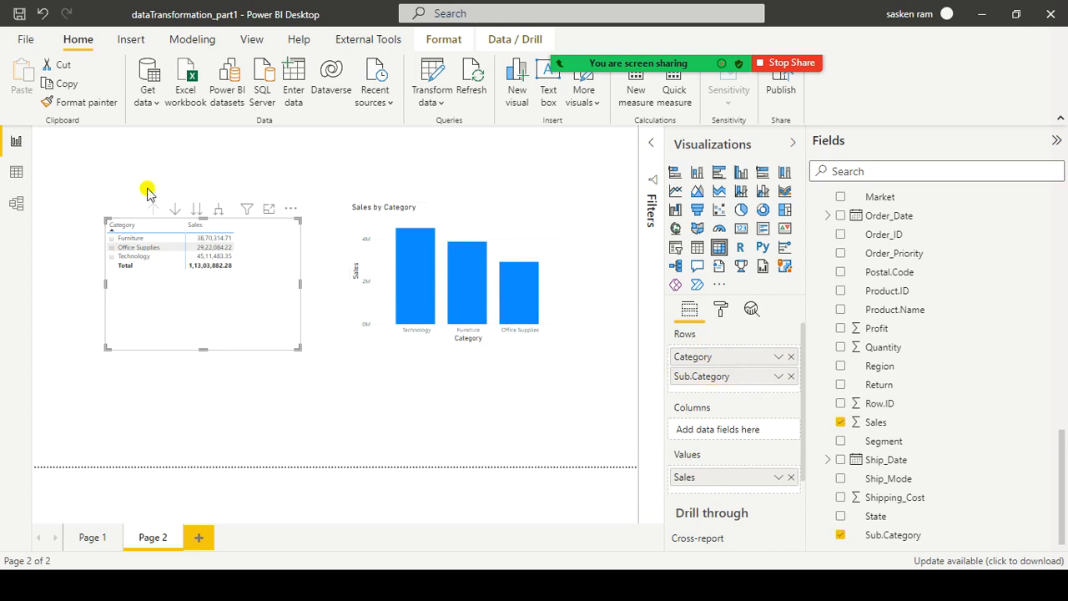
Mark the matrix's drill icons with a red rectangle annotation and clear all drawings again.
{"action": "mouse_move", "coordinate": [641, 61]}
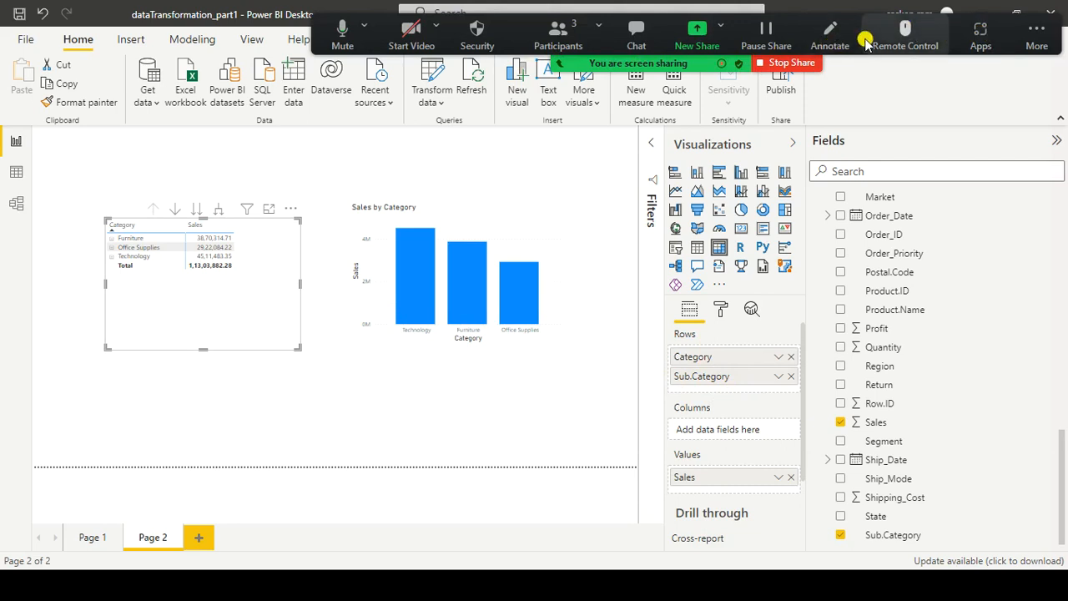
{"action": "left_click", "coordinate": [839, 42]}
{"action": "left_click", "coordinate": [407, 88]}
{"action": "left_click", "coordinate": [458, 126]}
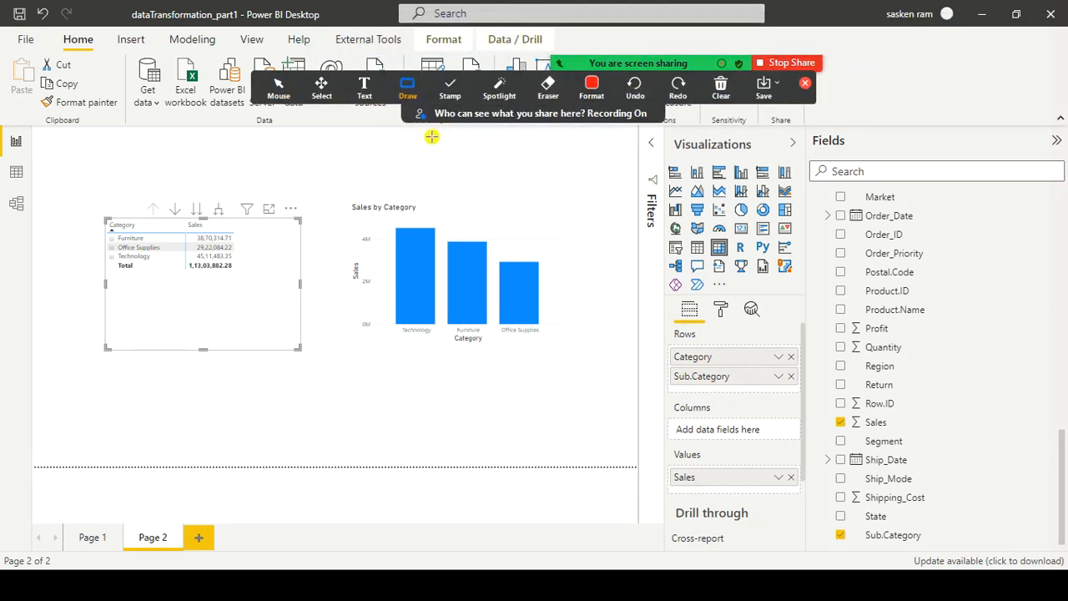
{"action": "mouse_move", "coordinate": [125, 178]}
{"action": "left_mouse_down"}
{"action": "mouse_move", "coordinate": [156, 214]}
{"action": "mouse_move", "coordinate": [310, 218]}
{"action": "left_mouse_up"}
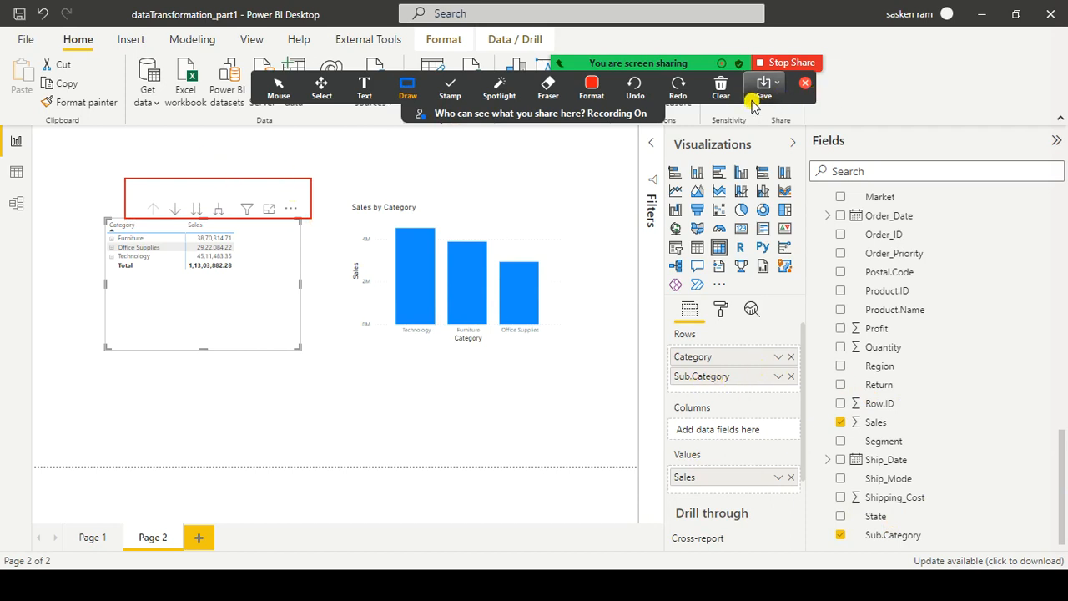
{"action": "left_click", "coordinate": [721, 87]}
{"action": "left_click", "coordinate": [726, 115]}
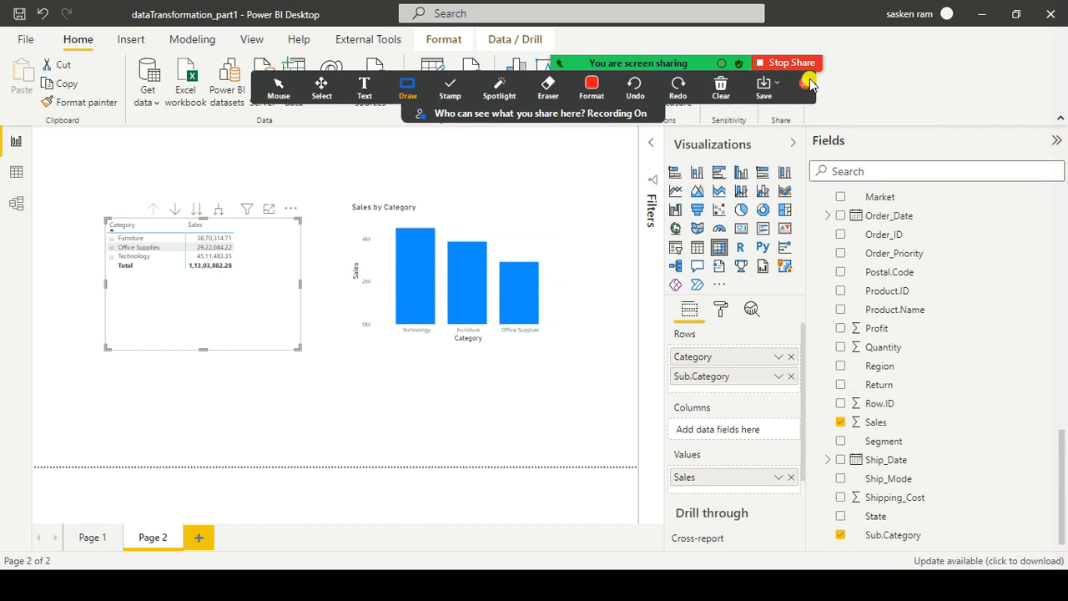
{"action": "left_click", "coordinate": [806, 83]}
Add Sub.Category to the column chart and place it on the axis below Category.
{"action": "left_click", "coordinate": [519, 288]}
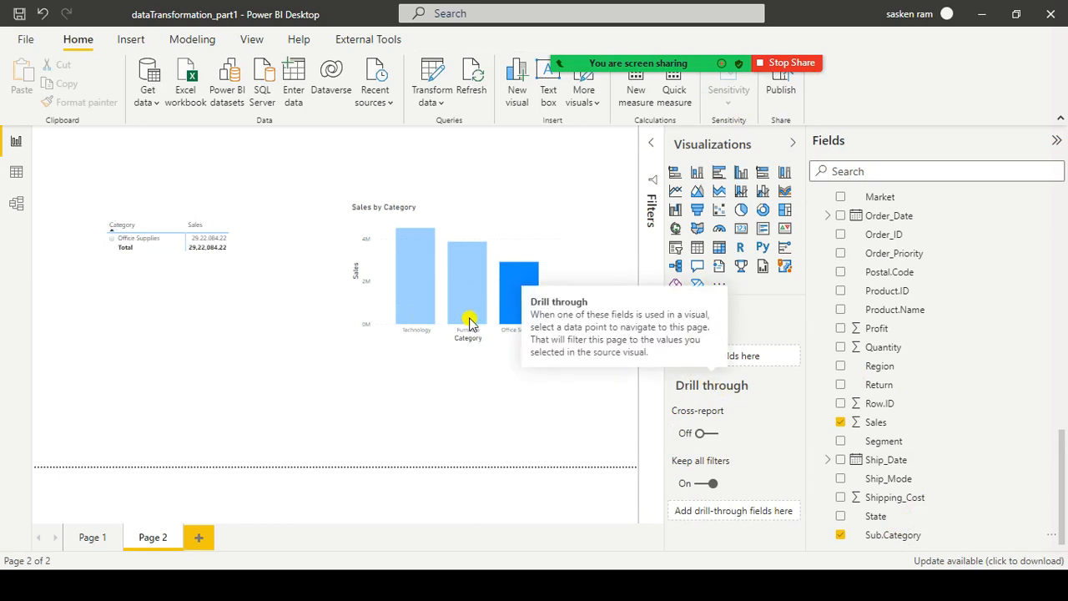
{"action": "left_click", "coordinate": [486, 340]}
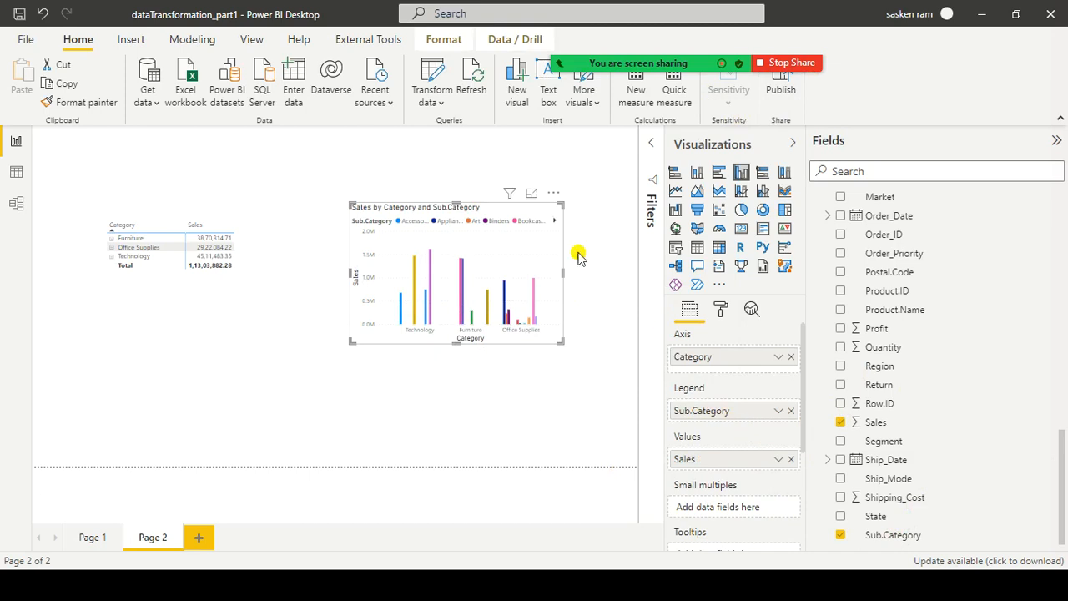
{"action": "left_click_drag", "start_coordinate": [752, 360], "coordinate": [754, 362]}
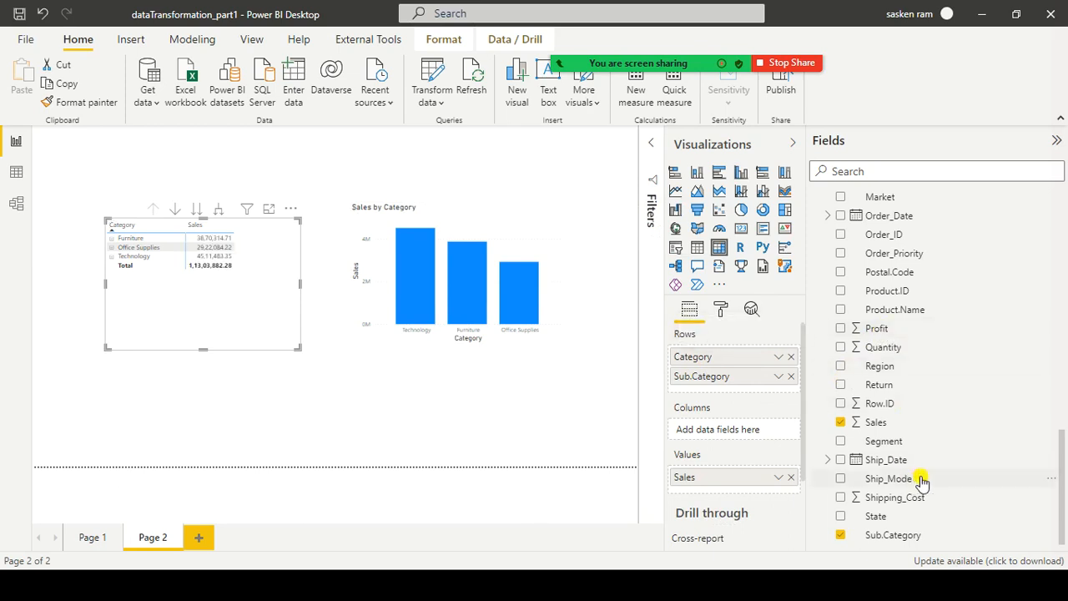
Add Product.Name as a third level below Sub.Category in both the matrix rows and the column chart axis.
{"action": "left_click_drag", "start_coordinate": [889, 317], "coordinate": [167, 306]}
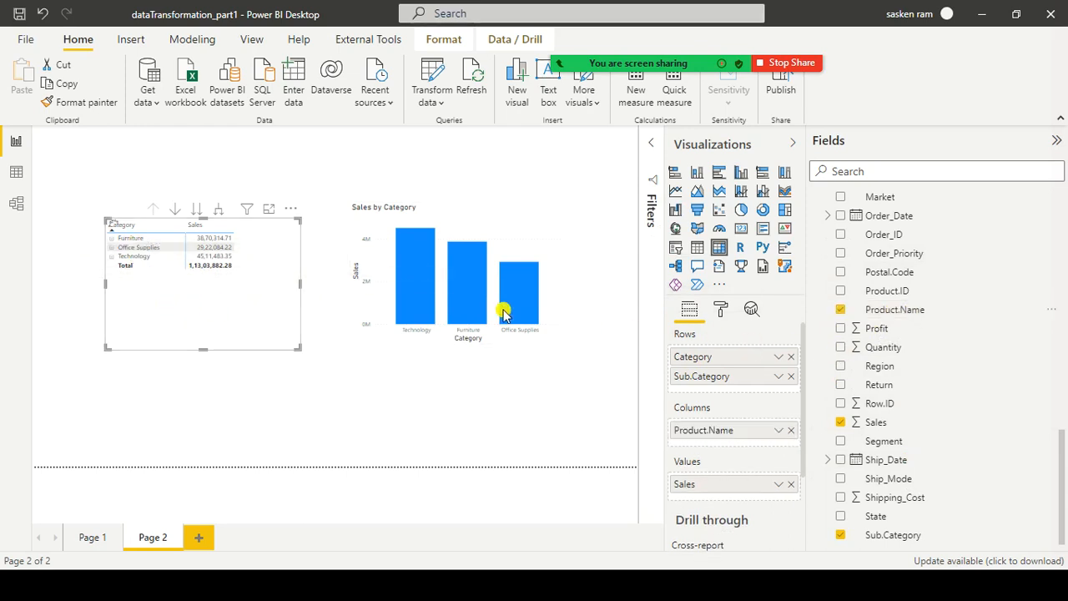
{"action": "left_click", "coordinate": [551, 292]}
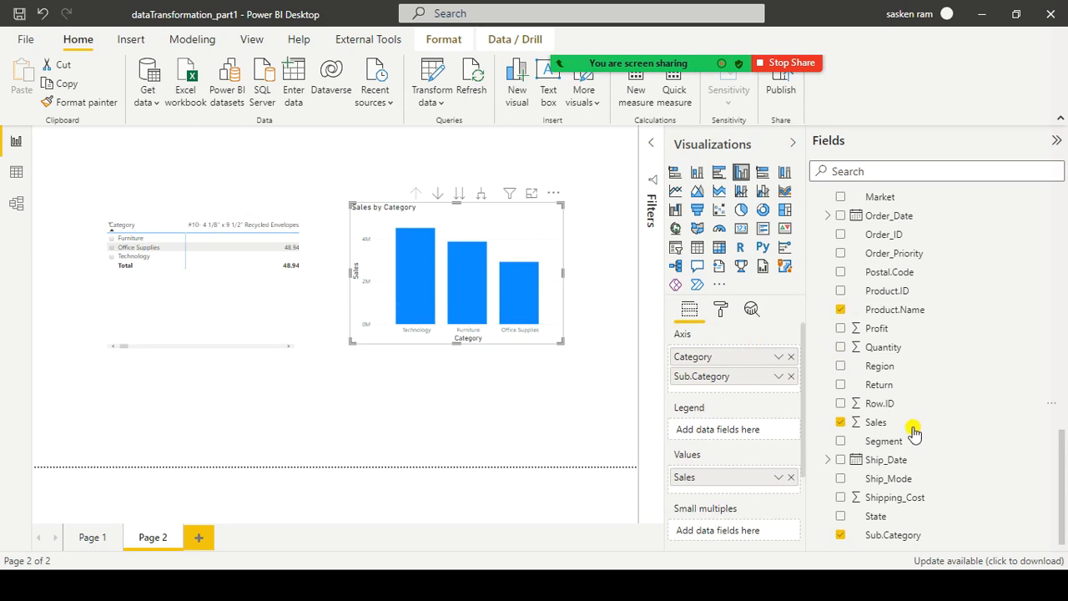
{"action": "left_click_drag", "start_coordinate": [898, 315], "coordinate": [523, 226]}
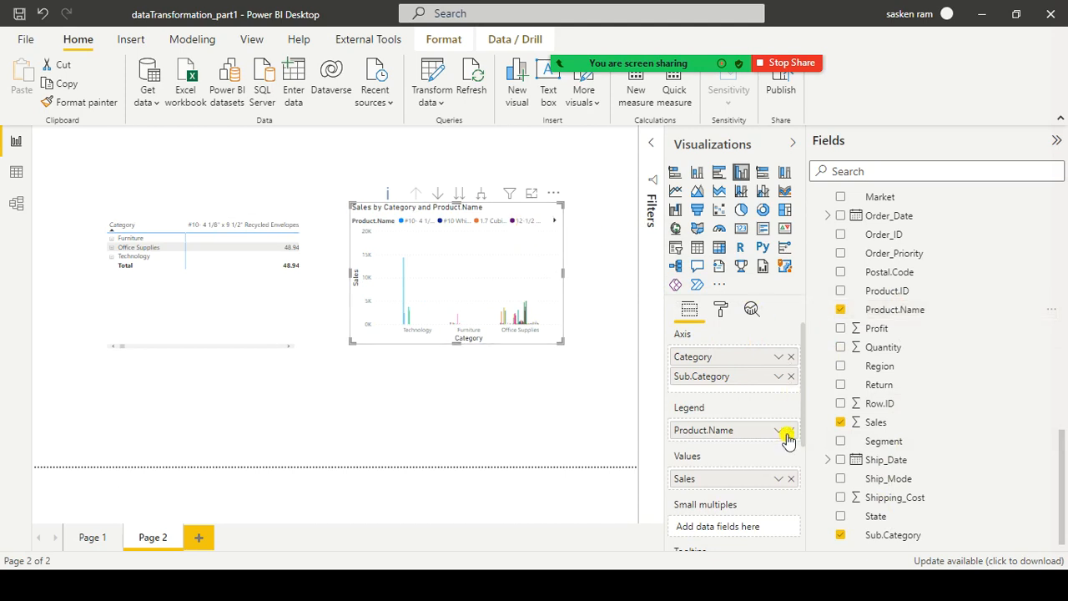
{"action": "left_click_drag", "start_coordinate": [728, 430], "coordinate": [116, 356]}
{"action": "left_click_drag", "start_coordinate": [761, 427], "coordinate": [759, 426]}
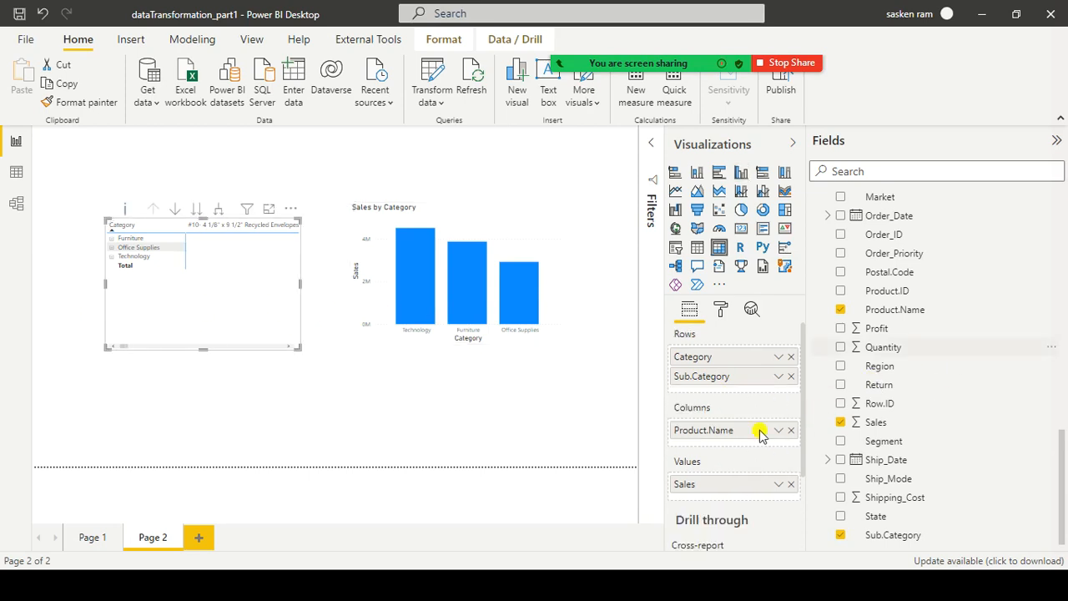
{"action": "left_click_drag", "start_coordinate": [741, 432], "coordinate": [748, 384]}
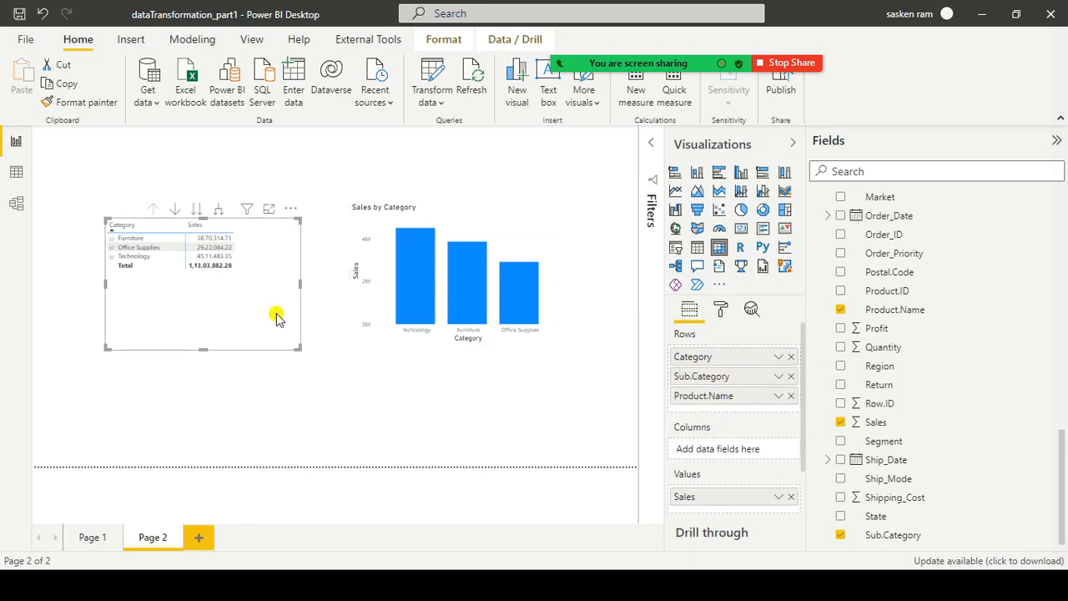
Reposition the matrix and the column chart on Page 2 so they sit farther apart.
{"action": "left_click_drag", "start_coordinate": [276, 319], "coordinate": [219, 312]}
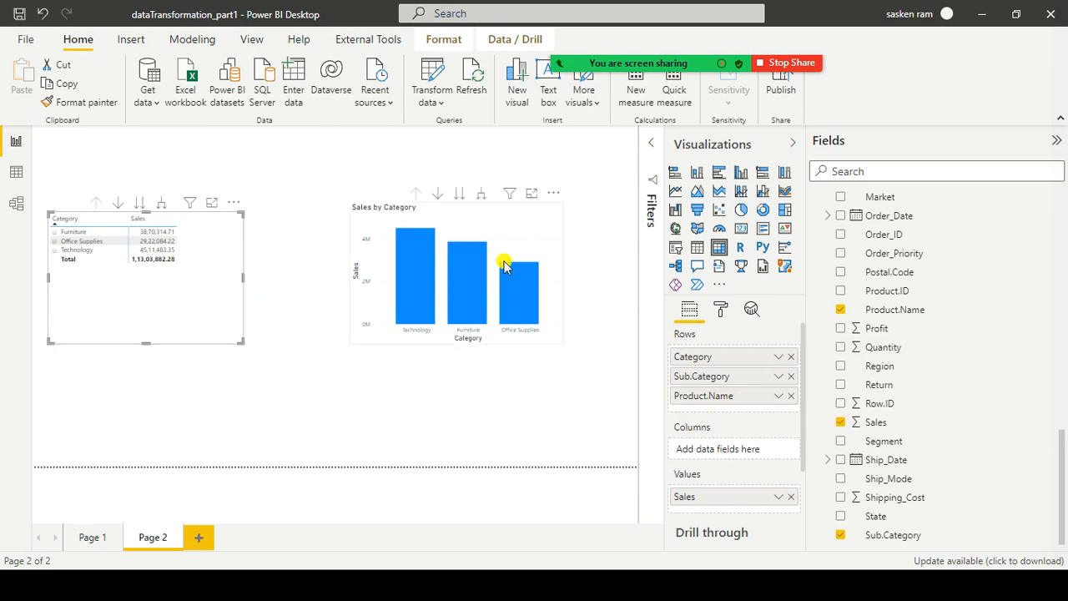
{"action": "left_click_drag", "start_coordinate": [523, 243], "coordinate": [509, 266]}
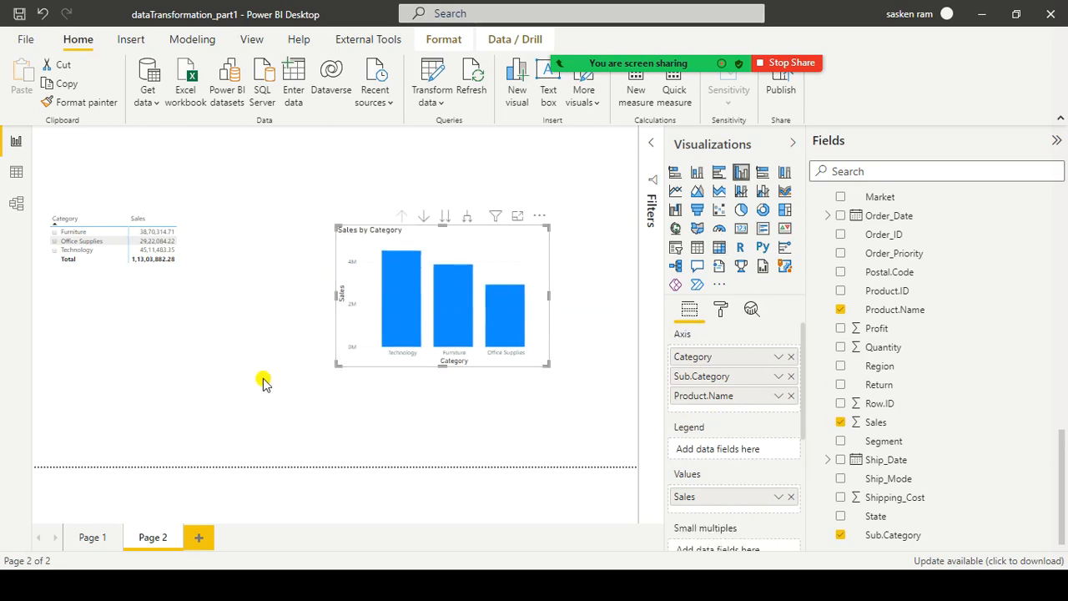
{"action": "left_click_drag", "start_coordinate": [163, 292], "coordinate": [185, 273]}
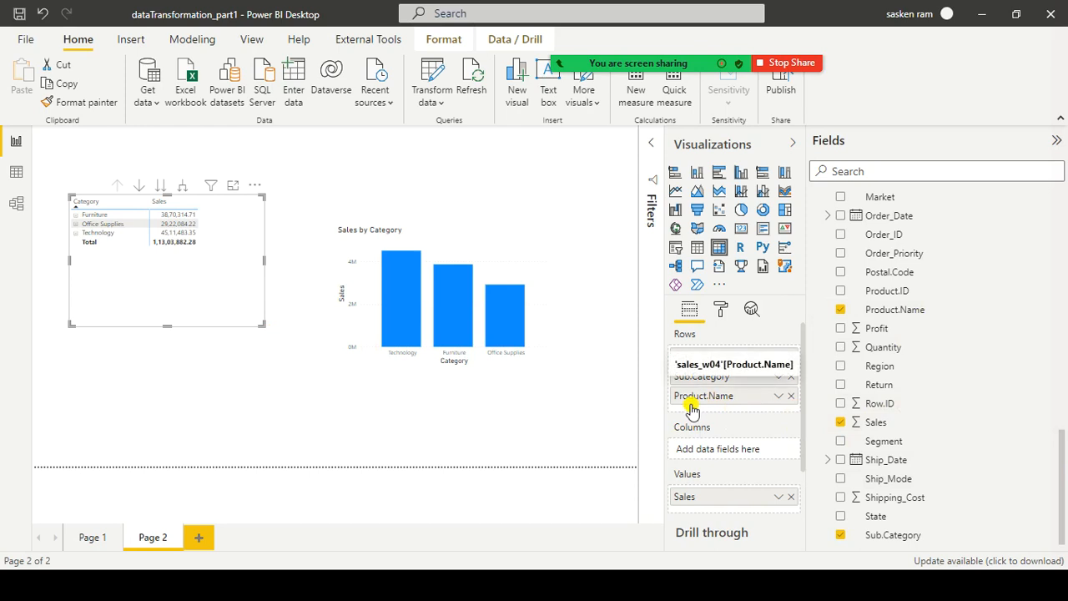
{"action": "left_click_drag", "start_coordinate": [691, 408], "coordinate": [689, 411]}
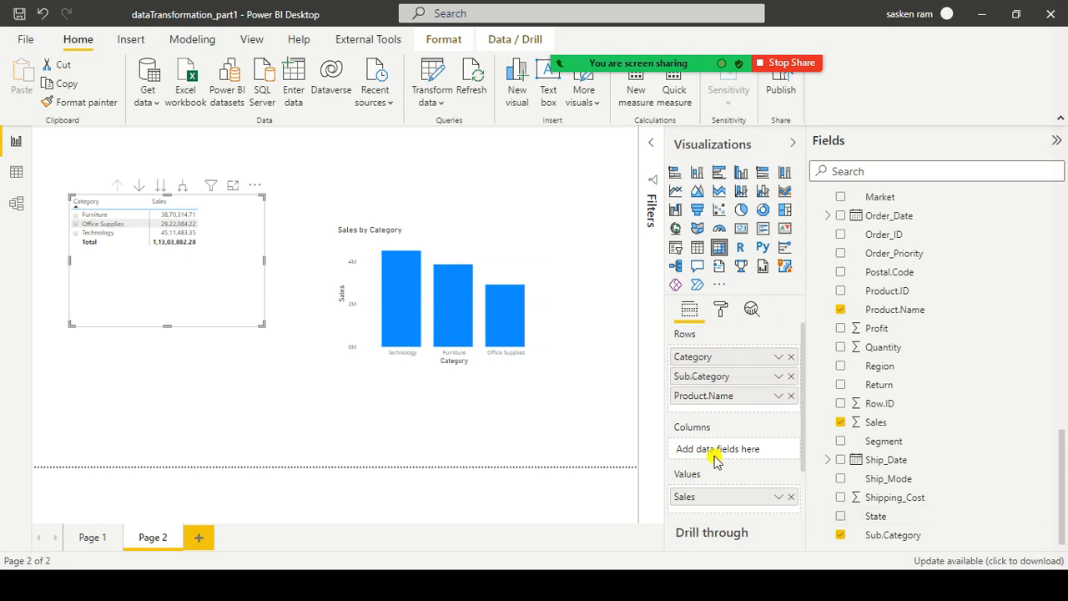
{"action": "left_click", "coordinate": [482, 231]}
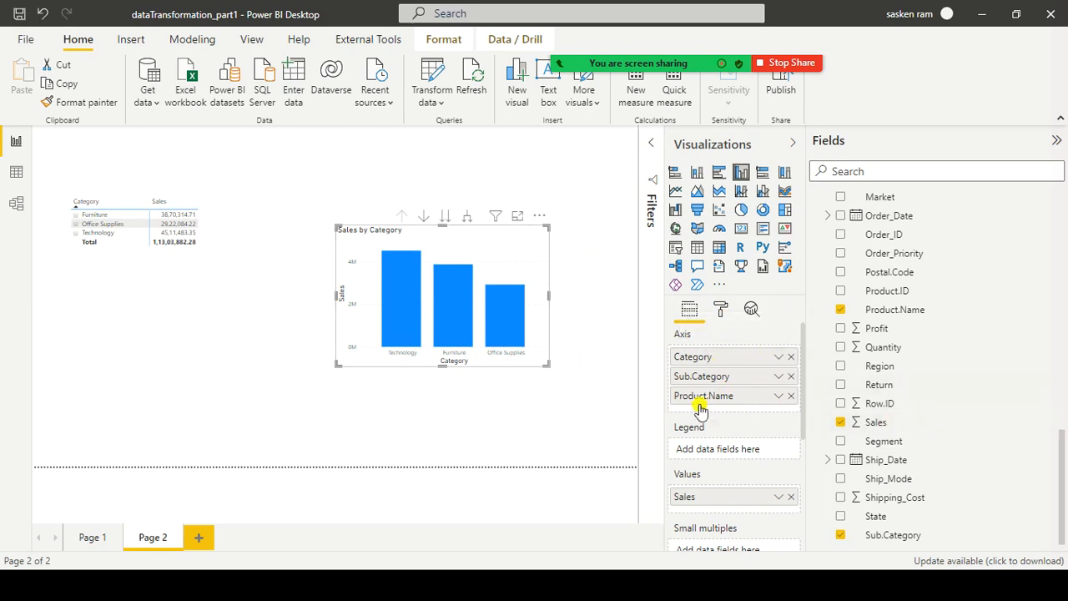
{"action": "left_click", "coordinate": [254, 410]}
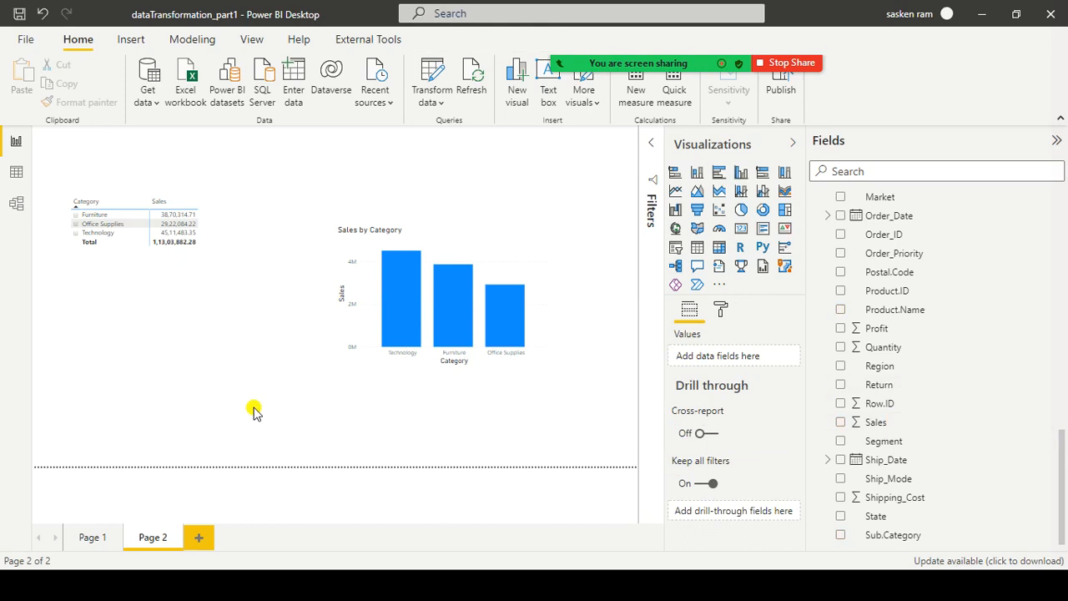
Show the "Why Hierarchy ?" slide in the presentation and return to the Power BI report.
{"action": "key", "text": "alt+Tab"}
{"action": "key", "text": "alt+Tab"}
{"action": "key", "text": "Right"}
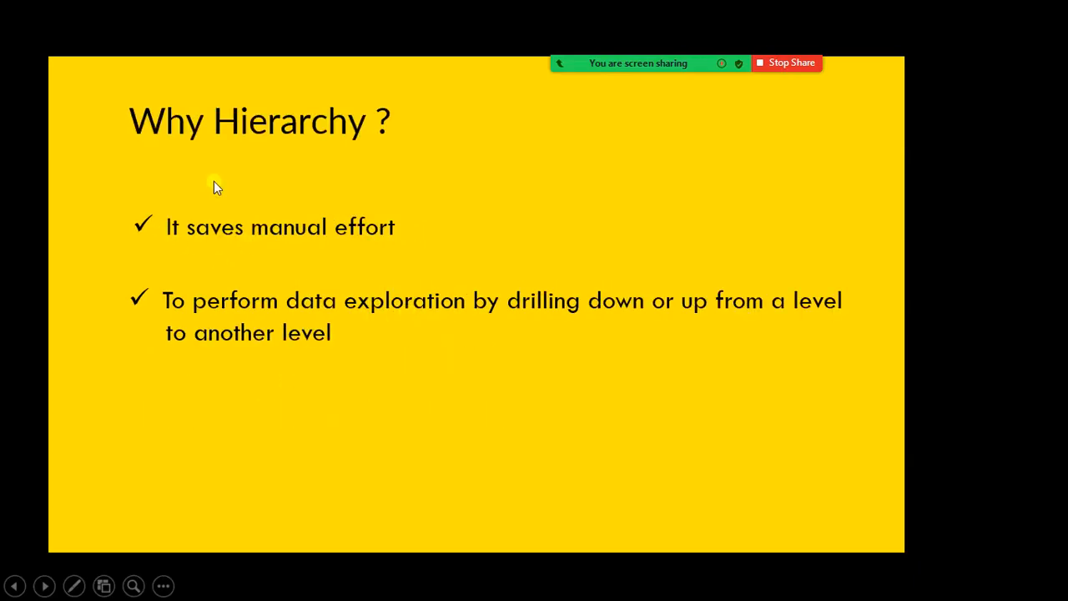
{"action": "key", "text": "alt+Tab"}
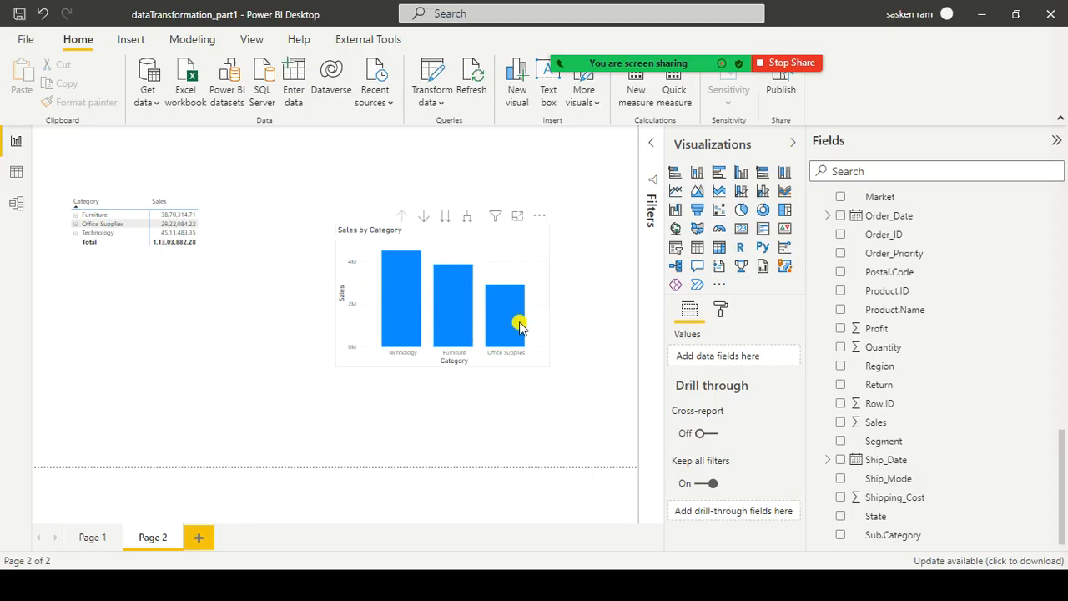
Move the column chart and the matrix up toward the upper edge of Page 2.
{"action": "left_click", "coordinate": [493, 233]}
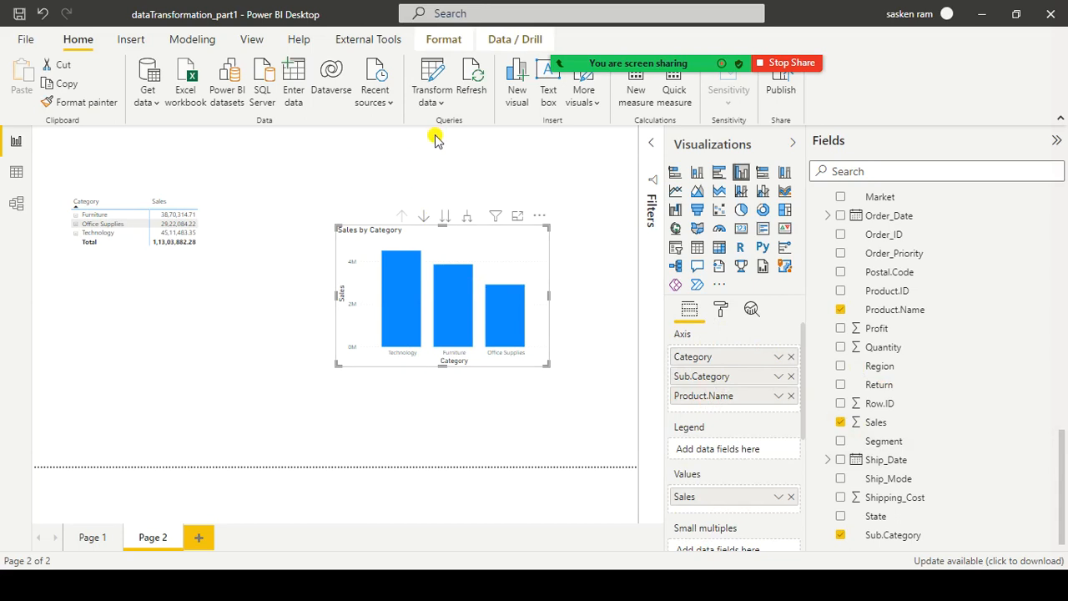
{"action": "left_click_drag", "start_coordinate": [483, 231], "coordinate": [479, 176]}
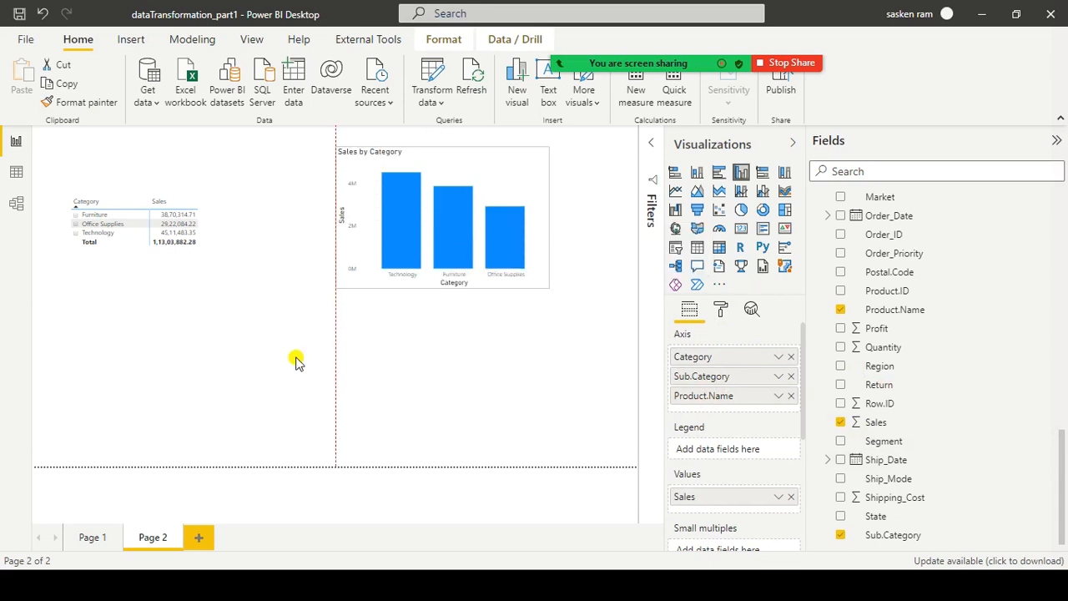
{"action": "left_click", "coordinate": [209, 298]}
{"action": "left_click_drag", "start_coordinate": [211, 215], "coordinate": [205, 231]}
{"action": "left_click", "coordinate": [354, 406]}
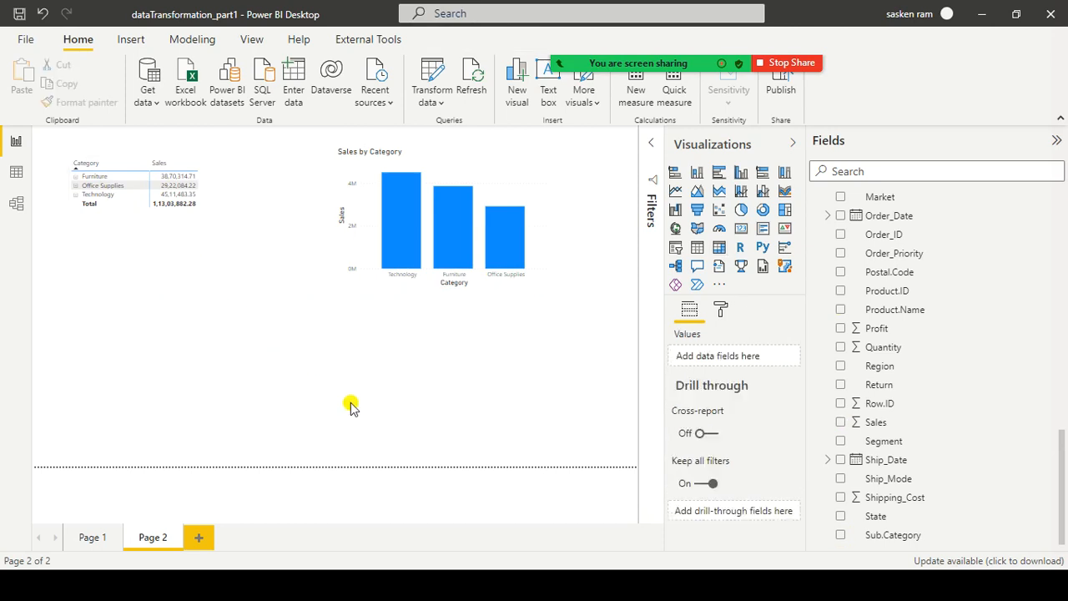
Delete the existing Country Hierarchy of the sales_w04 table from the model.
{"action": "scroll", "coordinate": [866, 317], "scroll_direction": "up", "scroll_amount": 4}
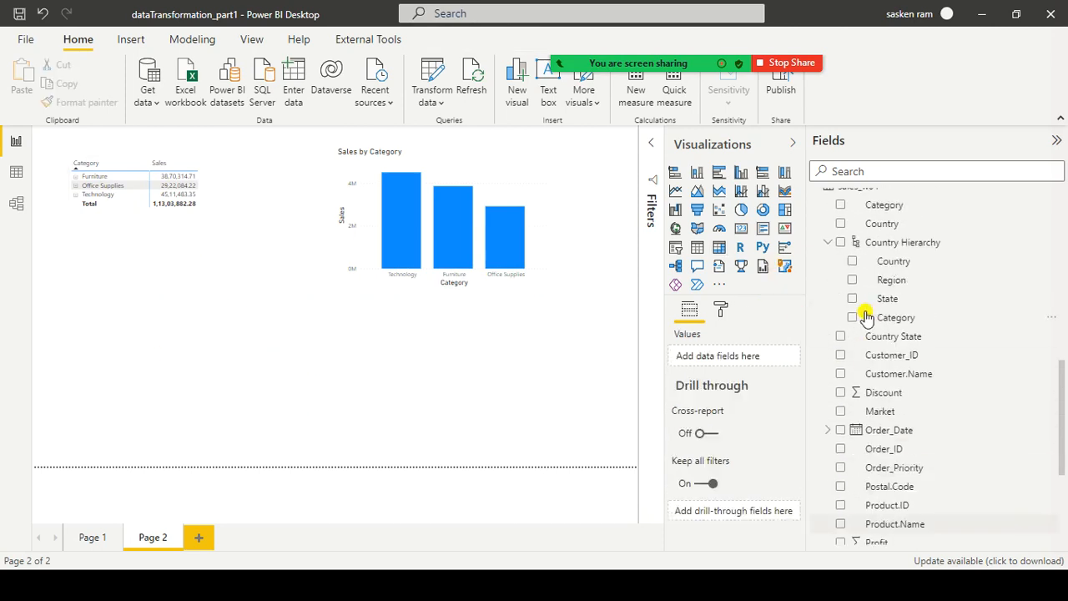
{"action": "scroll", "coordinate": [866, 317], "scroll_direction": "up", "scroll_amount": 1}
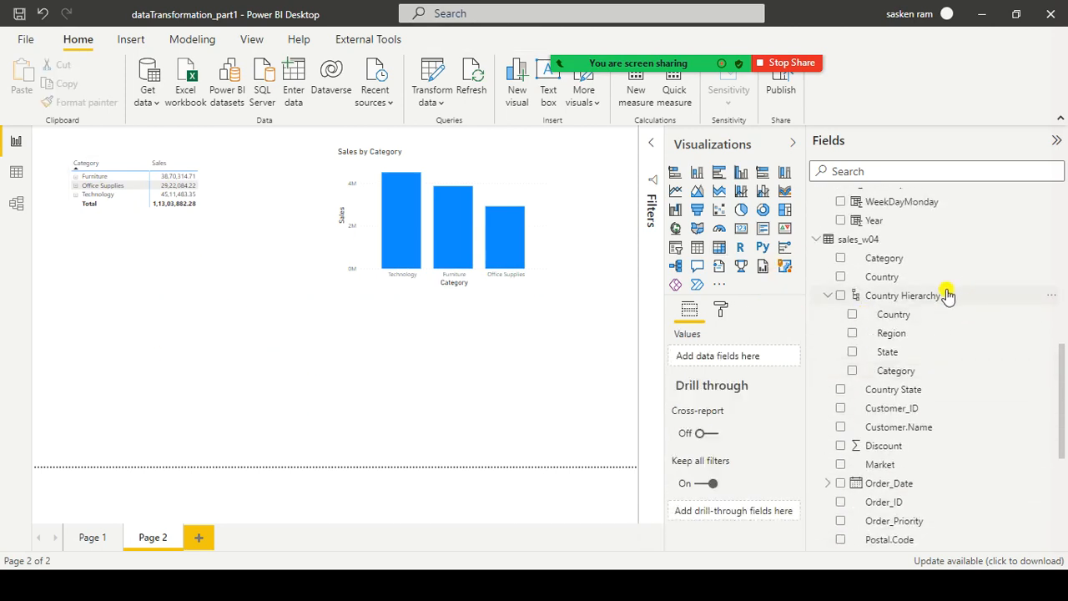
{"action": "left_click", "coordinate": [1052, 297]}
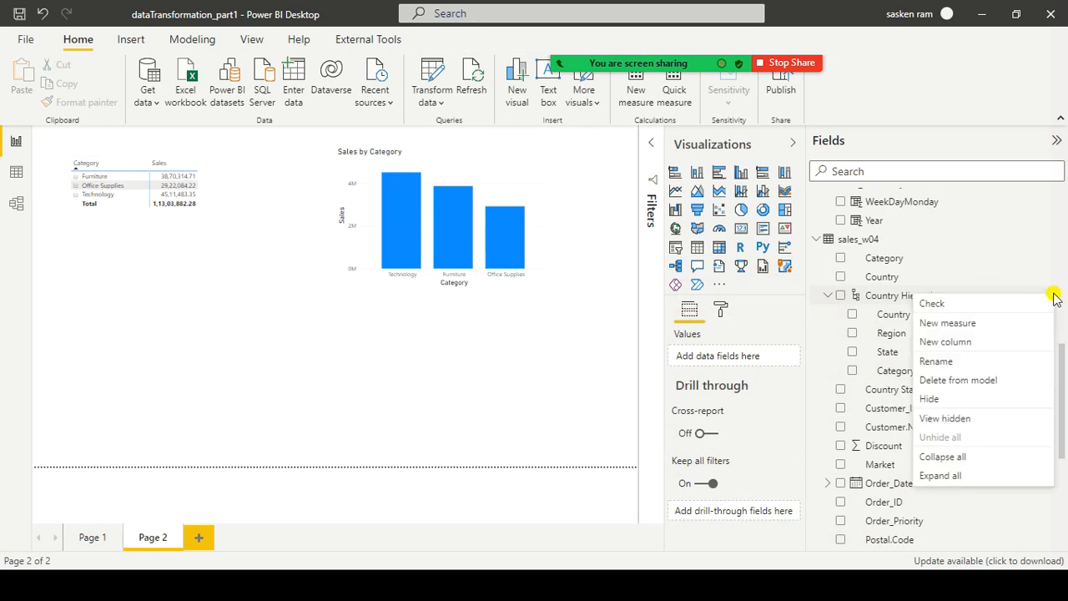
{"action": "left_click", "coordinate": [975, 380]}
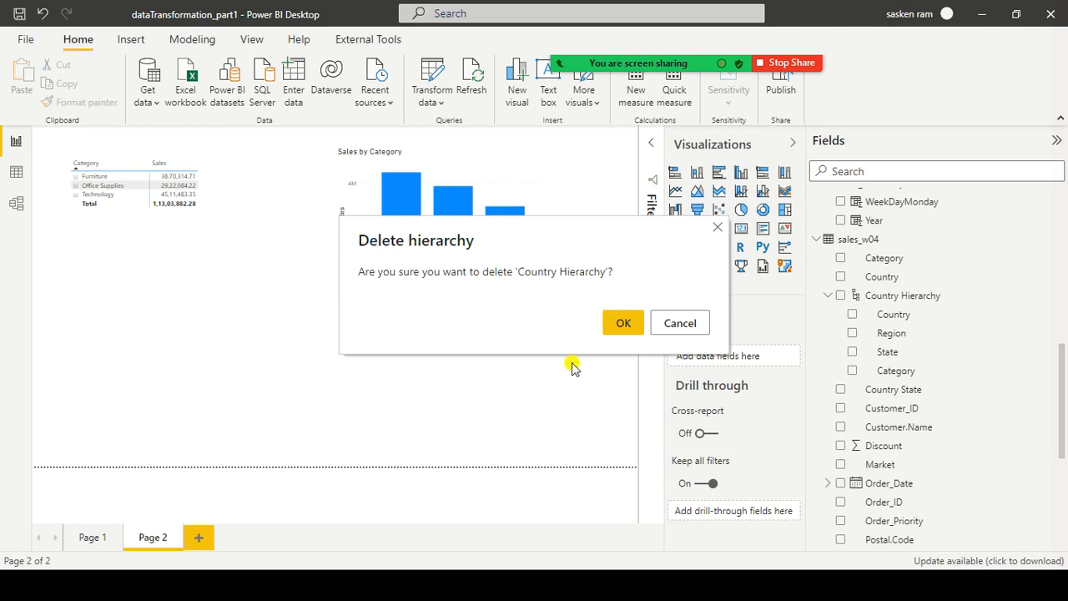
{"action": "left_click", "coordinate": [617, 323]}
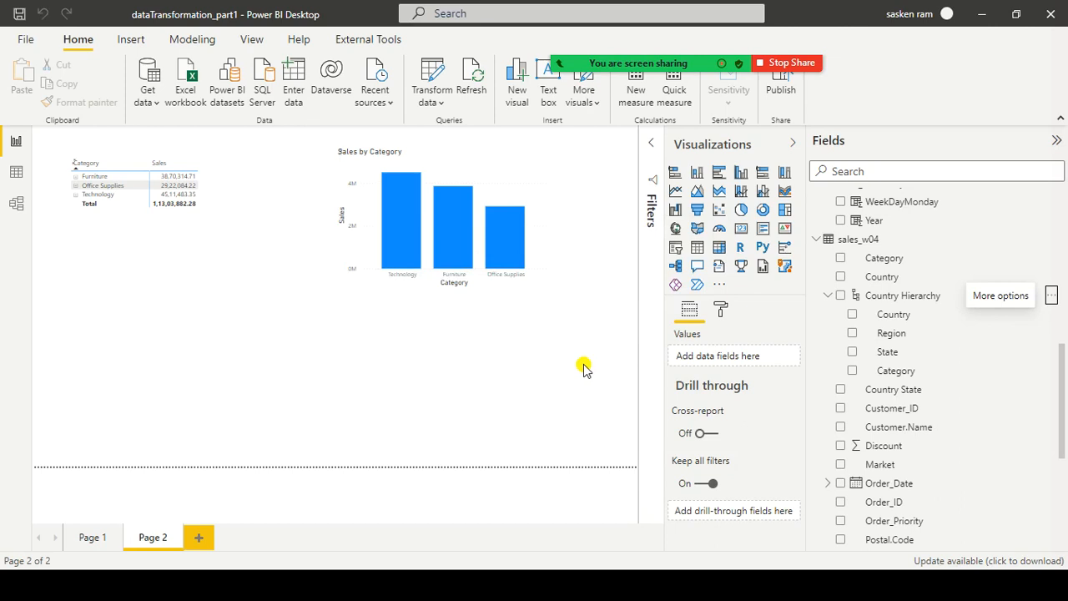
{"action": "left_click", "coordinate": [1052, 300]}
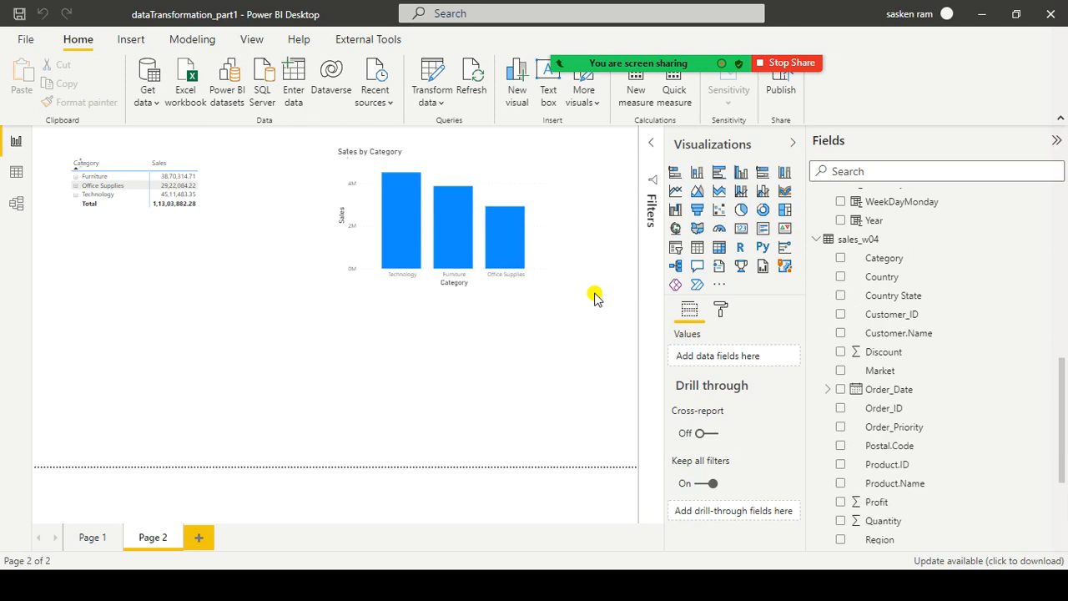
Create a new hierarchy from the Country field of the sales_w04 table.
{"action": "scroll", "coordinate": [953, 338], "scroll_direction": "down", "scroll_amount": 3}
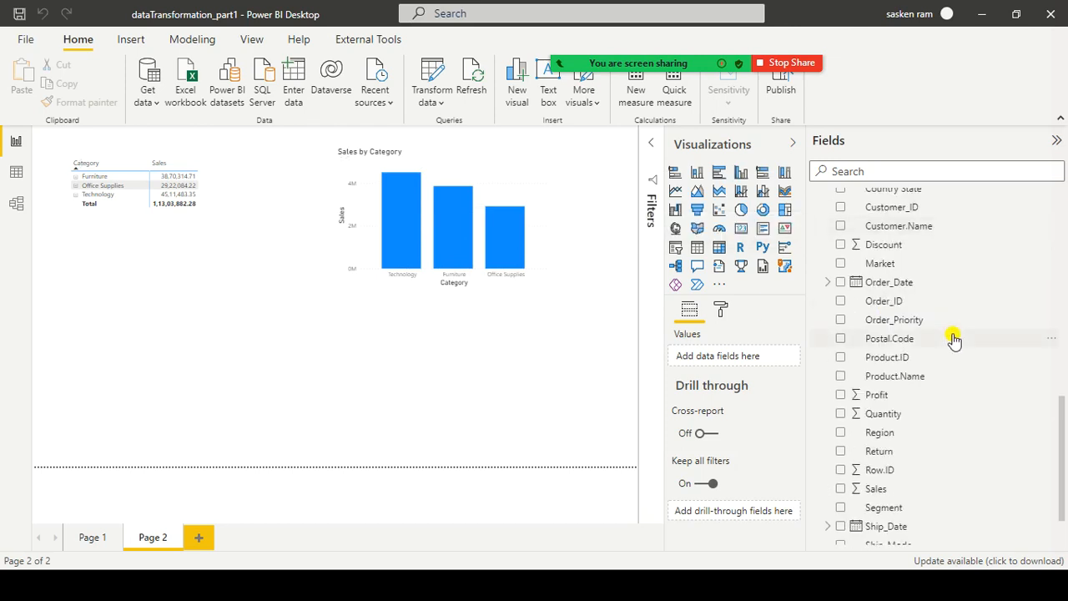
{"action": "scroll", "coordinate": [954, 338], "scroll_direction": "up", "scroll_amount": 3}
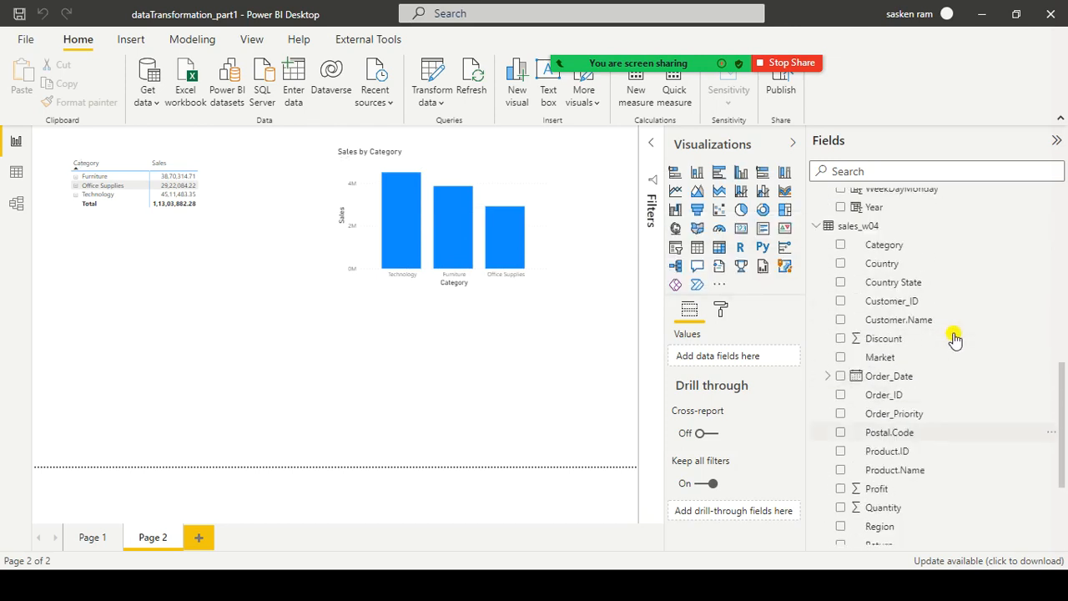
{"action": "scroll", "coordinate": [953, 338], "scroll_direction": "up", "scroll_amount": 1}
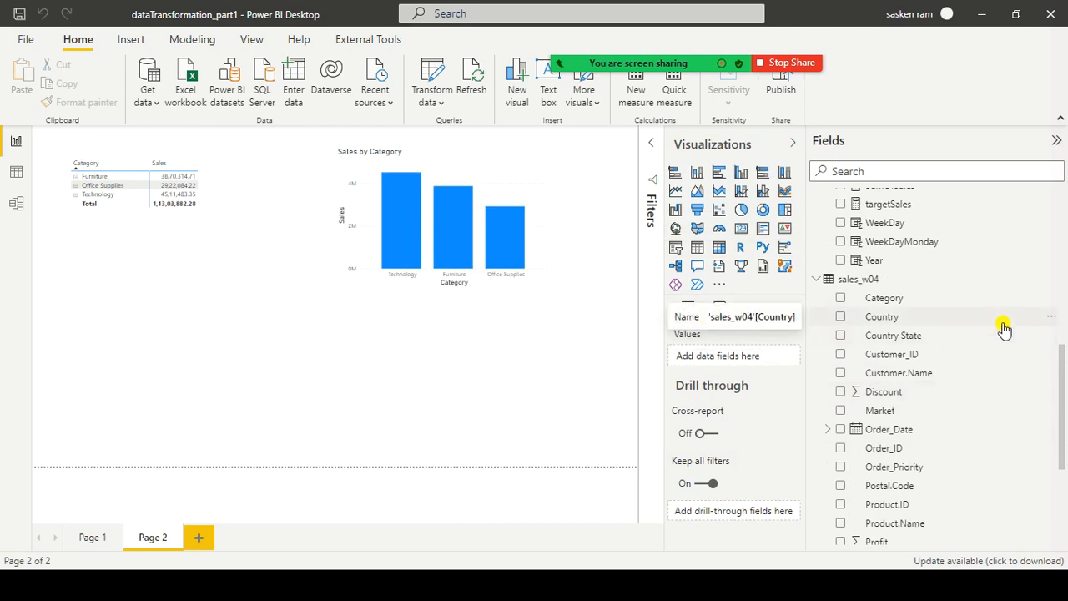
{"action": "left_click", "coordinate": [1052, 314]}
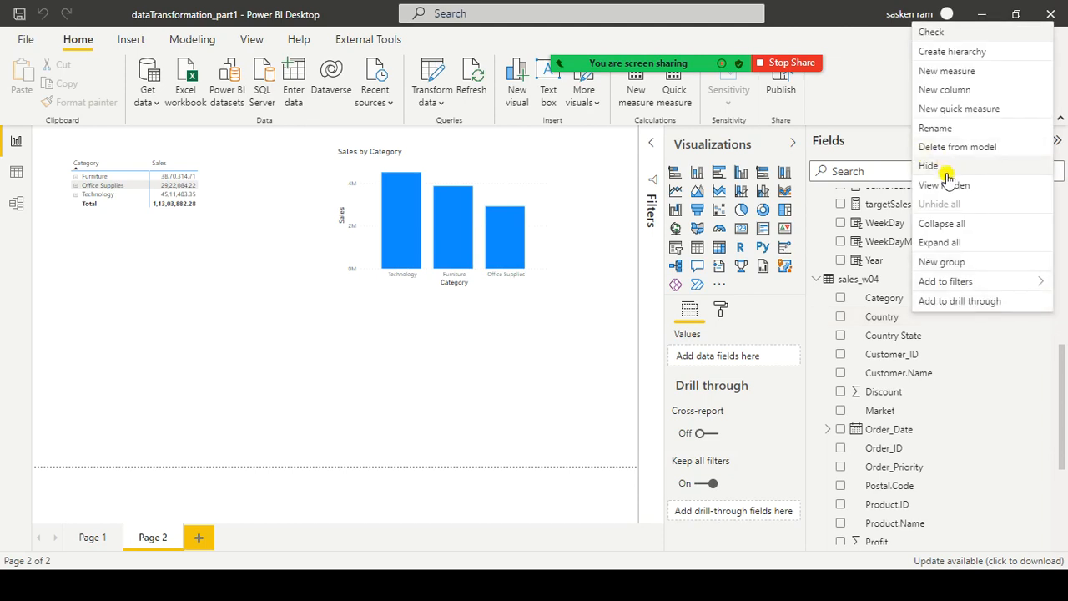
{"action": "left_click", "coordinate": [976, 51]}
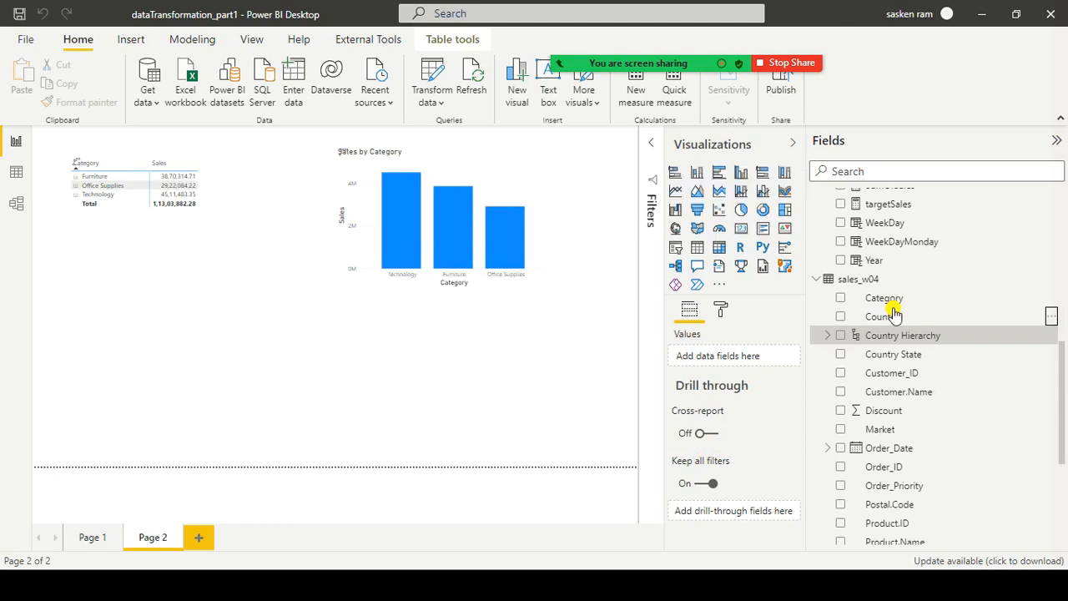
Try to add State to Country Hierarchy by moving the field directly onto it.
{"action": "scroll", "coordinate": [904, 346], "scroll_direction": "down", "scroll_amount": 1}
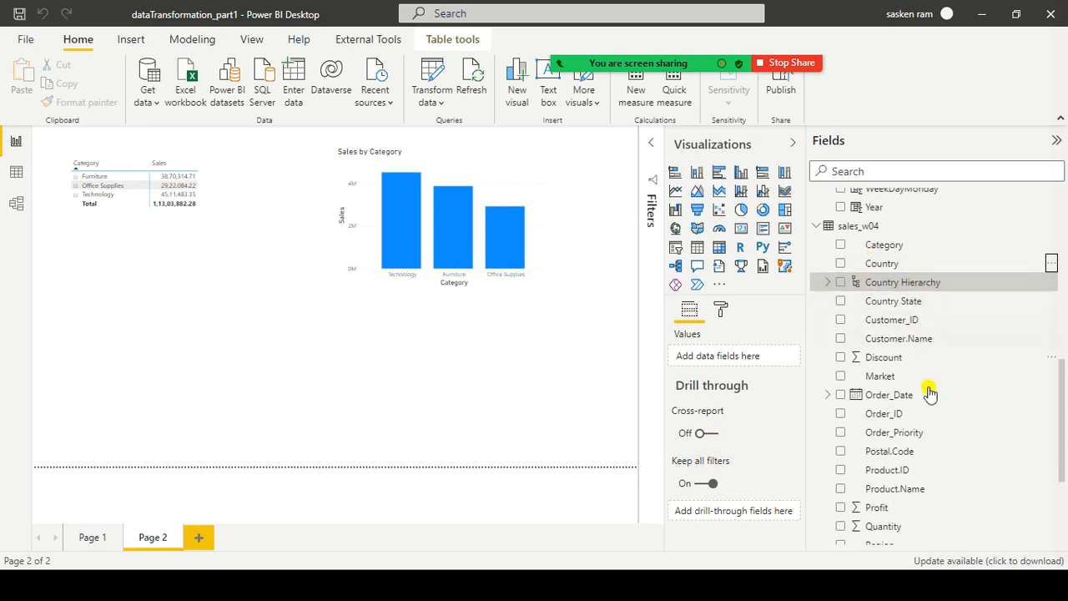
{"action": "scroll", "coordinate": [956, 381], "scroll_direction": "down", "scroll_amount": 1}
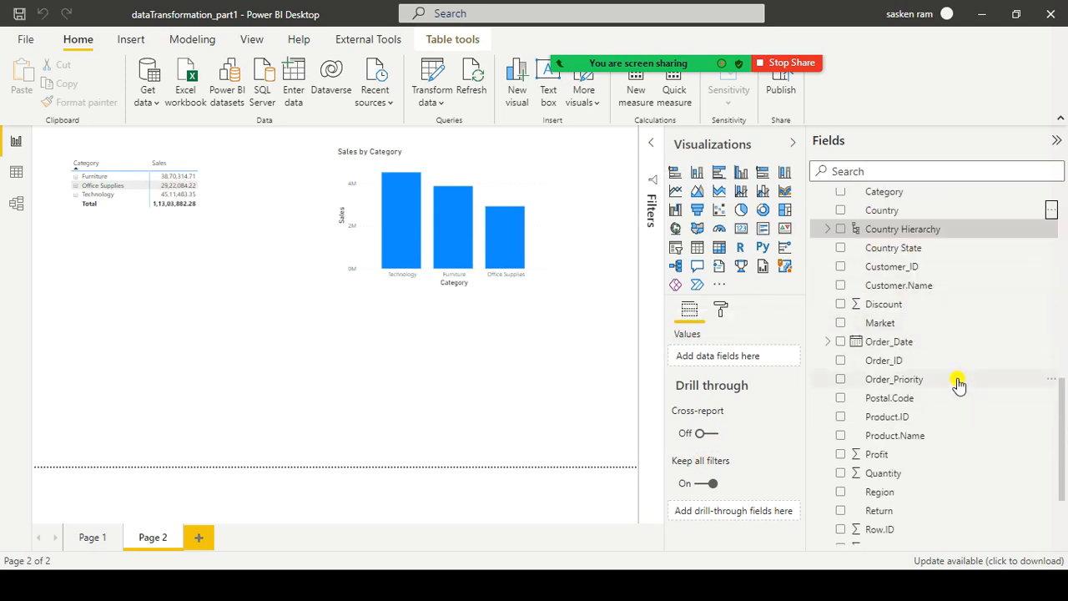
{"action": "scroll", "coordinate": [958, 383], "scroll_direction": "down", "scroll_amount": 2}
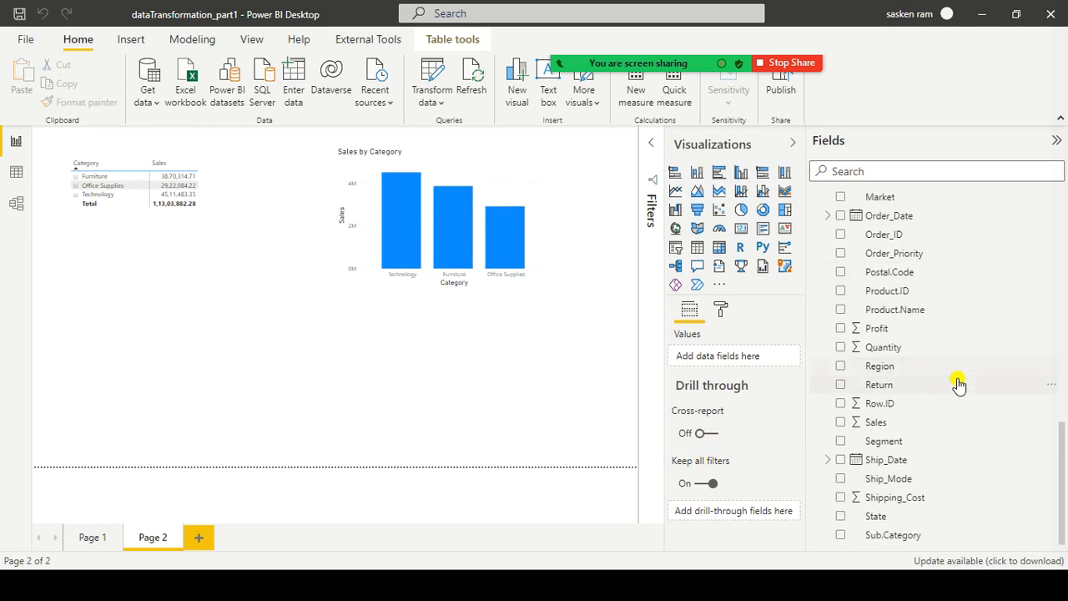
{"action": "scroll", "coordinate": [958, 383], "scroll_direction": "up", "scroll_amount": 2}
{"action": "scroll", "coordinate": [957, 383], "scroll_direction": "up", "scroll_amount": 1}
{"action": "scroll", "coordinate": [958, 383], "scroll_direction": "down", "scroll_amount": 3}
{"action": "left_click_drag", "start_coordinate": [878, 518], "coordinate": [854, 353]}
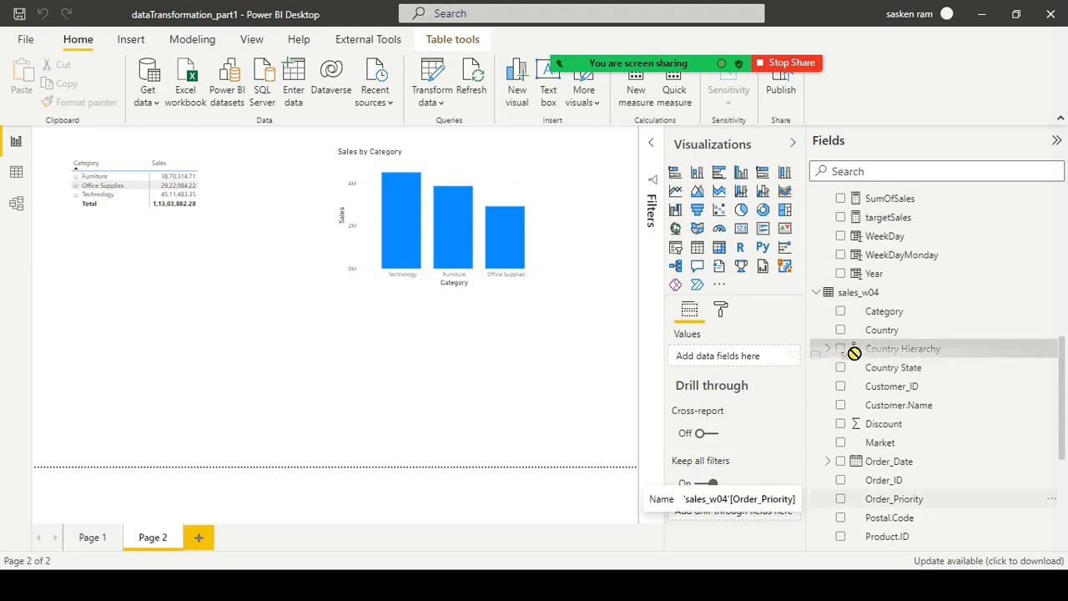
{"action": "left_click_drag", "start_coordinate": [855, 353], "coordinate": [854, 357]}
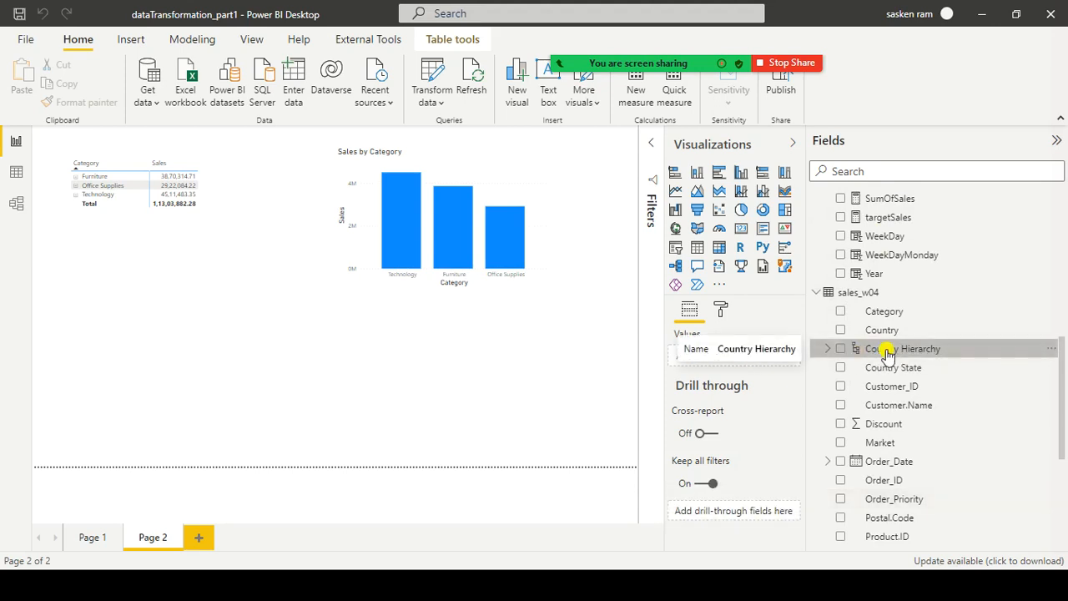
Expand Country Hierarchy and add the State field to it as the level below Country, using the field's add-to-hierarchy option.
{"action": "left_click", "coordinate": [830, 349]}
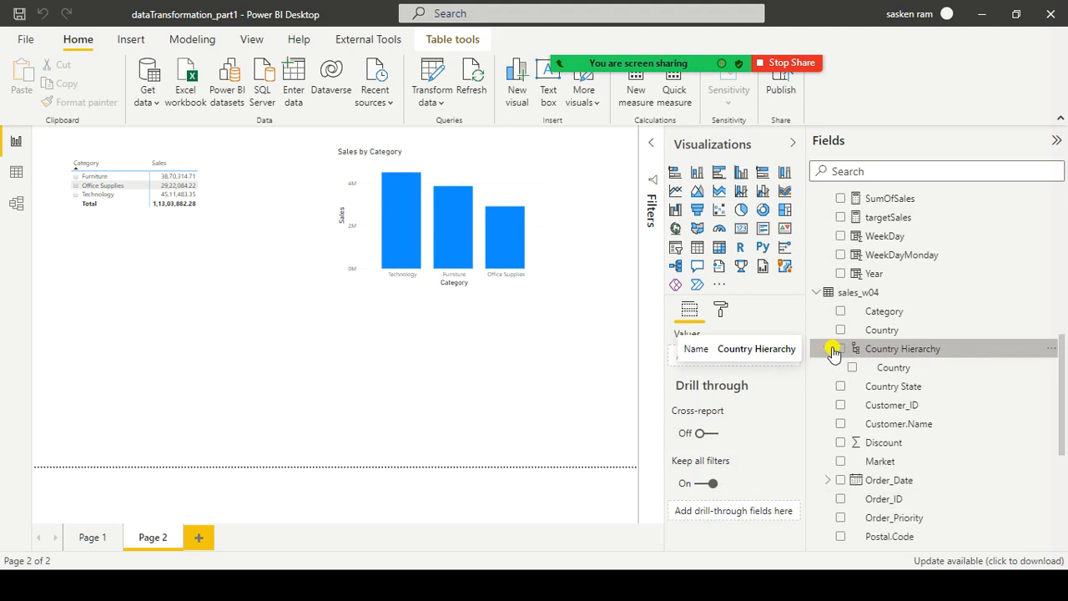
{"action": "scroll", "coordinate": [1008, 364], "scroll_direction": "down", "scroll_amount": 3}
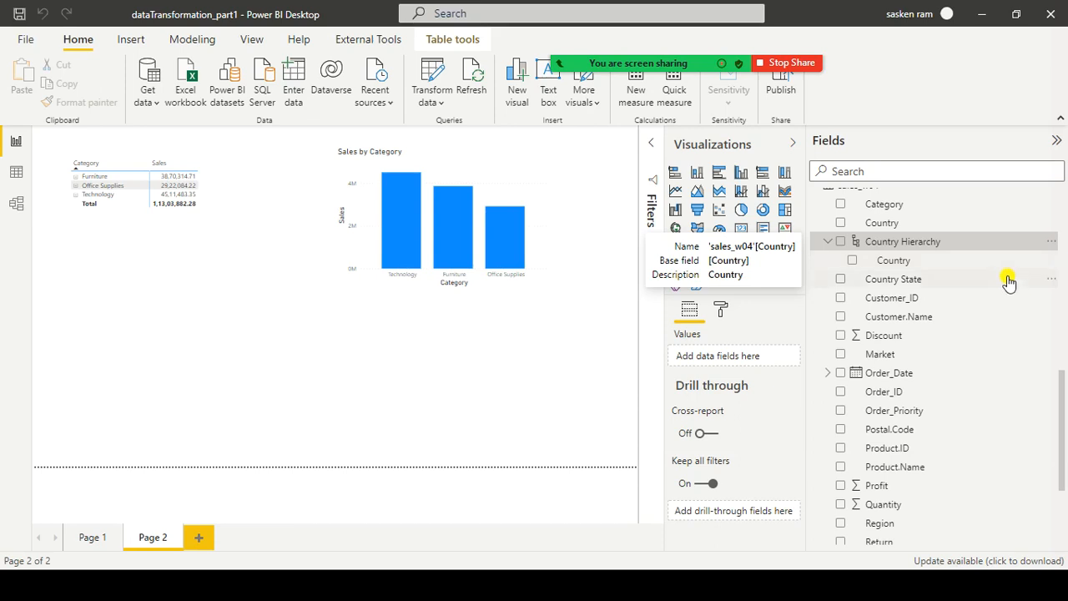
{"action": "scroll", "coordinate": [985, 246], "scroll_direction": "down", "scroll_amount": 3}
{"action": "scroll", "coordinate": [987, 283], "scroll_direction": "down", "scroll_amount": 1}
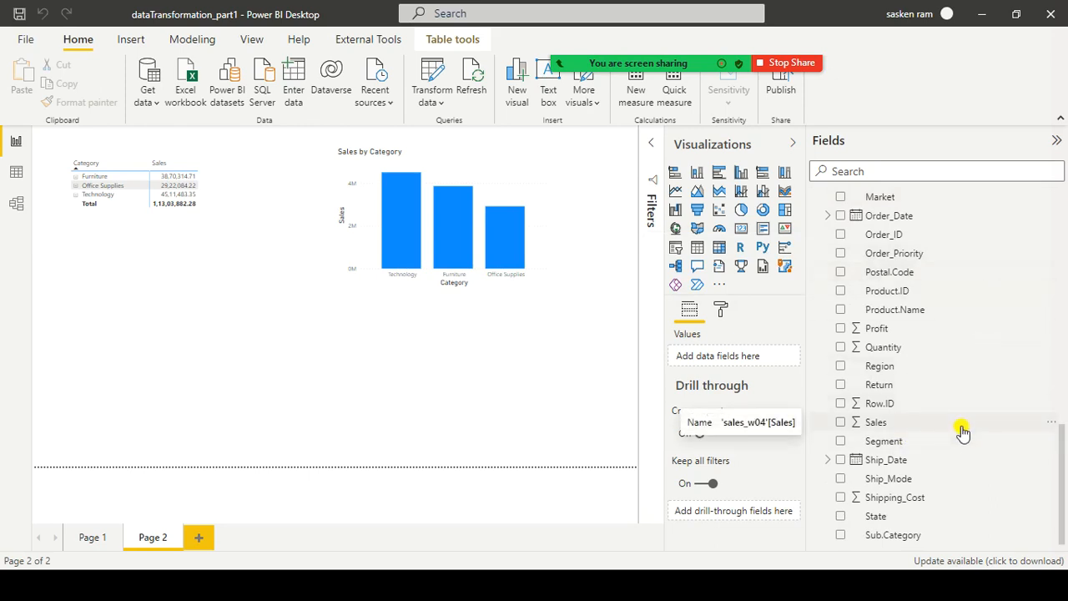
{"action": "left_click", "coordinate": [1053, 426]}
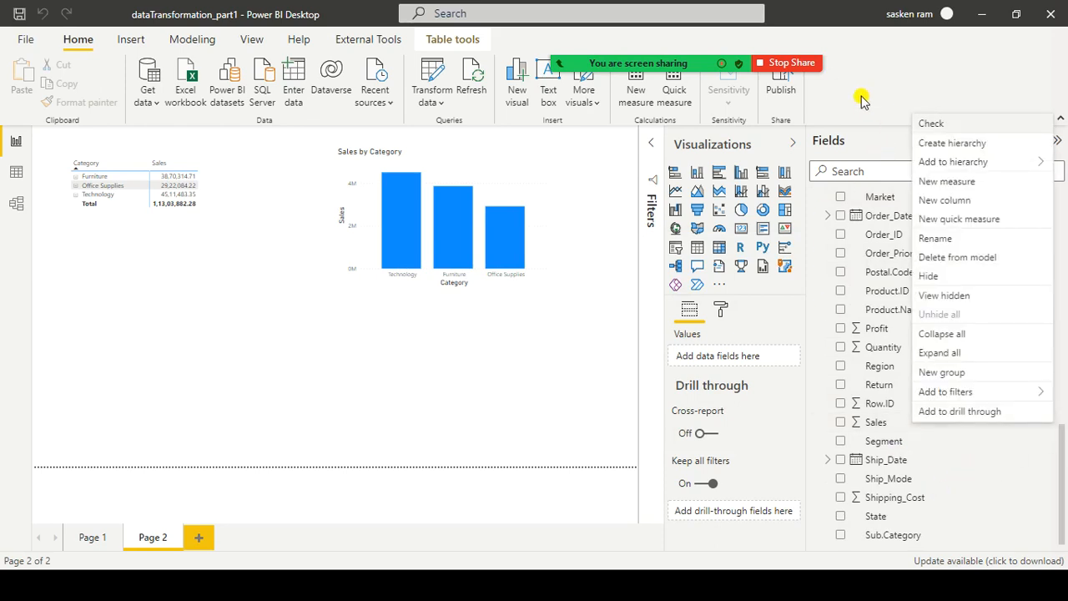
{"action": "left_click", "coordinate": [909, 337]}
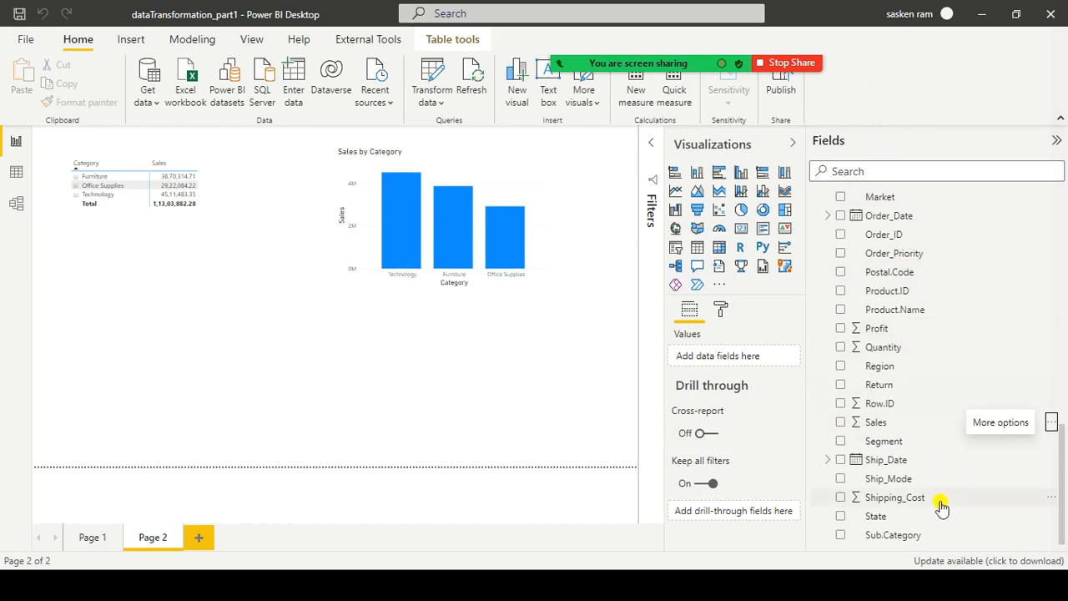
{"action": "left_click", "coordinate": [1051, 517]}
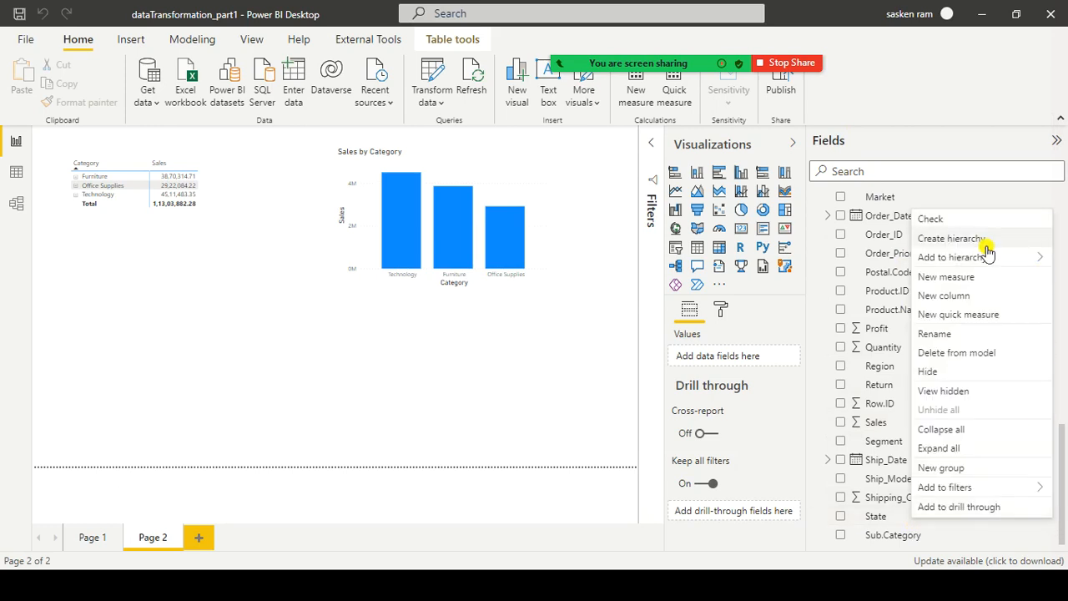
{"action": "mouse_move", "coordinate": [940, 256]}
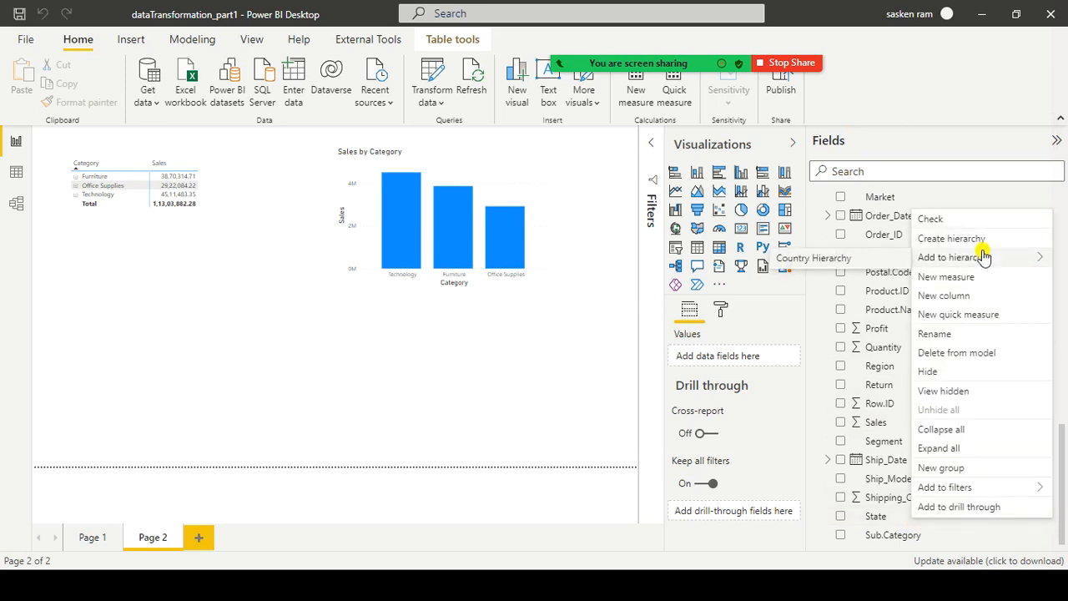
{"action": "left_click", "coordinate": [863, 259]}
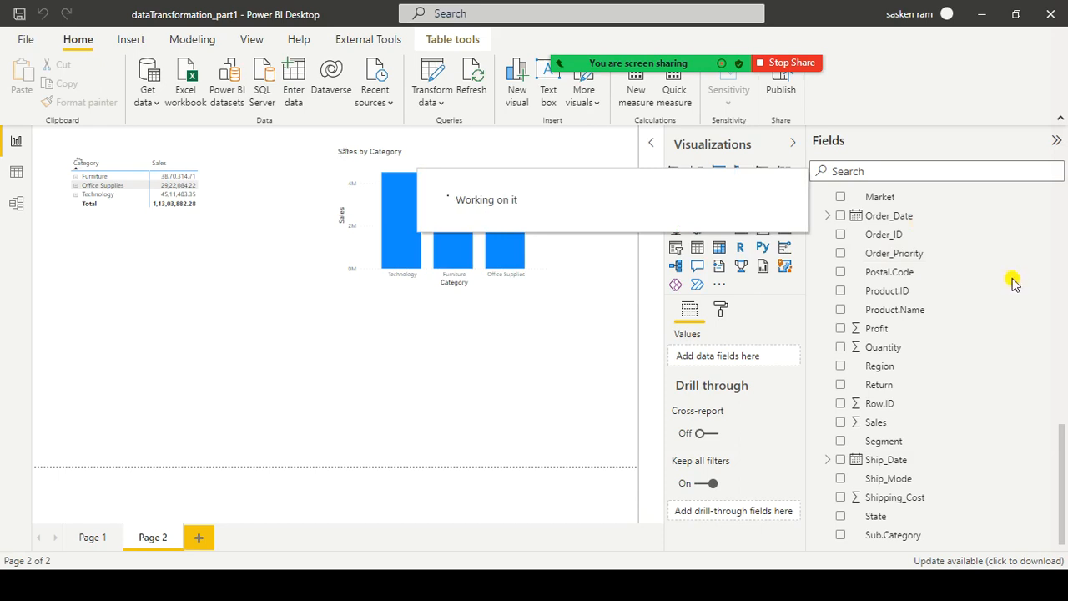
{"action": "scroll", "coordinate": [1011, 281], "scroll_direction": "up", "scroll_amount": 1}
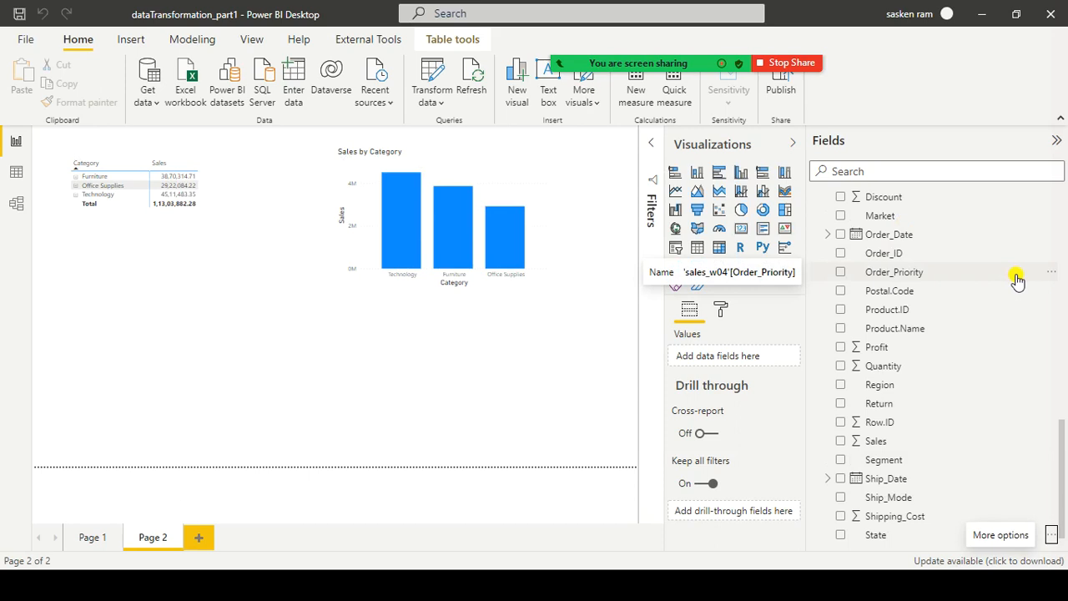
{"action": "scroll", "coordinate": [960, 271], "scroll_direction": "up", "scroll_amount": 5}
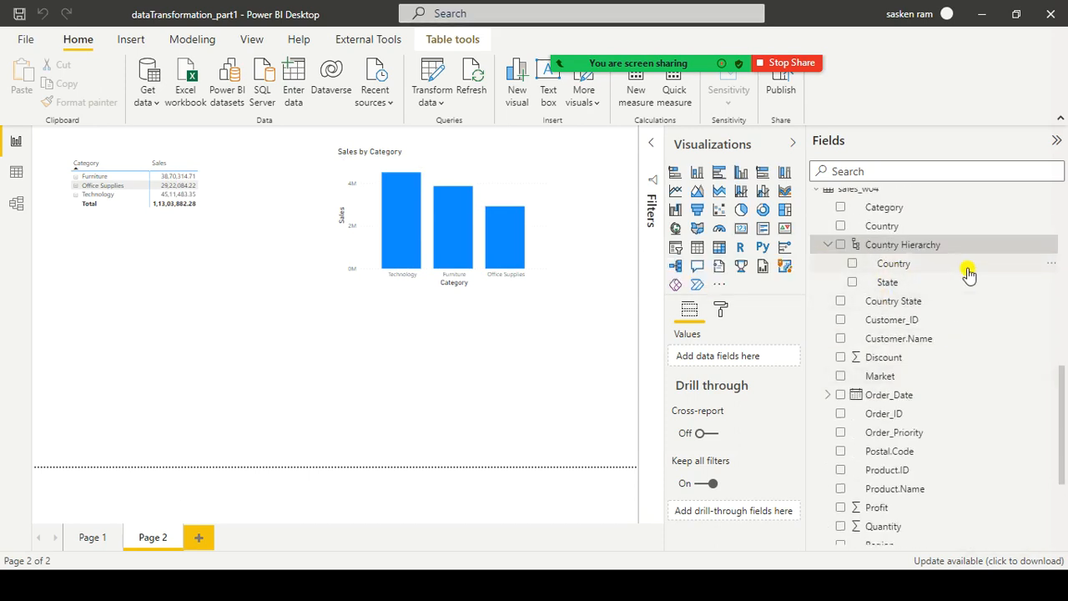
Look for a city field by searching the fields for "city", and clear the search to return to the full list.
{"action": "scroll", "coordinate": [968, 275], "scroll_direction": "down", "scroll_amount": 5}
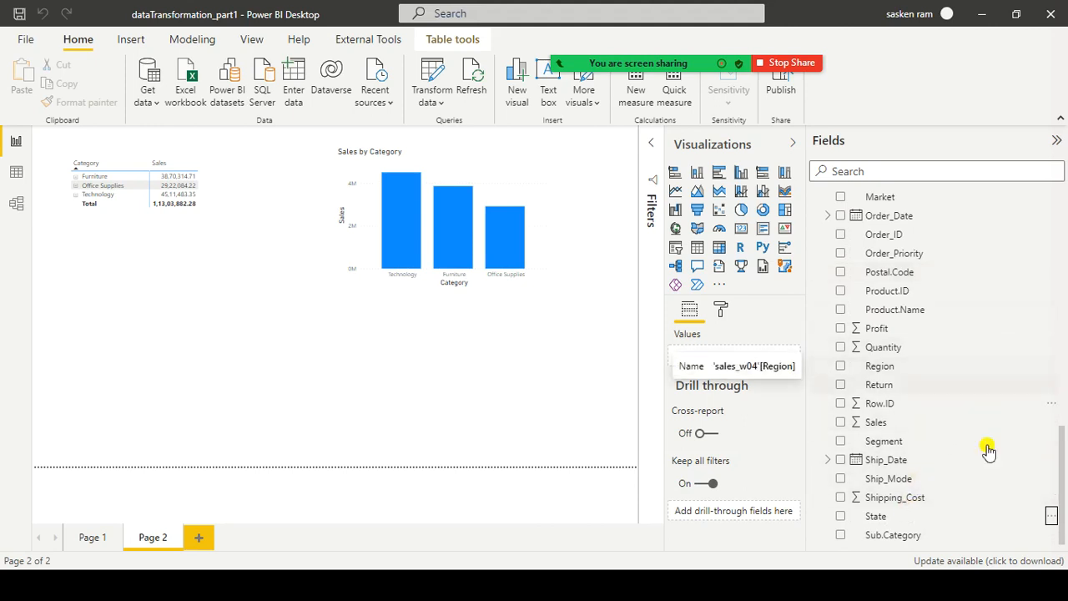
{"action": "scroll", "coordinate": [997, 371], "scroll_direction": "up", "scroll_amount": 5}
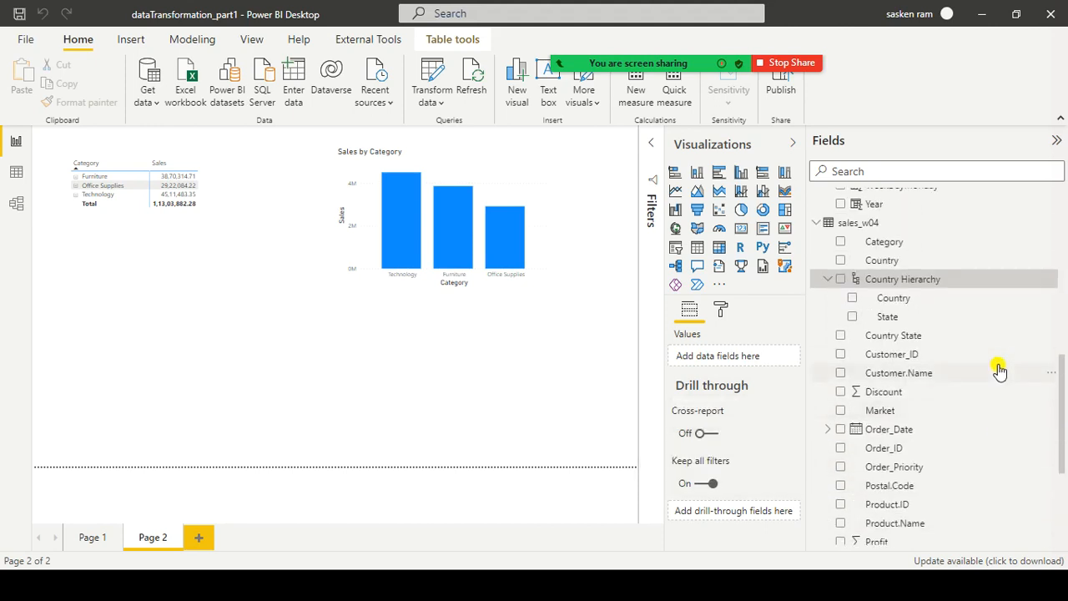
{"action": "scroll", "coordinate": [1012, 335], "scroll_direction": "down", "scroll_amount": 2}
{"action": "scroll", "coordinate": [1014, 336], "scroll_direction": "down", "scroll_amount": 2}
{"action": "left_click", "coordinate": [882, 171]}
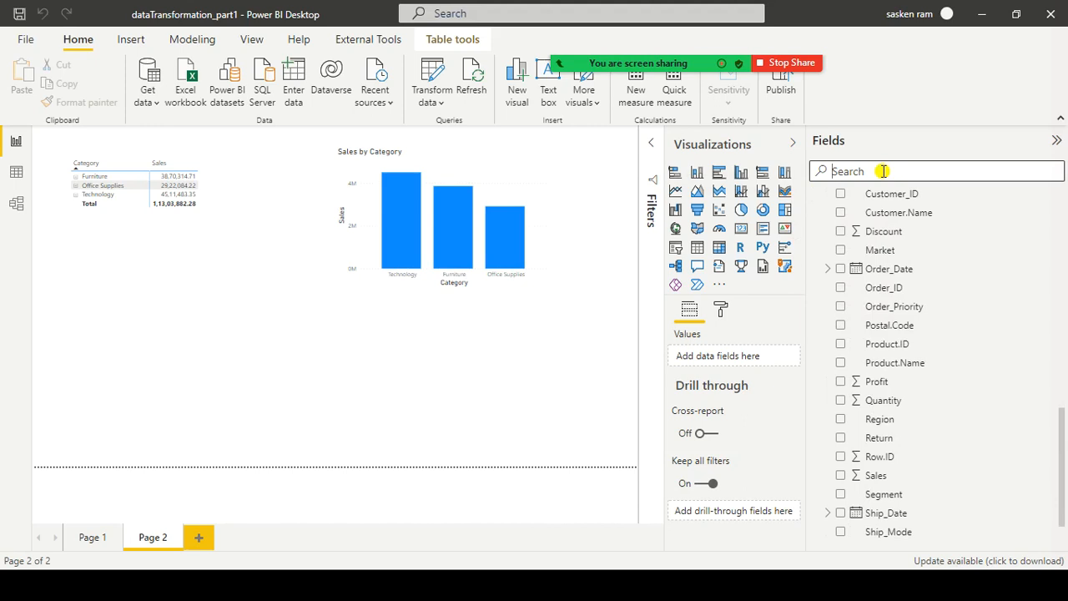
{"action": "type", "text": "city"}
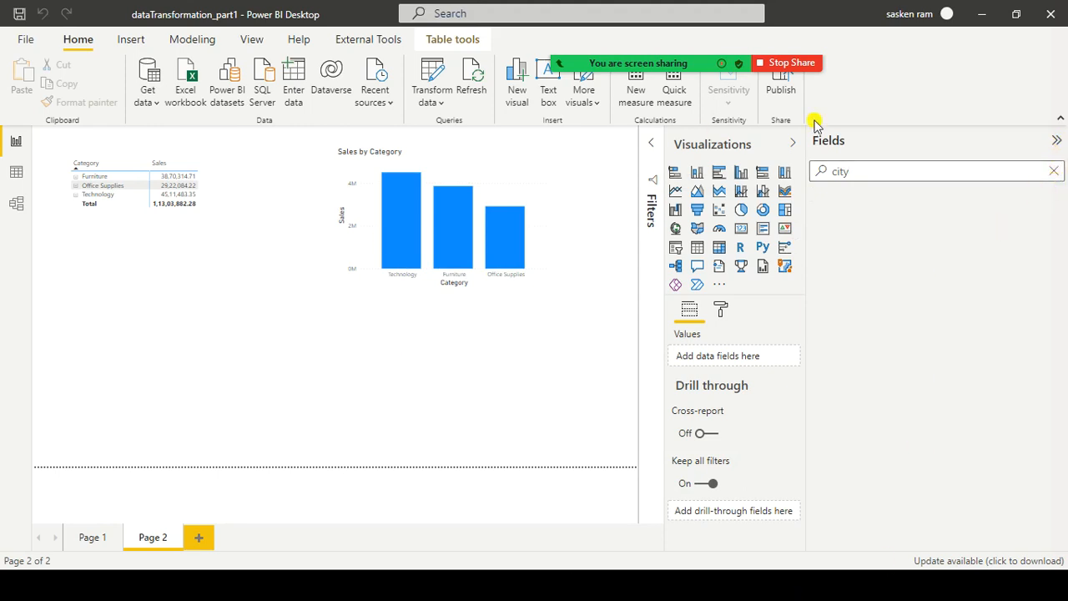
{"action": "left_click", "coordinate": [1054, 173]}
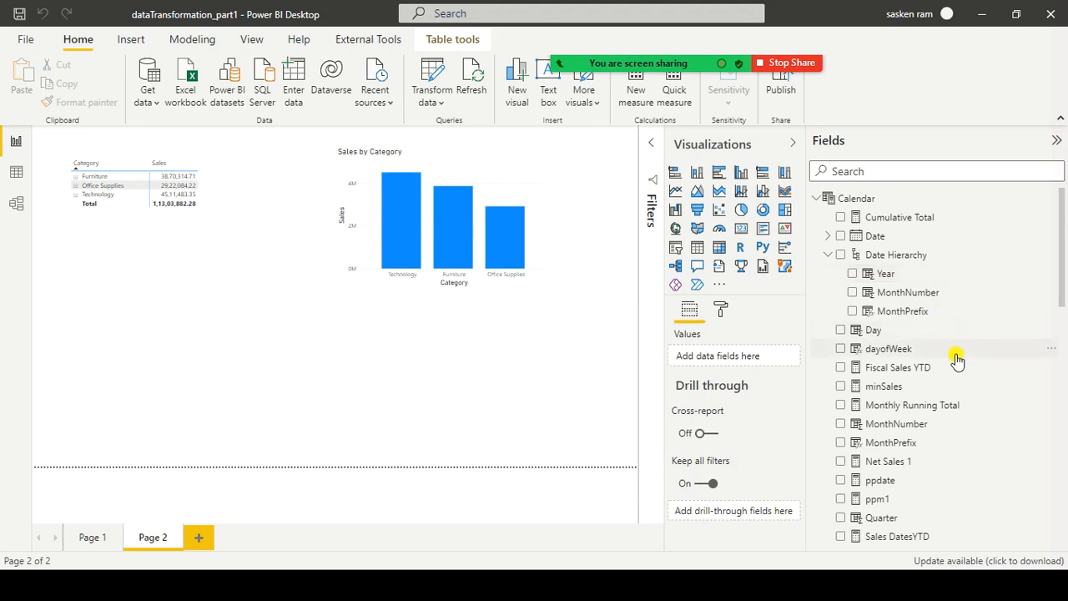
{"action": "scroll", "coordinate": [994, 338], "scroll_direction": "down", "scroll_amount": 8}
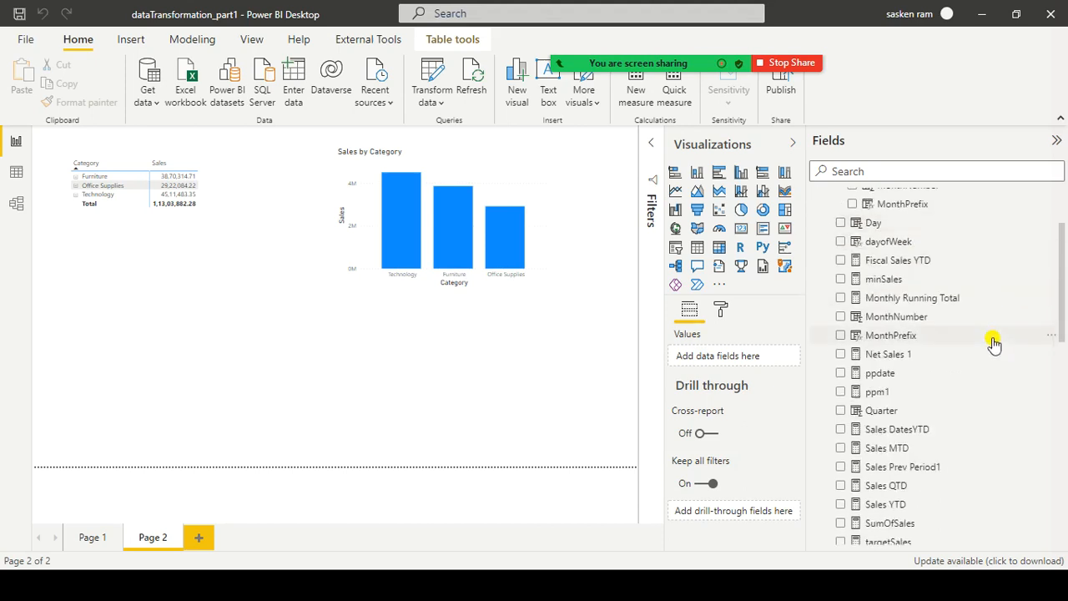
Add the Region field of the sales_w04 table to Country Hierarchy as the level below State.
{"action": "scroll", "coordinate": [984, 377], "scroll_direction": "down", "scroll_amount": 1}
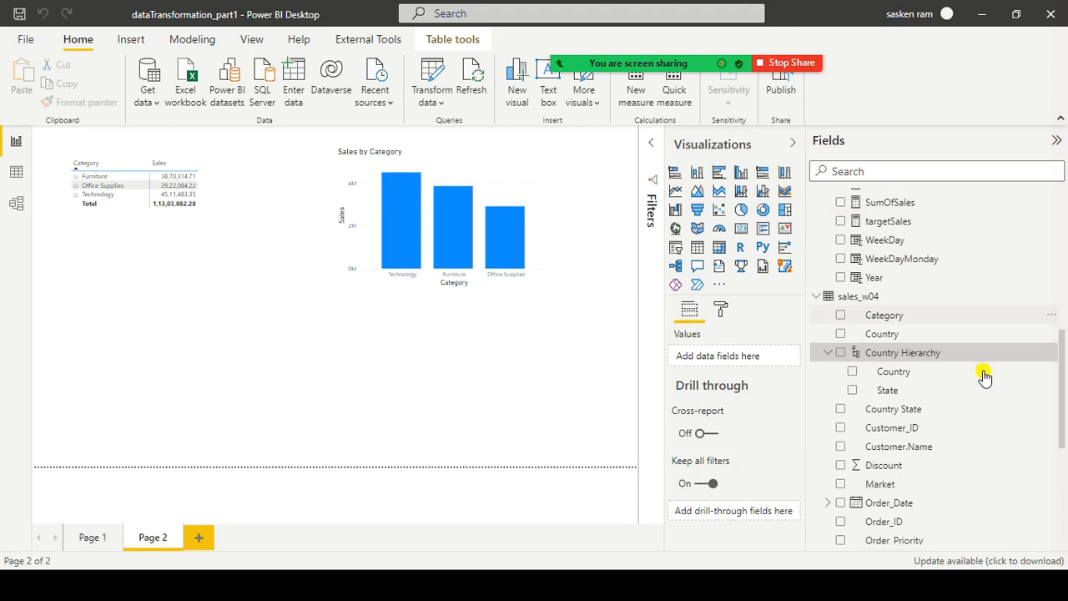
{"action": "scroll", "coordinate": [985, 402], "scroll_direction": "down", "scroll_amount": 2}
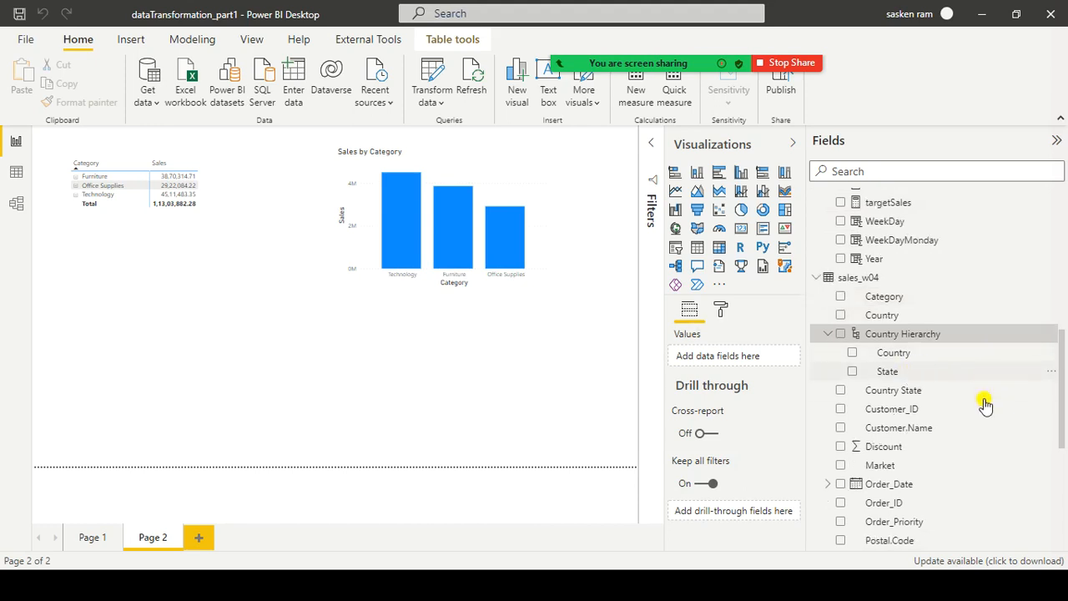
{"action": "scroll", "coordinate": [985, 405], "scroll_direction": "down", "scroll_amount": 3}
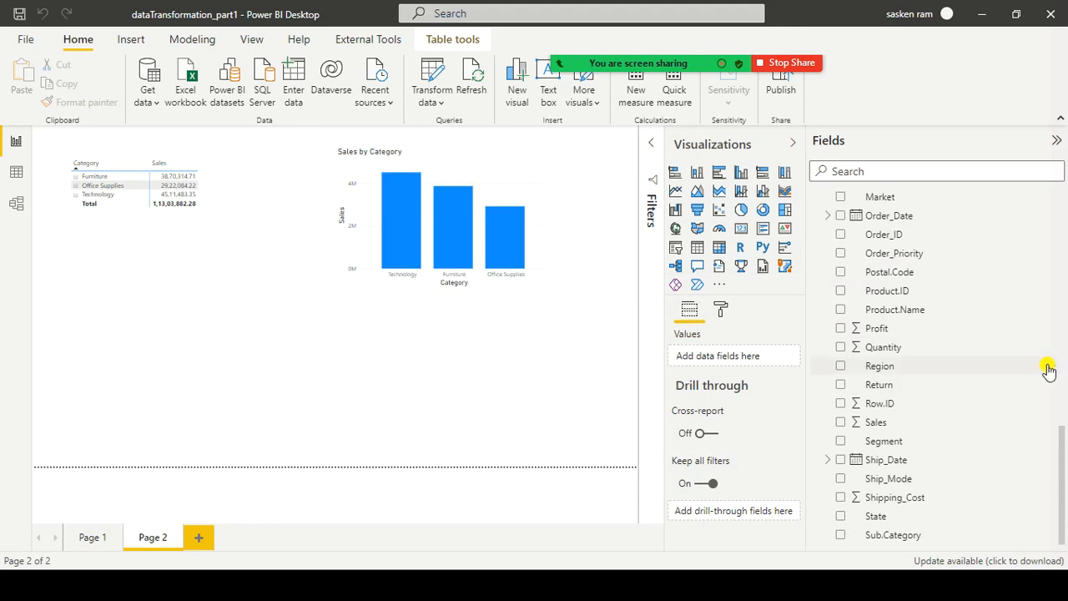
{"action": "left_click", "coordinate": [1049, 367]}
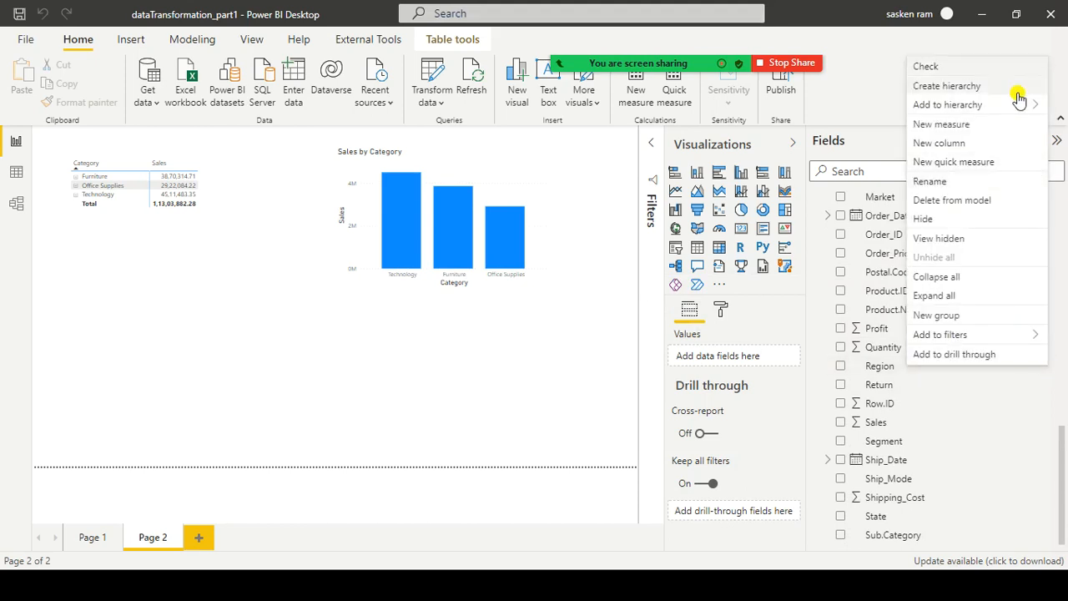
{"action": "mouse_move", "coordinate": [993, 107]}
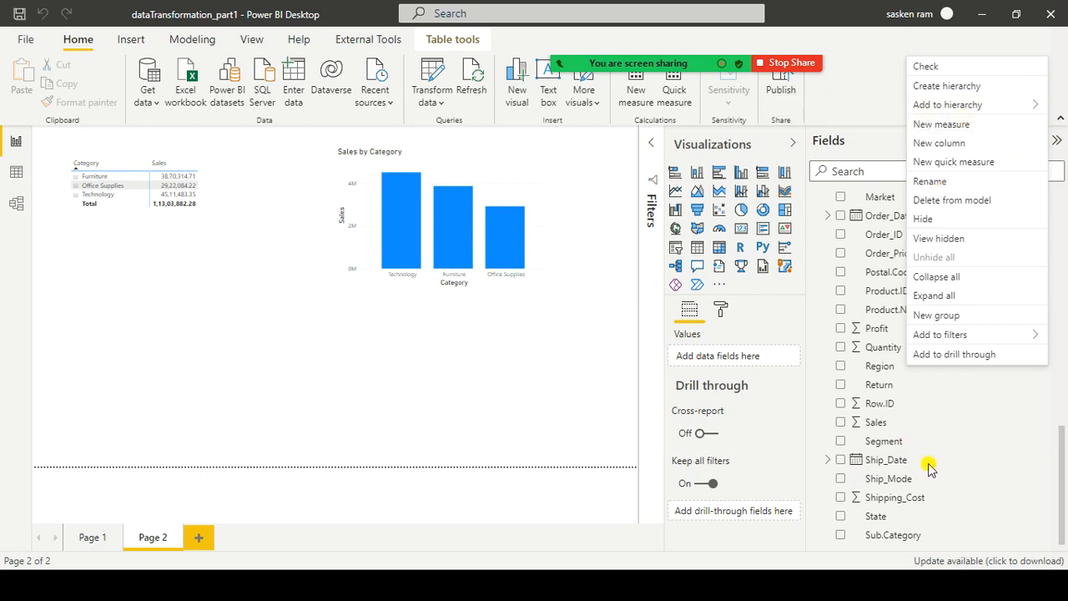
{"action": "left_click", "coordinate": [911, 375]}
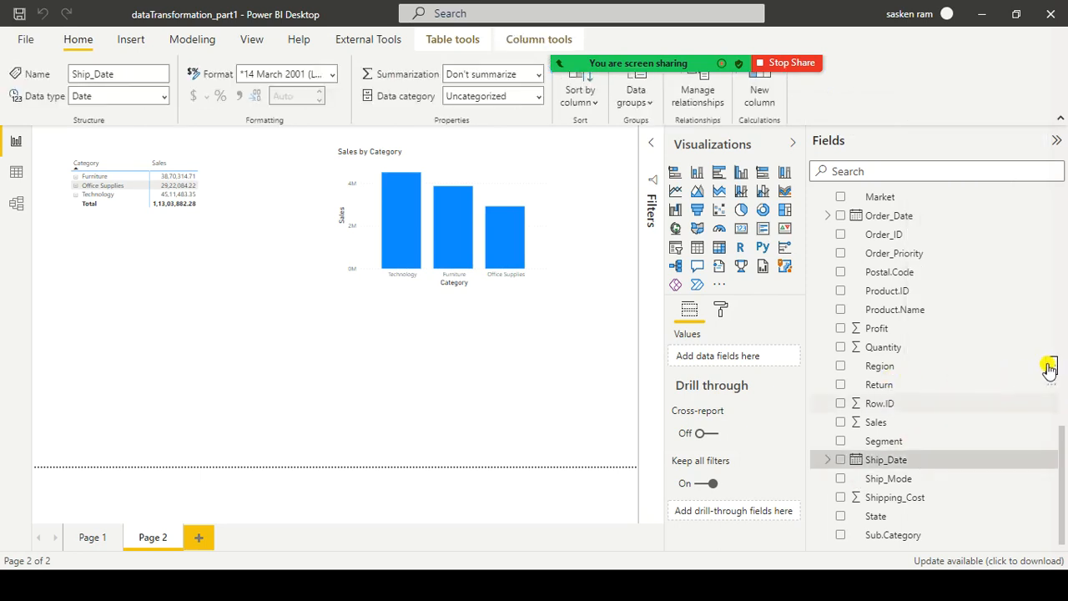
{"action": "left_click", "coordinate": [1051, 367]}
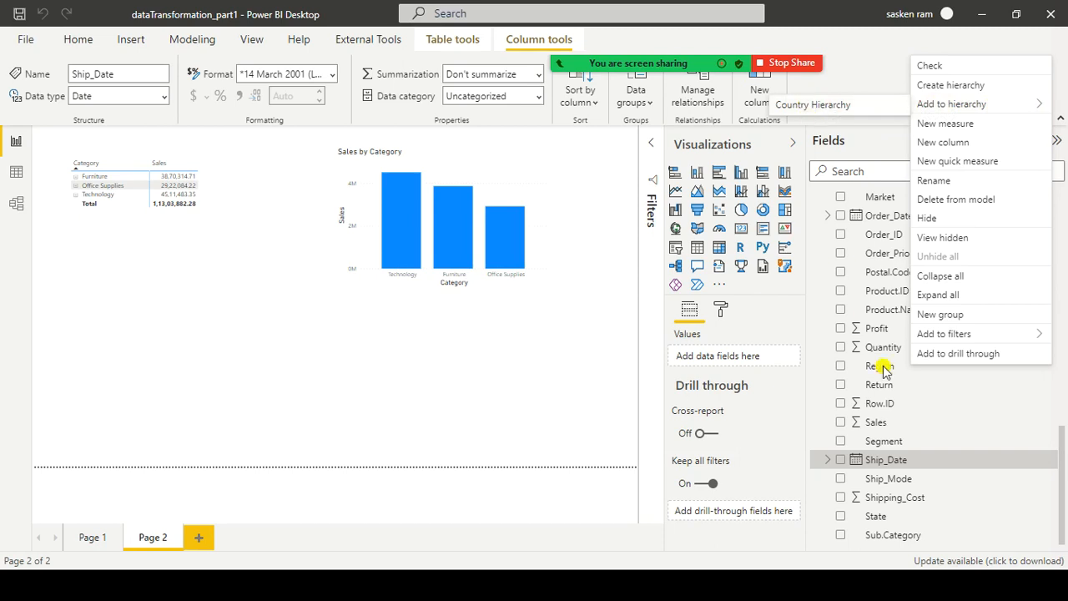
{"action": "left_click", "coordinate": [965, 440]}
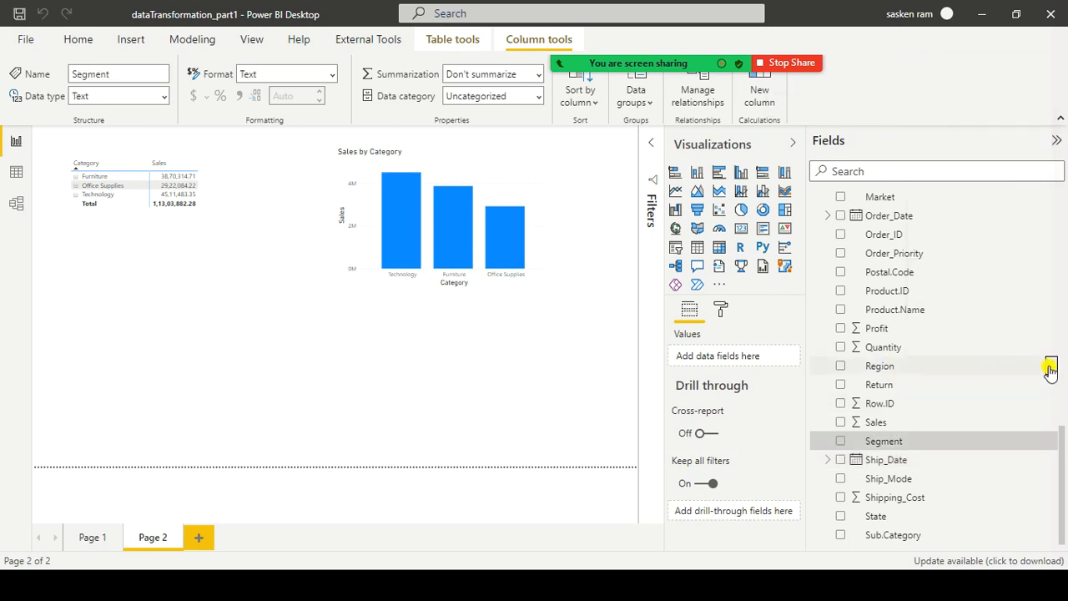
{"action": "left_click", "coordinate": [1052, 365]}
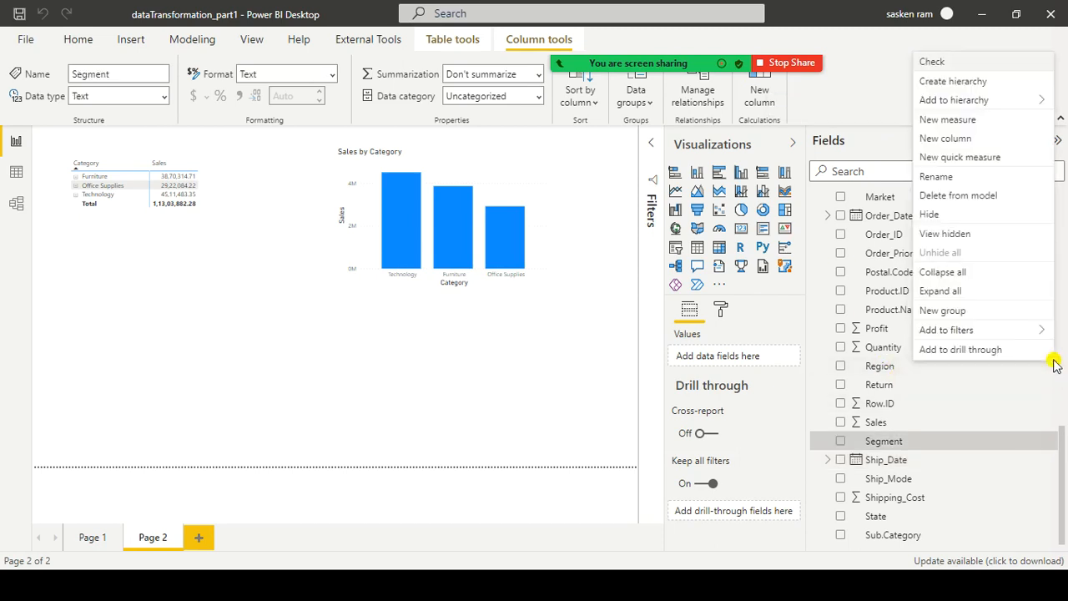
{"action": "left_click", "coordinate": [871, 366]}
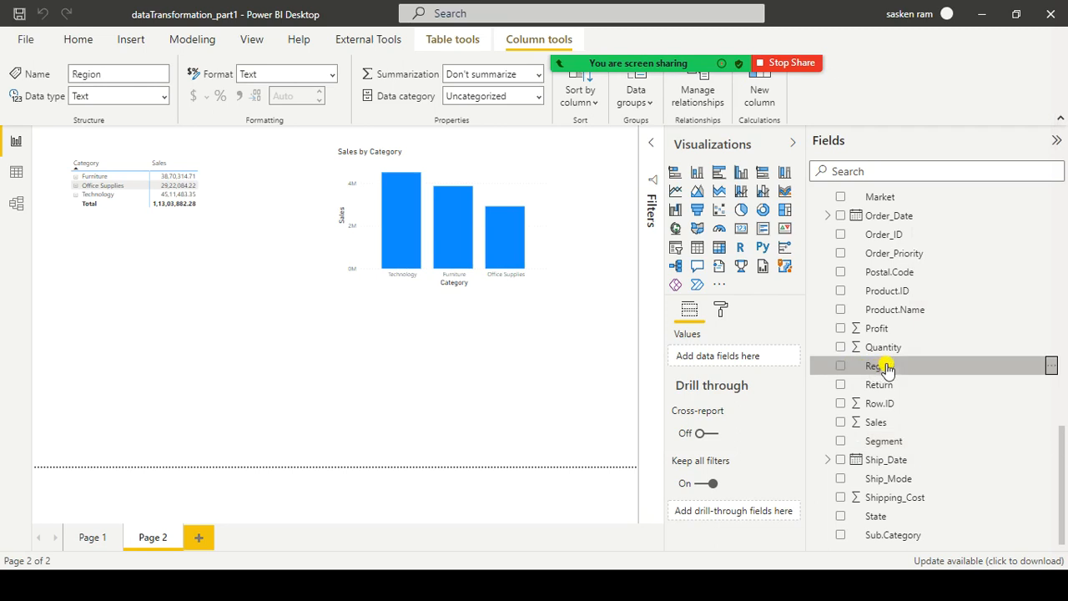
{"action": "left_click", "coordinate": [1052, 366]}
{"action": "mouse_move", "coordinate": [1033, 109]}
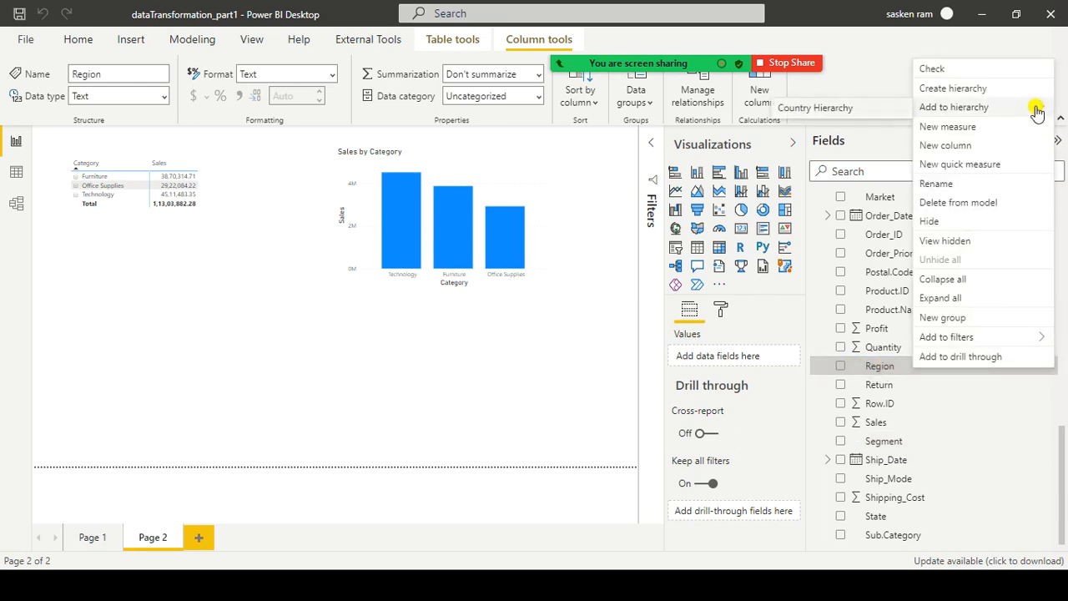
{"action": "left_click", "coordinate": [834, 108]}
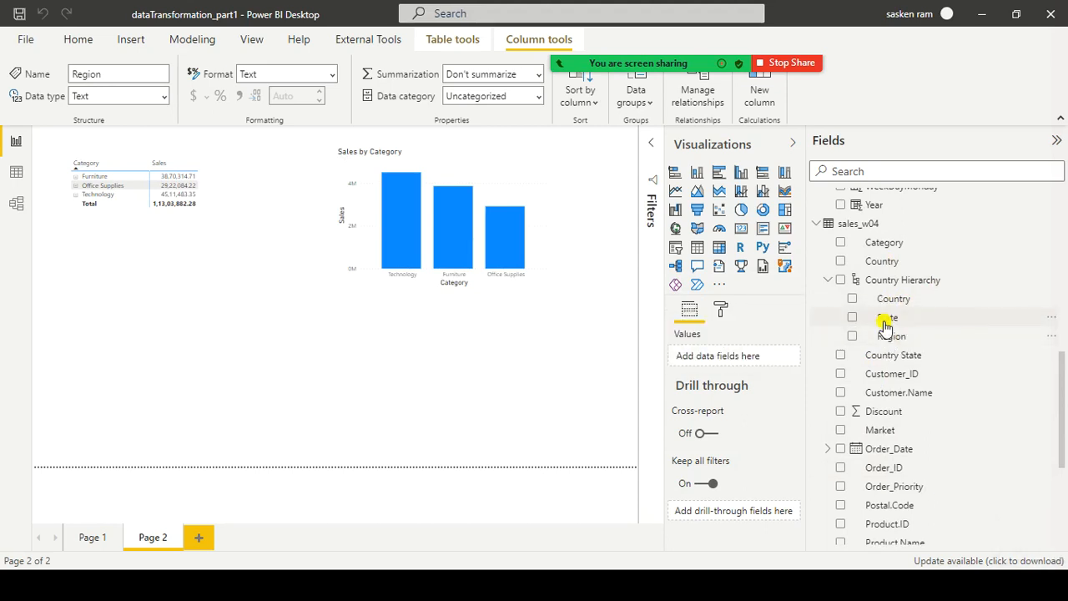
Examine the options offered for the Region level inside Country Hierarchy, including its filter choices.
{"action": "left_click", "coordinate": [1053, 336]}
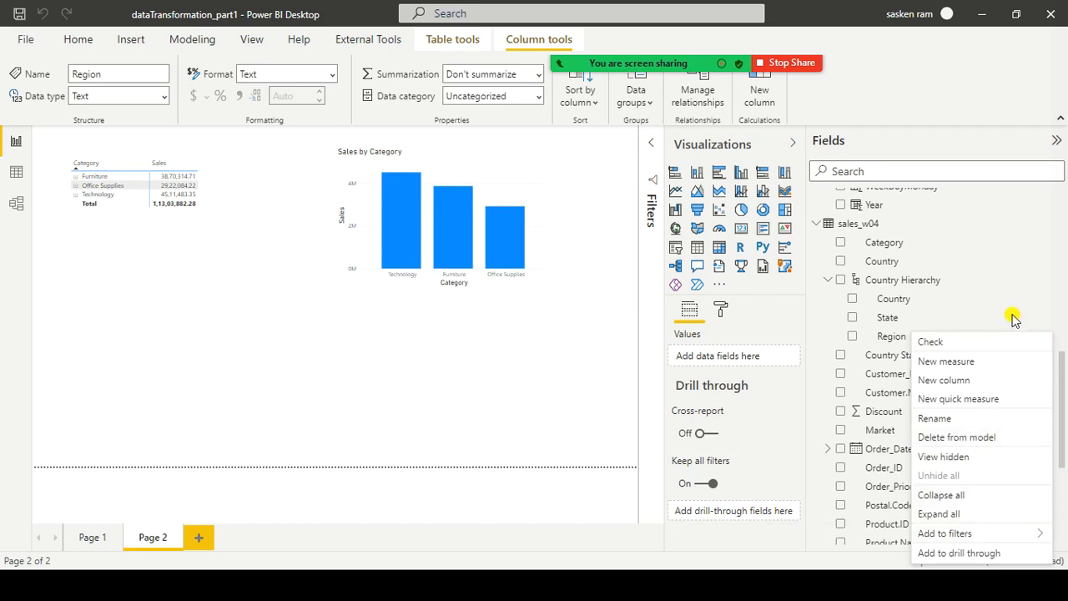
{"action": "left_click", "coordinate": [857, 344]}
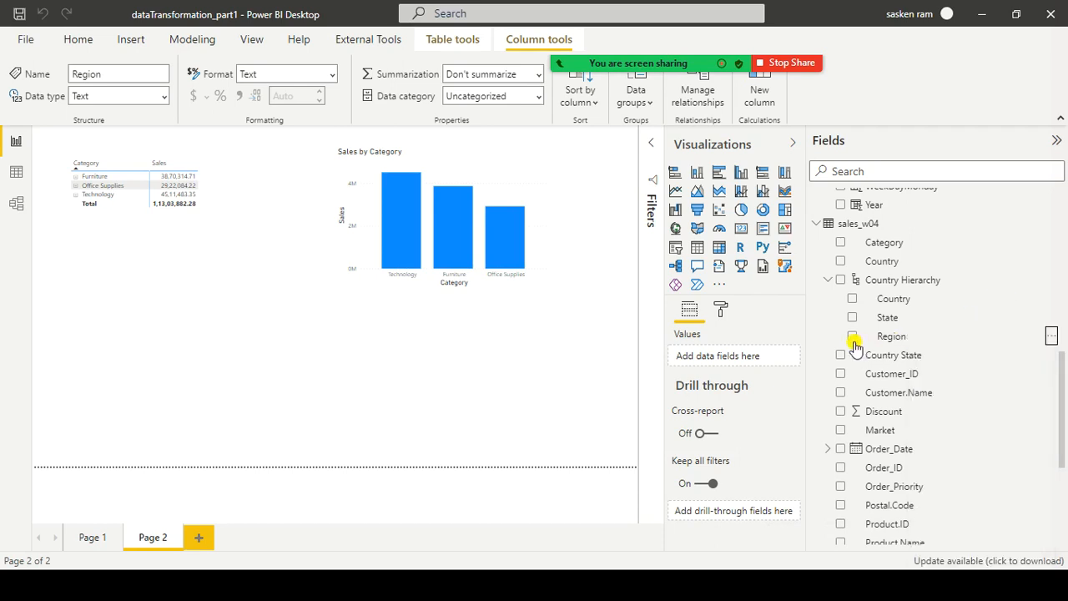
{"action": "left_click", "coordinate": [856, 340]}
{"action": "right_click", "coordinate": [856, 340]}
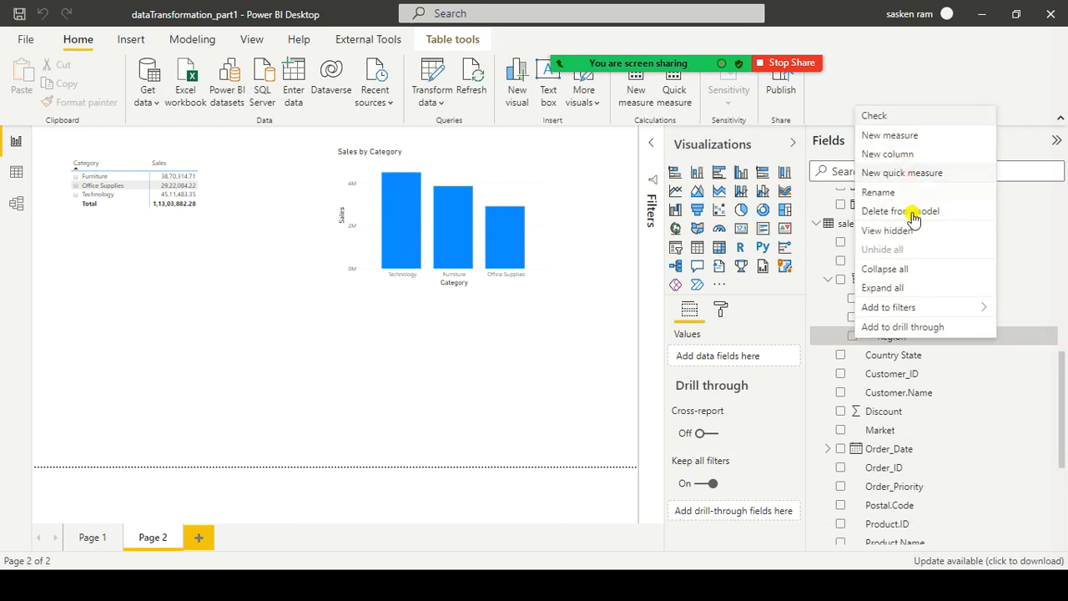
{"action": "left_click", "coordinate": [1005, 252]}
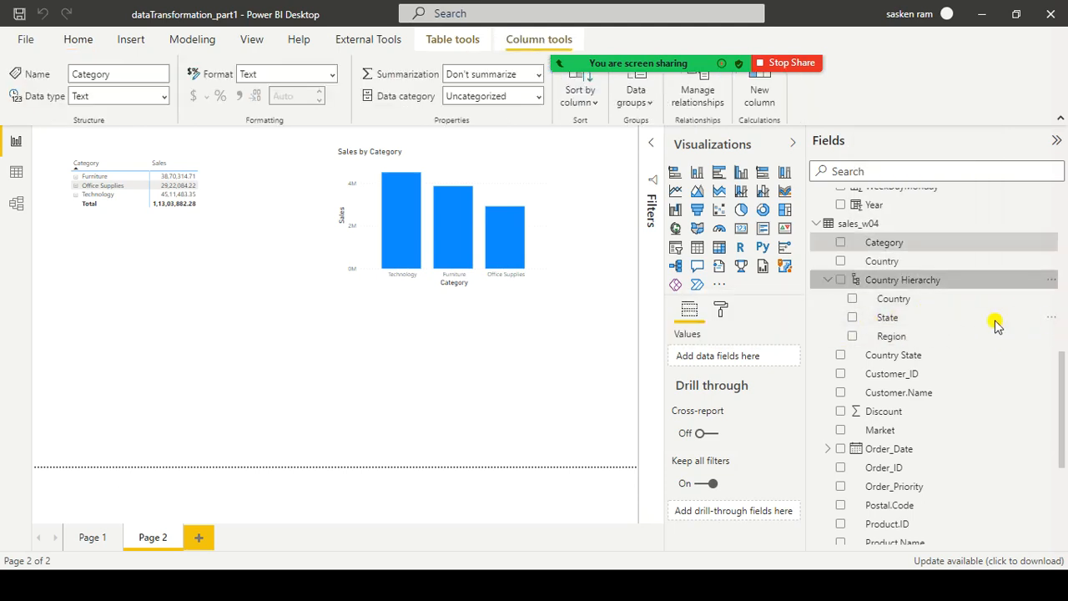
{"action": "right_click", "coordinate": [956, 336]}
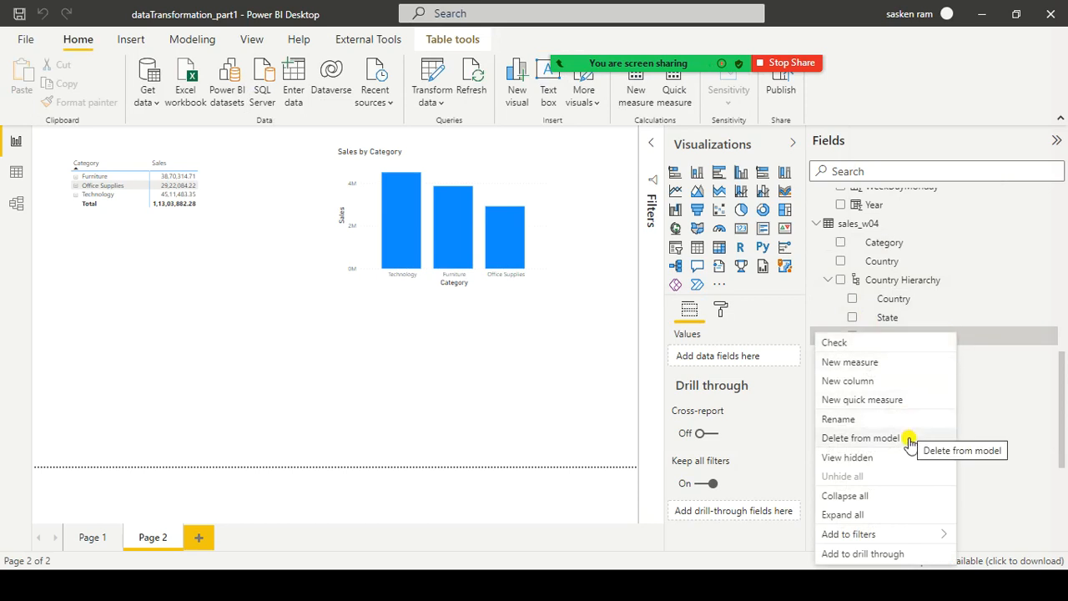
{"action": "mouse_move", "coordinate": [913, 537]}
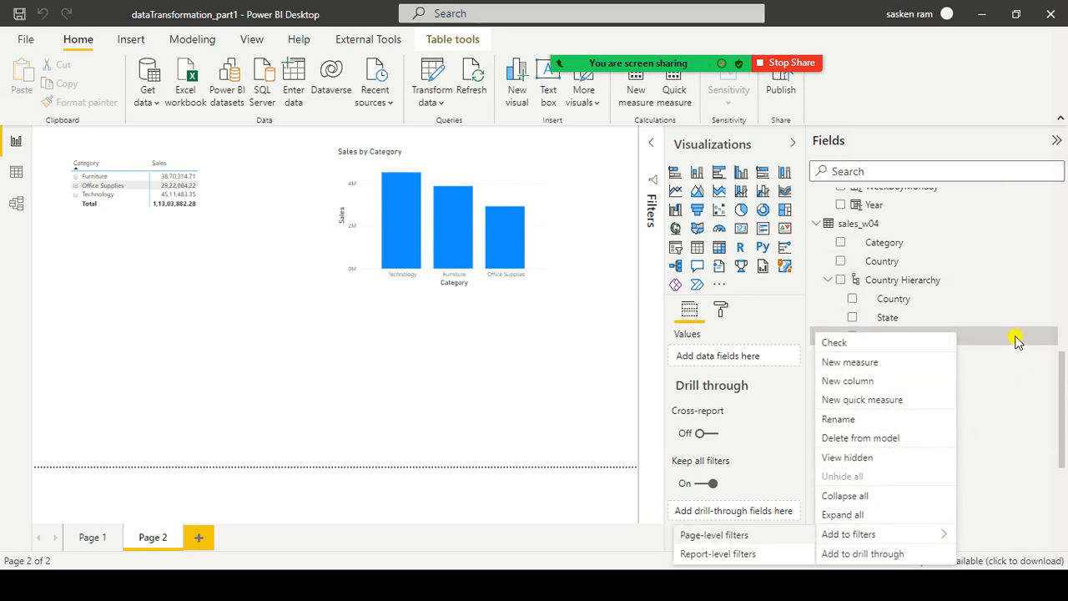
{"action": "left_click", "coordinate": [986, 313]}
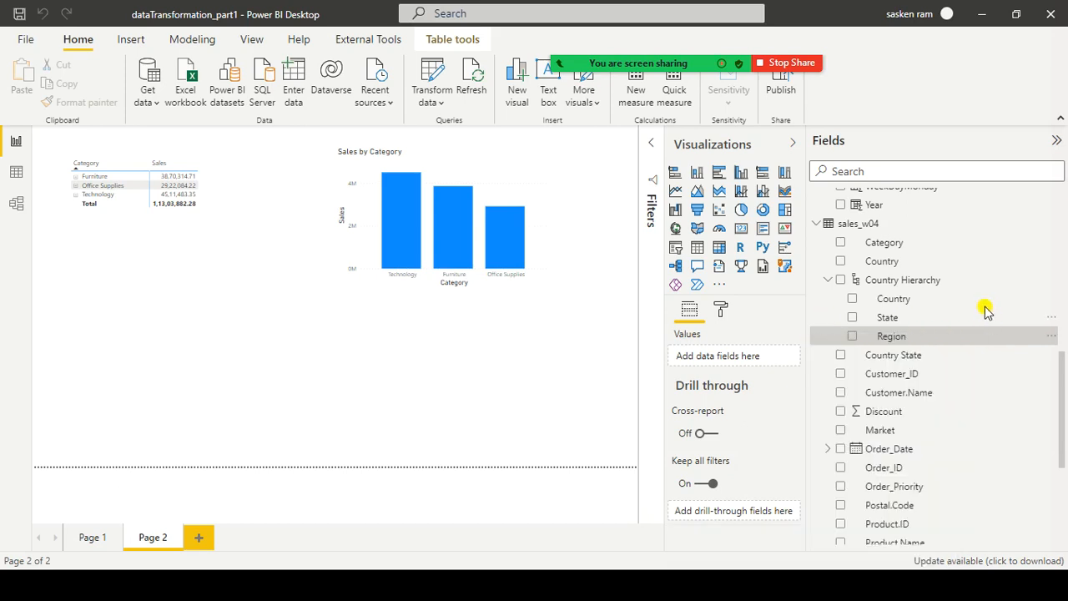
{"action": "right_click", "coordinate": [924, 342]}
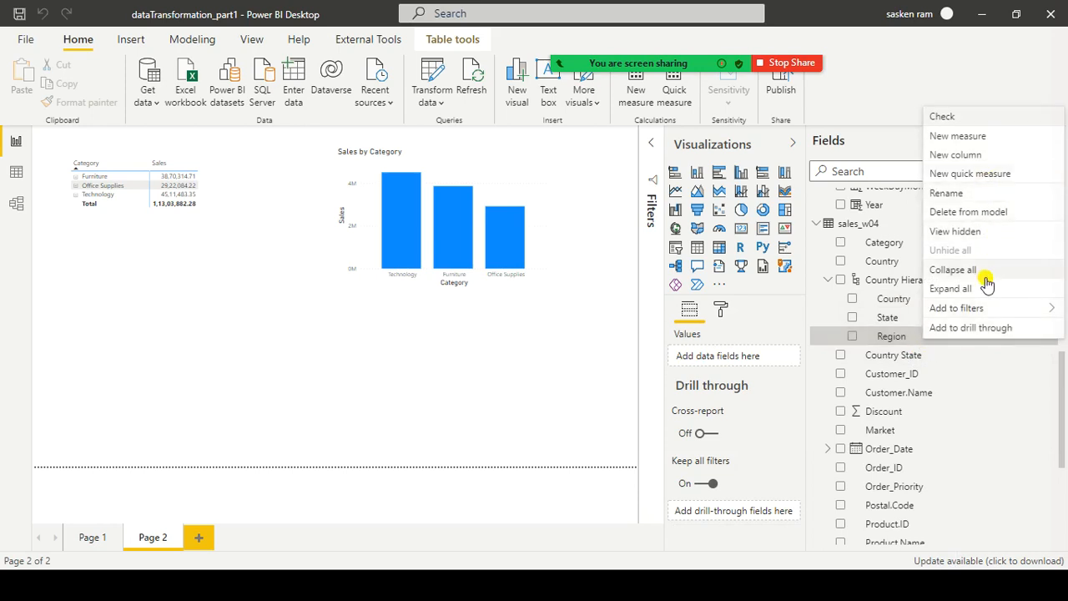
{"action": "mouse_move", "coordinate": [999, 314]}
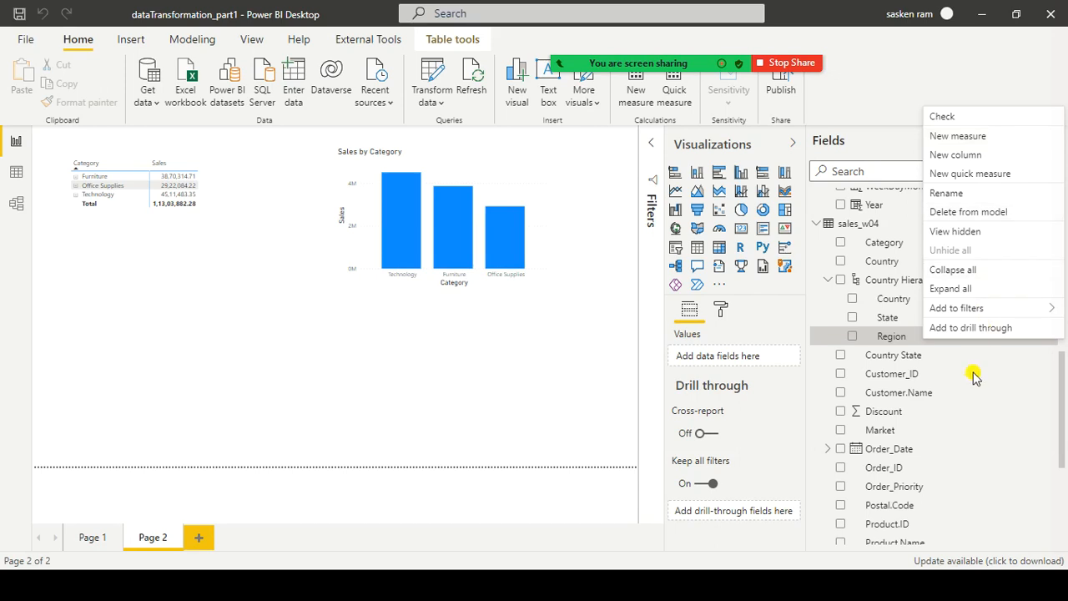
{"action": "left_click", "coordinate": [868, 342]}
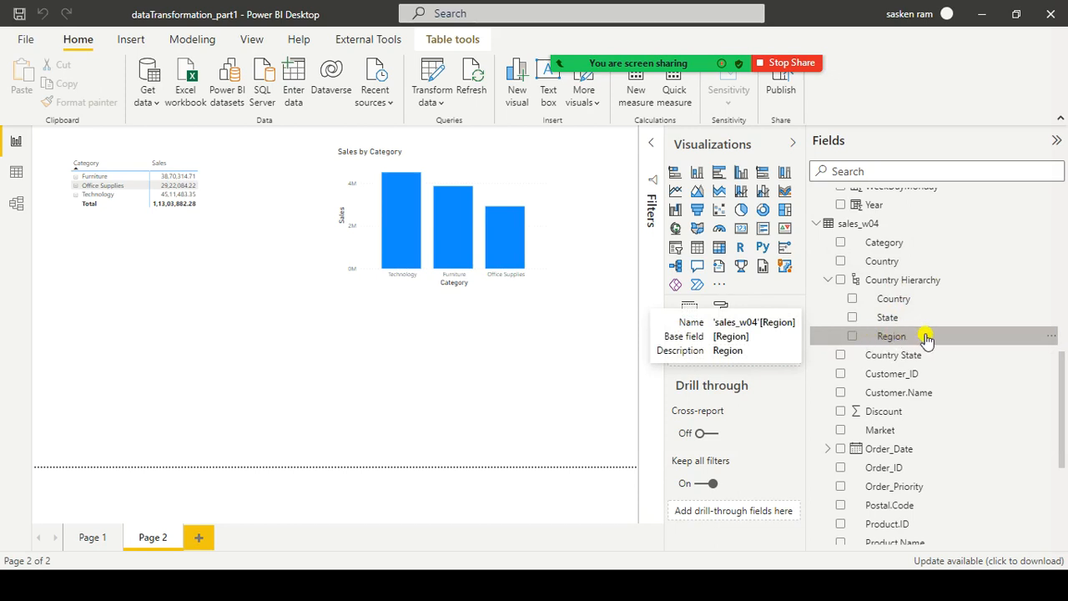
Locate the standalone Region field in the sales_w04 table and recheck the options of the Region hierarchy level.
{"action": "scroll", "coordinate": [977, 412], "scroll_direction": "down", "scroll_amount": 5}
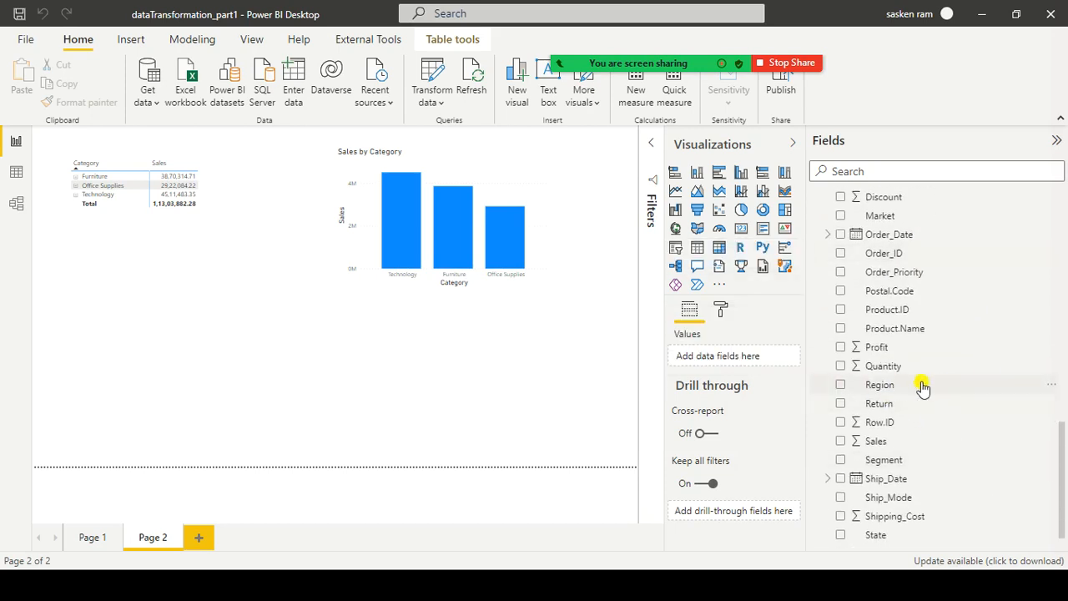
{"action": "scroll", "coordinate": [921, 388], "scroll_direction": "up", "scroll_amount": 2}
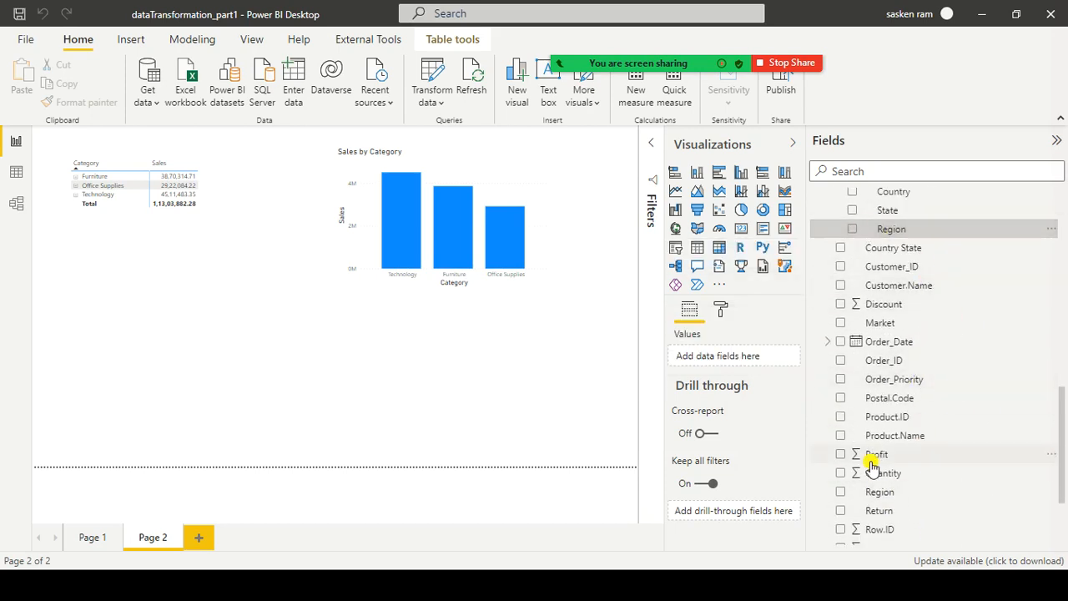
{"action": "scroll", "coordinate": [905, 293], "scroll_direction": "up", "scroll_amount": 2}
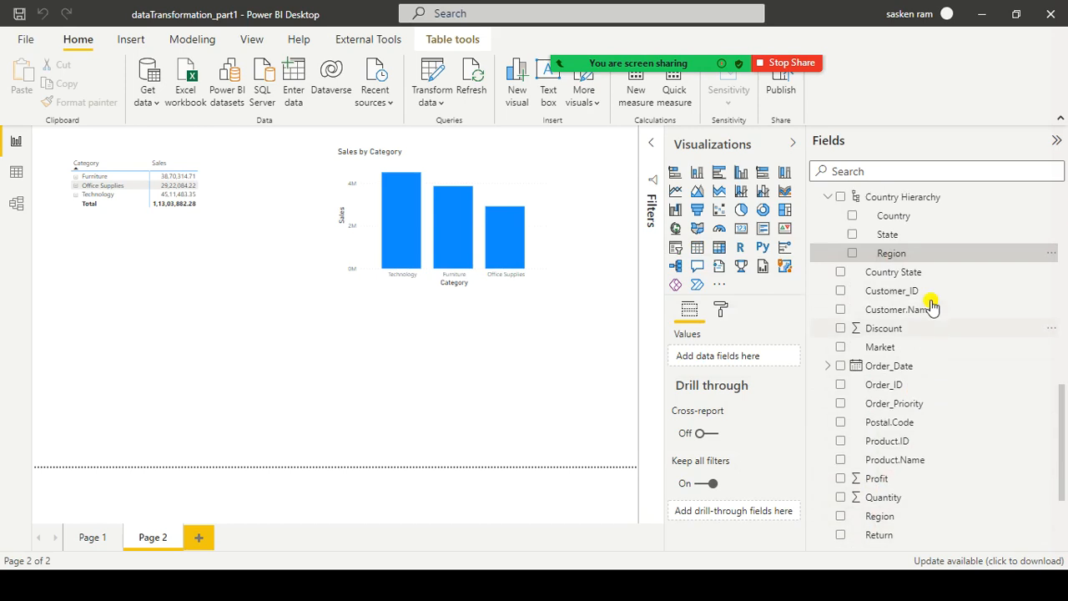
{"action": "left_click", "coordinate": [1051, 336]}
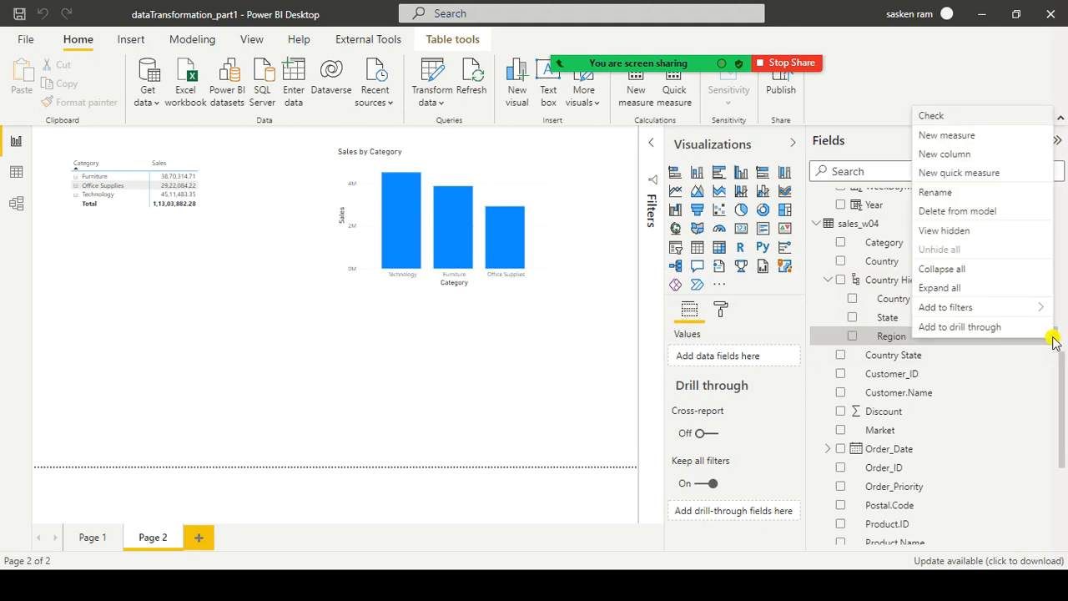
{"action": "left_click", "coordinate": [930, 355]}
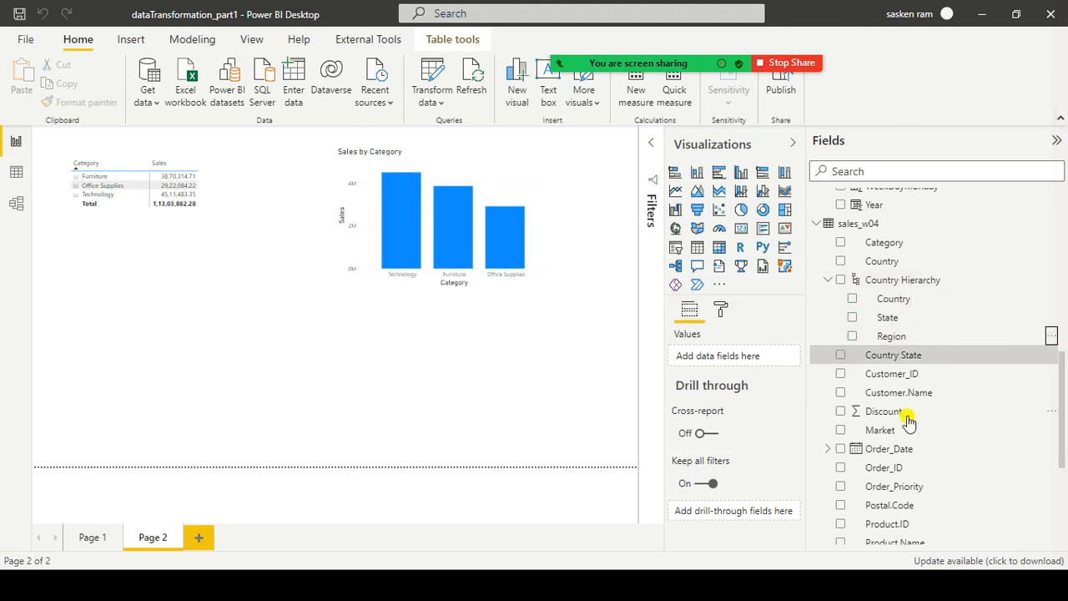
Delete the Region level from Country Hierarchy and confirm the deletion.
{"action": "left_click", "coordinate": [951, 337]}
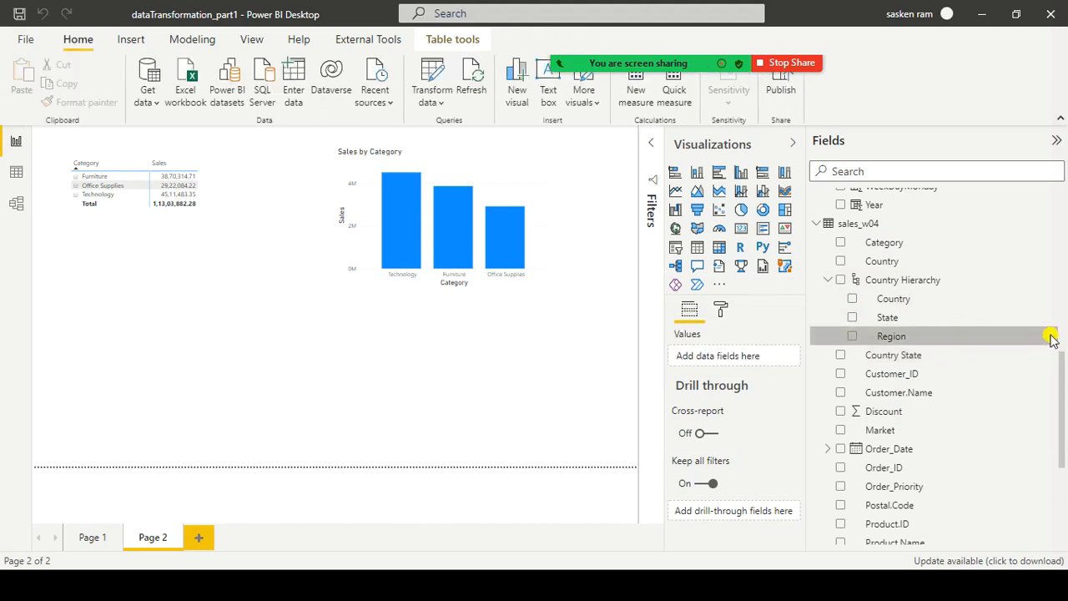
{"action": "left_click", "coordinate": [1049, 335]}
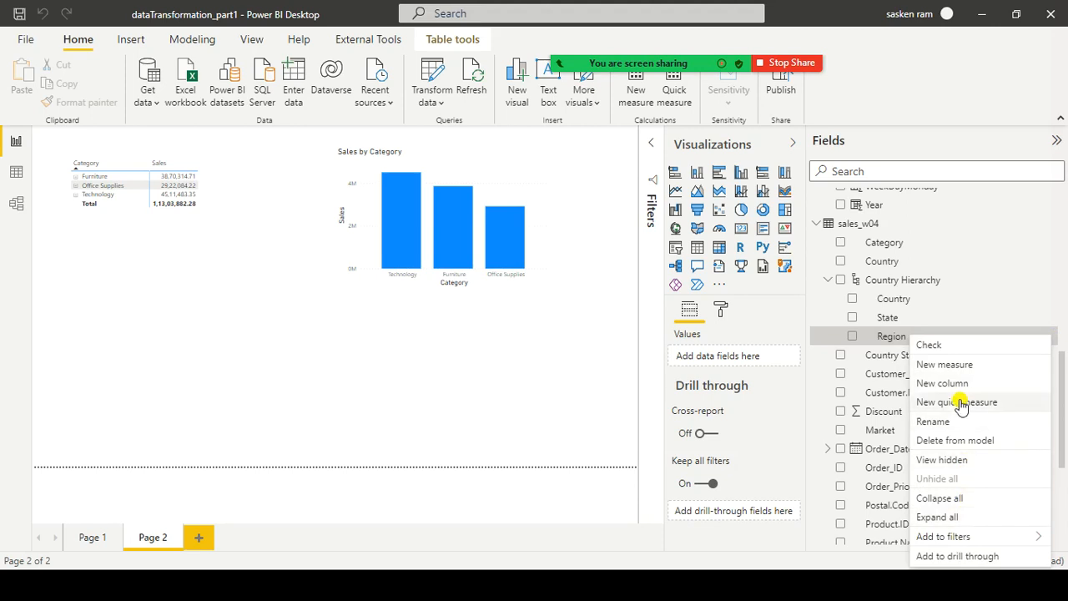
{"action": "left_click", "coordinate": [947, 439]}
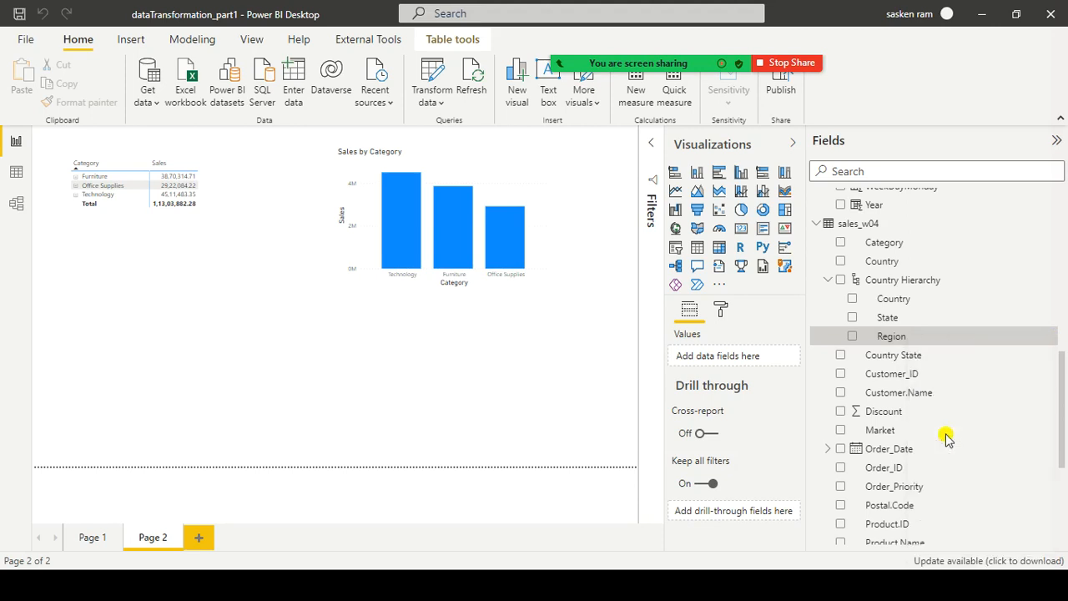
{"action": "left_click", "coordinate": [689, 322]}
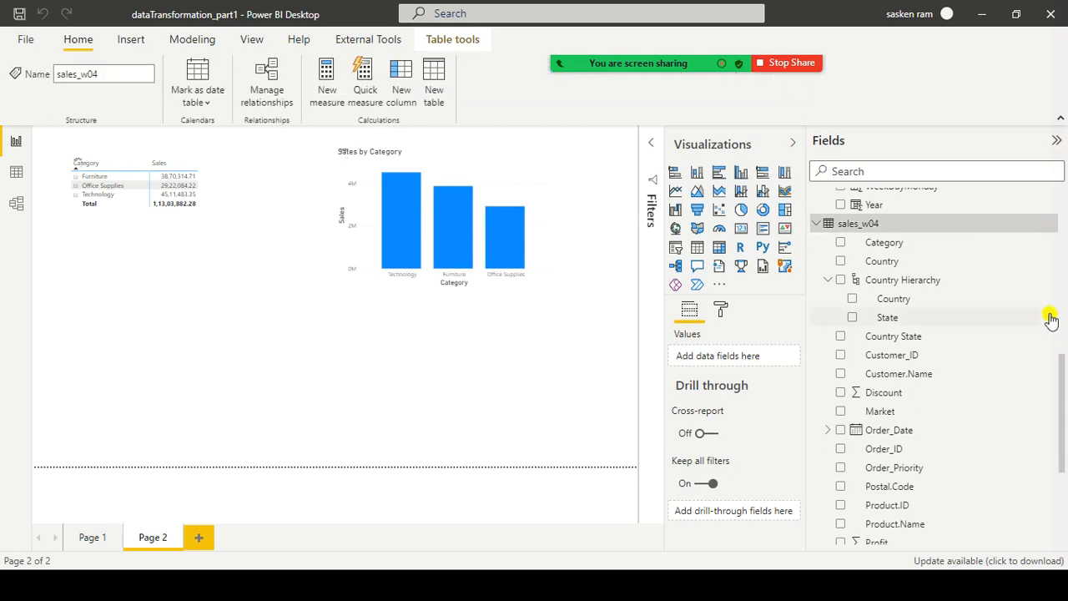
Delete the State level from Country Hierarchy and confirm the deletion.
{"action": "right_click", "coordinate": [1050, 320]}
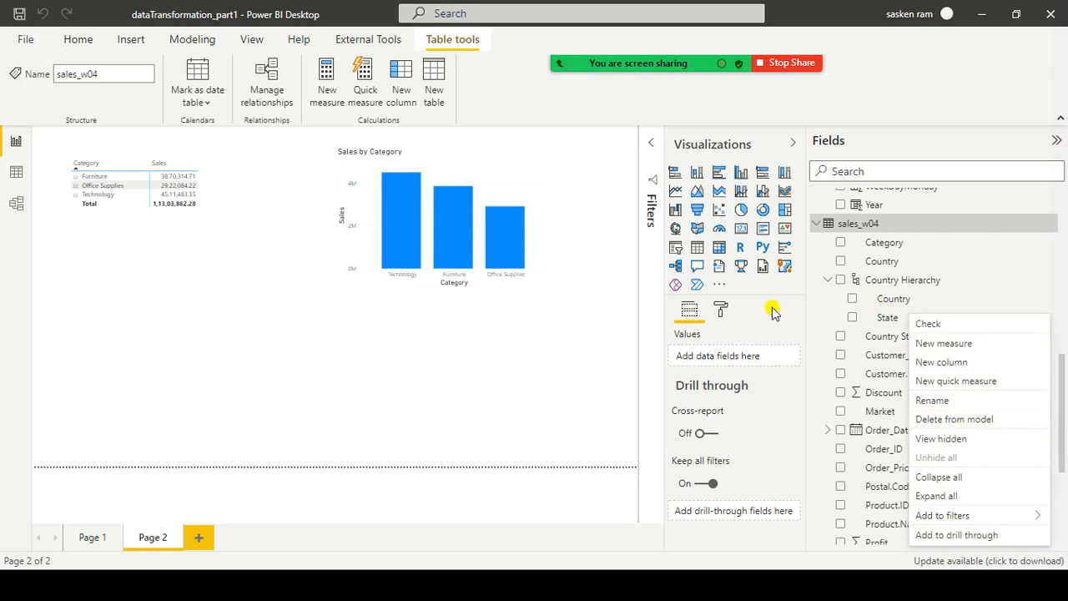
{"action": "left_click", "coordinate": [875, 317]}
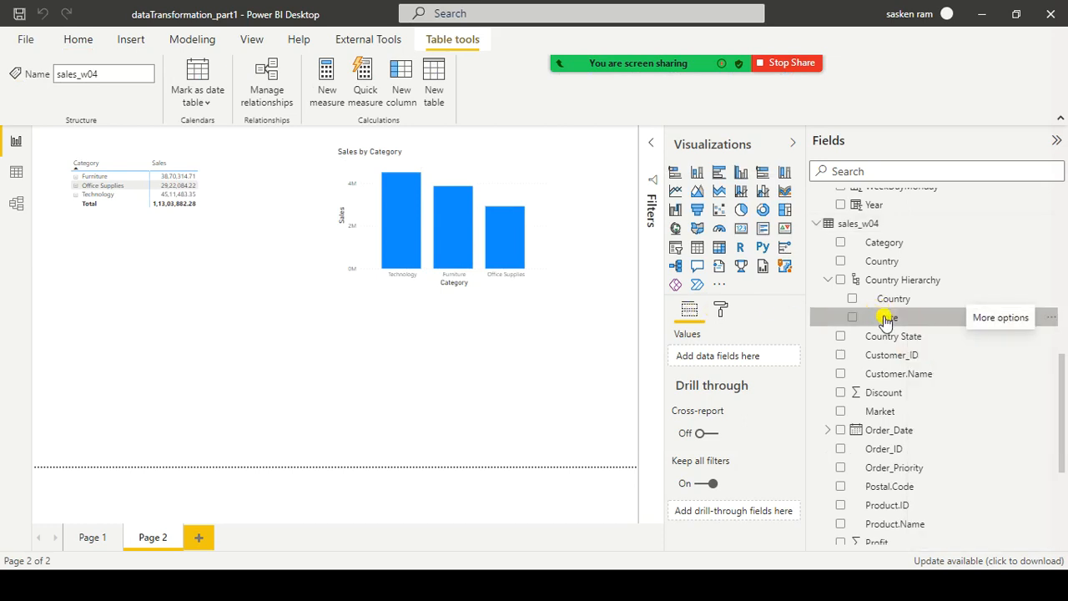
{"action": "right_click", "coordinate": [885, 318]}
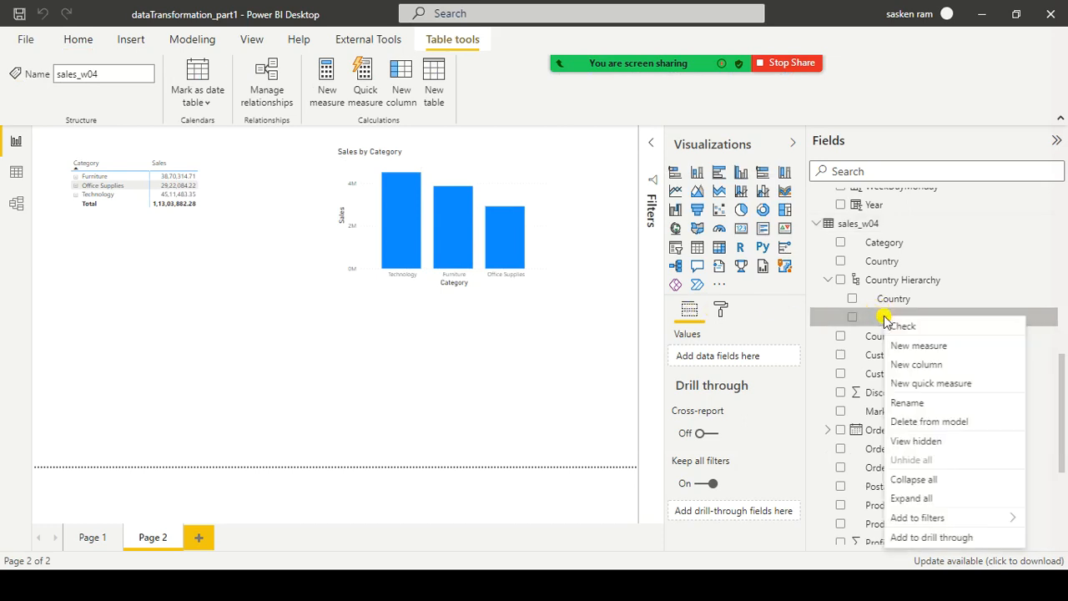
{"action": "left_click", "coordinate": [959, 423]}
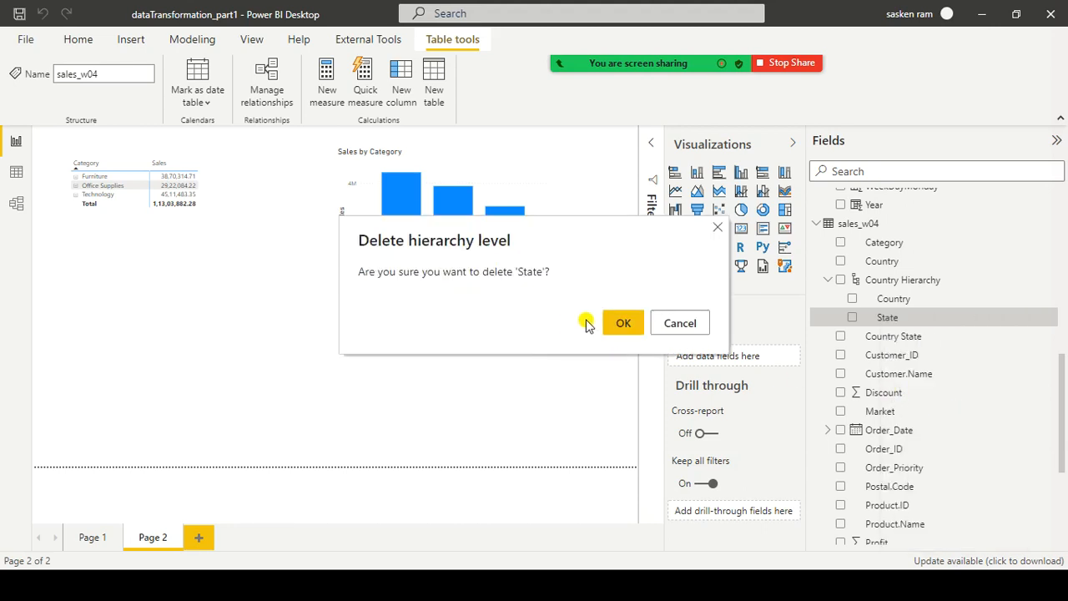
{"action": "left_click", "coordinate": [621, 322]}
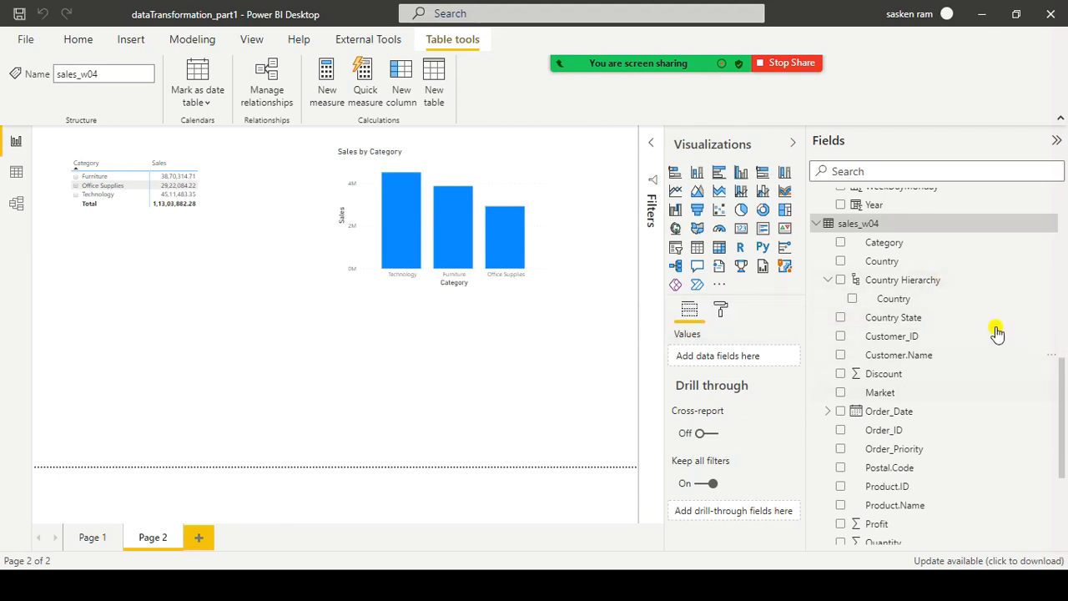
Add the standalone Region field of the sales_w04 table to Country Hierarchy as the level below Country.
{"action": "scroll", "coordinate": [1015, 379], "scroll_direction": "down", "scroll_amount": 3}
{"action": "scroll", "coordinate": [1015, 379], "scroll_direction": "down", "scroll_amount": 2}
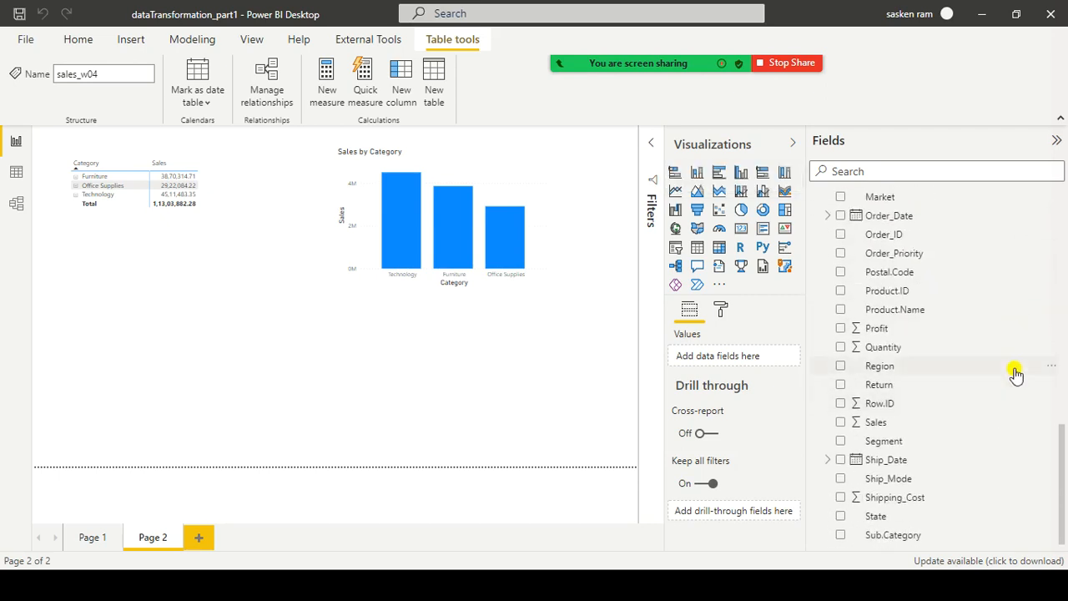
{"action": "scroll", "coordinate": [1047, 384], "scroll_direction": "up", "scroll_amount": 5}
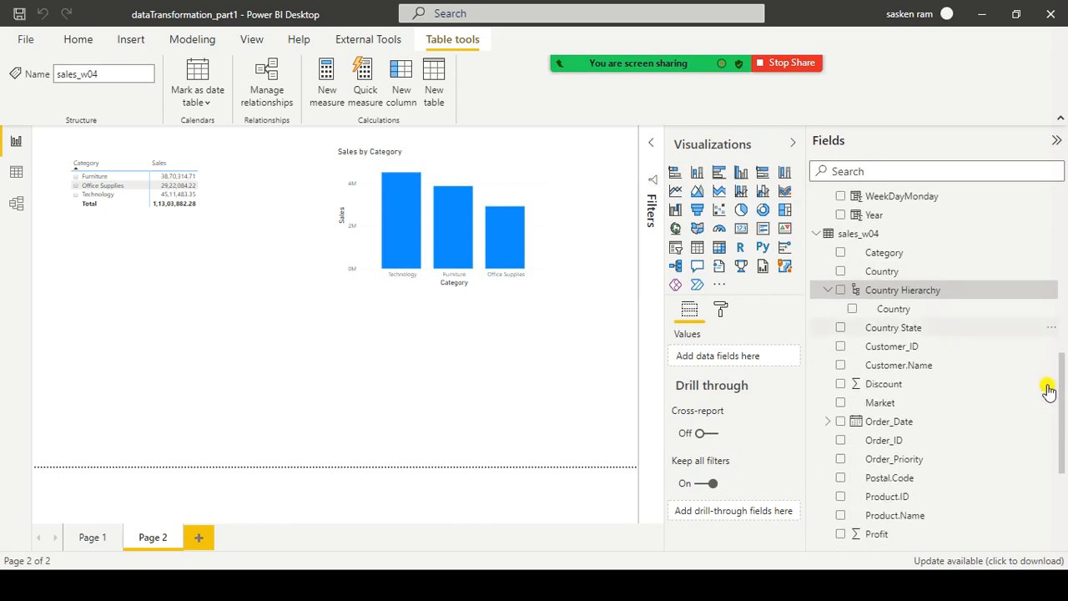
{"action": "scroll", "coordinate": [1047, 387], "scroll_direction": "down", "scroll_amount": 5}
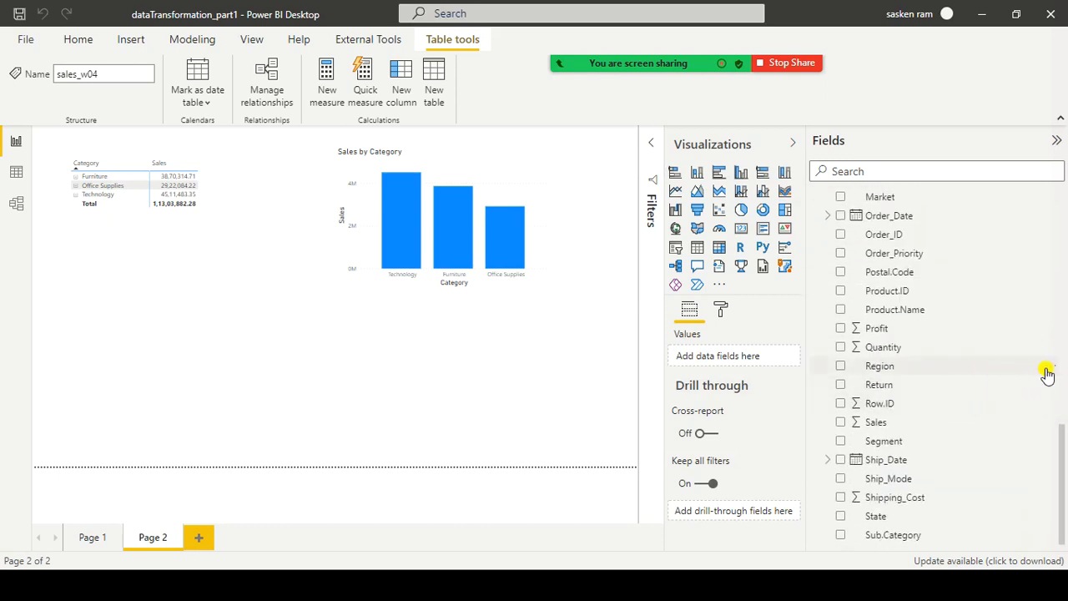
{"action": "left_click", "coordinate": [1045, 370]}
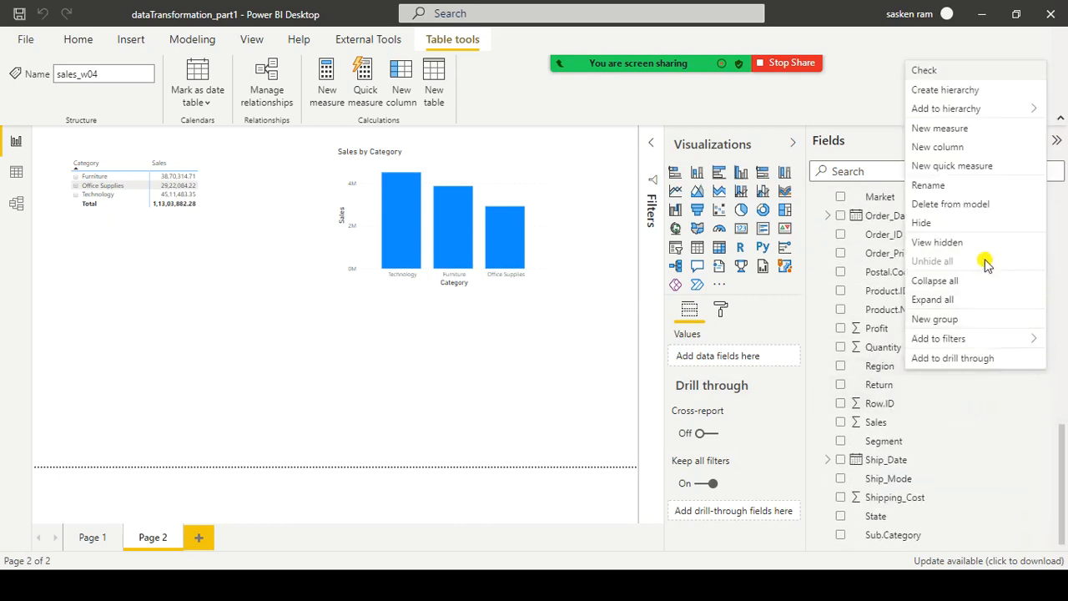
{"action": "mouse_move", "coordinate": [968, 107]}
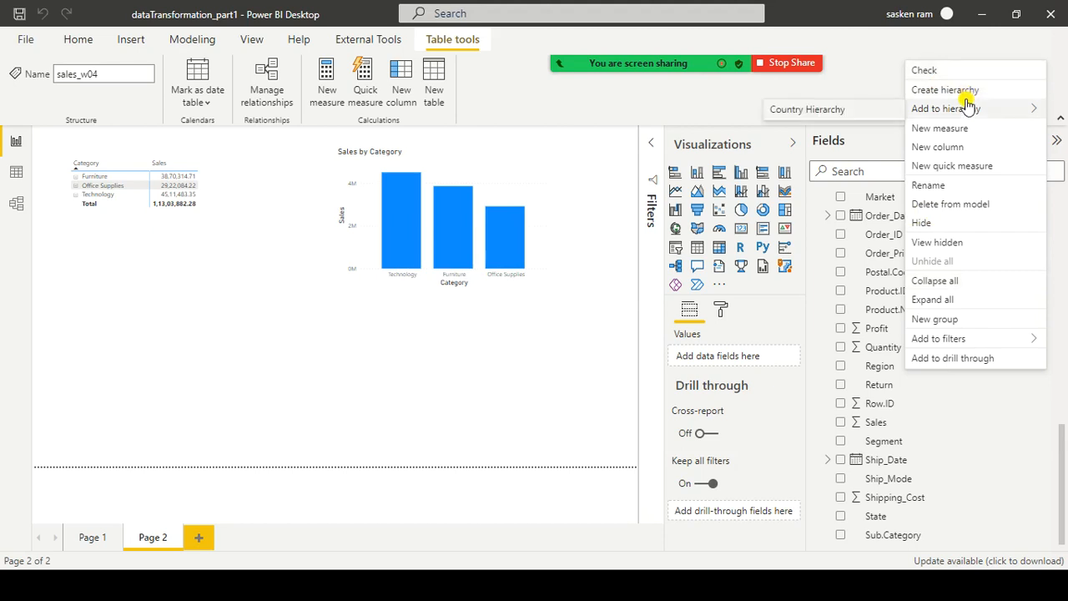
{"action": "left_click", "coordinate": [834, 110]}
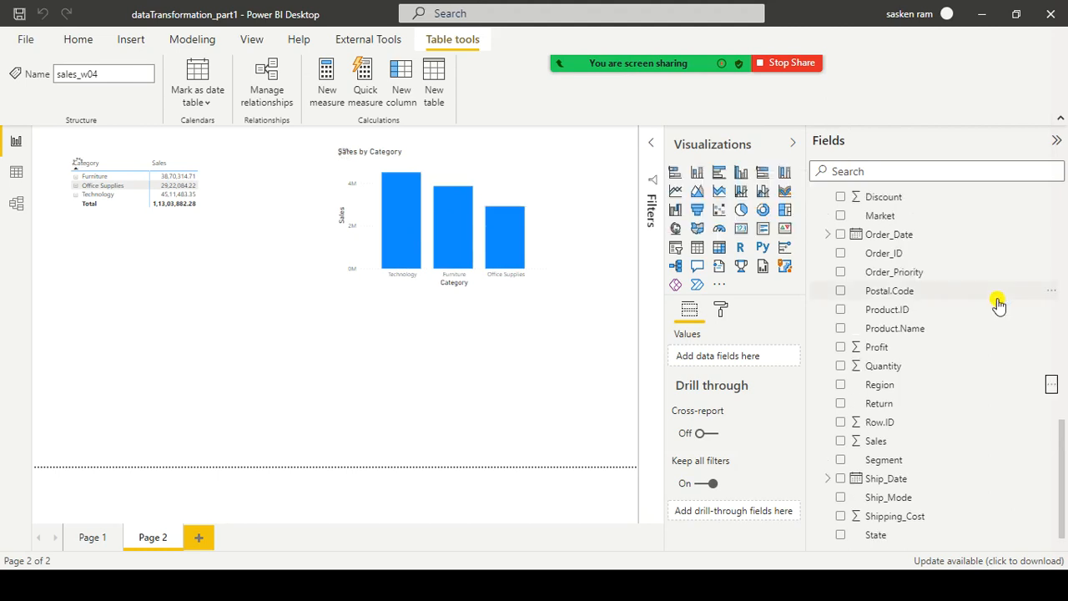
Add the standalone State field of the sales_w04 table to Country Hierarchy as the level below Region.
{"action": "scroll", "coordinate": [998, 316], "scroll_direction": "down", "scroll_amount": 1}
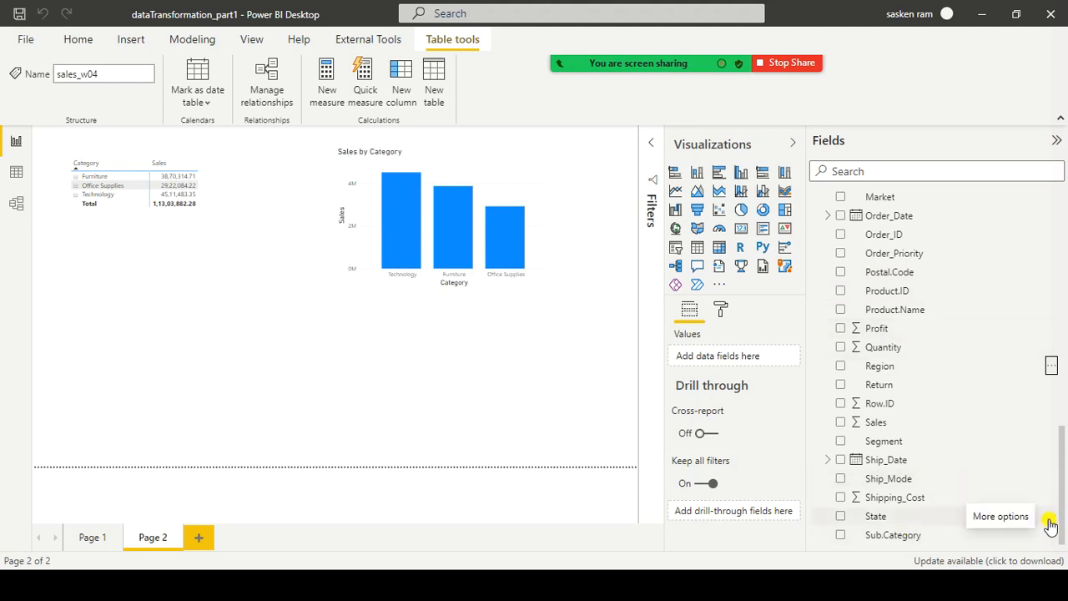
{"action": "left_click", "coordinate": [1048, 519]}
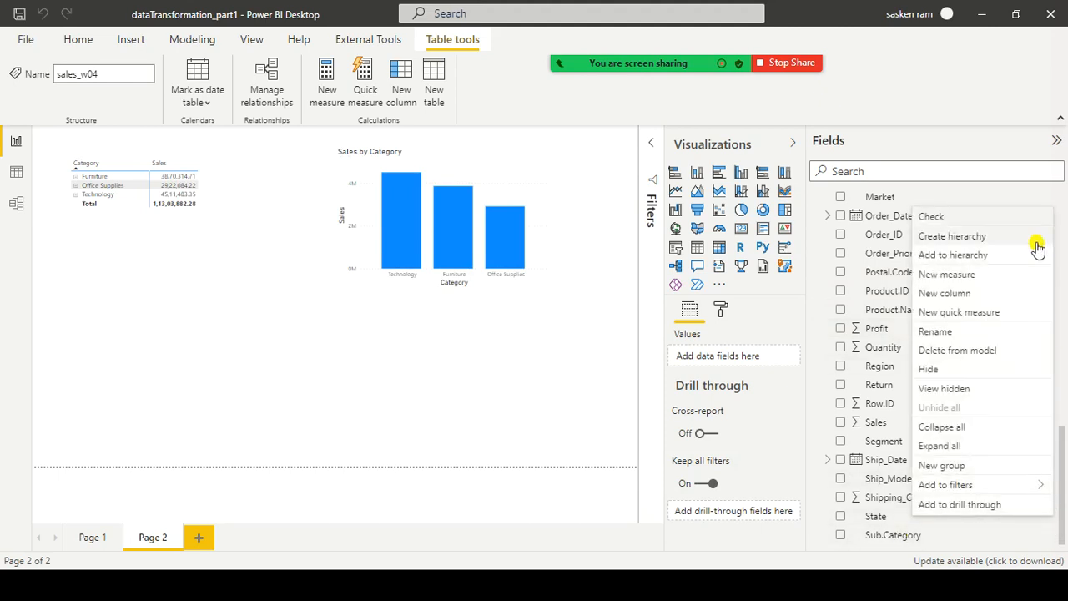
{"action": "mouse_move", "coordinate": [1025, 254]}
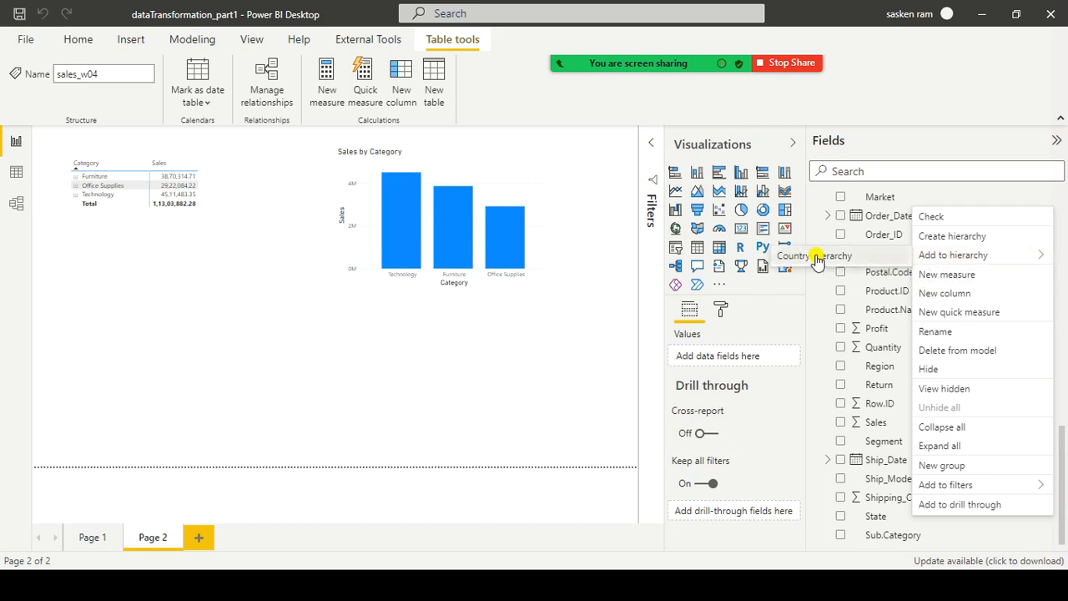
{"action": "left_click", "coordinate": [822, 255]}
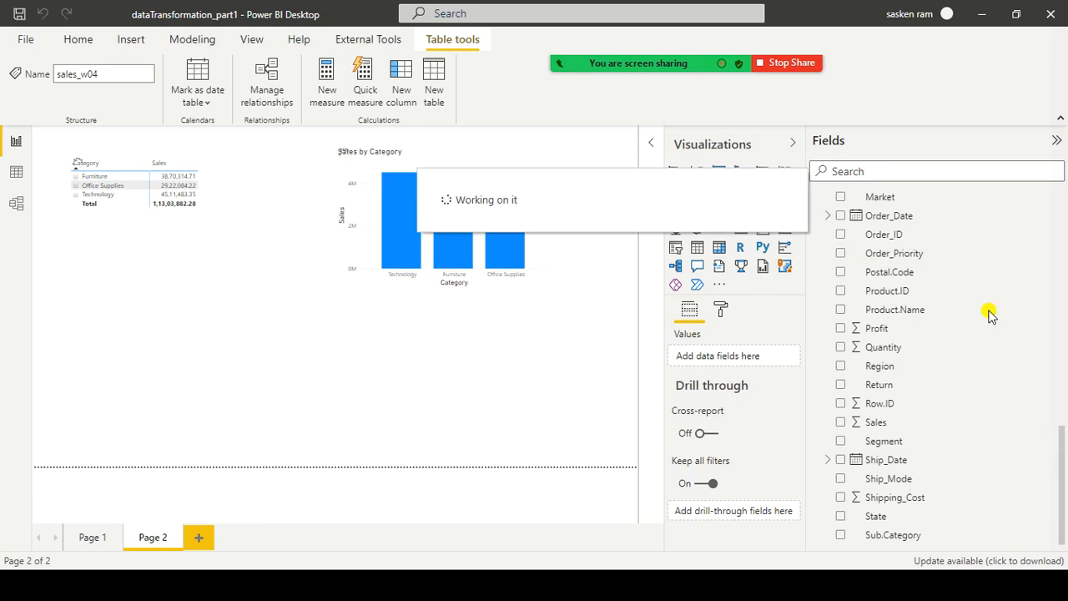
{"action": "scroll", "coordinate": [988, 316], "scroll_direction": "up", "scroll_amount": 1}
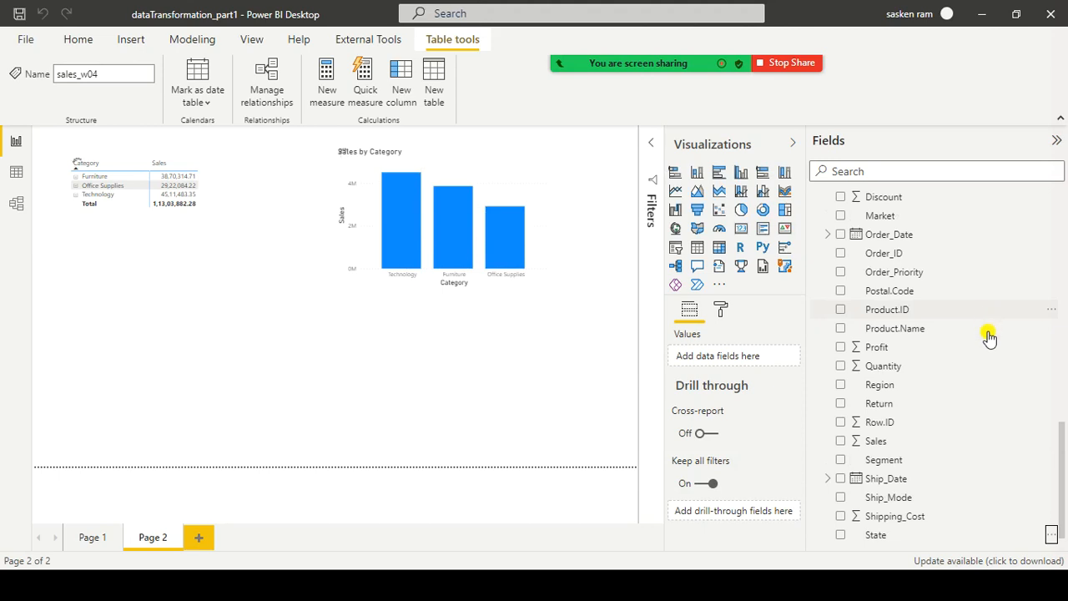
{"action": "scroll", "coordinate": [1002, 281], "scroll_direction": "up", "scroll_amount": 5}
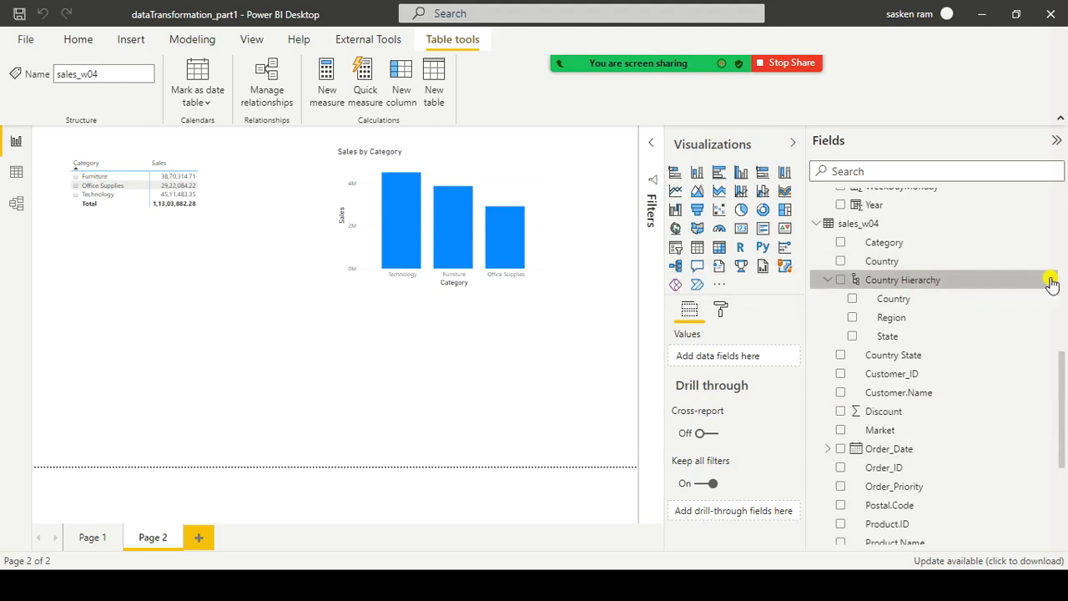
{"action": "left_click", "coordinate": [1049, 283]}
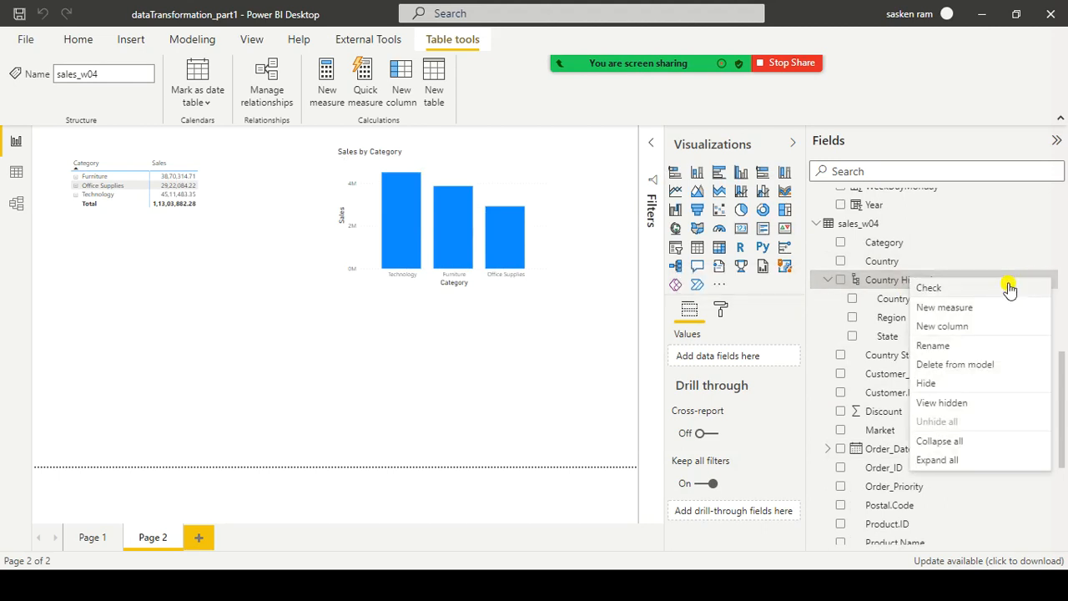
{"action": "left_click", "coordinate": [959, 346]}
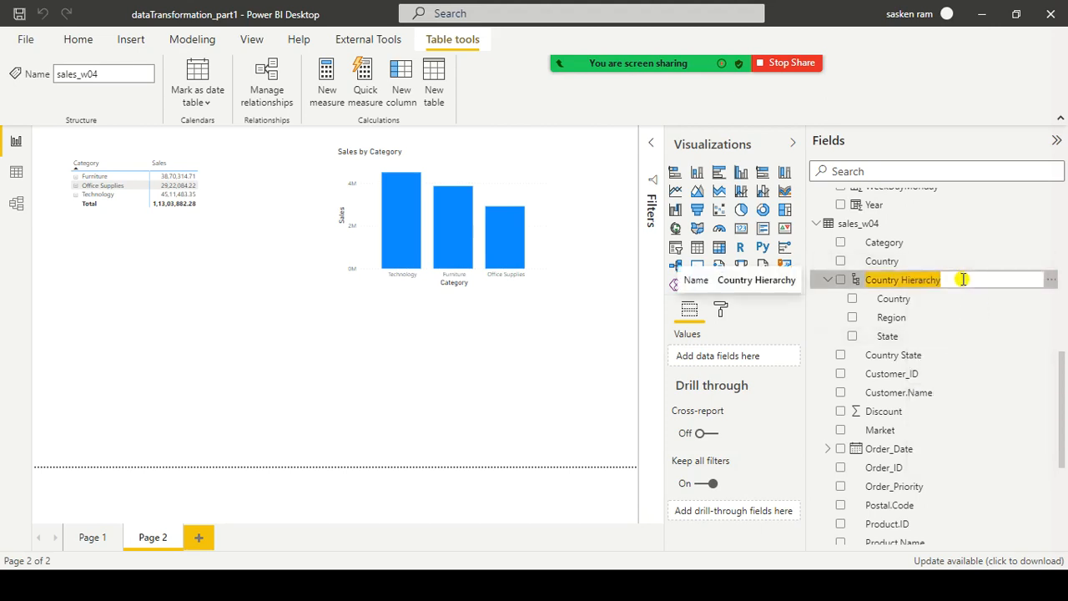
{"action": "left_click", "coordinate": [959, 113]}
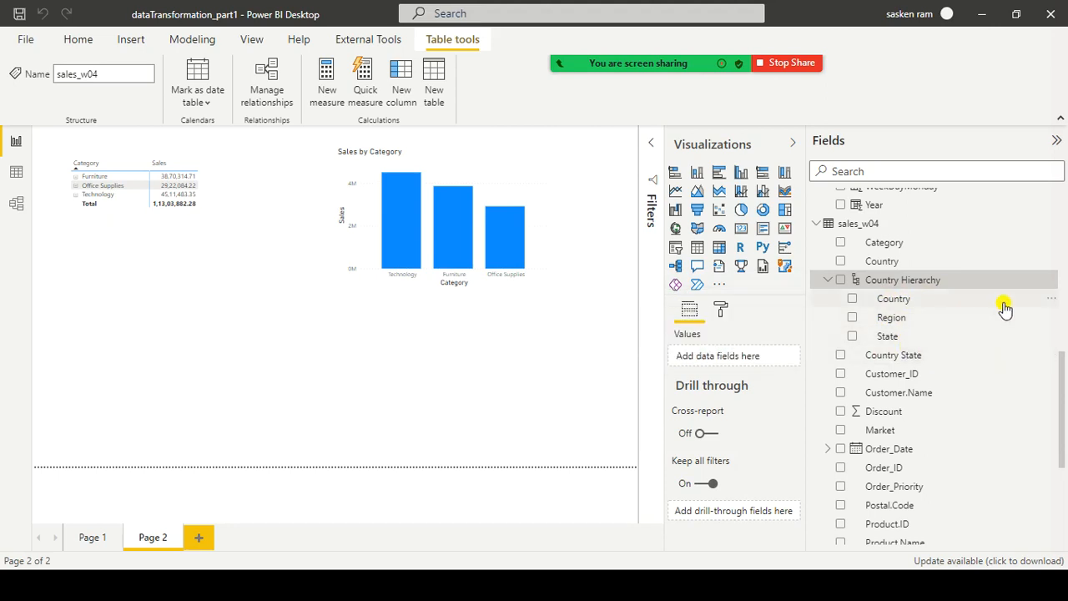
{"action": "scroll", "coordinate": [1003, 308], "scroll_direction": "down", "scroll_amount": 3}
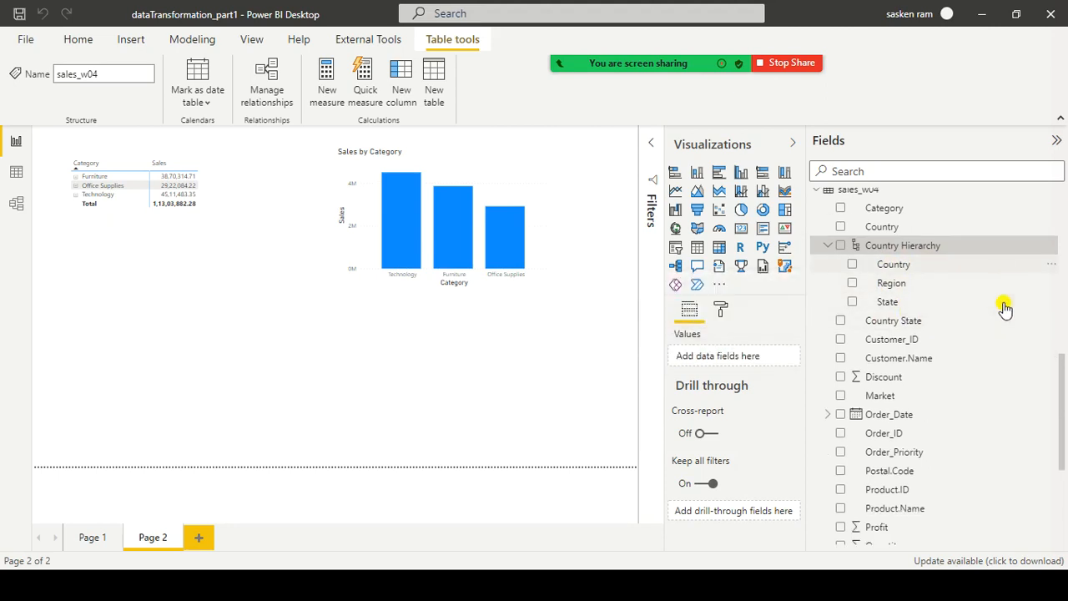
{"action": "scroll", "coordinate": [1003, 308], "scroll_direction": "down", "scroll_amount": 2}
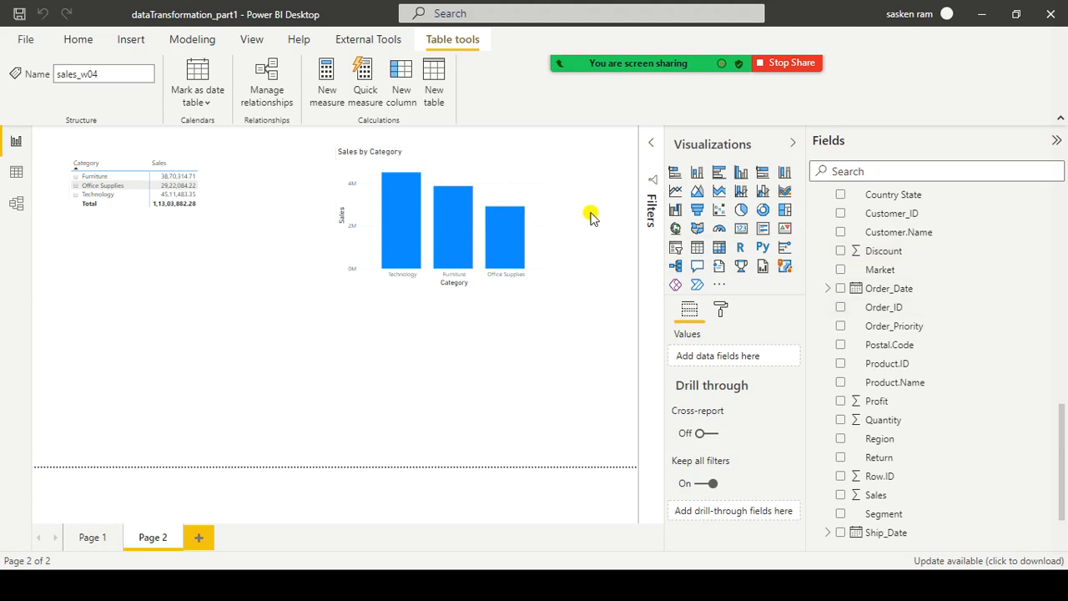
{"action": "scroll", "coordinate": [1052, 347], "scroll_direction": "down", "scroll_amount": 3}
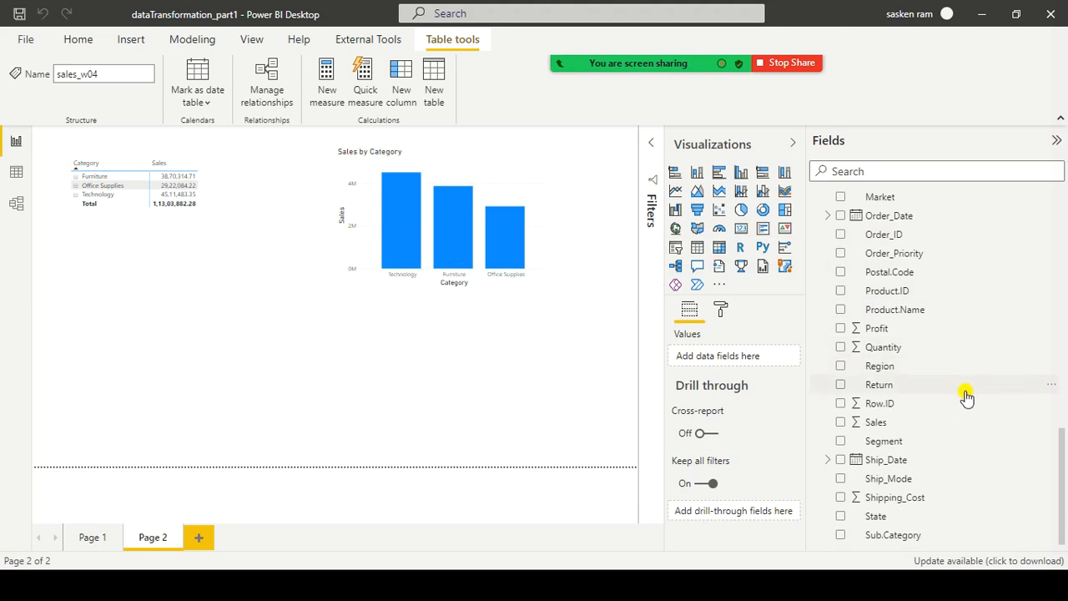
{"action": "scroll", "coordinate": [965, 398], "scroll_direction": "up", "scroll_amount": 4}
{"action": "scroll", "coordinate": [965, 398], "scroll_direction": "up", "scroll_amount": 7}
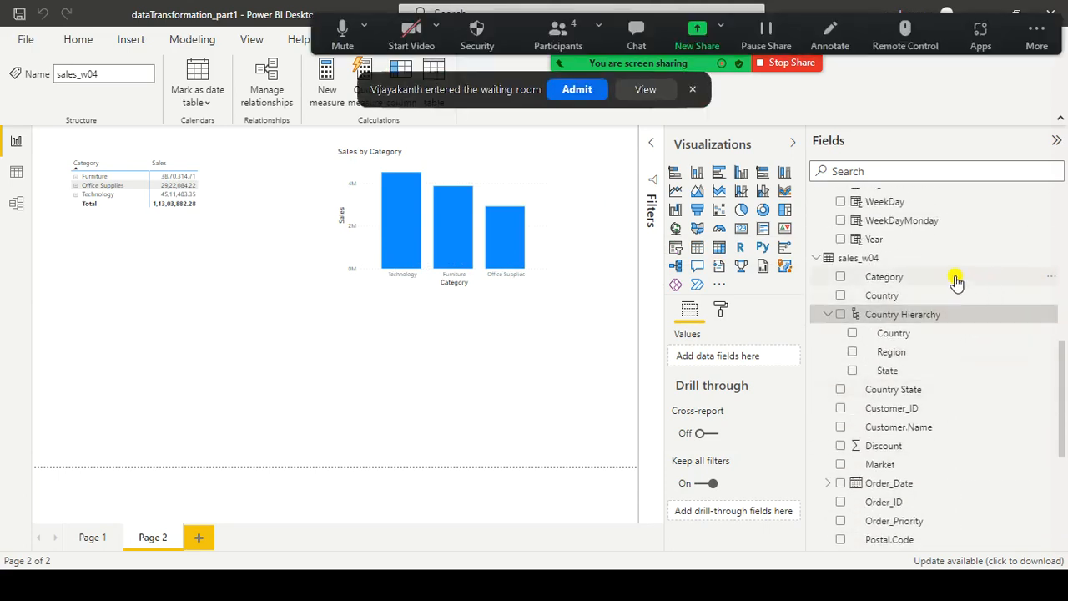
Admit the participant in the waiting room to the screen-sharing meeting.
{"action": "left_click", "coordinate": [558, 89]}
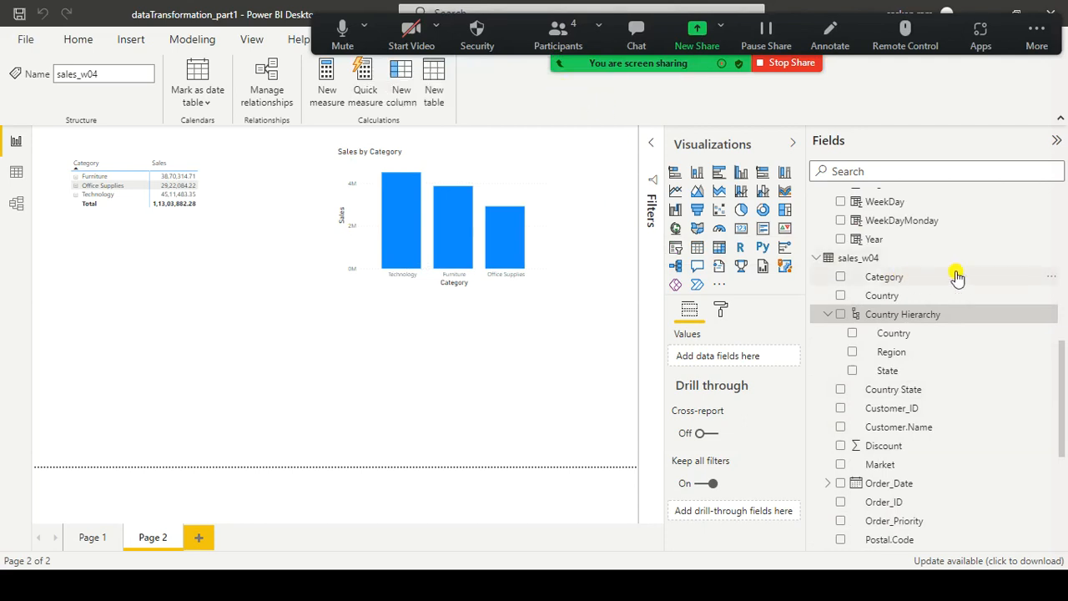
Create a hierarchy from the Category field of the sales_w04 table and expand it to show its levels.
{"action": "right_click", "coordinate": [1036, 275]}
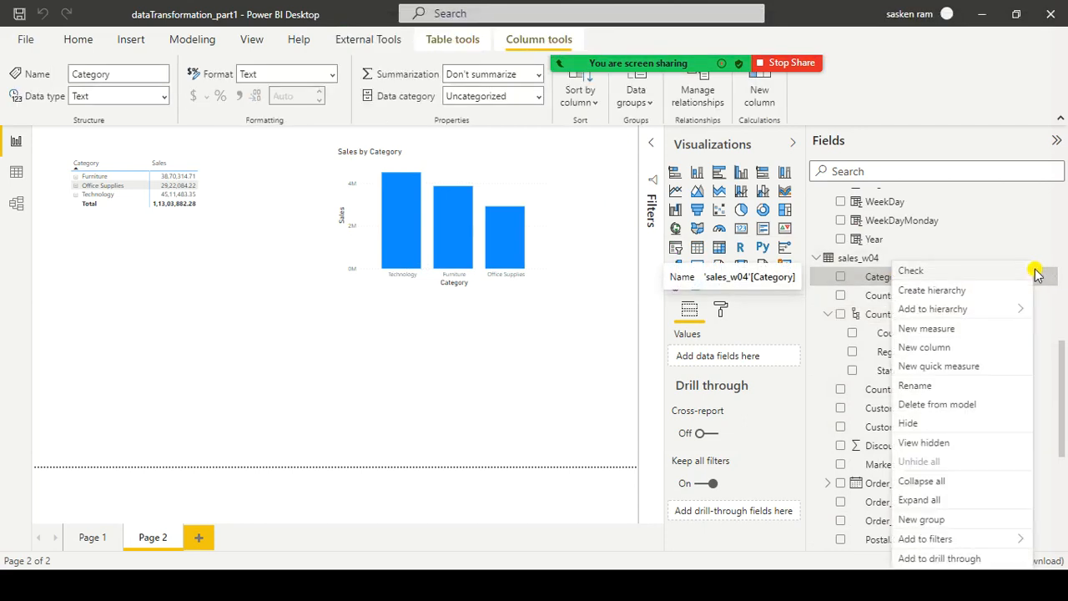
{"action": "left_click", "coordinate": [983, 291]}
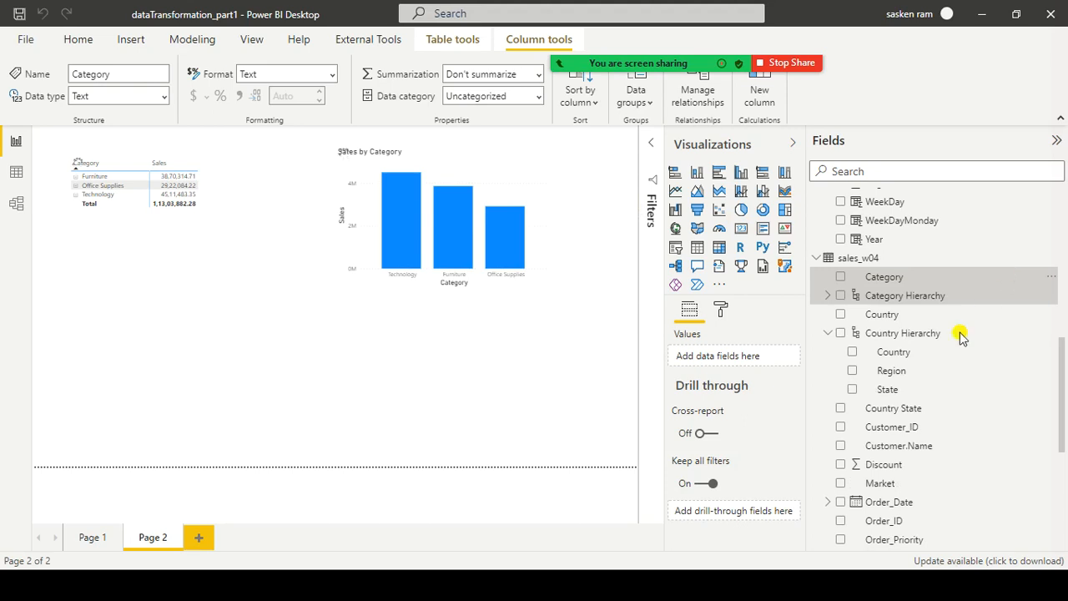
{"action": "left_click", "coordinate": [848, 301]}
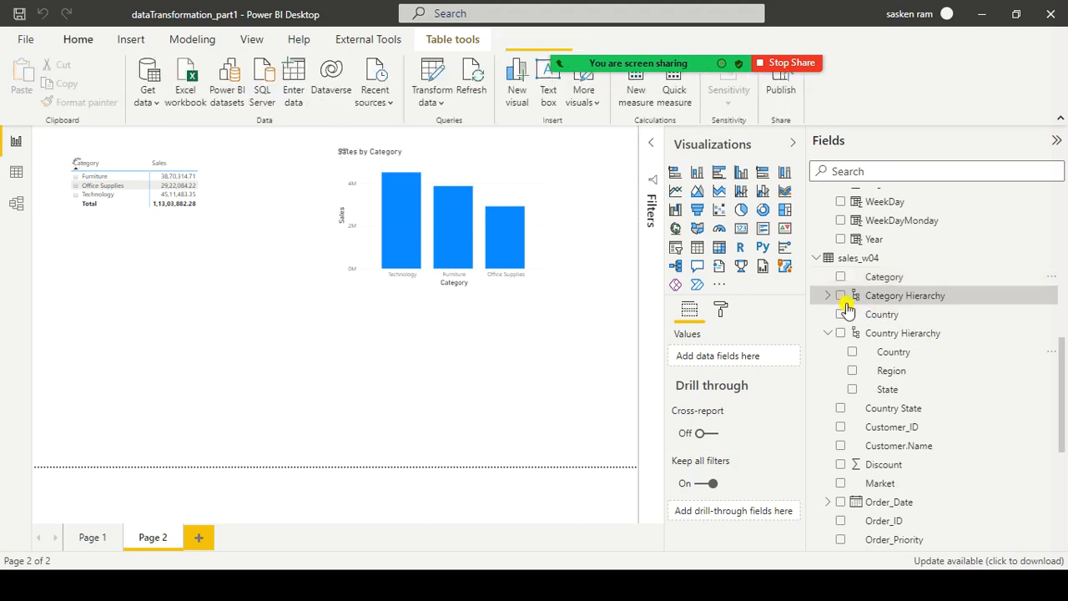
{"action": "left_click", "coordinate": [826, 297]}
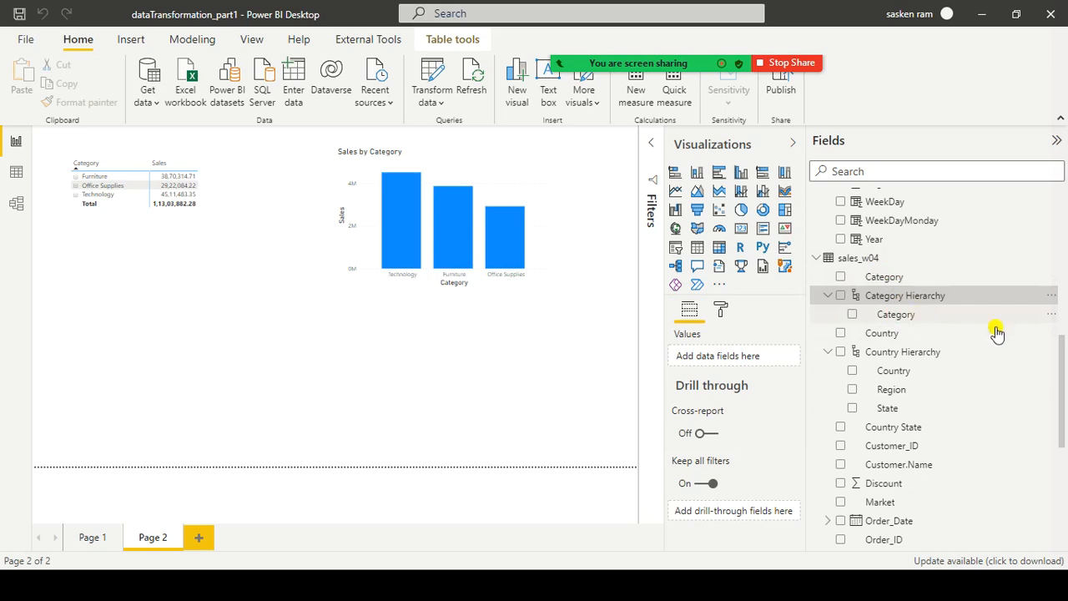
Add the Sub.Category field of the sales_w04 table to Category Hierarchy as the level below Category.
{"action": "scroll", "coordinate": [1001, 350], "scroll_direction": "down", "scroll_amount": 5}
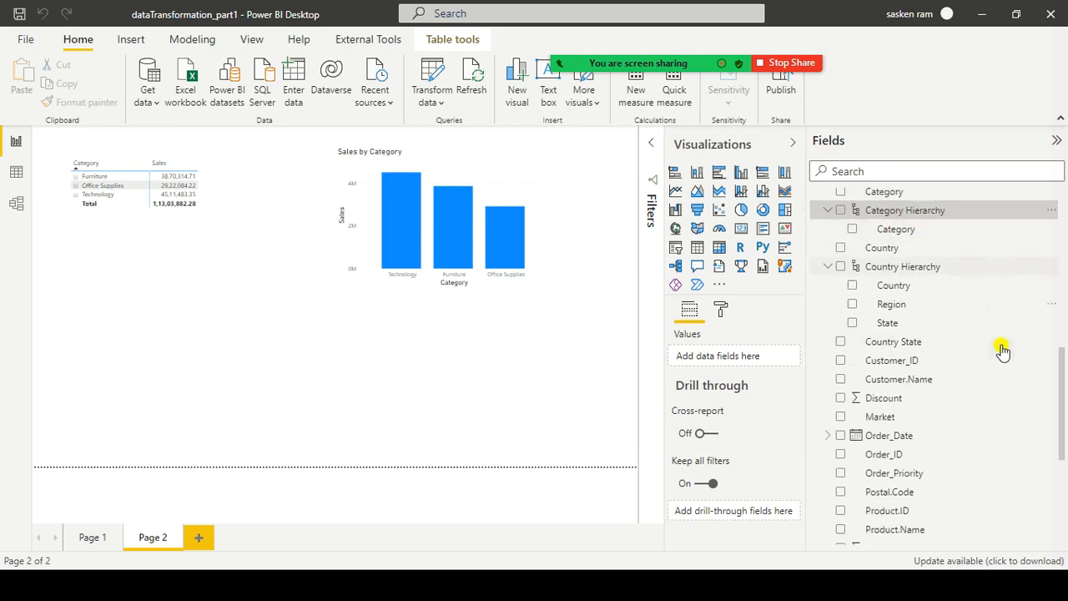
{"action": "scroll", "coordinate": [1001, 350], "scroll_direction": "down", "scroll_amount": 2}
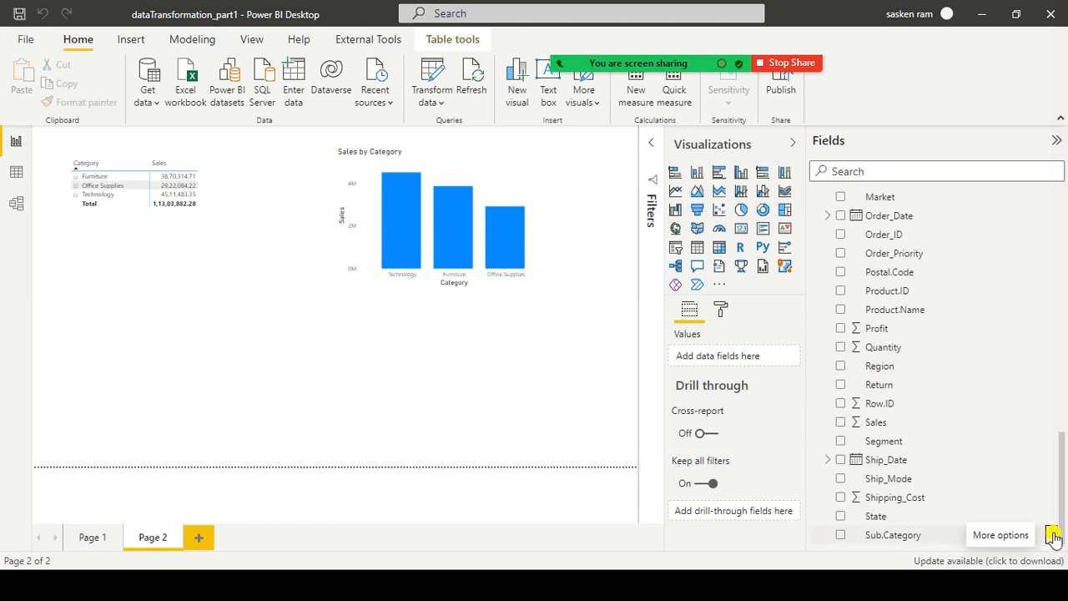
{"action": "left_click", "coordinate": [1052, 537]}
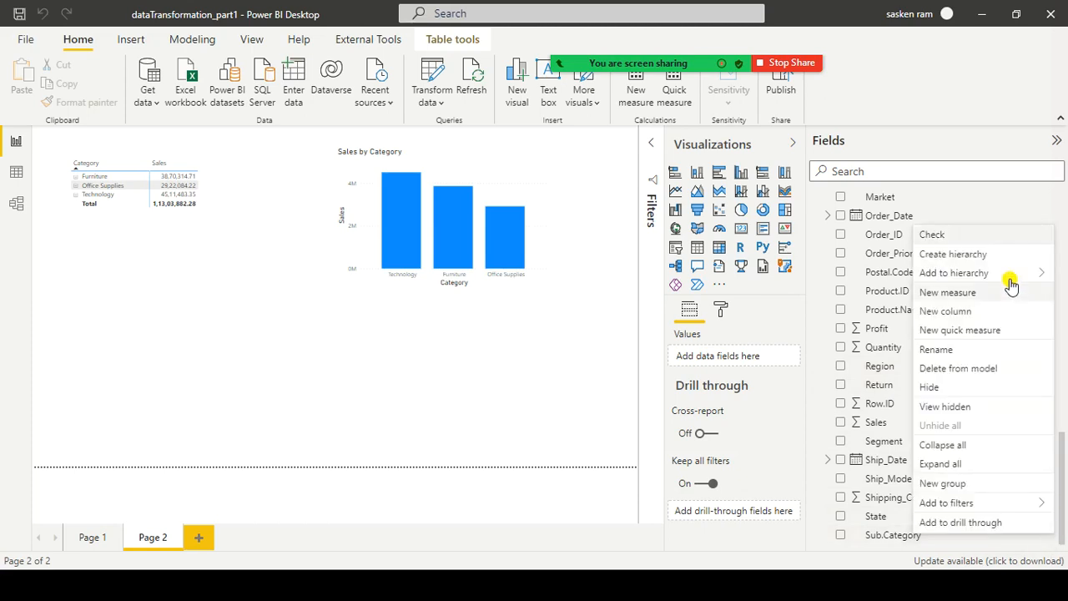
{"action": "mouse_move", "coordinate": [1015, 275]}
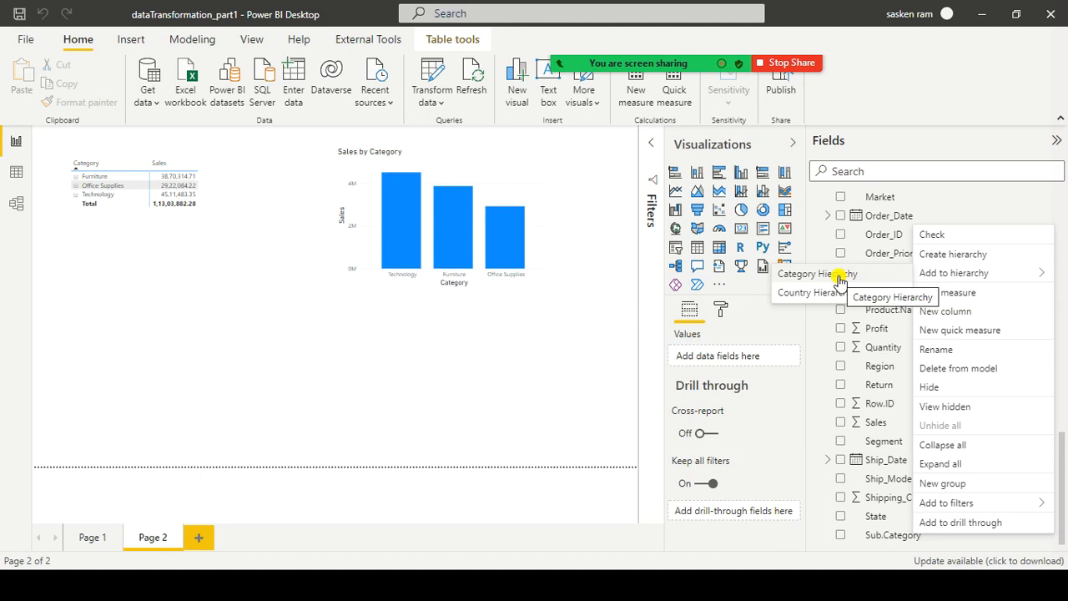
{"action": "left_click", "coordinate": [839, 281]}
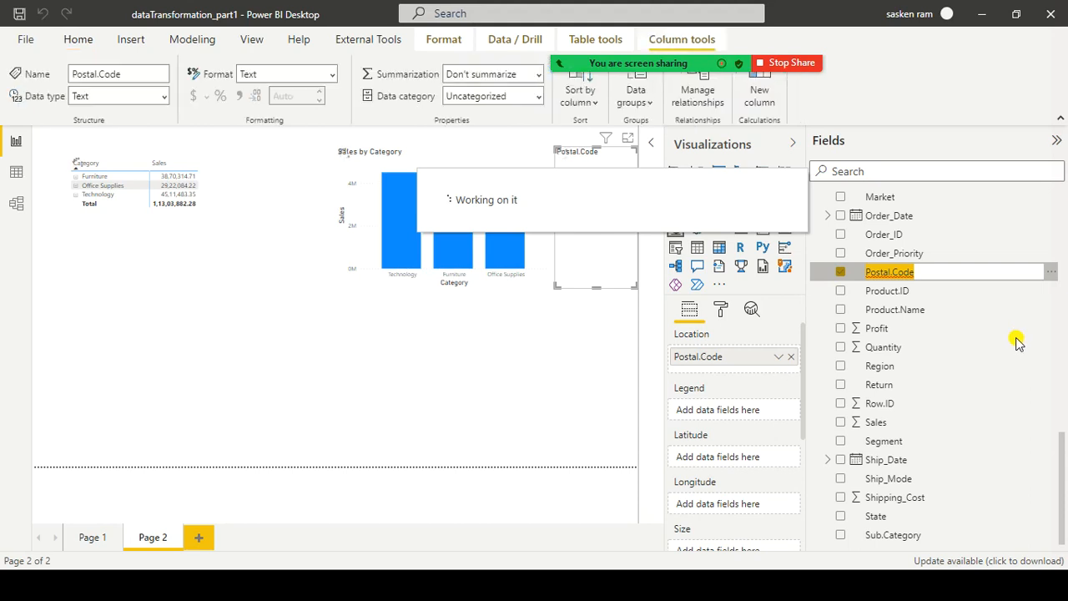
{"action": "scroll", "coordinate": [1016, 351], "scroll_direction": "up", "scroll_amount": 3}
{"action": "scroll", "coordinate": [1020, 333], "scroll_direction": "up", "scroll_amount": 1}
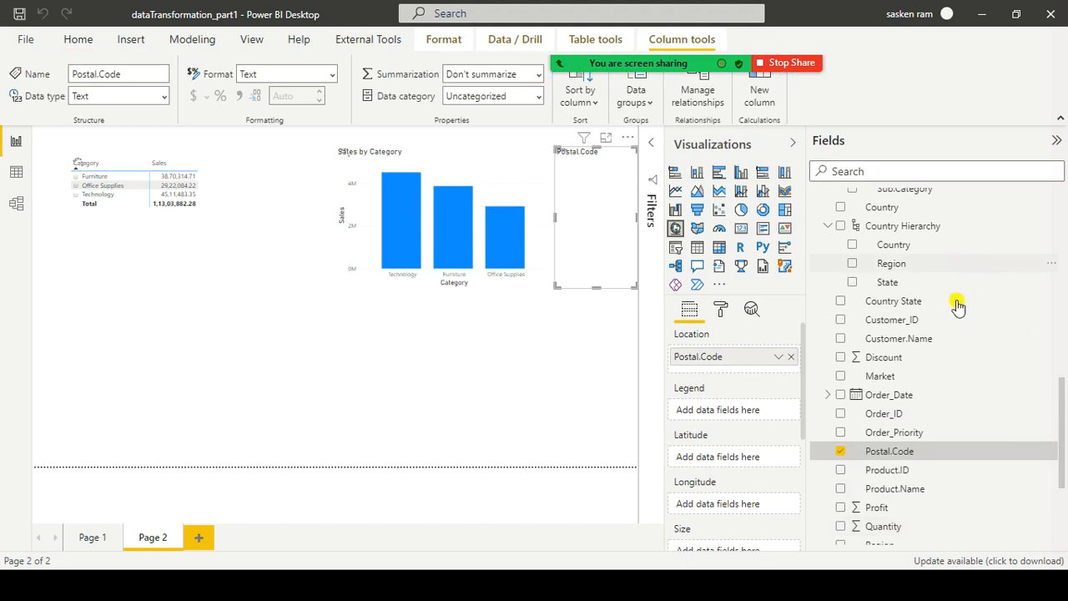
Add the Product.Name field of the sales_w04 table to Category Hierarchy as the level below Sub.Category.
{"action": "scroll", "coordinate": [956, 300], "scroll_direction": "up", "scroll_amount": 5}
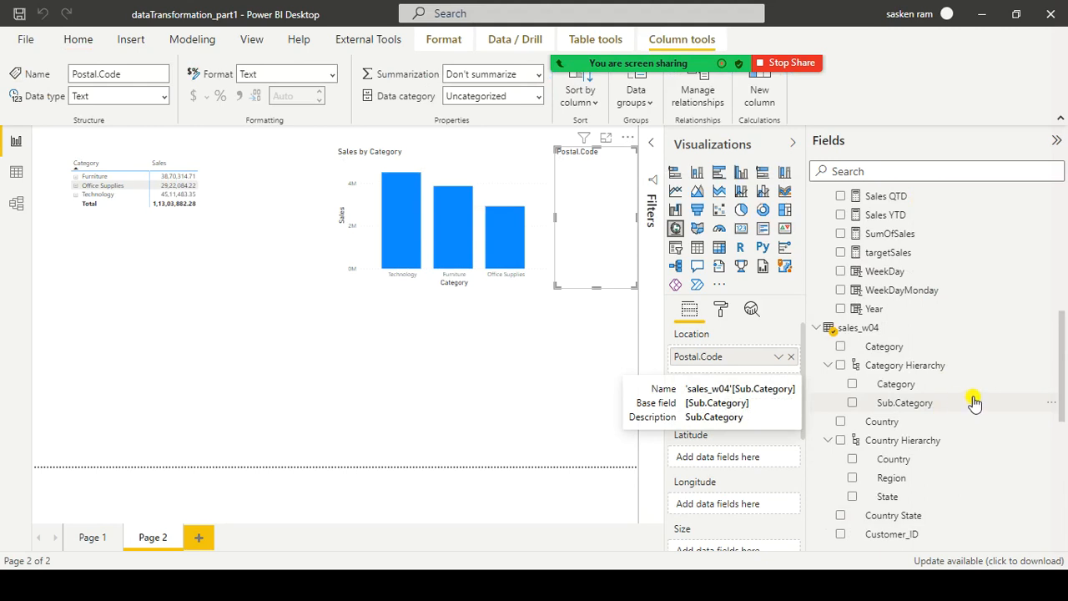
{"action": "scroll", "coordinate": [975, 393], "scroll_direction": "down", "scroll_amount": 10}
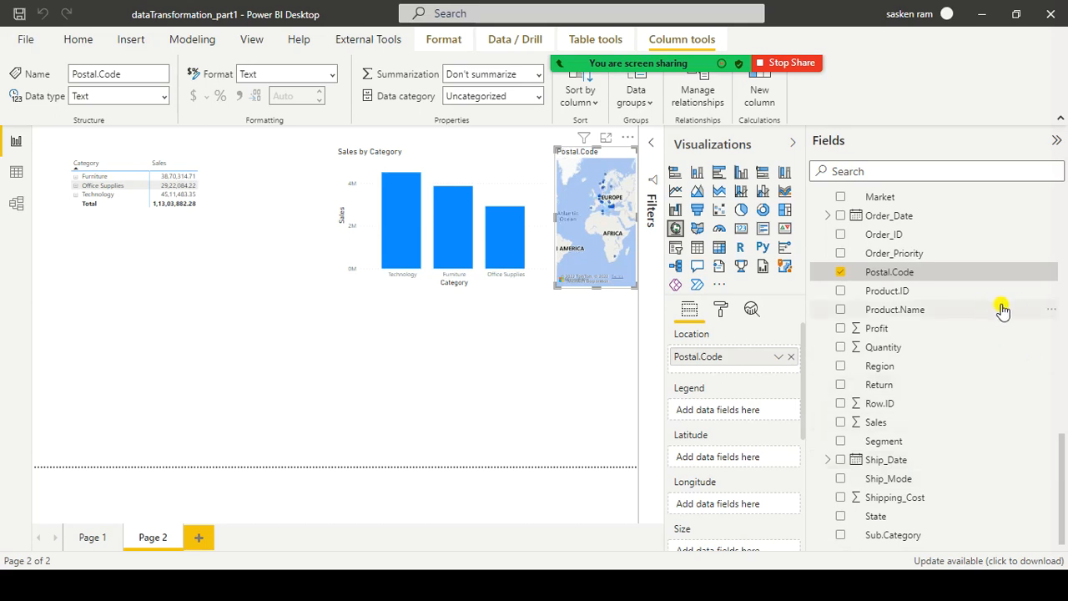
{"action": "left_click", "coordinate": [1048, 313]}
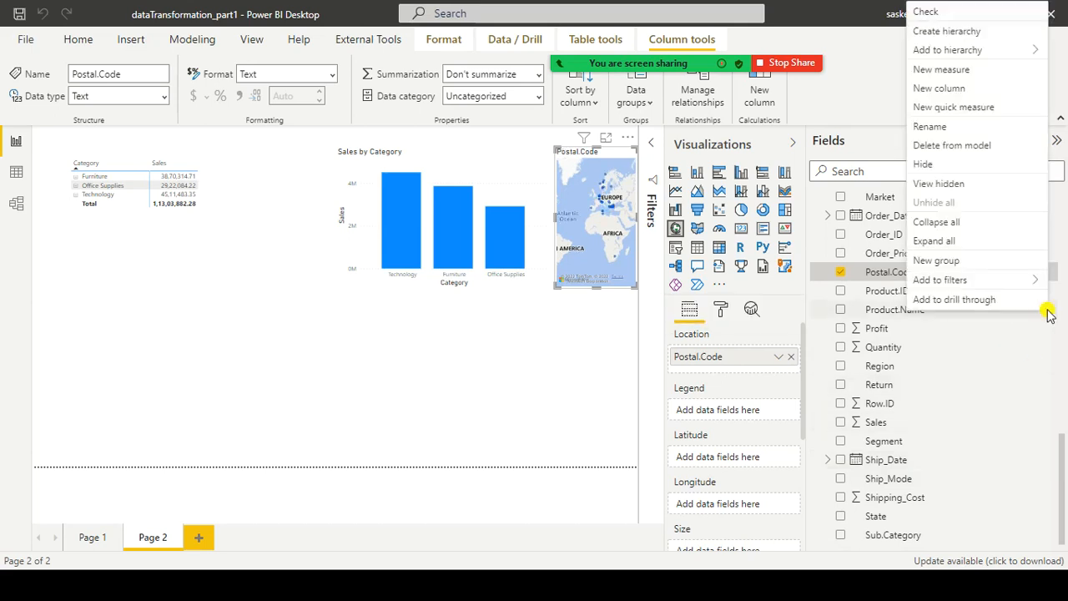
{"action": "mouse_move", "coordinate": [1006, 52]}
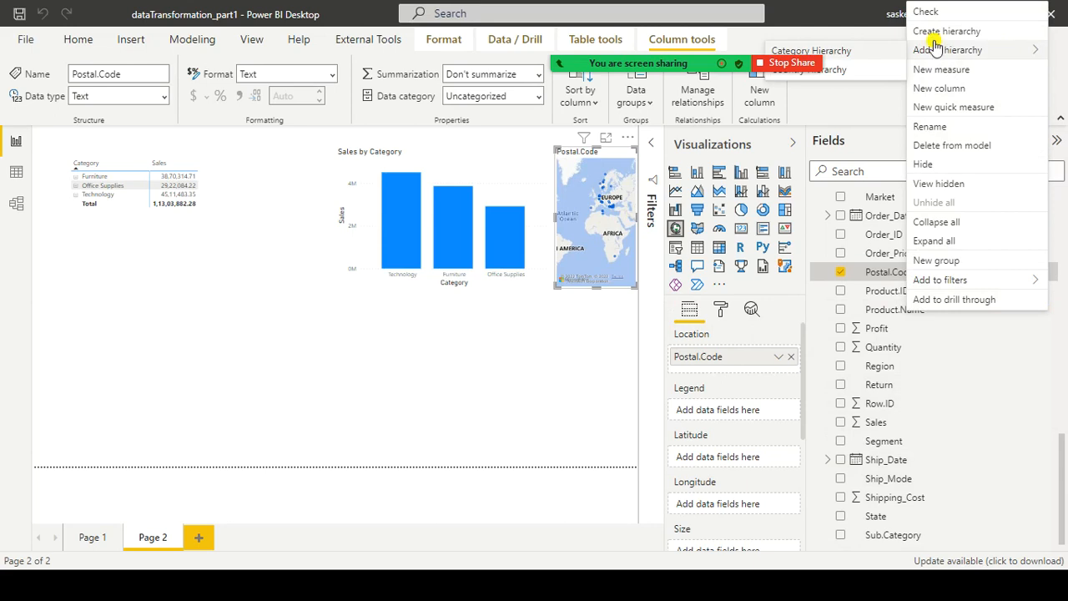
{"action": "left_click", "coordinate": [883, 54]}
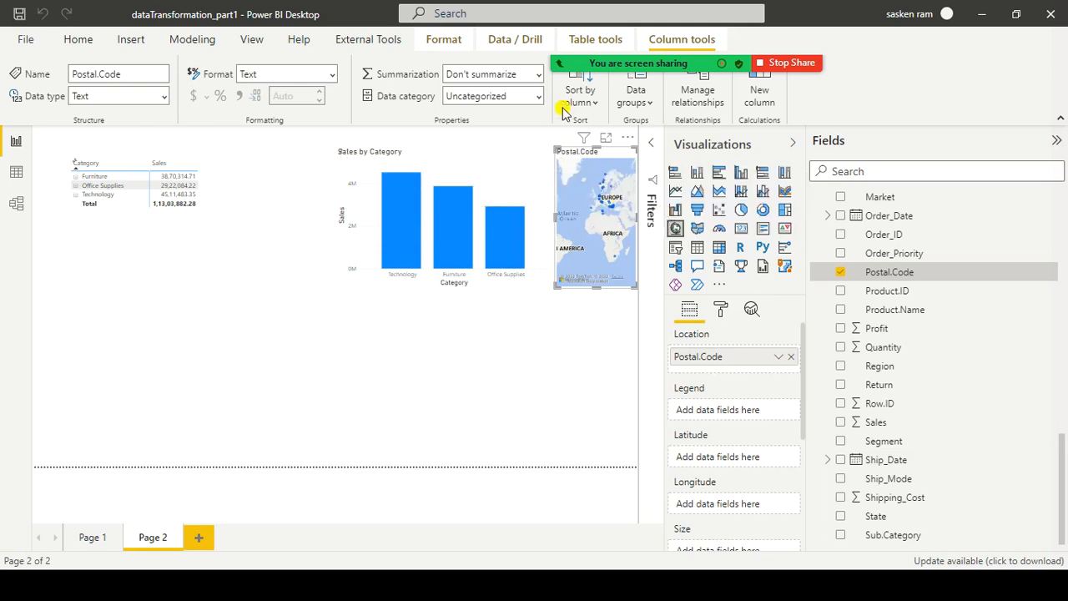
Remove the Postal.Code map and the empty line chart beside the Sales by Category chart on Page 2.
{"action": "left_click", "coordinate": [627, 139]}
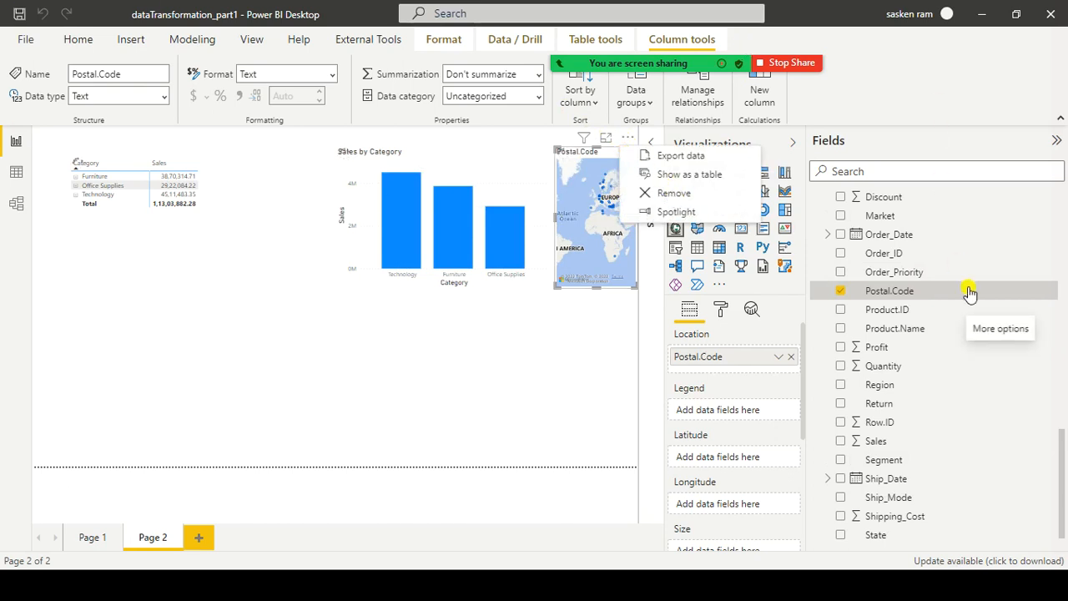
{"action": "key", "text": "ctrl+z"}
{"action": "left_click", "coordinate": [582, 210]}
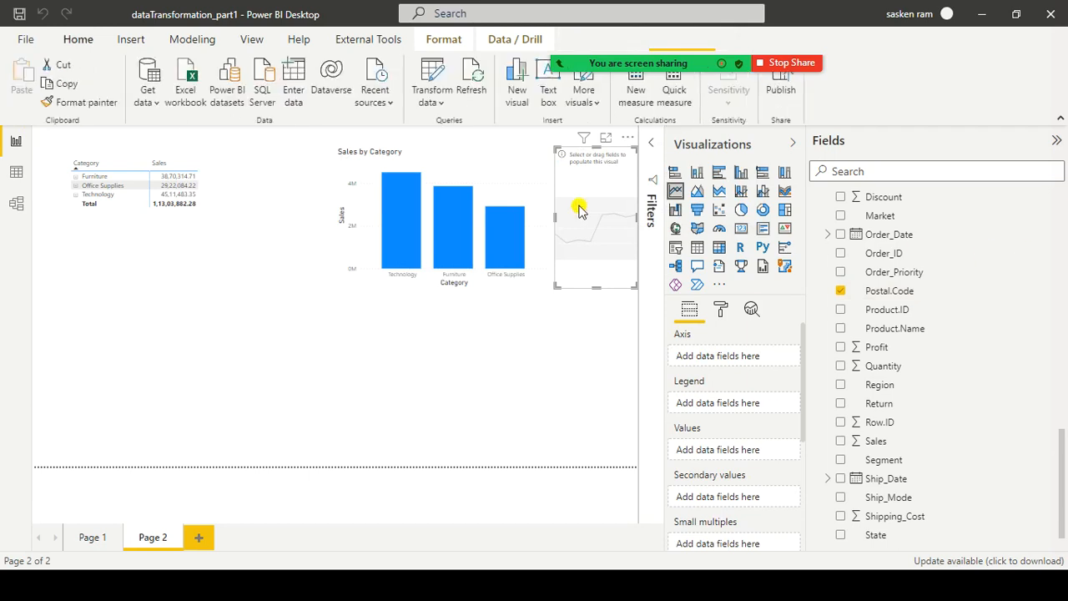
{"action": "left_click", "coordinate": [627, 138]}
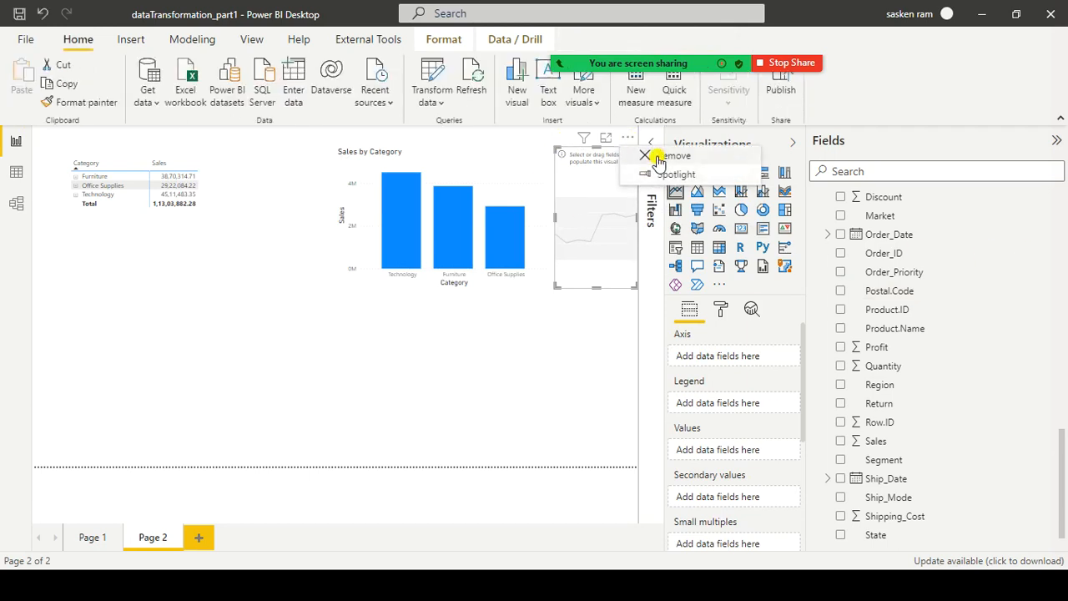
{"action": "left_click", "coordinate": [659, 158]}
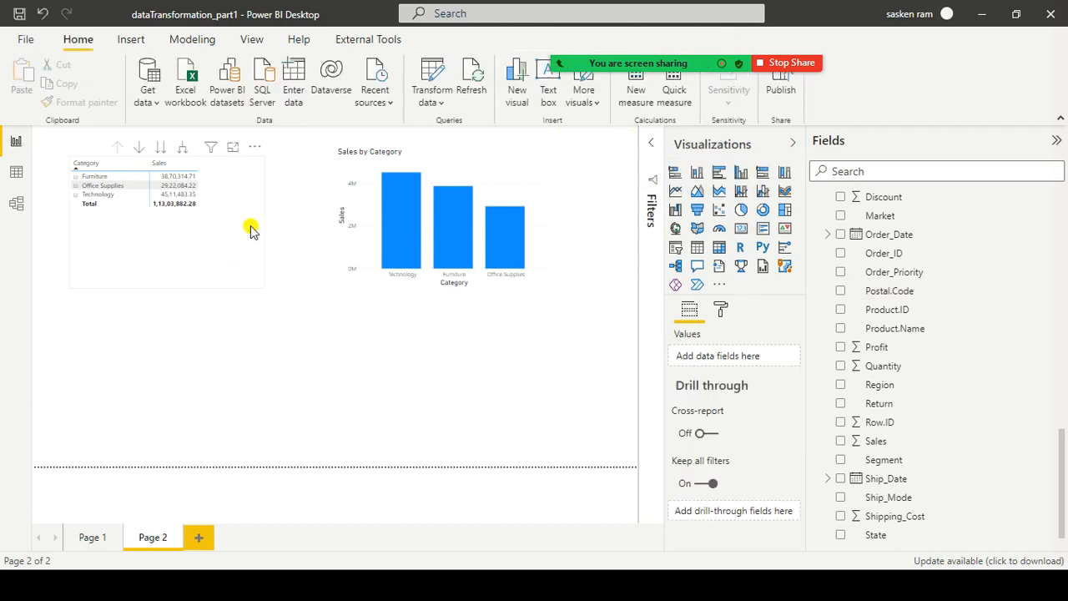
Insert an empty matrix visual, place it below the existing Category matrix and widen it.
{"action": "scroll", "coordinate": [1016, 295], "scroll_direction": "up", "scroll_amount": 8}
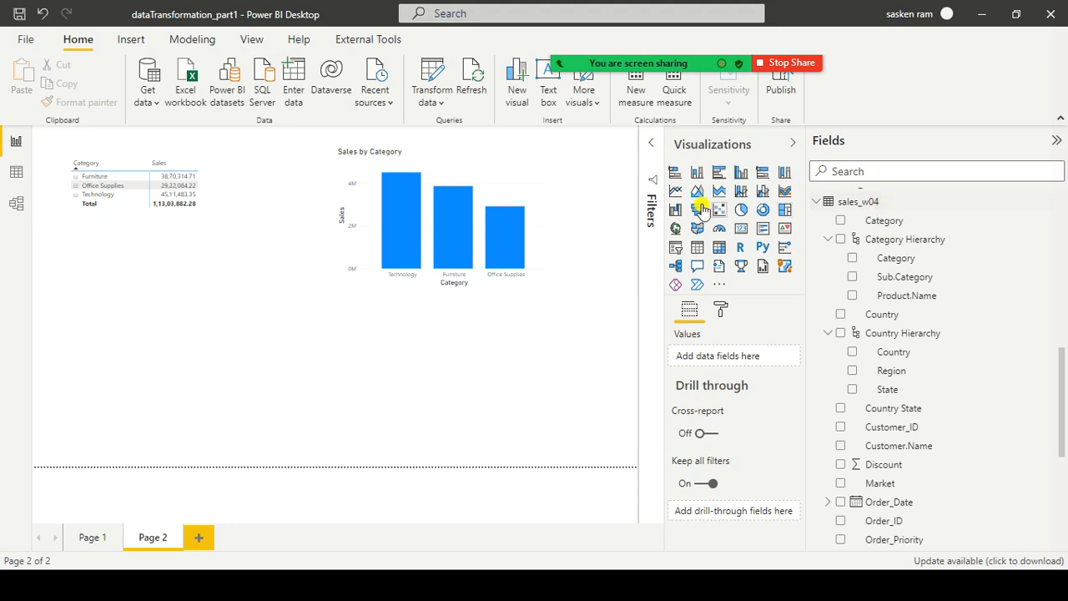
{"action": "left_click", "coordinate": [718, 249]}
{"action": "left_click_drag", "start_coordinate": [598, 221], "coordinate": [198, 342]}
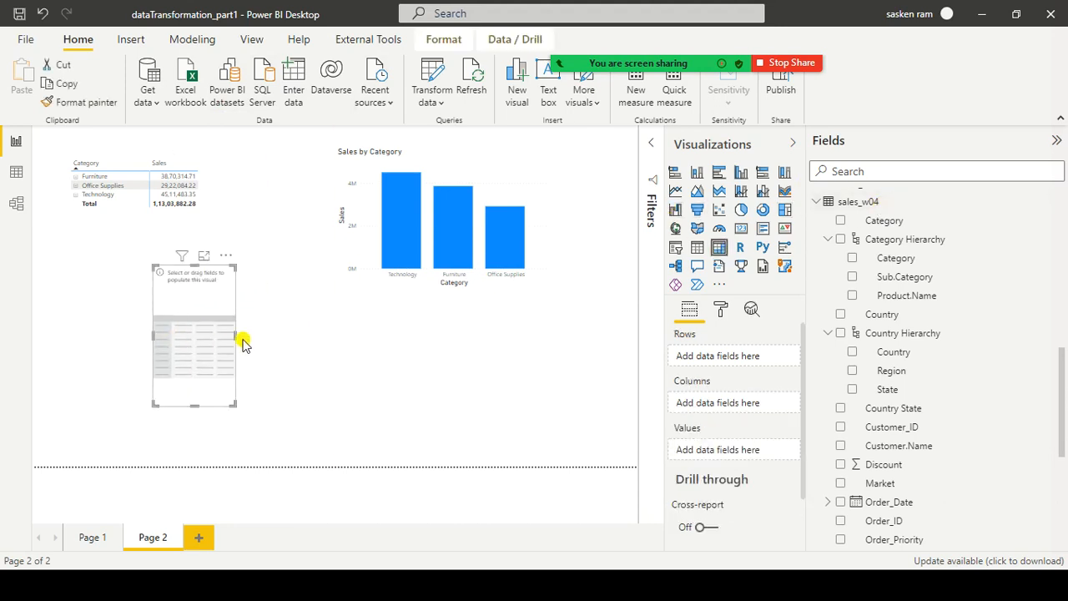
{"action": "left_click_drag", "start_coordinate": [235, 337], "coordinate": [204, 351]}
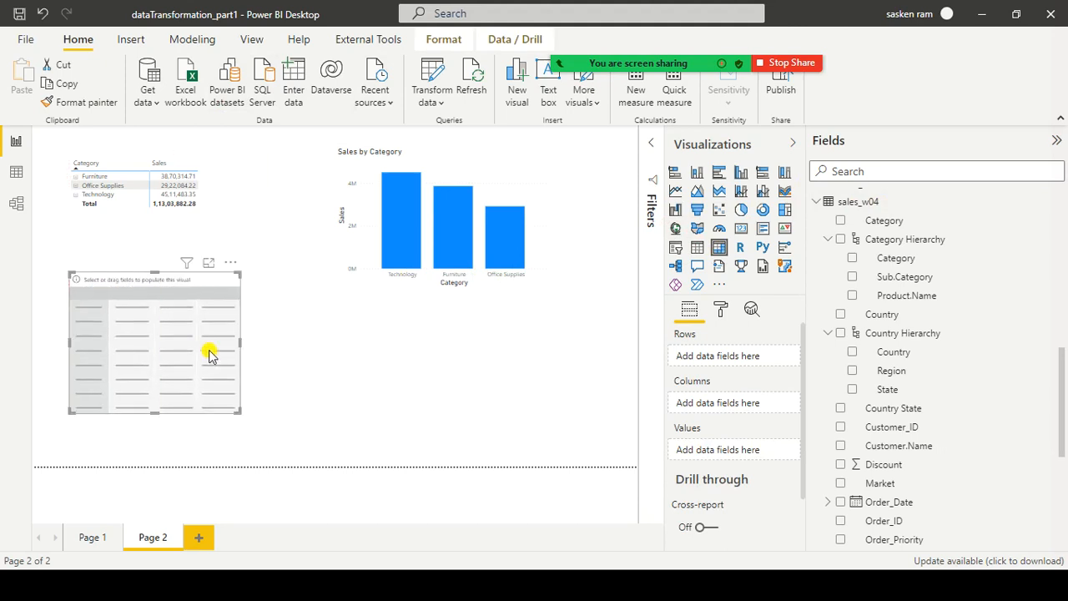
Duplicate the Sales by Category column chart and place the copy below the original.
{"action": "left_click", "coordinate": [538, 209]}
{"action": "left_click_drag", "start_coordinate": [538, 209], "coordinate": [543, 213]}
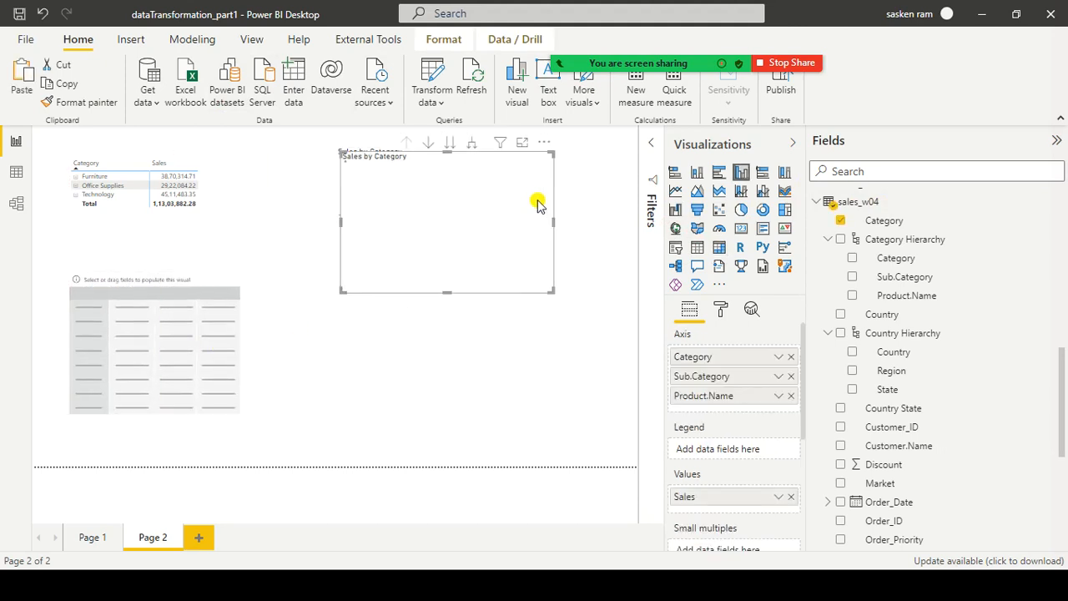
{"action": "key", "text": "ctrl+v"}
{"action": "left_click_drag", "start_coordinate": [501, 353], "coordinate": [508, 322]}
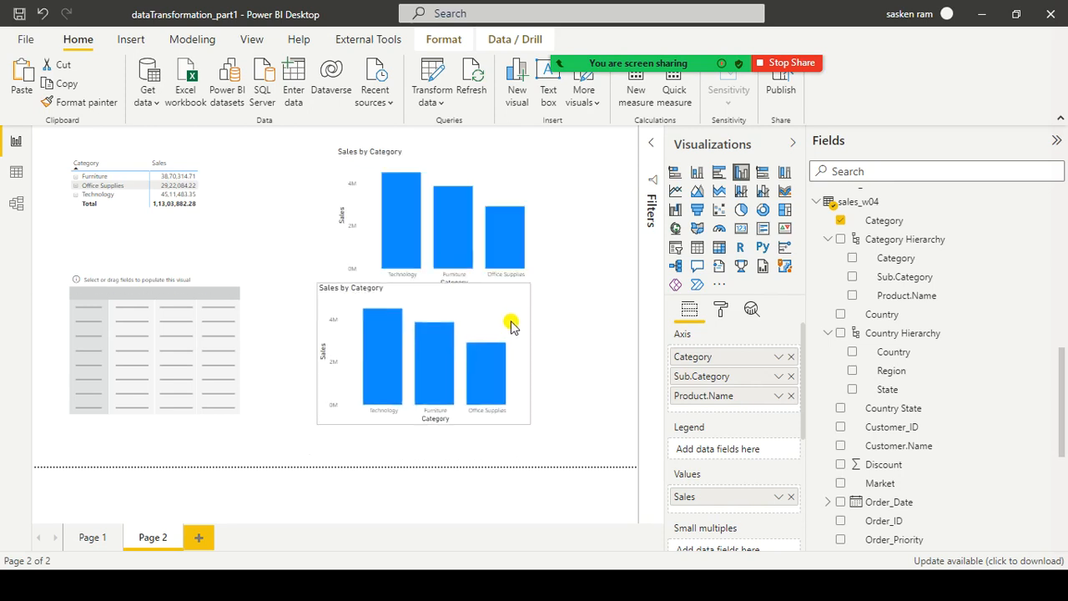
Remove the Category, Sub.Category and Product.Name fields from the axis of the copied column chart.
{"action": "left_click", "coordinate": [791, 356]}
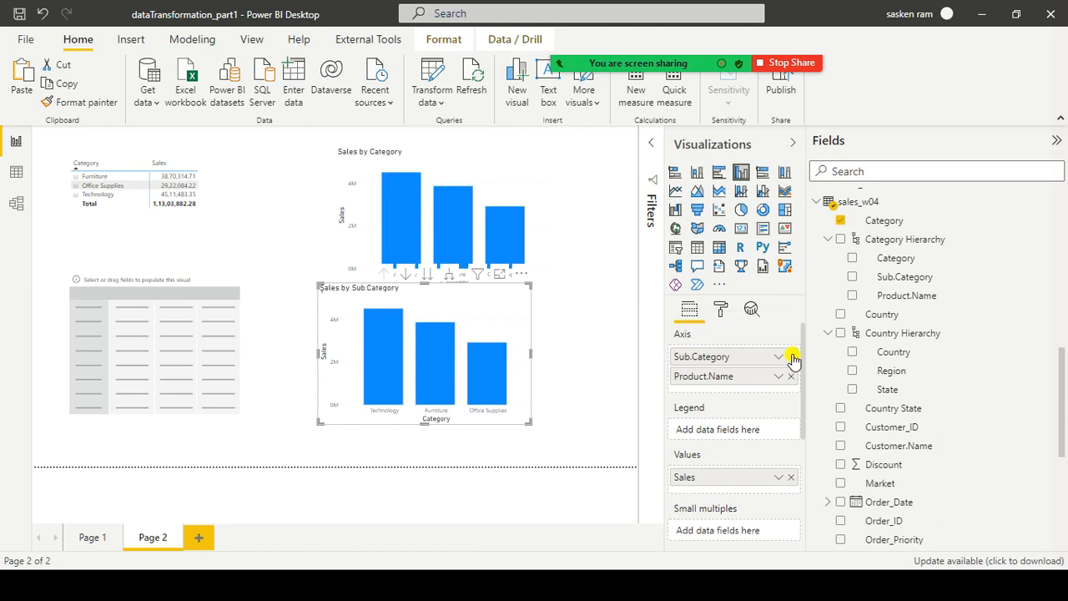
{"action": "right_click", "coordinate": [795, 357]}
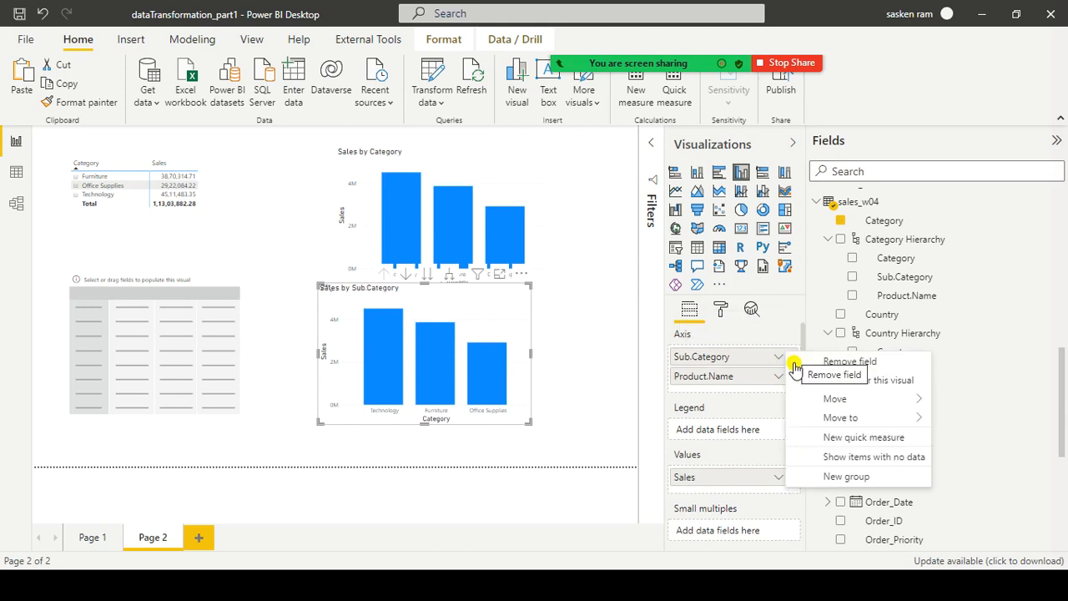
{"action": "left_click", "coordinate": [777, 356]}
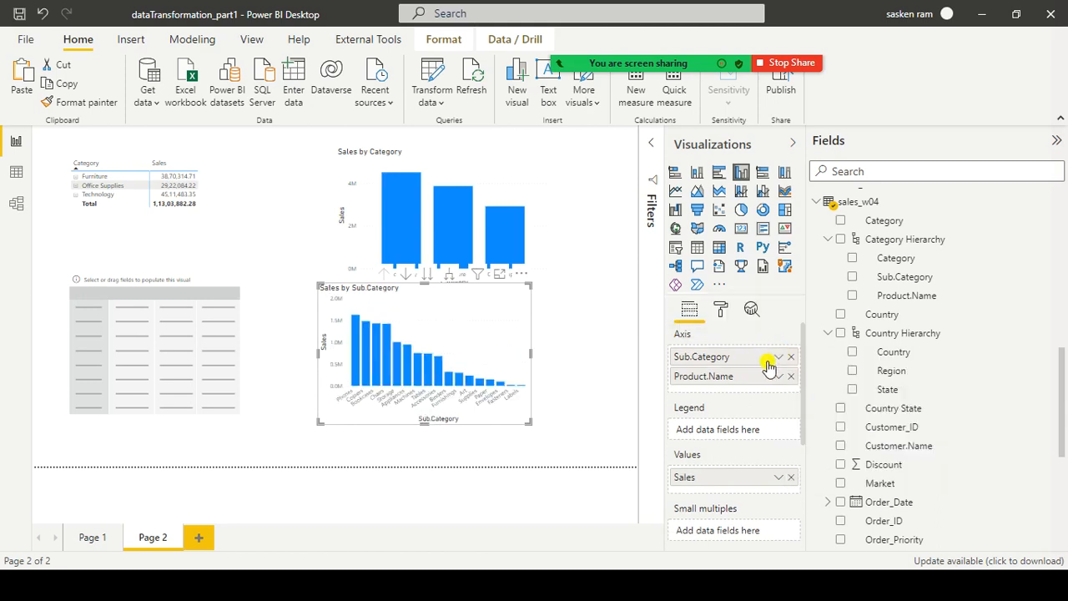
{"action": "left_click", "coordinate": [791, 357]}
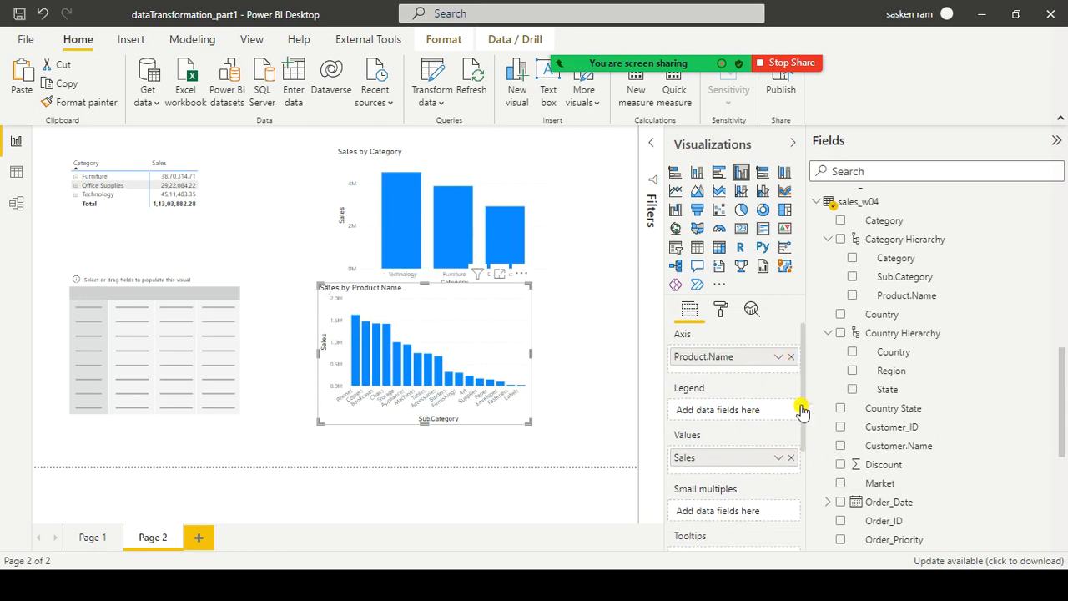
{"action": "left_click", "coordinate": [790, 357]}
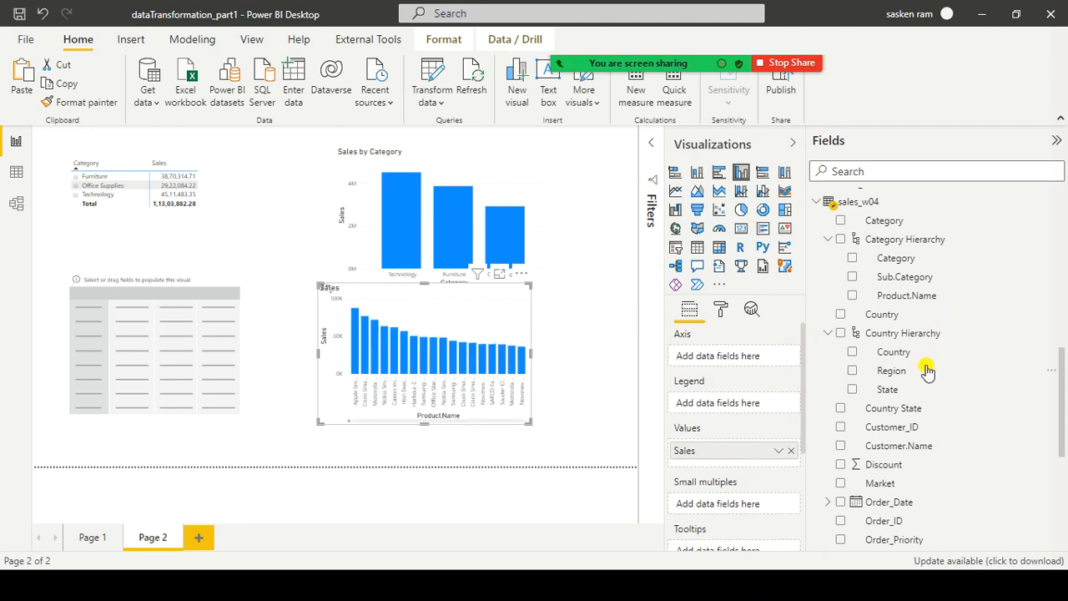
Set Category Hierarchy as the axis of the copied column chart and move the chart clear of the original.
{"action": "left_click_drag", "start_coordinate": [914, 243], "coordinate": [744, 358]}
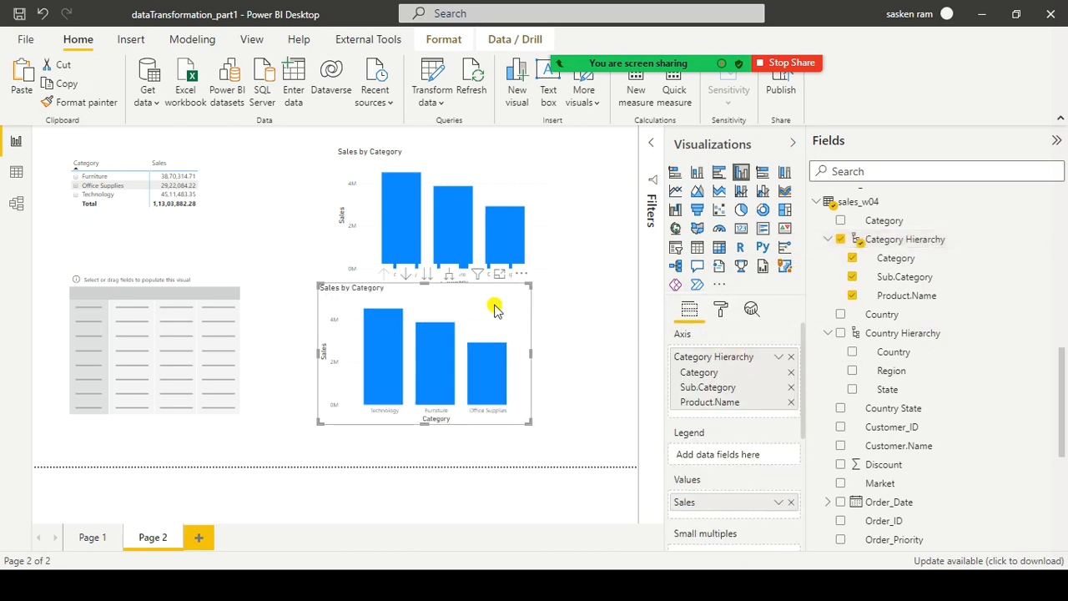
{"action": "left_click_drag", "start_coordinate": [496, 300], "coordinate": [490, 327]}
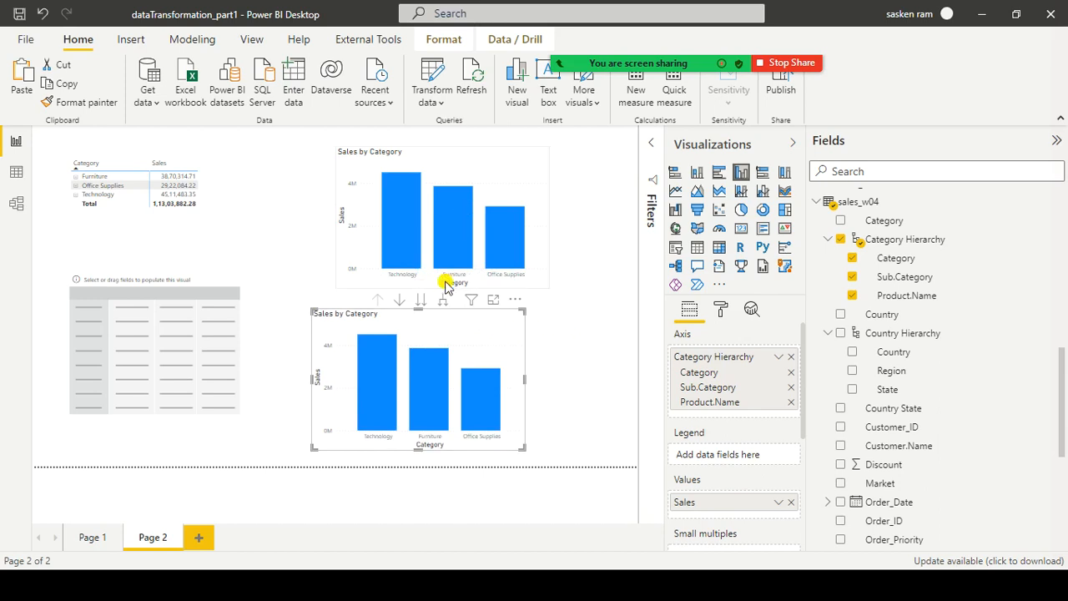
{"action": "left_click_drag", "start_coordinate": [495, 322], "coordinate": [536, 336]}
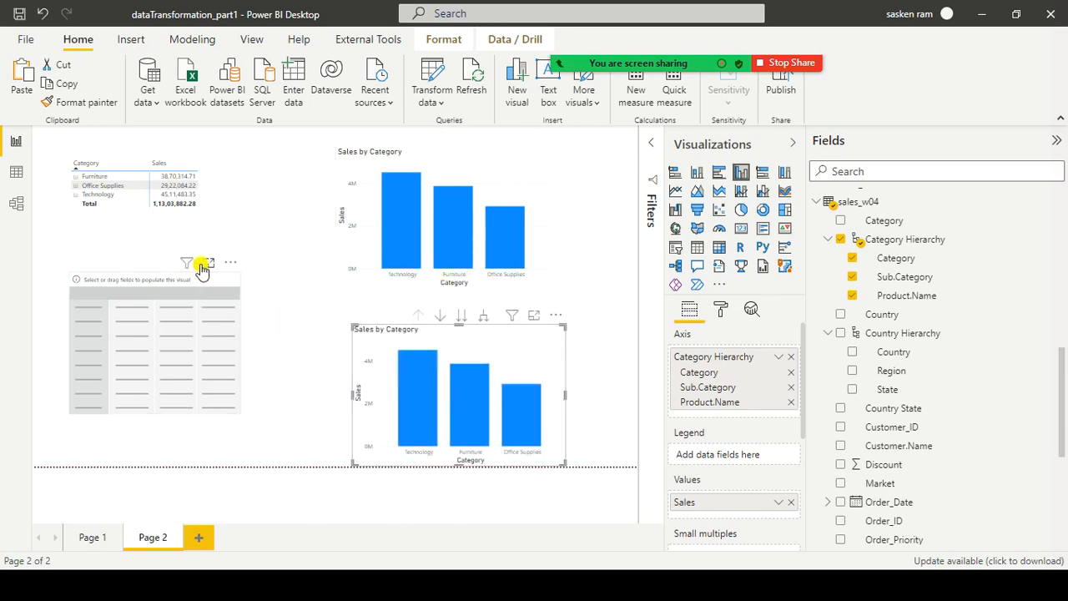
{"action": "left_click_drag", "start_coordinate": [200, 283], "coordinate": [190, 284]}
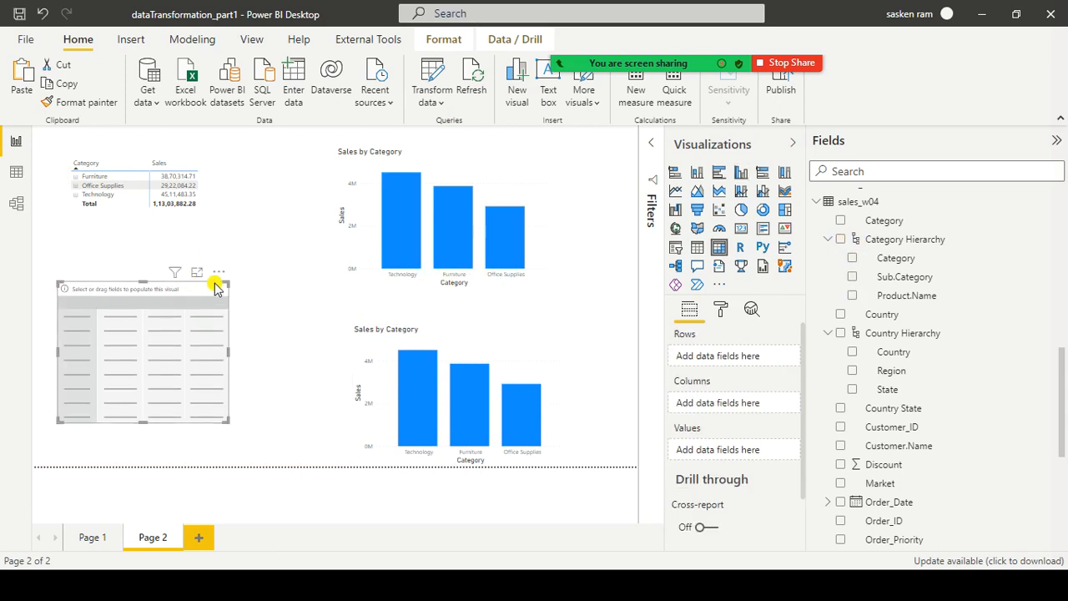
{"action": "left_click", "coordinate": [532, 183]}
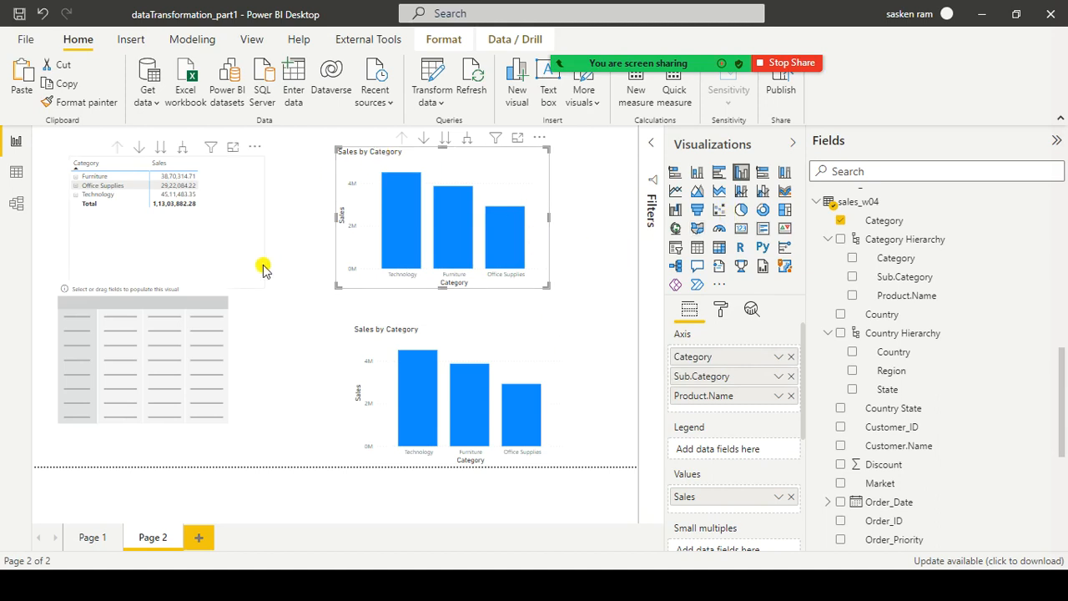
{"action": "left_click", "coordinate": [235, 312]}
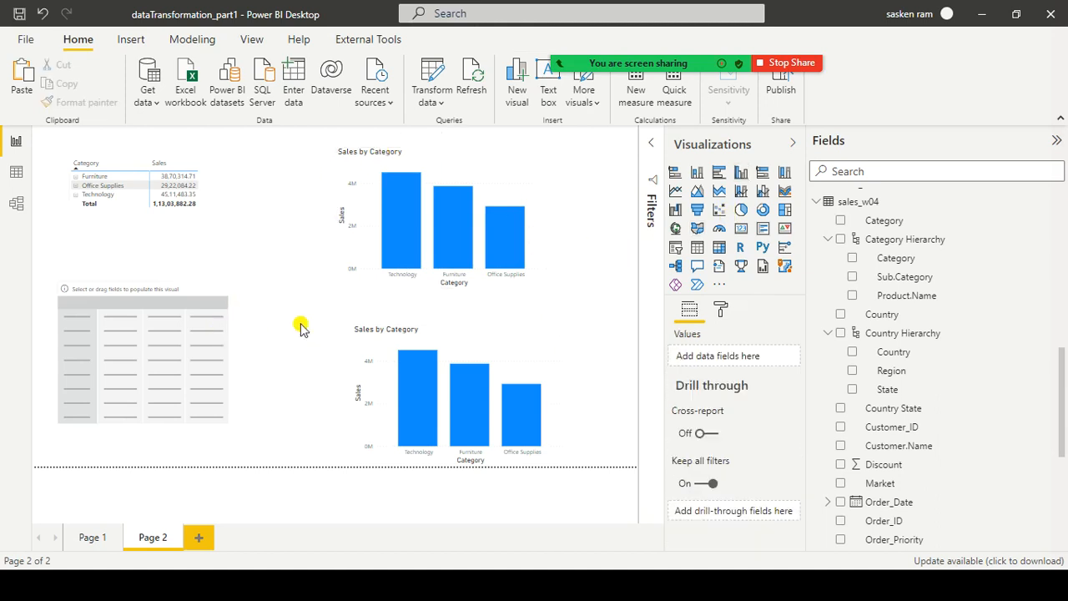
{"action": "left_click_drag", "start_coordinate": [918, 242], "coordinate": [761, 358]}
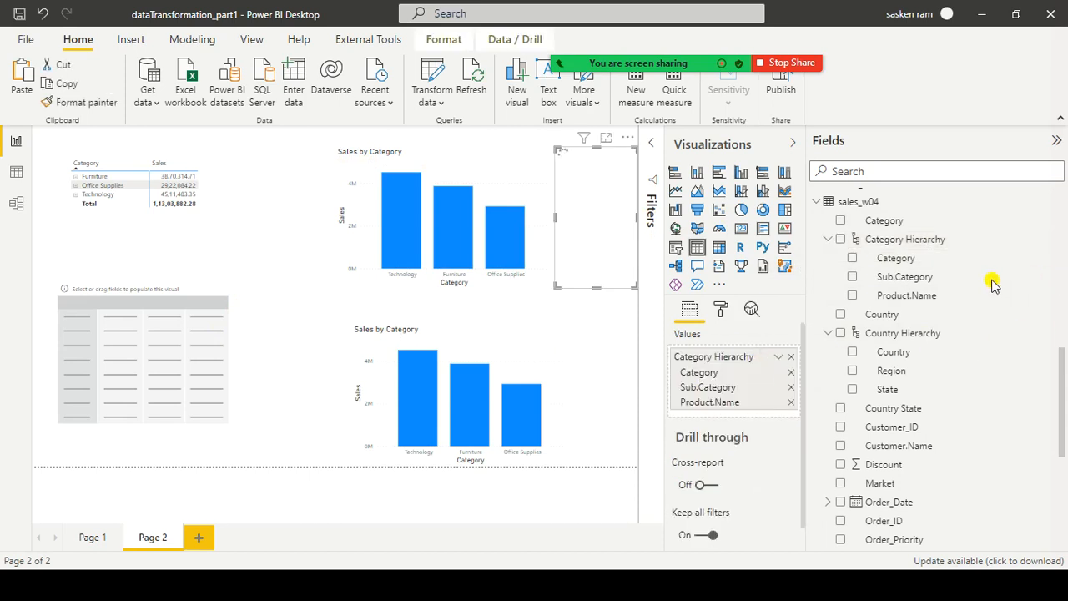
{"action": "left_click", "coordinate": [627, 142]}
{"action": "left_click", "coordinate": [659, 193]}
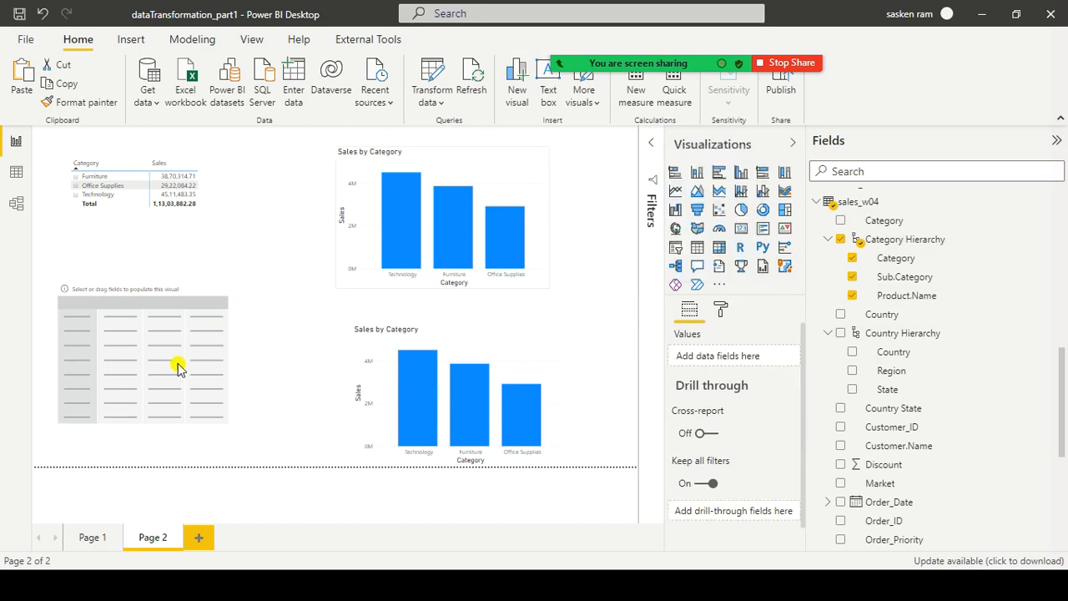
Fill the empty matrix with Category Hierarchy as rows and Sales from the sales_w04 table as values.
{"action": "left_click", "coordinate": [176, 367]}
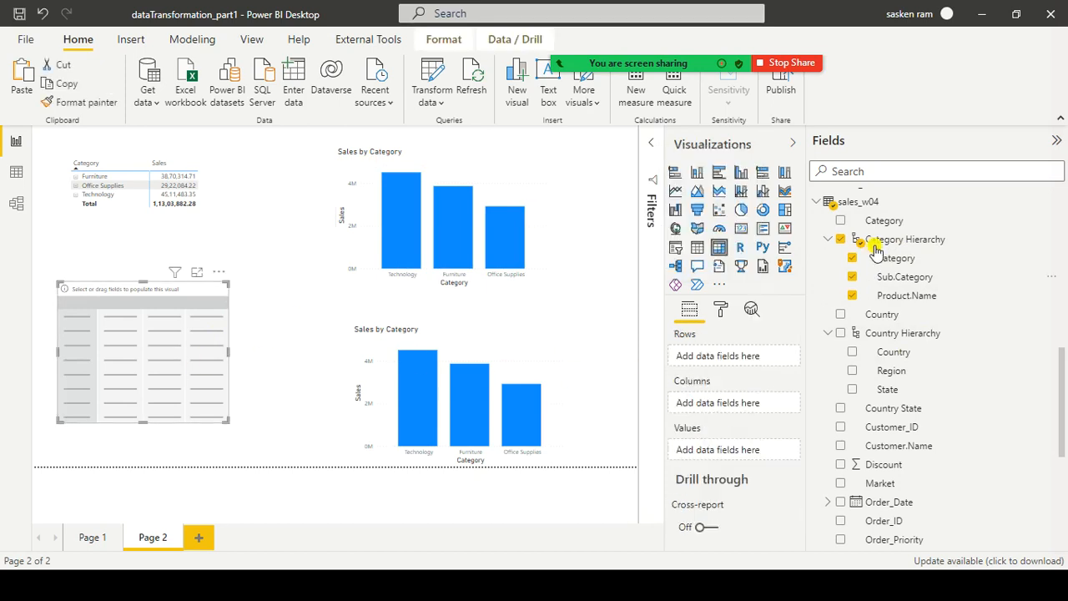
{"action": "left_click_drag", "start_coordinate": [874, 241], "coordinate": [689, 365]}
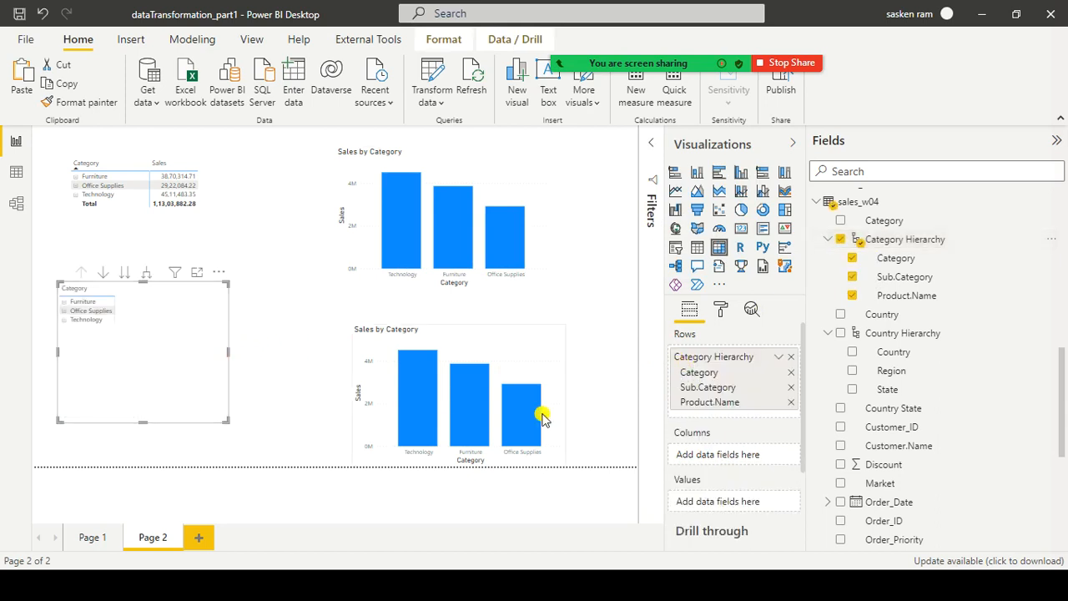
{"action": "scroll", "coordinate": [777, 444], "scroll_direction": "down", "scroll_amount": 1}
{"action": "scroll", "coordinate": [739, 409], "scroll_direction": "down", "scroll_amount": 2}
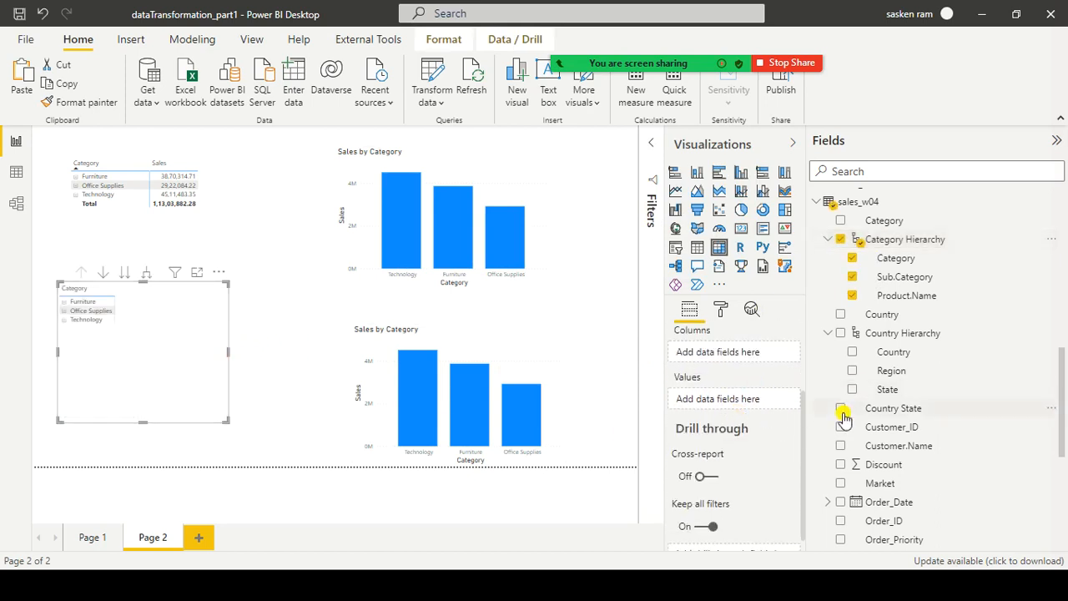
{"action": "scroll", "coordinate": [884, 422], "scroll_direction": "down", "scroll_amount": 3}
{"action": "scroll", "coordinate": [912, 427], "scroll_direction": "down", "scroll_amount": 3}
{"action": "left_click_drag", "start_coordinate": [901, 422], "coordinate": [721, 409]}
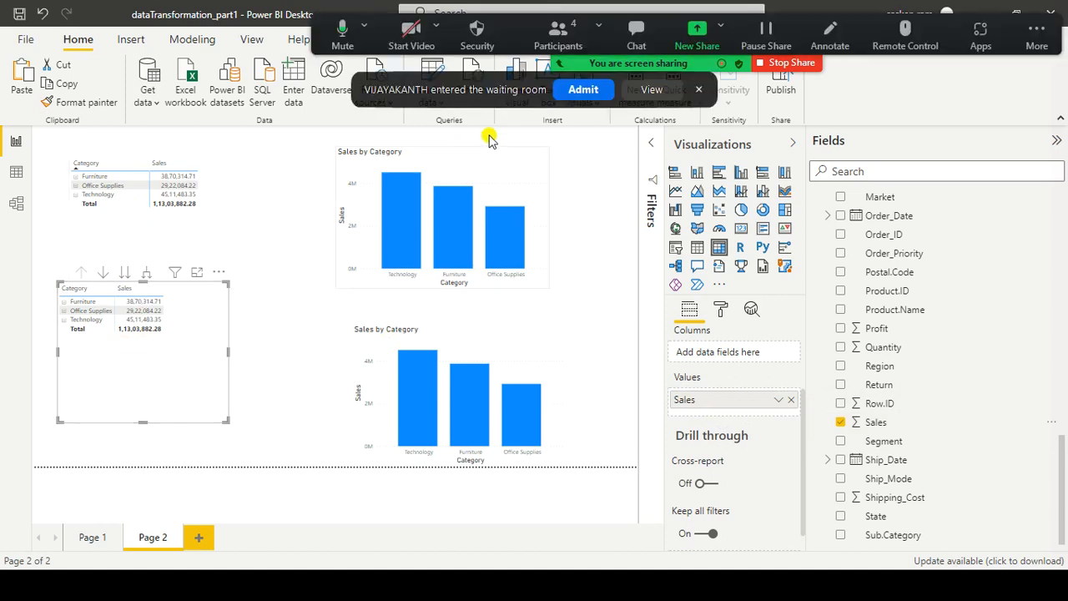
Admit the participant waiting to join the screen-sharing meeting.
{"action": "left_click", "coordinate": [579, 91]}
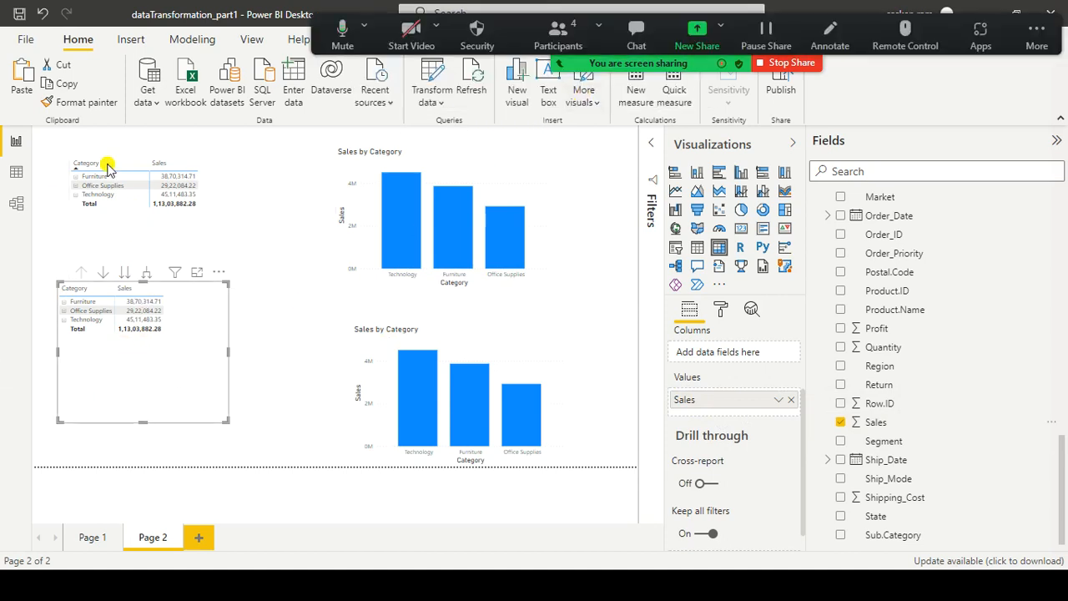
Align the Category Hierarchy matrix under the upper matrix and reduce its height slightly.
{"action": "left_click_drag", "start_coordinate": [195, 389], "coordinate": [215, 362]}
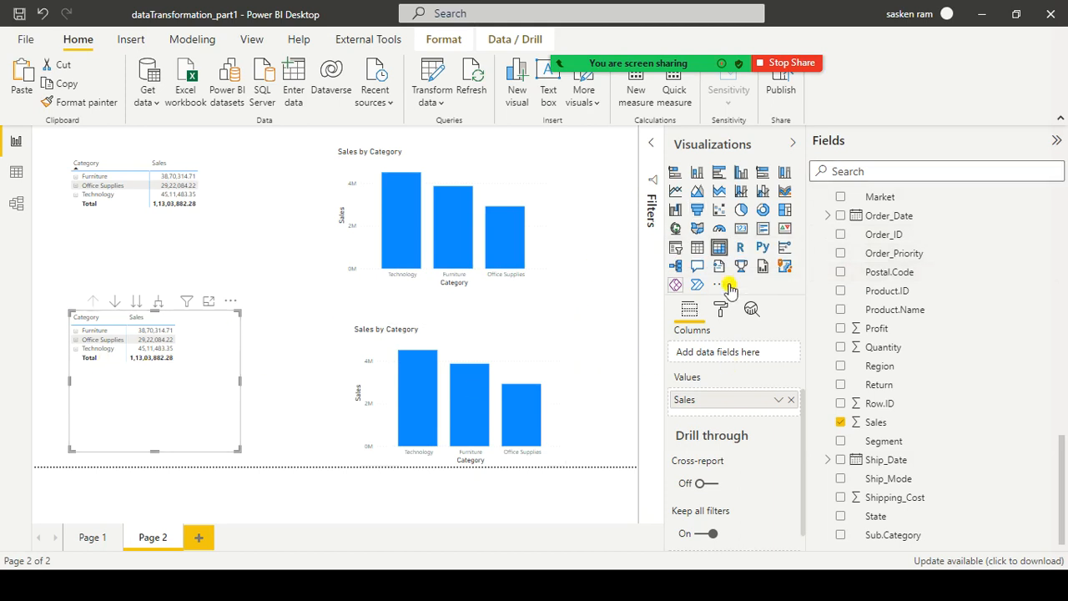
{"action": "scroll", "coordinate": [941, 241], "scroll_direction": "up", "scroll_amount": 5}
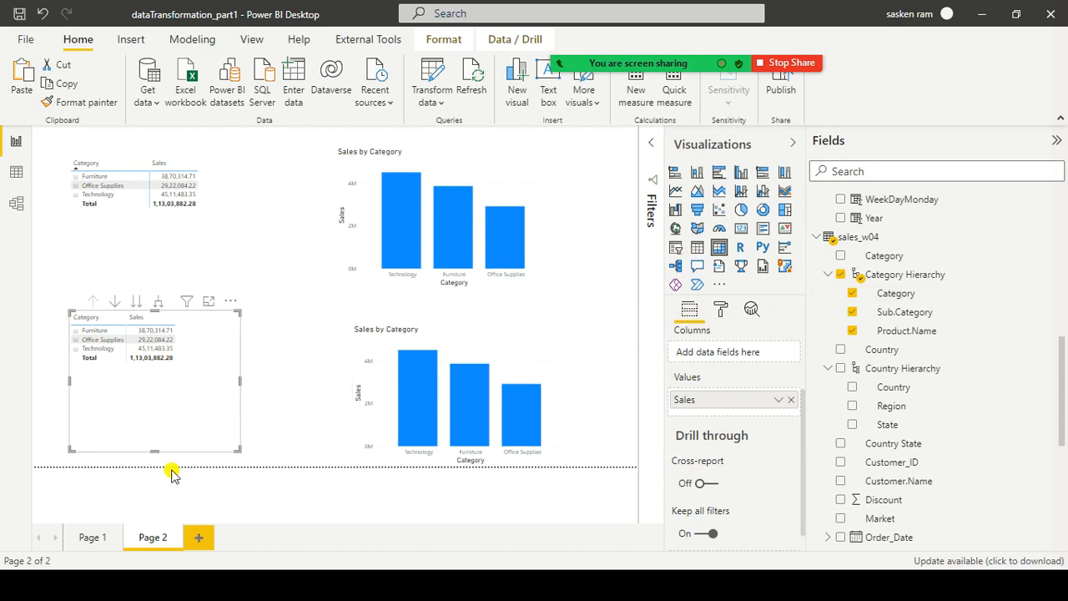
{"action": "mouse_move", "coordinate": [159, 450]}
{"action": "left_mouse_down"}
{"action": "mouse_move", "coordinate": [169, 397]}
{"action": "mouse_move", "coordinate": [153, 435]}
{"action": "left_mouse_up"}
{"action": "left_click", "coordinate": [198, 350]}
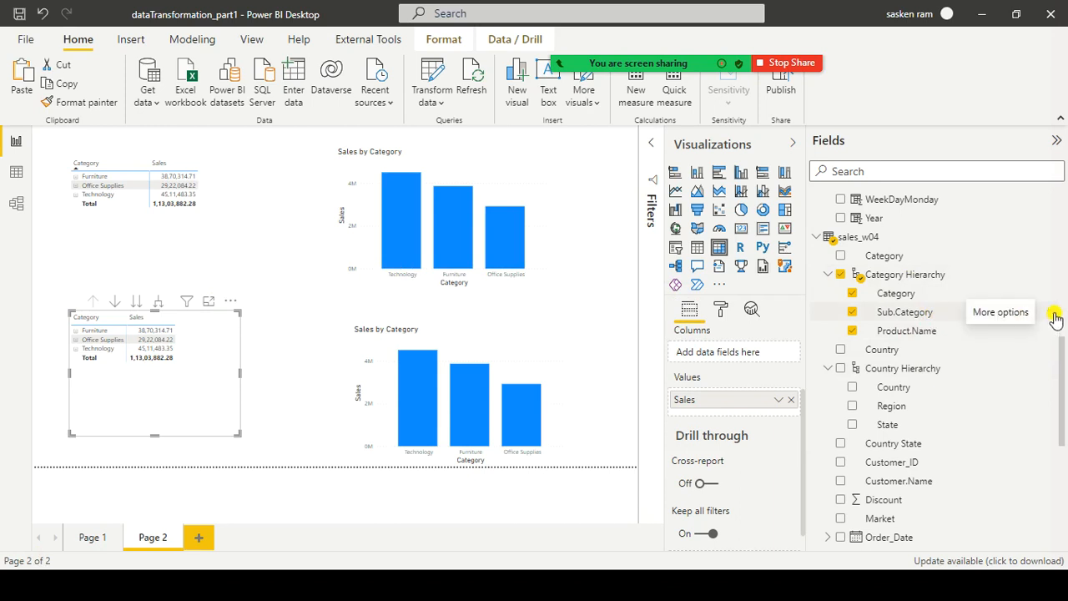
{"action": "left_click", "coordinate": [1053, 315]}
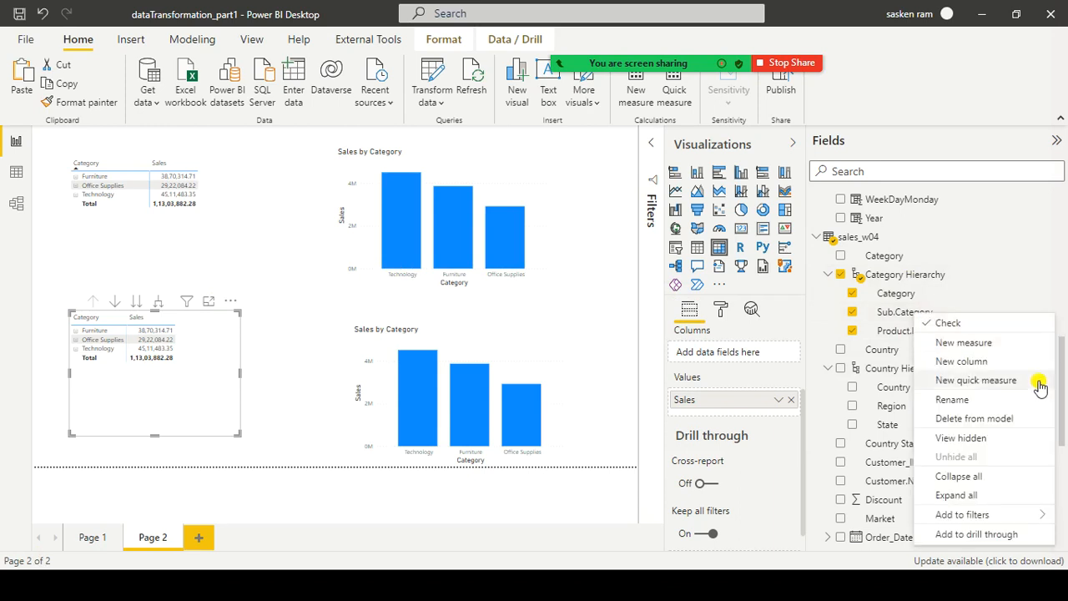
{"action": "left_click", "coordinate": [933, 310]}
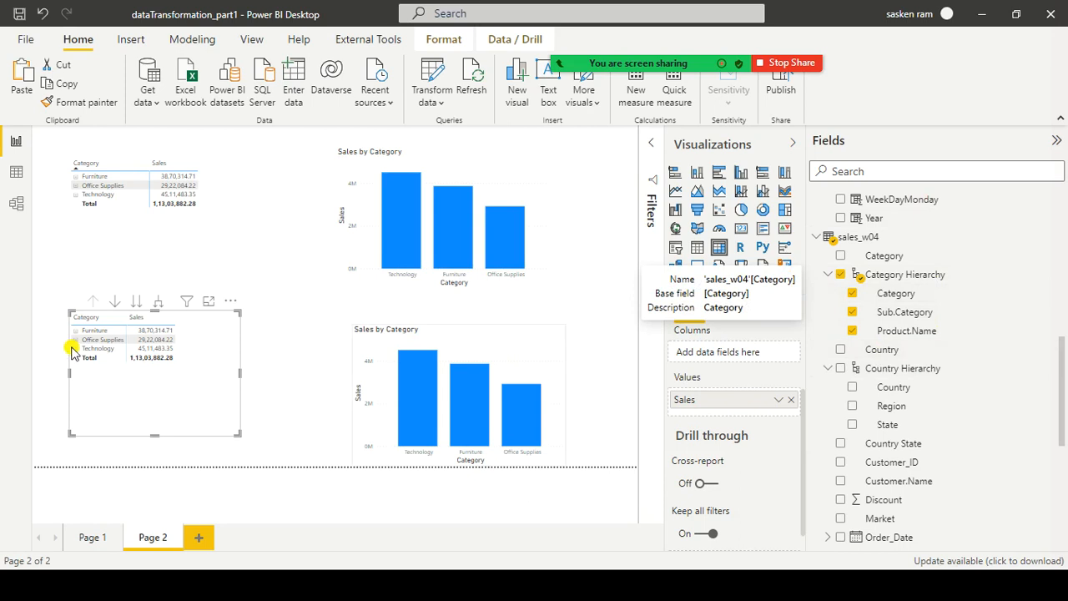
{"action": "mouse_move", "coordinate": [459, 392]}
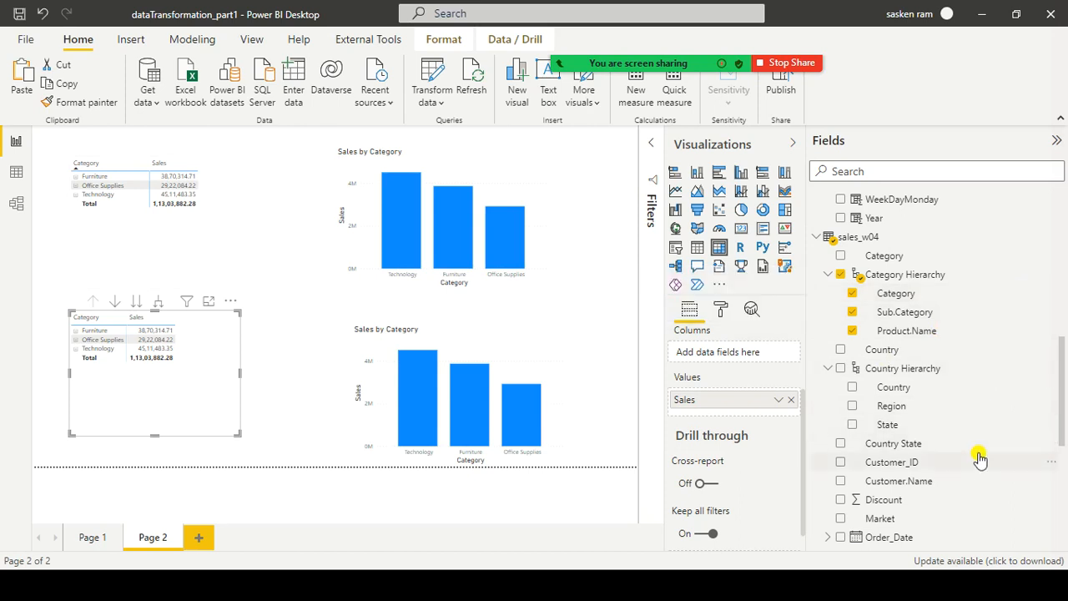
{"action": "scroll", "coordinate": [979, 458], "scroll_direction": "down", "scroll_amount": 5}
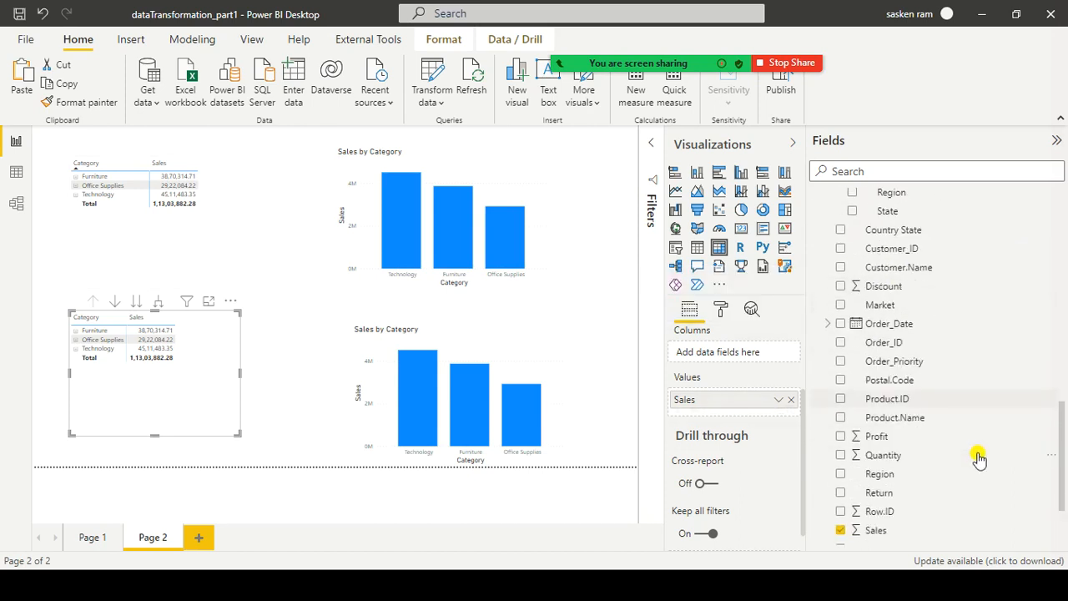
{"action": "scroll", "coordinate": [978, 457], "scroll_direction": "up", "scroll_amount": 4}
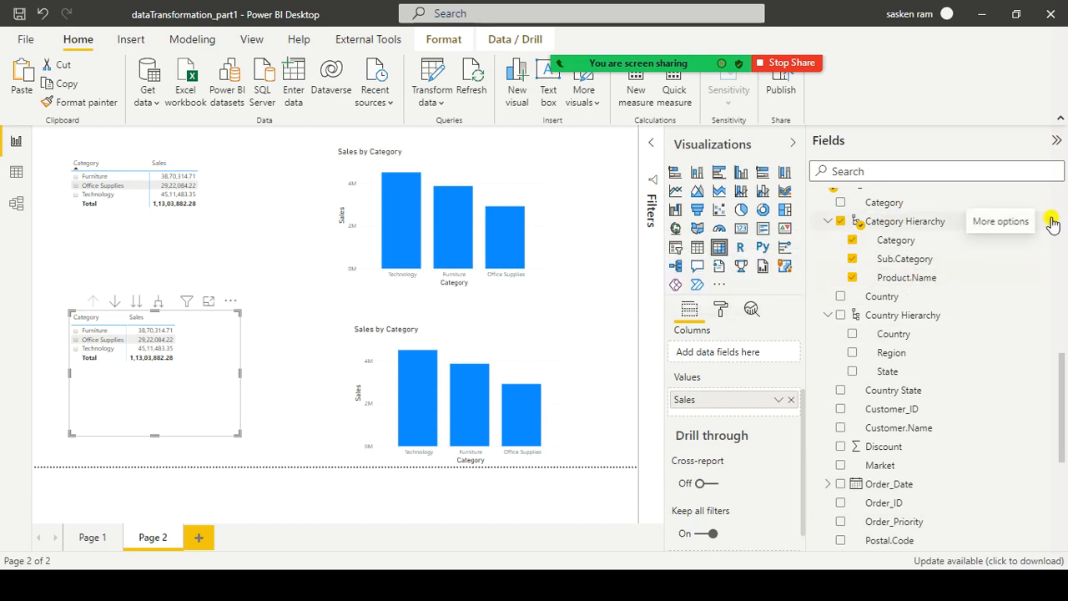
{"action": "left_click", "coordinate": [1051, 221]}
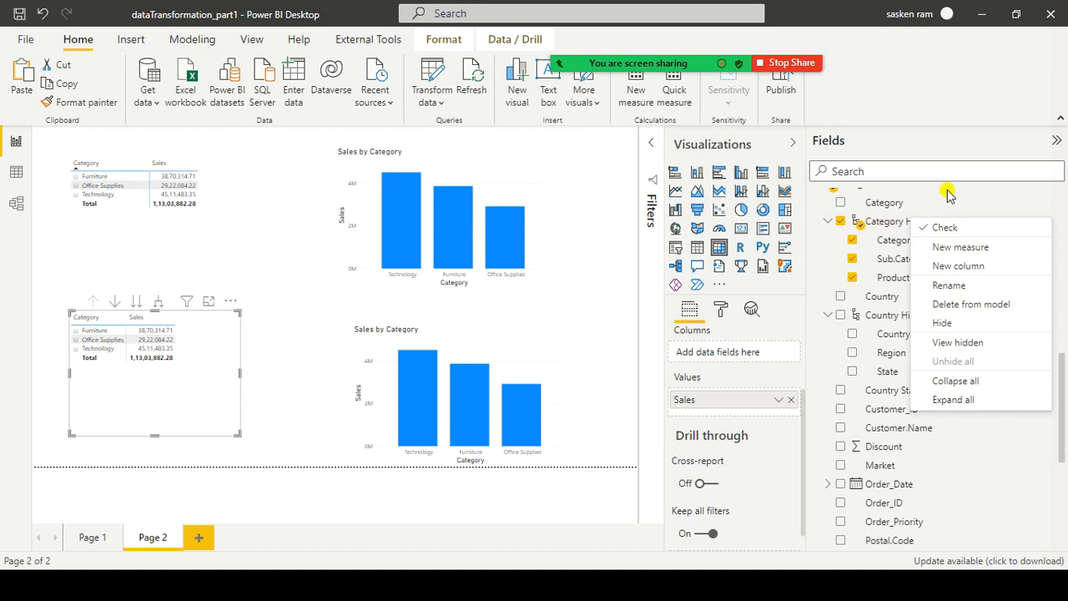
{"action": "left_click", "coordinate": [940, 228]}
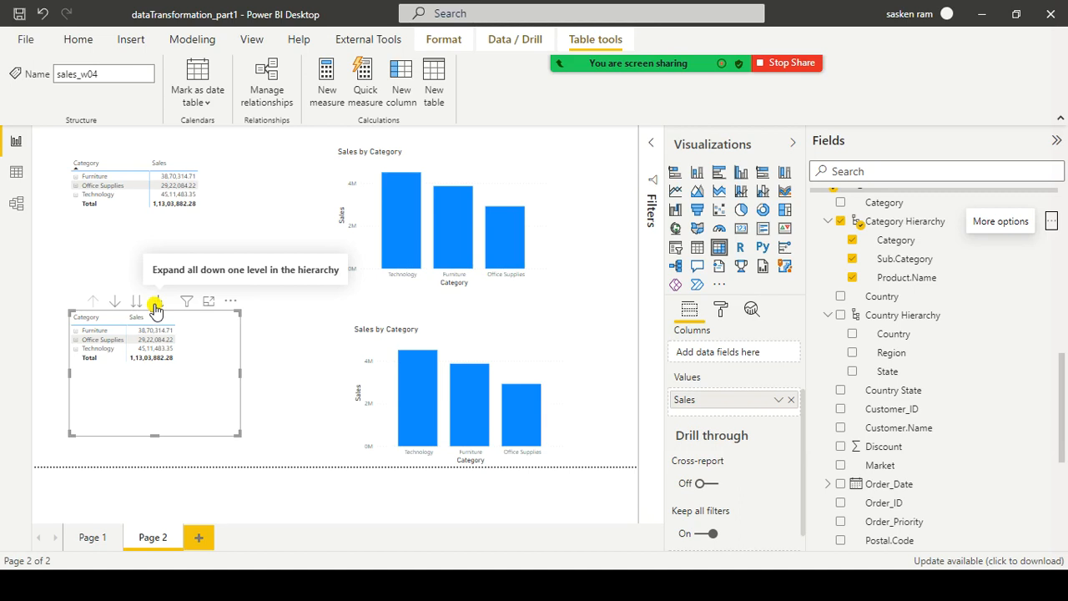
Widen the Category Hierarchy matrix and drill its Furniture row down to sub-categories and back up.
{"action": "mouse_move", "coordinate": [240, 371]}
{"action": "left_mouse_down"}
{"action": "mouse_move", "coordinate": [336, 365]}
{"action": "mouse_move", "coordinate": [311, 375]}
{"action": "mouse_move", "coordinate": [254, 364]}
{"action": "left_mouse_up"}
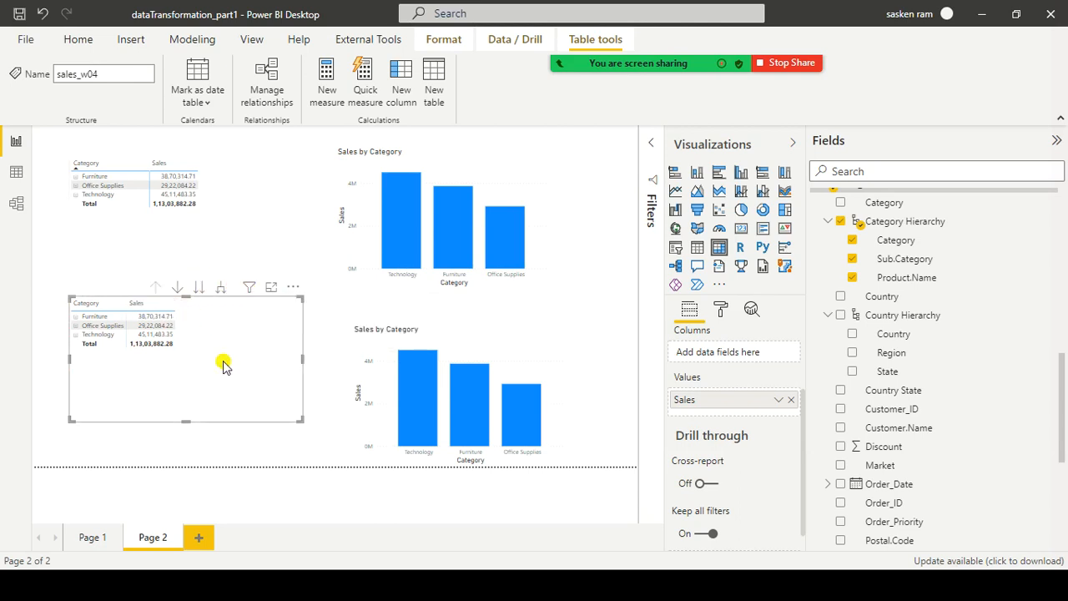
{"action": "right_click", "coordinate": [198, 313]}
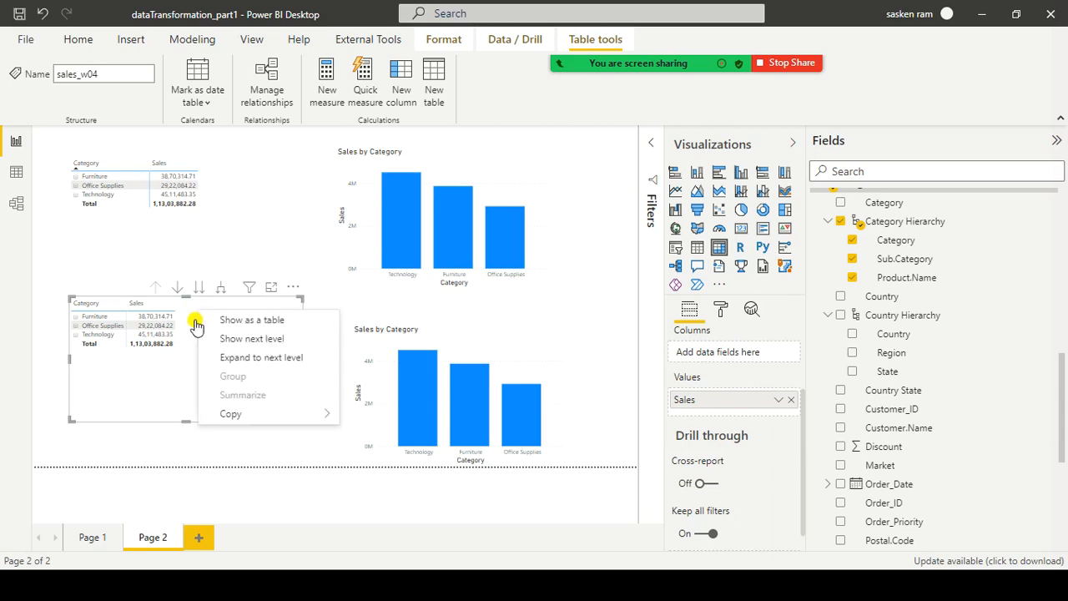
{"action": "right_click", "coordinate": [105, 322]}
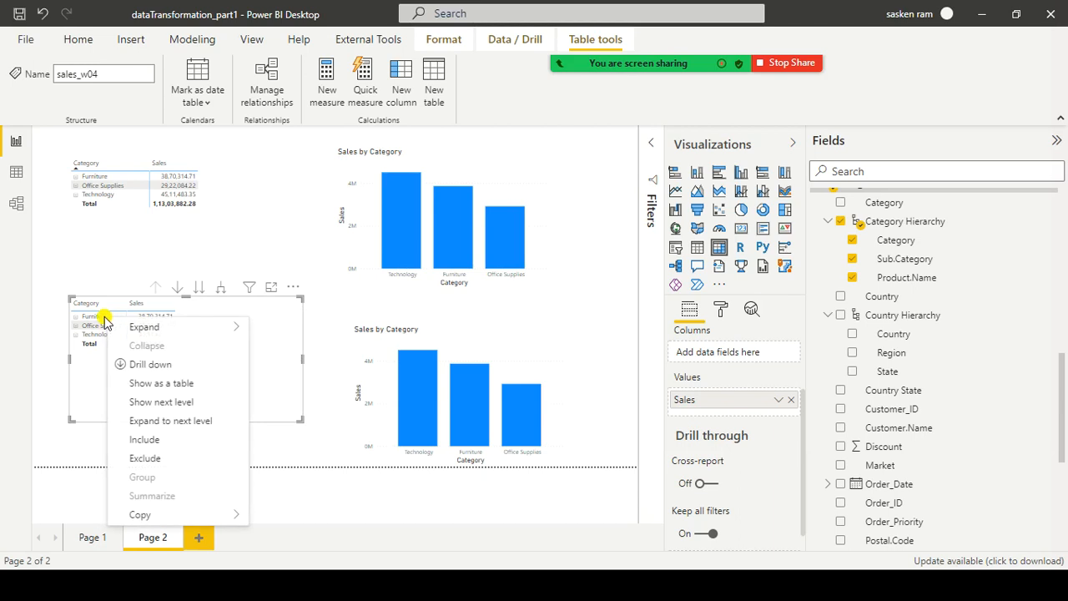
{"action": "left_click", "coordinate": [150, 364]}
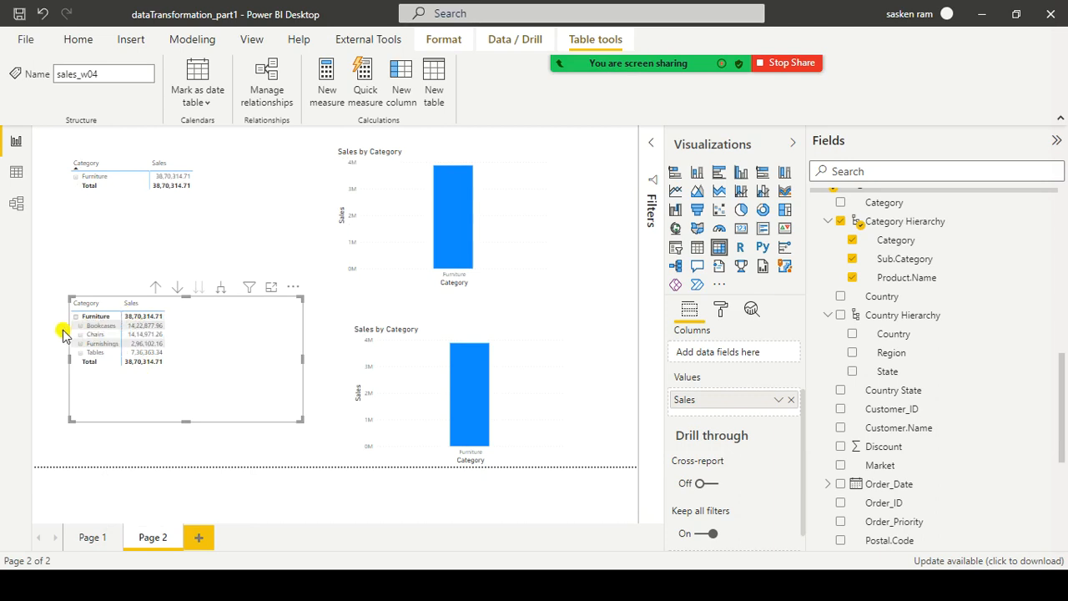
{"action": "left_click", "coordinate": [154, 287]}
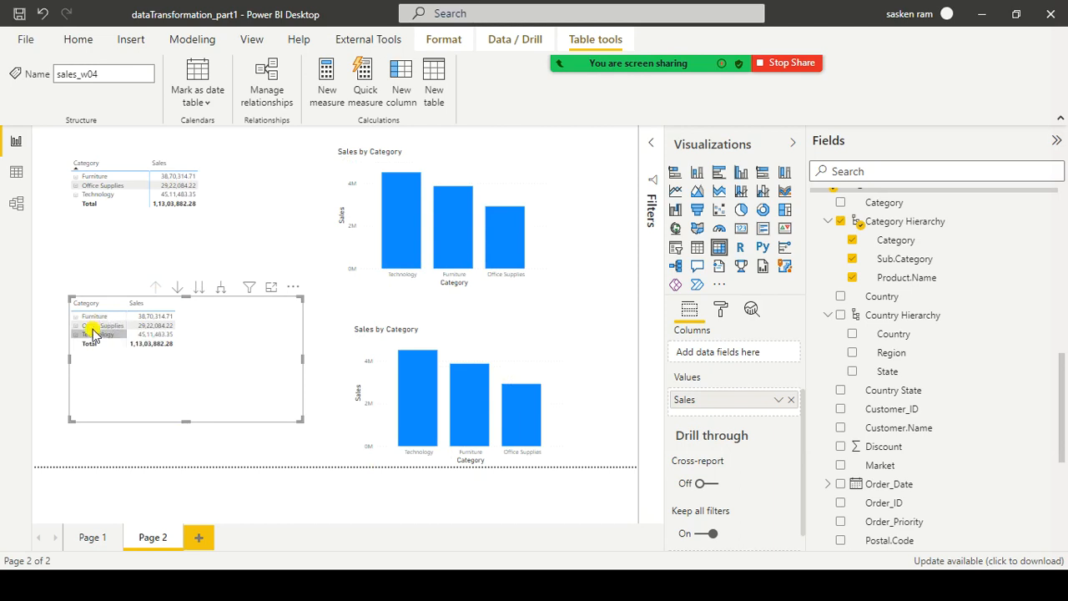
Drill the lower matrix down through Furniture and Chairs to the product names and look through the list.
{"action": "right_click", "coordinate": [102, 316]}
{"action": "left_click", "coordinate": [147, 362]}
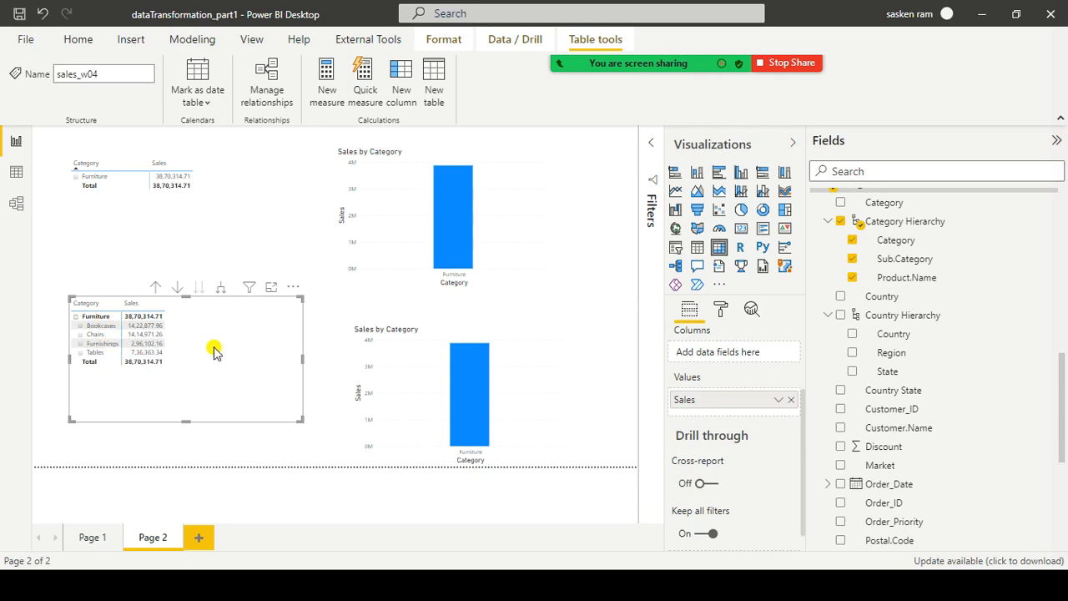
{"action": "right_click", "coordinate": [87, 335]}
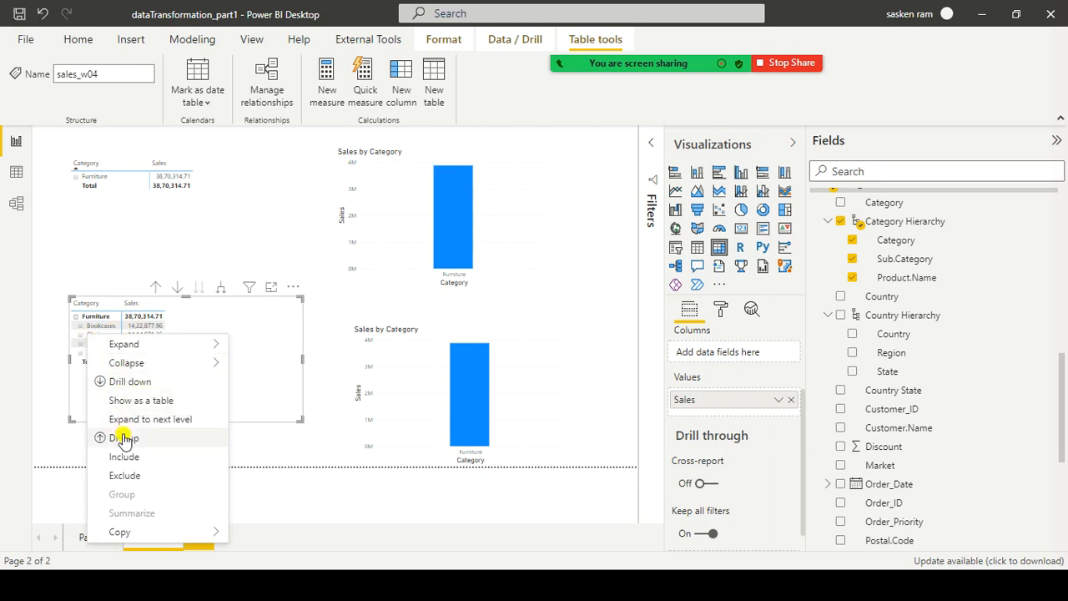
{"action": "left_click", "coordinate": [134, 385]}
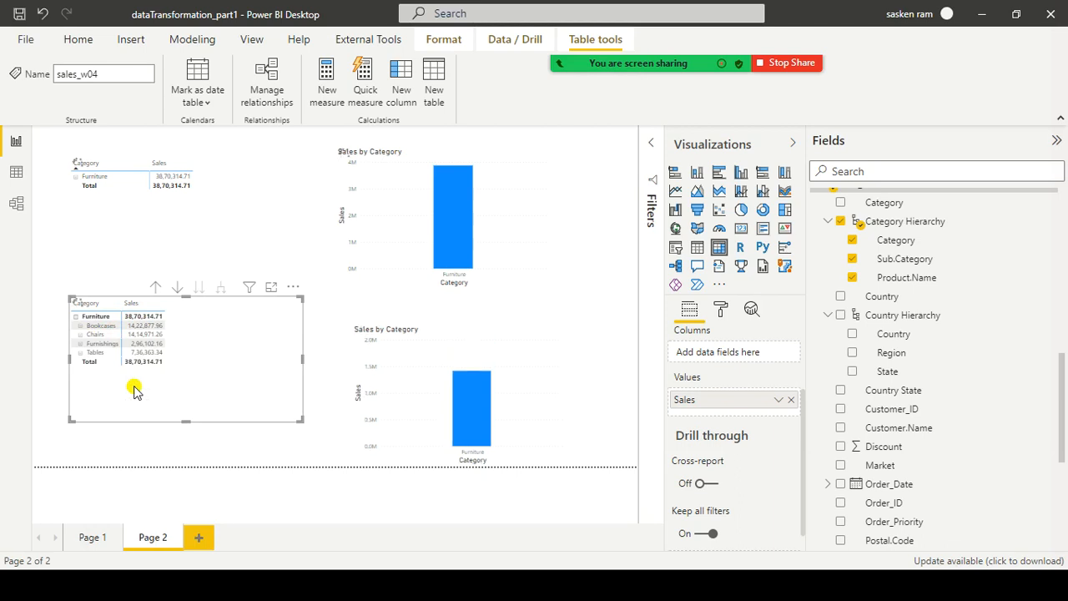
{"action": "scroll", "coordinate": [208, 371], "scroll_direction": "down", "scroll_amount": 5}
{"action": "scroll", "coordinate": [209, 374], "scroll_direction": "up", "scroll_amount": 5}
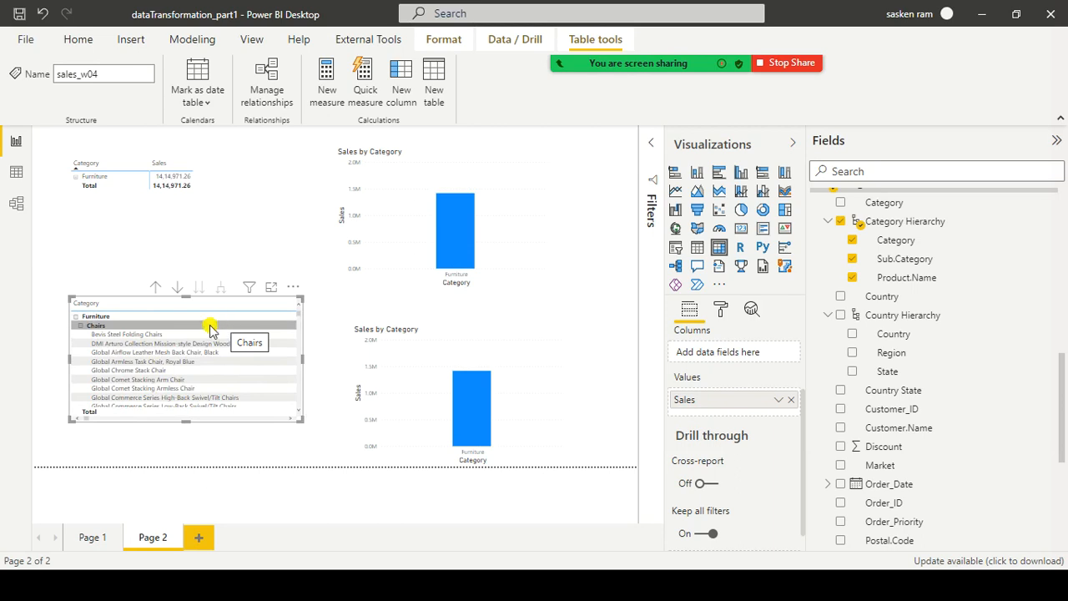
Drill the lower matrix back up from the Chairs products to the category level.
{"action": "right_click", "coordinate": [136, 326]}
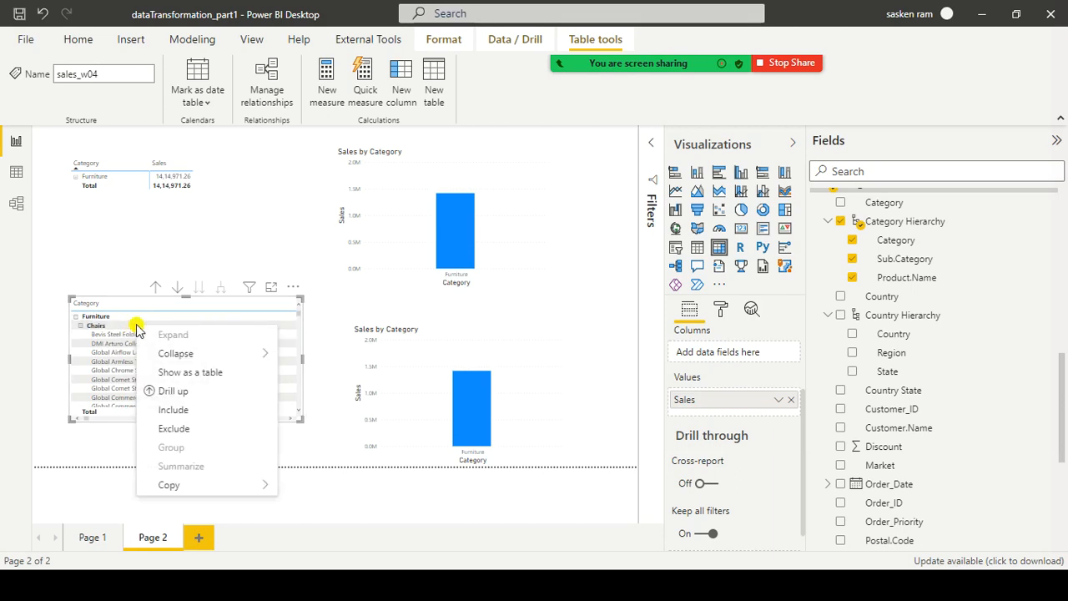
{"action": "left_click", "coordinate": [171, 392]}
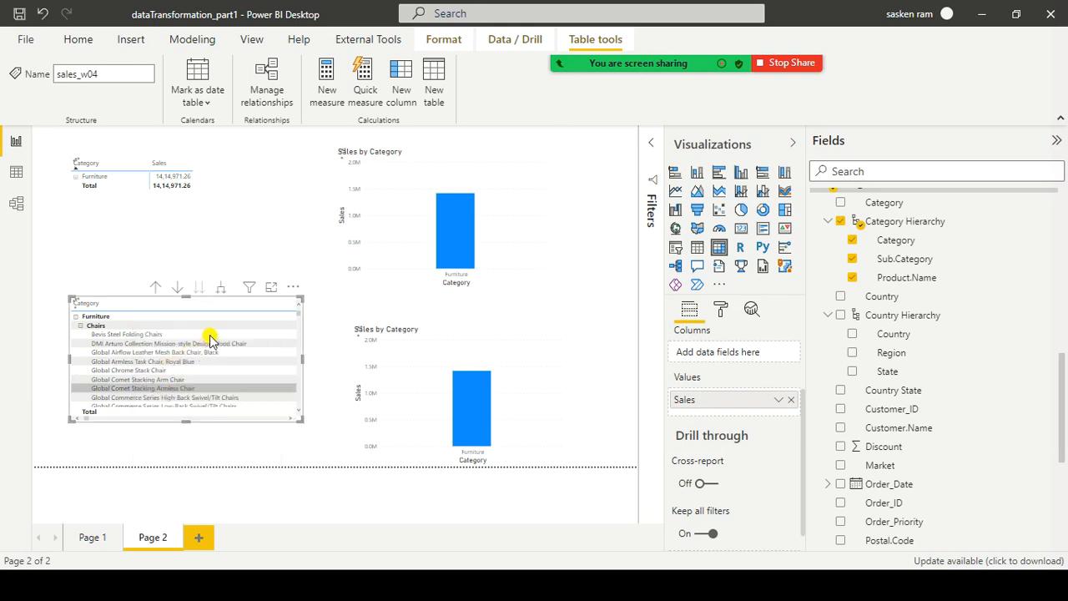
{"action": "left_click", "coordinate": [154, 290]}
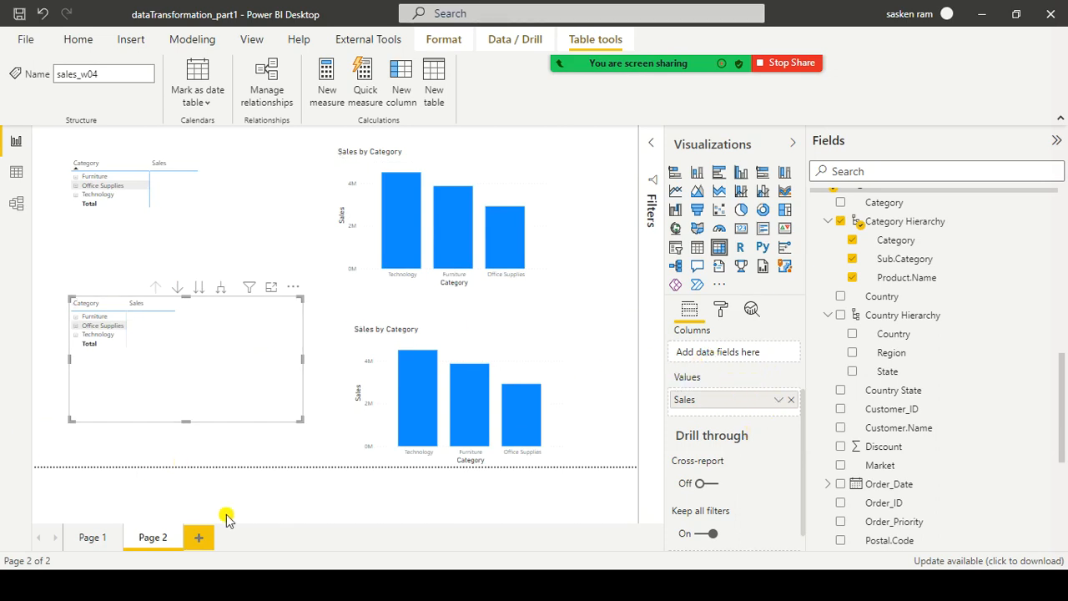
Check the row fields of the Category Hierarchy matrix, drill down into Furniture and return to the category level.
{"action": "left_click", "coordinate": [375, 329]}
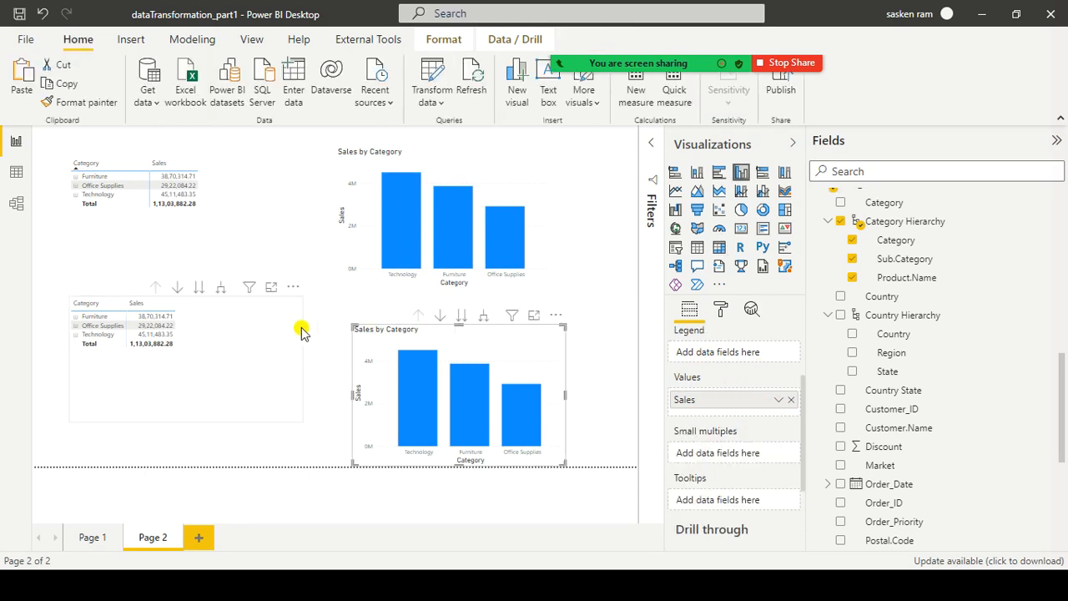
{"action": "left_click", "coordinate": [287, 336]}
{"action": "scroll", "coordinate": [740, 408], "scroll_direction": "up", "scroll_amount": 3}
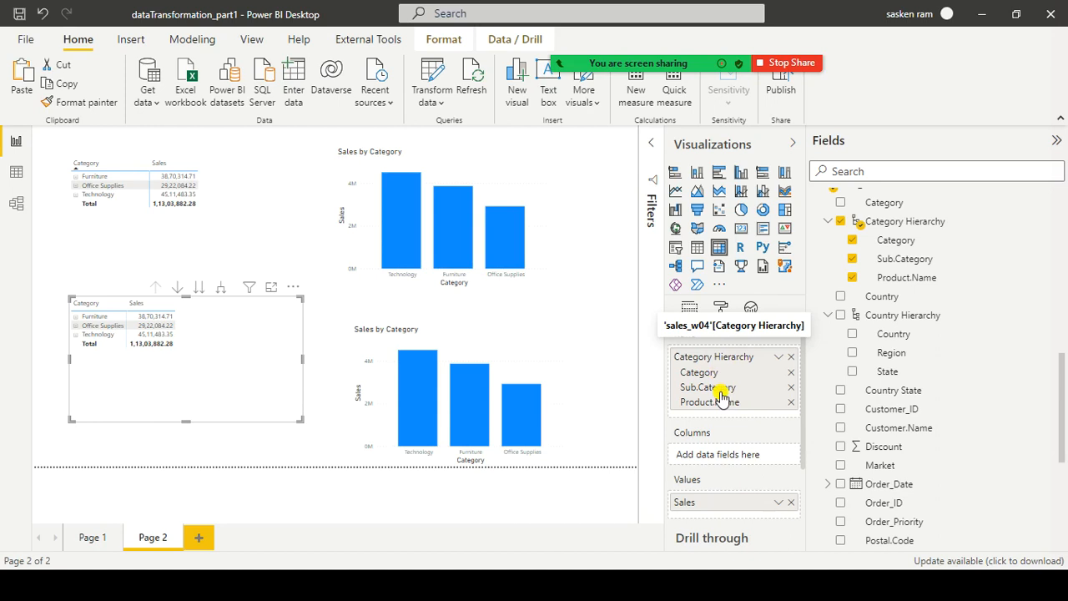
{"action": "right_click", "coordinate": [92, 318]}
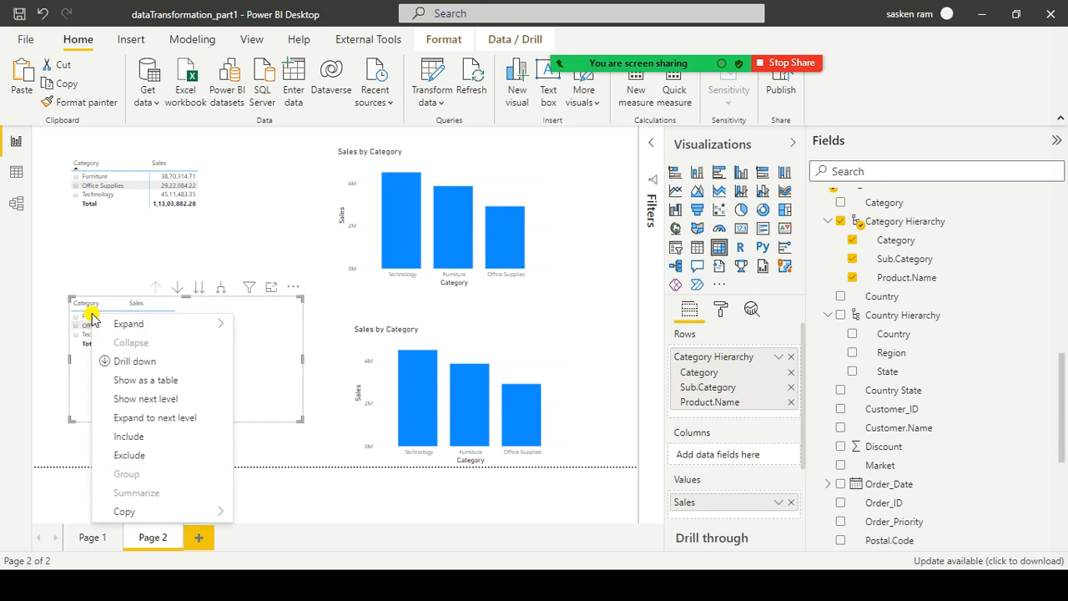
{"action": "left_click", "coordinate": [136, 369]}
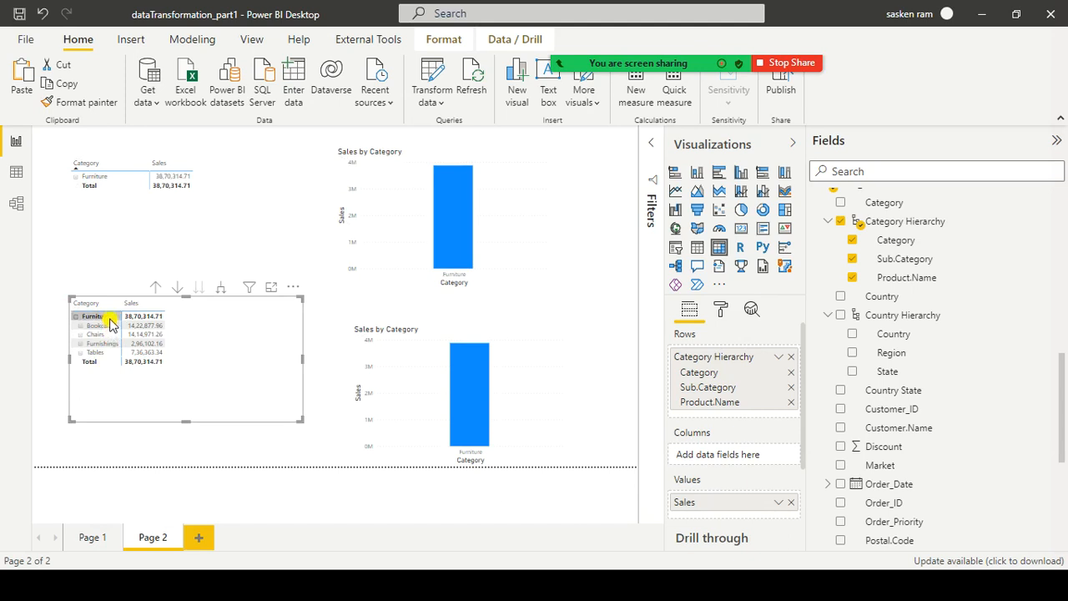
{"action": "right_click", "coordinate": [109, 321]}
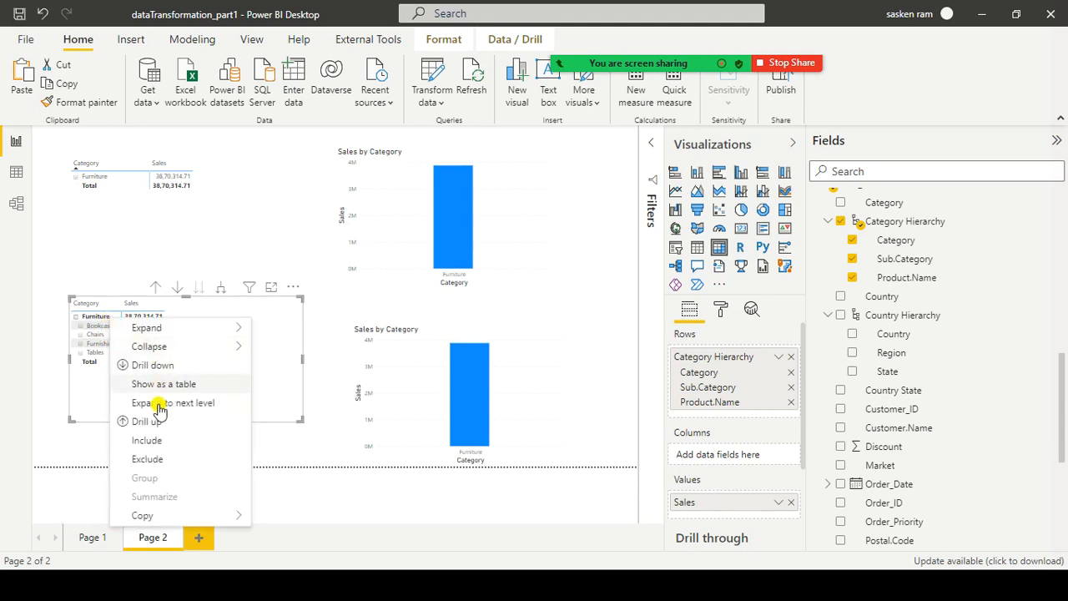
{"action": "left_click", "coordinate": [154, 428]}
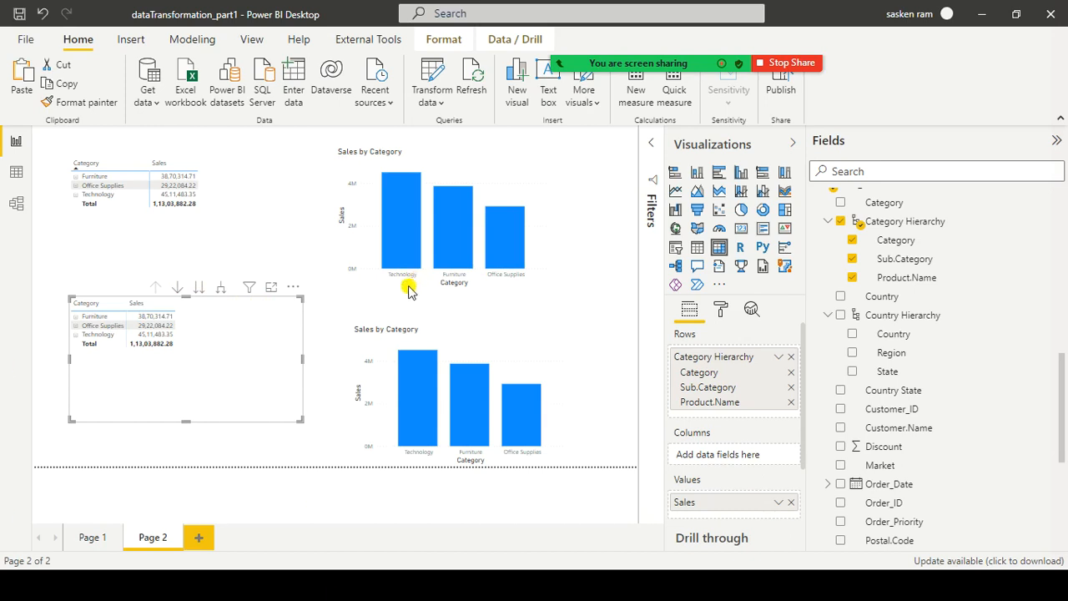
Turn on drill-down mode for the Category Hierarchy matrix and use it to open Furniture's sub-categories.
{"action": "left_click", "coordinate": [176, 286]}
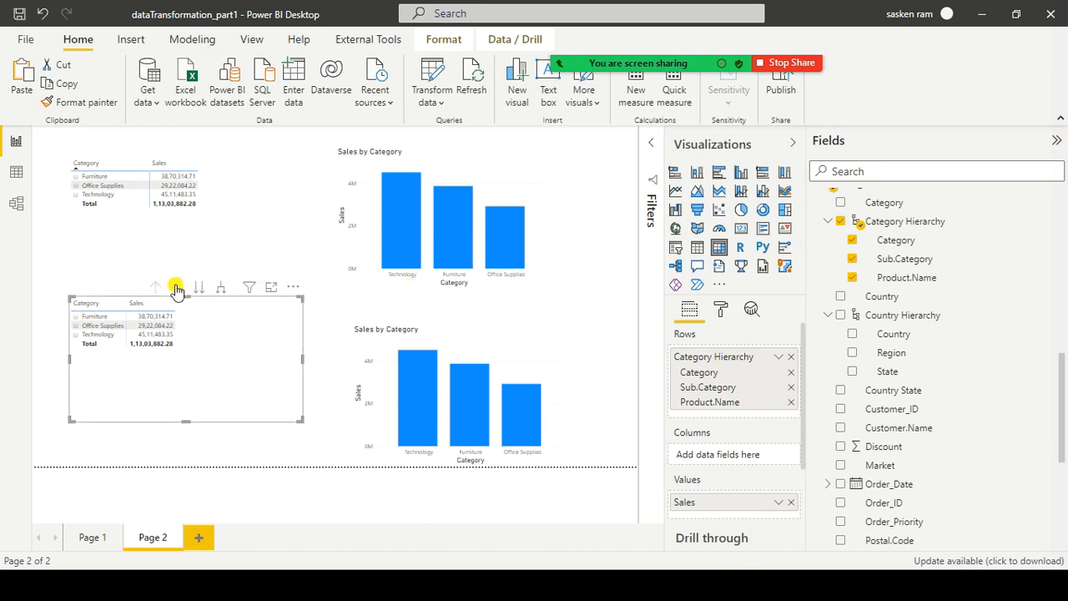
{"action": "left_click", "coordinate": [177, 287]}
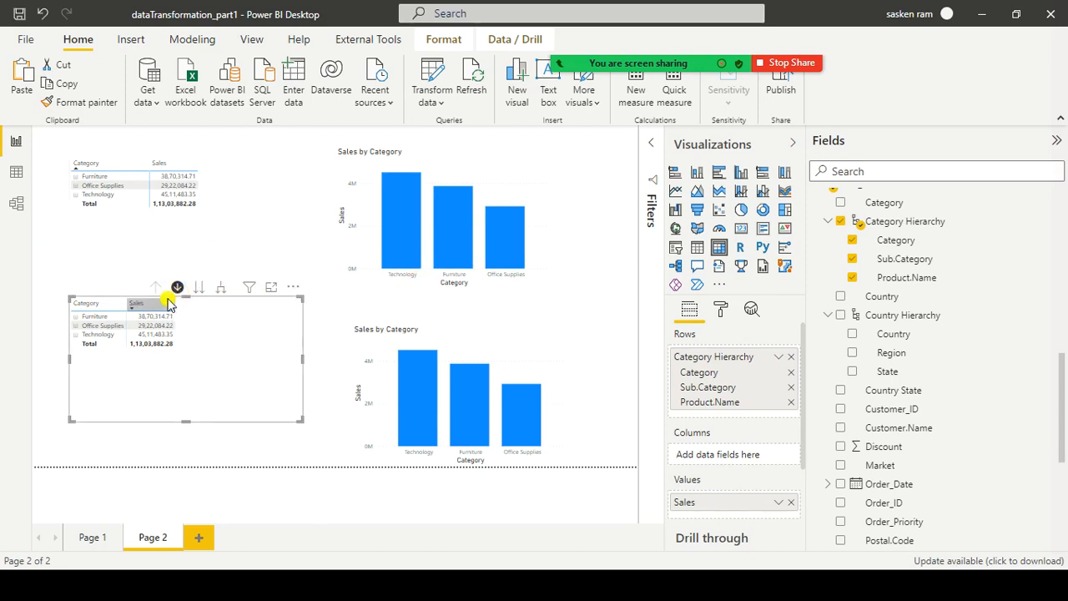
{"action": "left_click", "coordinate": [87, 321]}
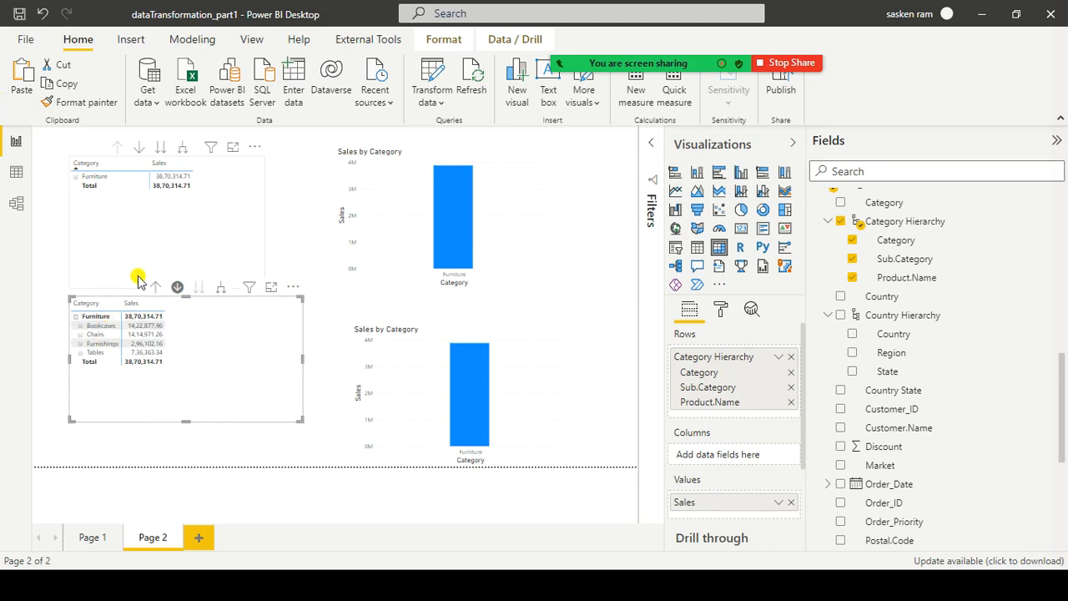
Try drilling further from the matrix's Furniture row and return the matrix to the category level.
{"action": "right_click", "coordinate": [98, 322]}
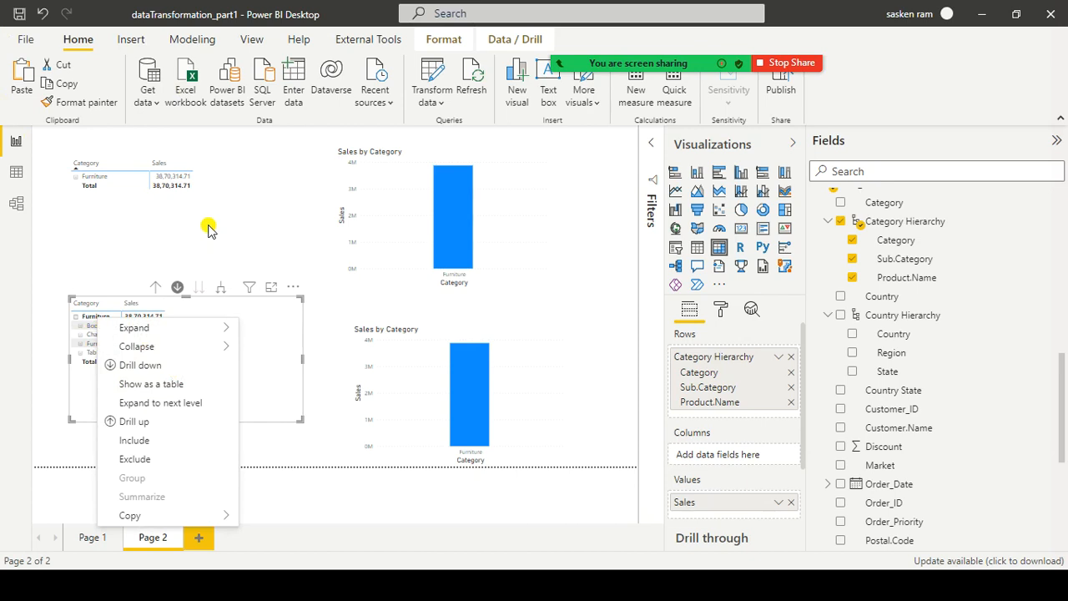
{"action": "left_click", "coordinate": [71, 242]}
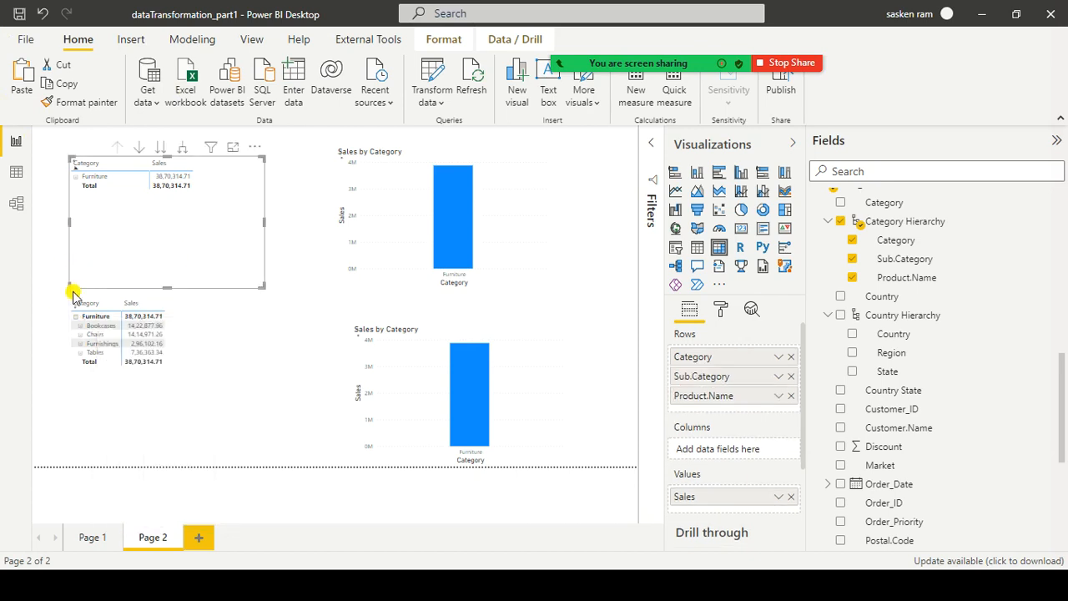
{"action": "left_click", "coordinate": [105, 321]}
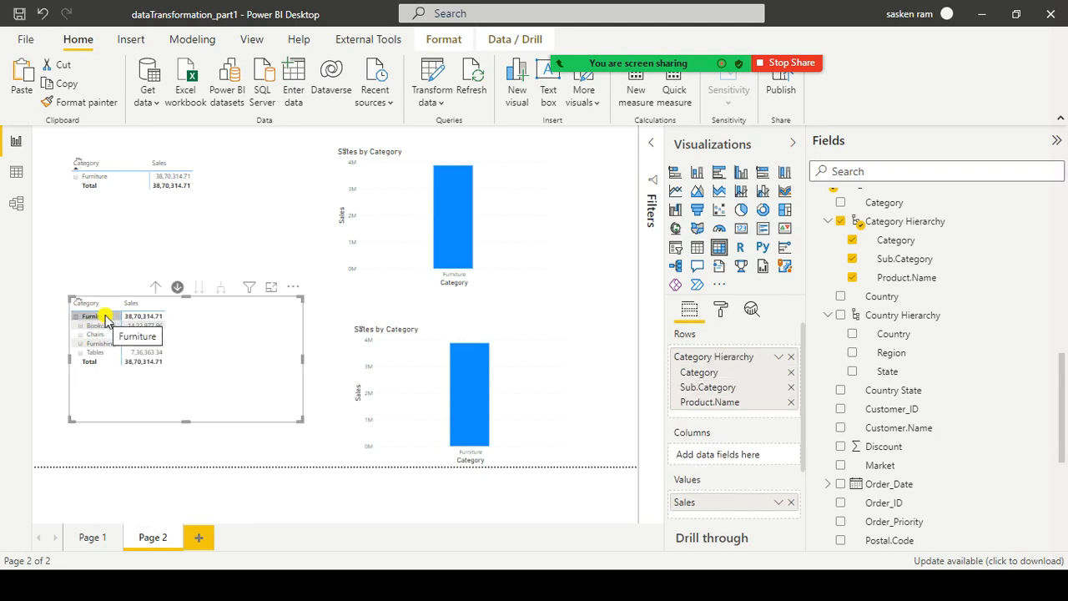
{"action": "right_click", "coordinate": [106, 321]}
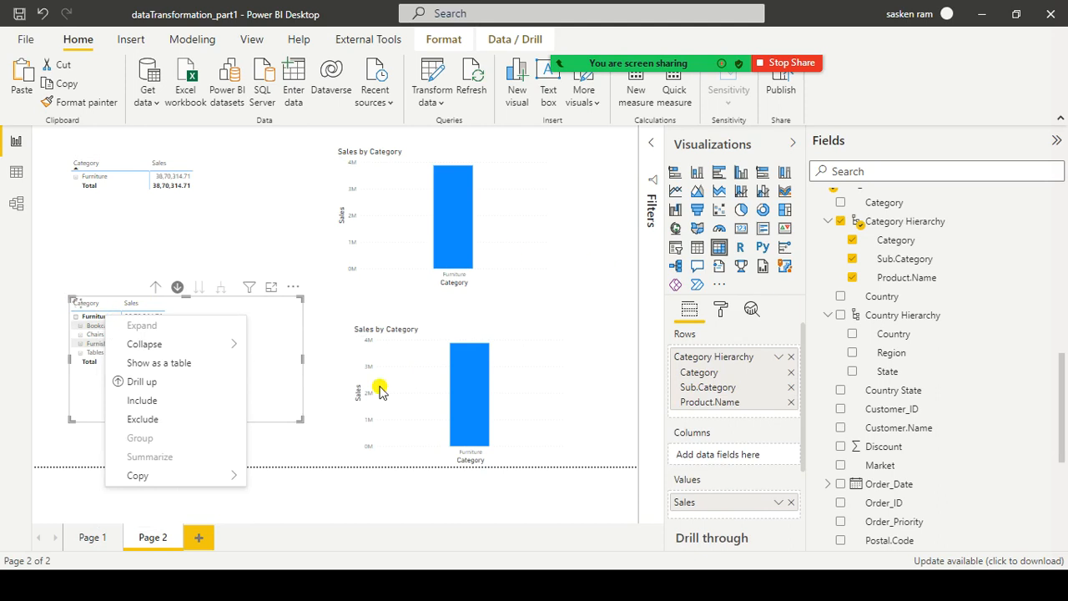
{"action": "left_click", "coordinate": [160, 292]}
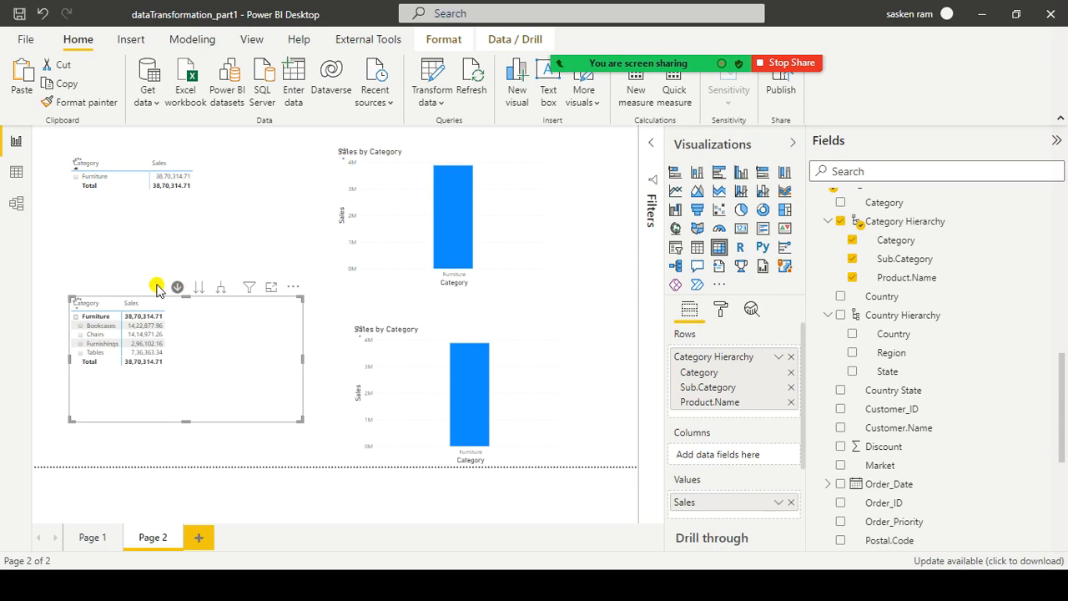
{"action": "left_click", "coordinate": [156, 287]}
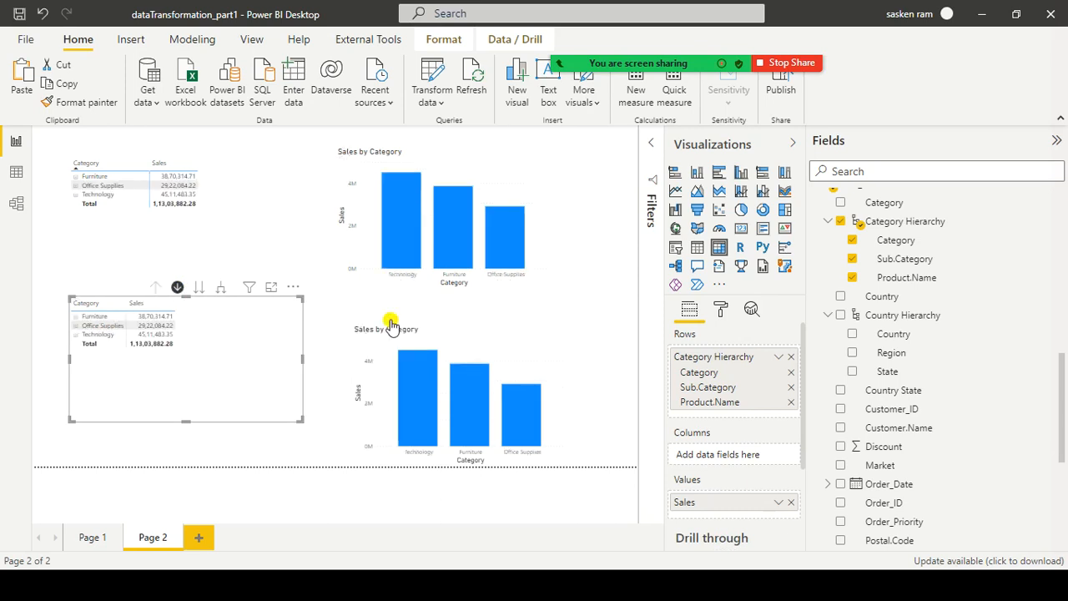
Expand the lower column chart one level to show category with sub-category, and widen the chart.
{"action": "left_click", "coordinate": [488, 334]}
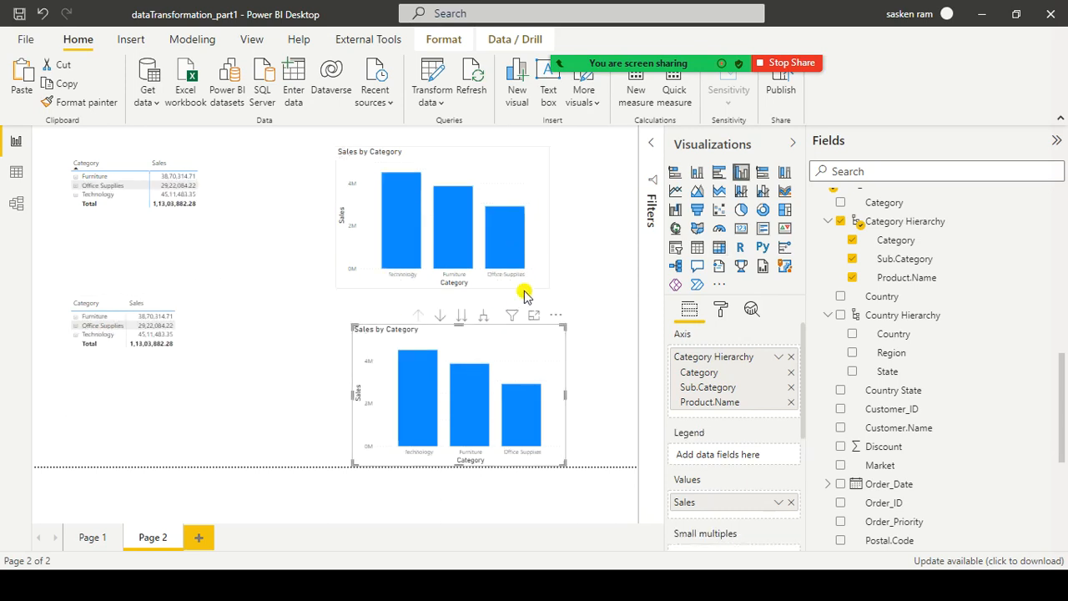
{"action": "left_click", "coordinate": [437, 318]}
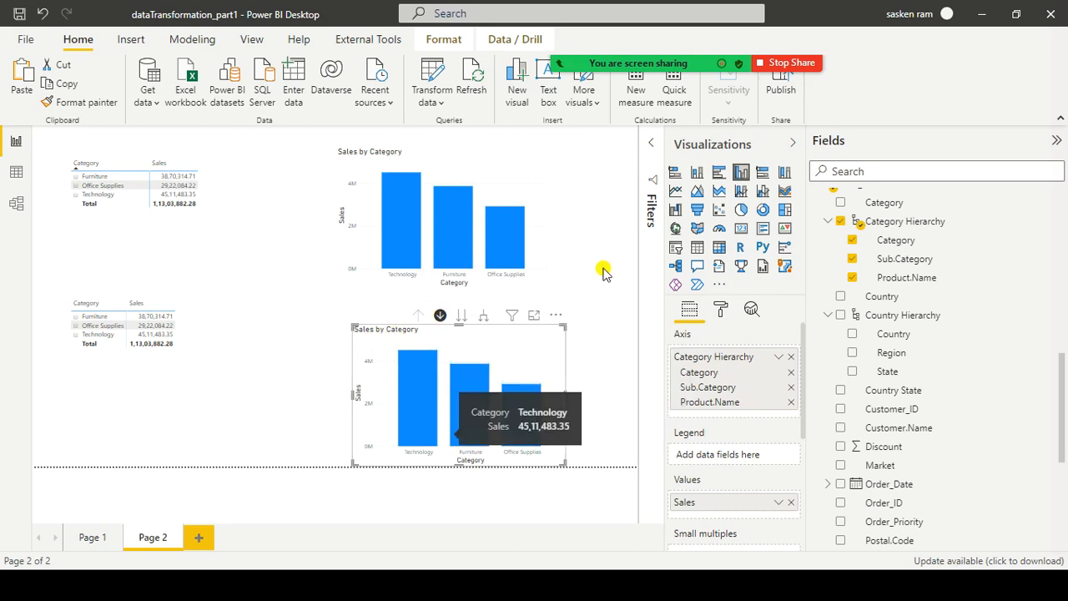
{"action": "left_click", "coordinate": [485, 317]}
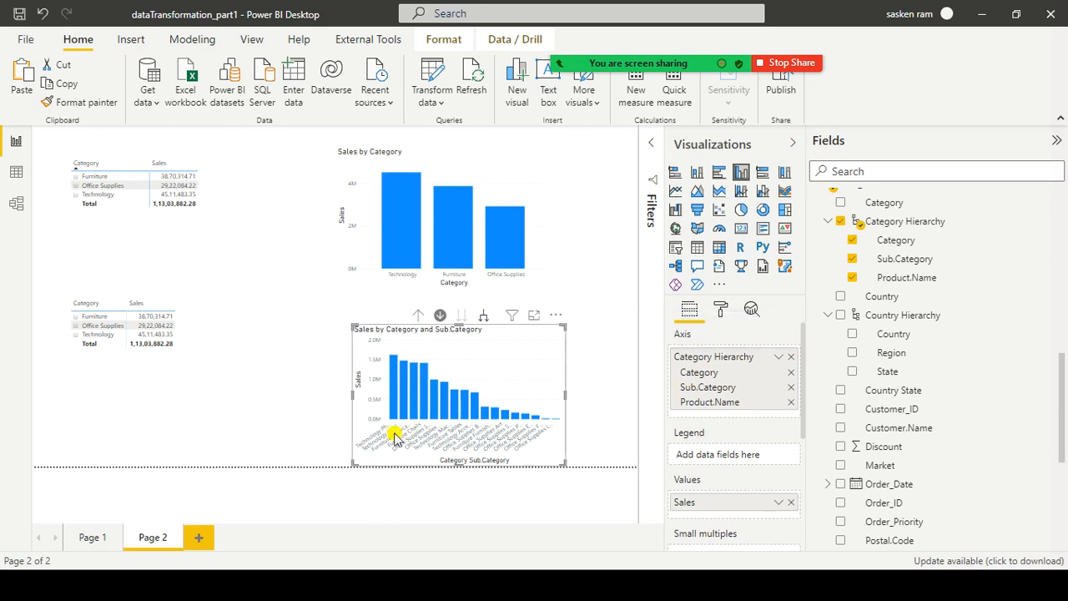
{"action": "left_click_drag", "start_coordinate": [351, 396], "coordinate": [160, 392]}
{"action": "left_click_drag", "start_coordinate": [223, 384], "coordinate": [226, 377]}
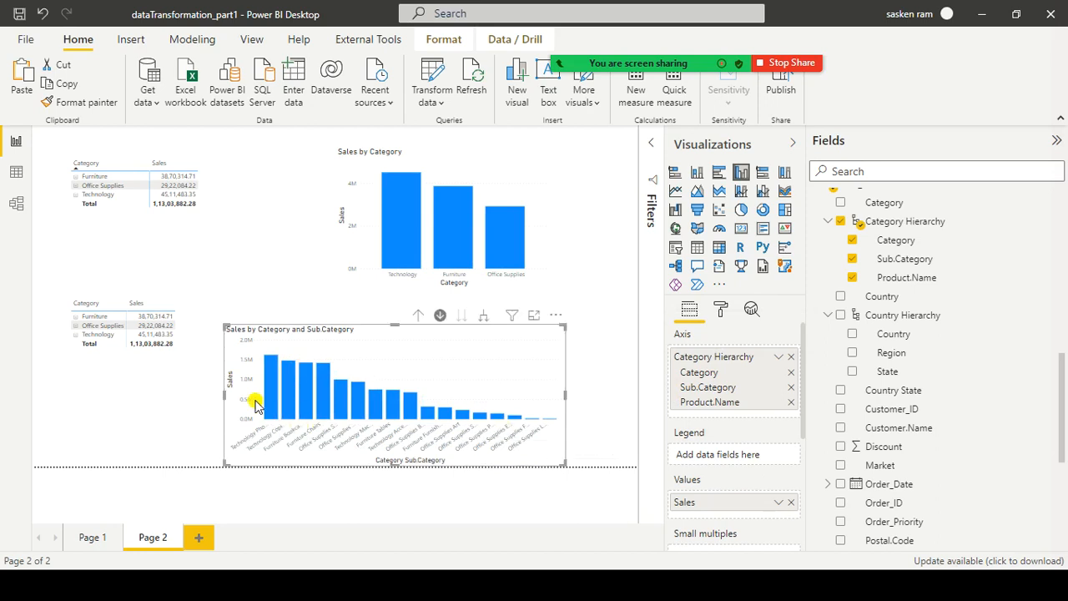
Expand the lower column chart down to product names and drill it back up to the category level.
{"action": "mouse_move", "coordinate": [290, 392]}
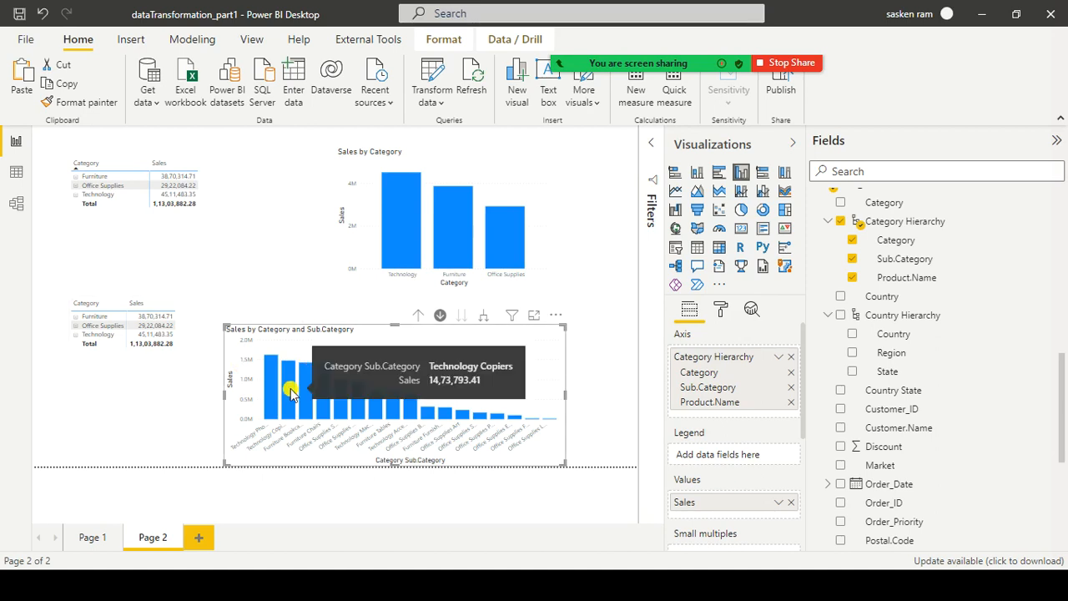
{"action": "left_click", "coordinate": [479, 318]}
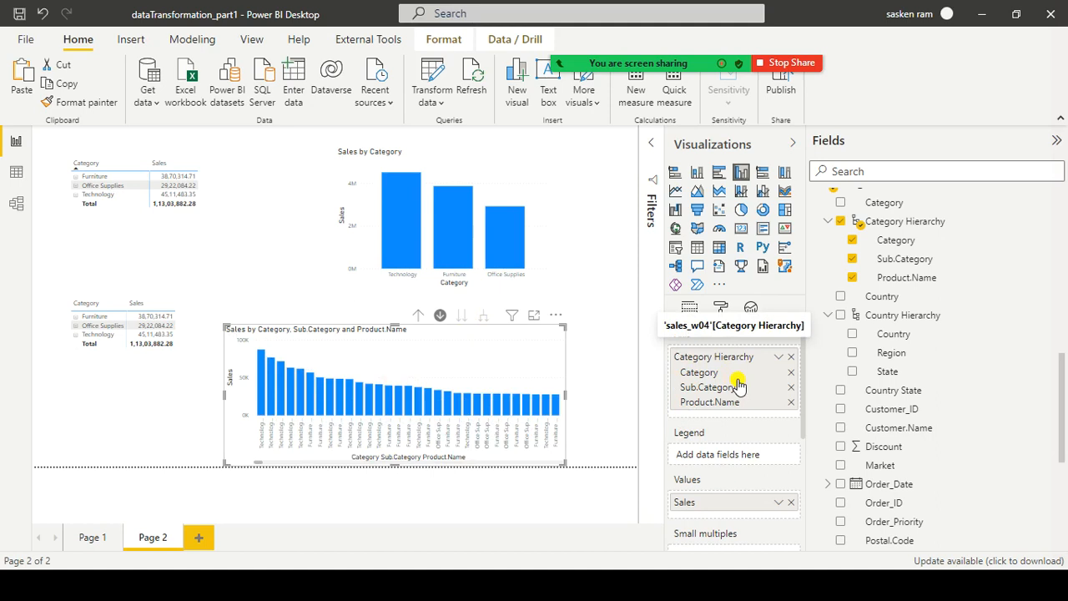
{"action": "left_click", "coordinate": [414, 318]}
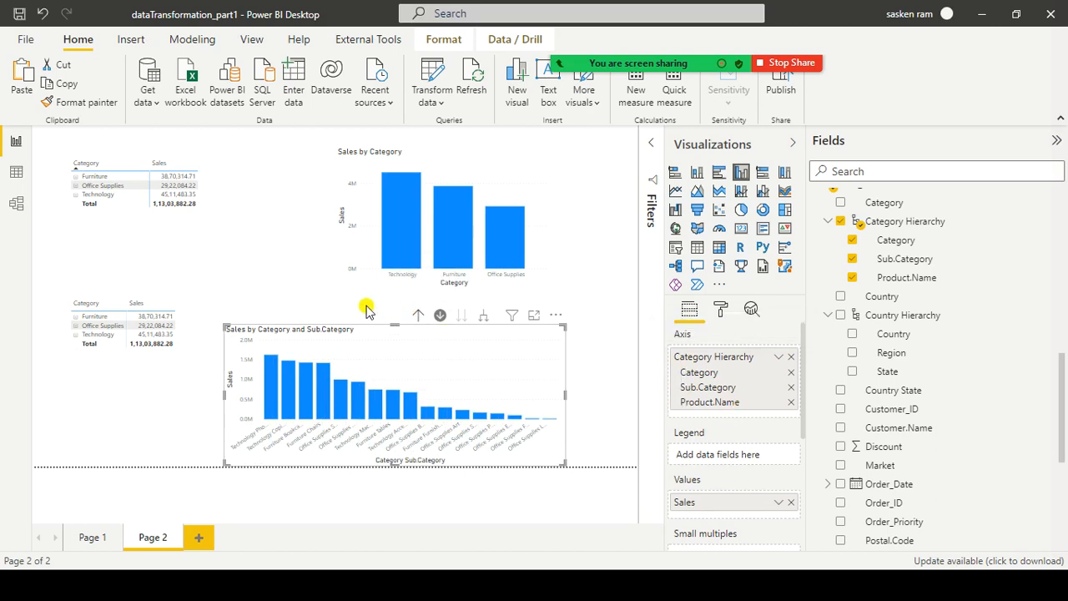
{"action": "left_click", "coordinate": [419, 322]}
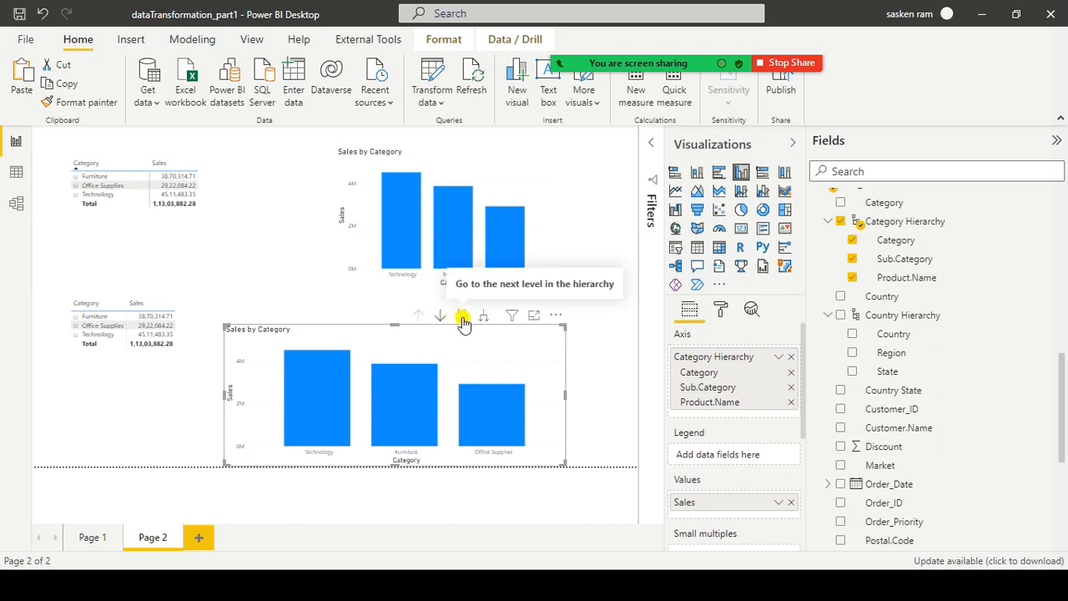
Switch the lower column chart to the next hierarchy levels, Sub.Category and Product.Name, and adjust its width and placement beside the matrix.
{"action": "left_click", "coordinate": [462, 318]}
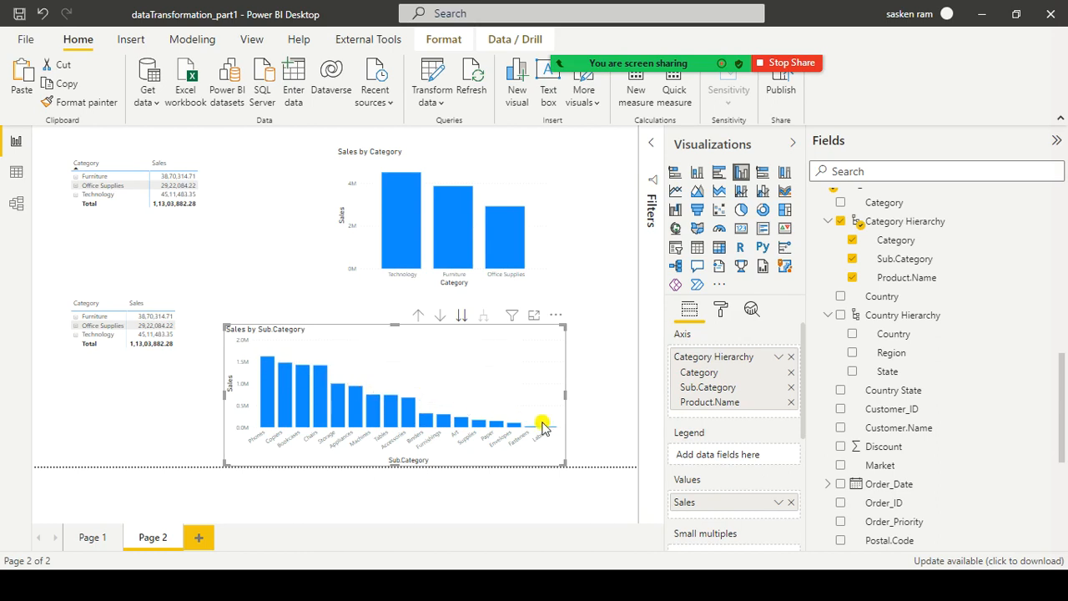
{"action": "left_click", "coordinate": [460, 316]}
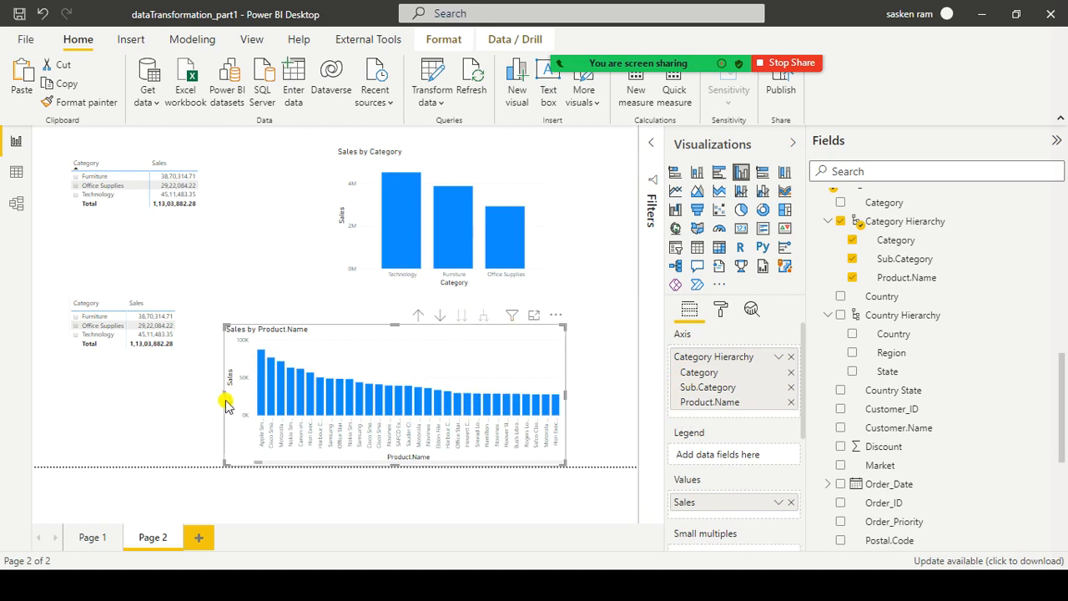
{"action": "left_click_drag", "start_coordinate": [224, 398], "coordinate": [33, 346]}
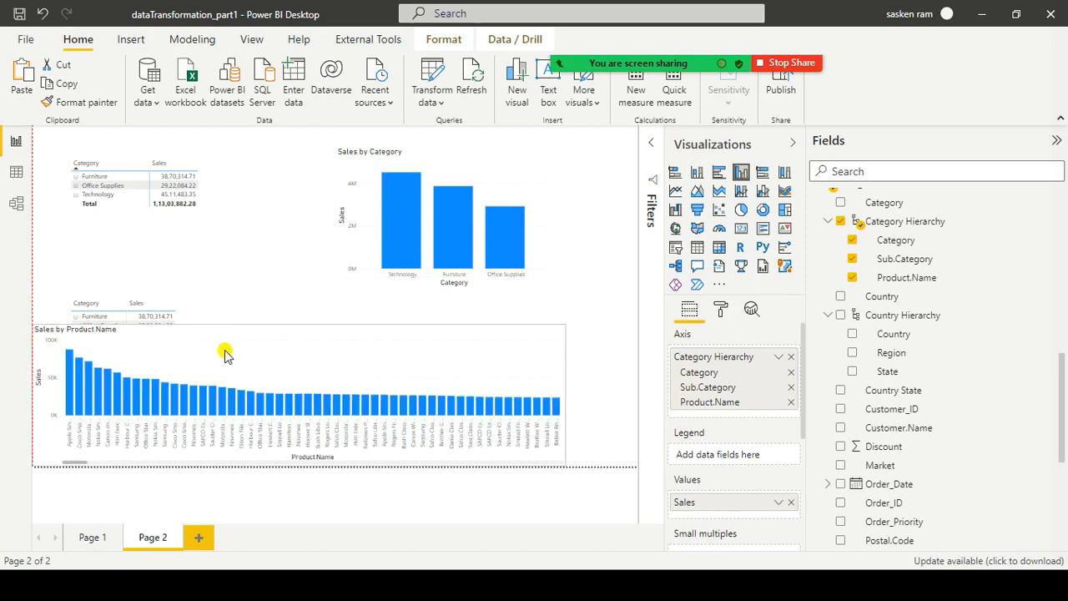
{"action": "left_click_drag", "start_coordinate": [448, 371], "coordinate": [432, 376]}
{"action": "left_click_drag", "start_coordinate": [313, 380], "coordinate": [206, 382]}
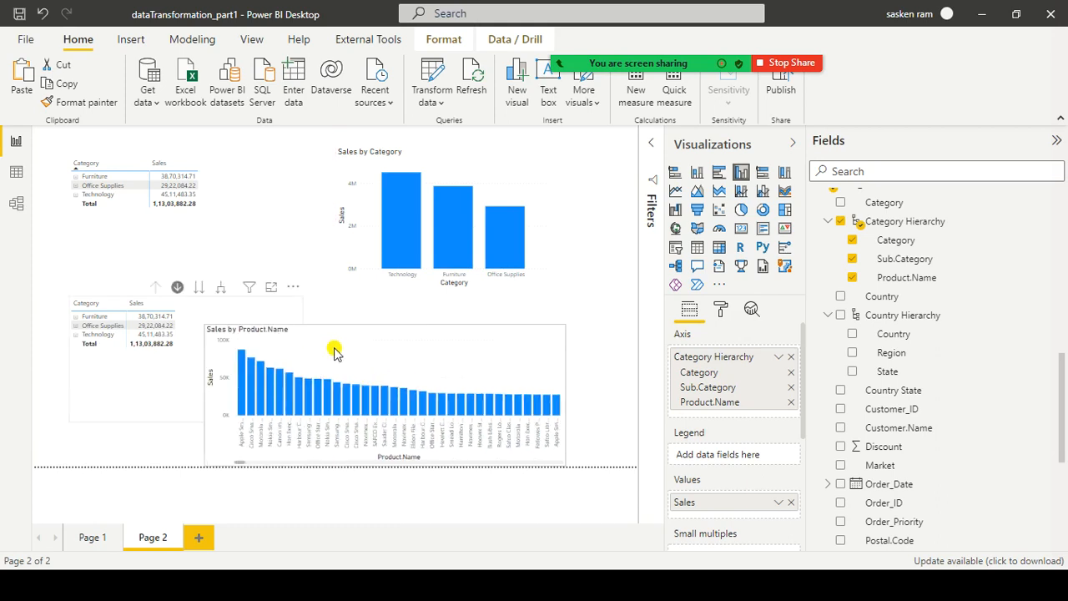
{"action": "left_click_drag", "start_coordinate": [329, 334], "coordinate": [471, 318]}
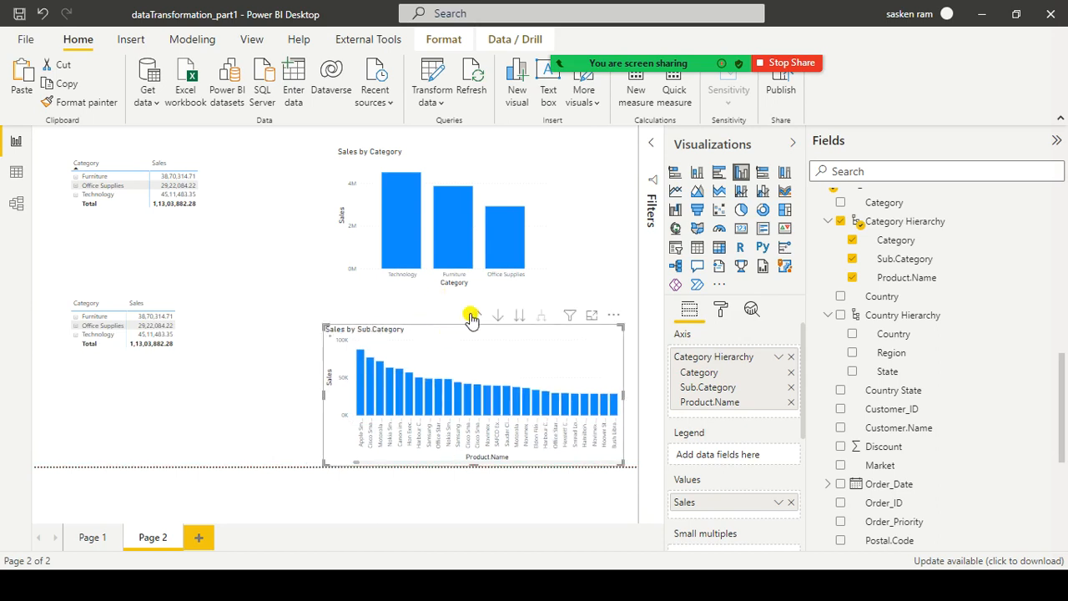
Drill the lower column chart up from product names to the category level and shift it slightly on the page.
{"action": "left_click", "coordinate": [472, 316]}
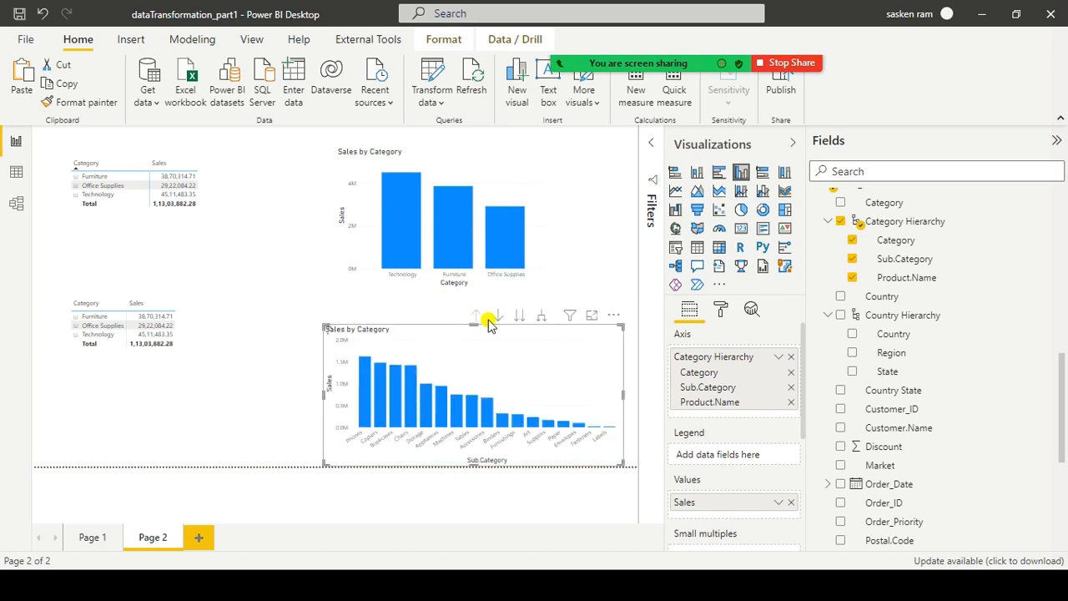
{"action": "left_click", "coordinate": [431, 330]}
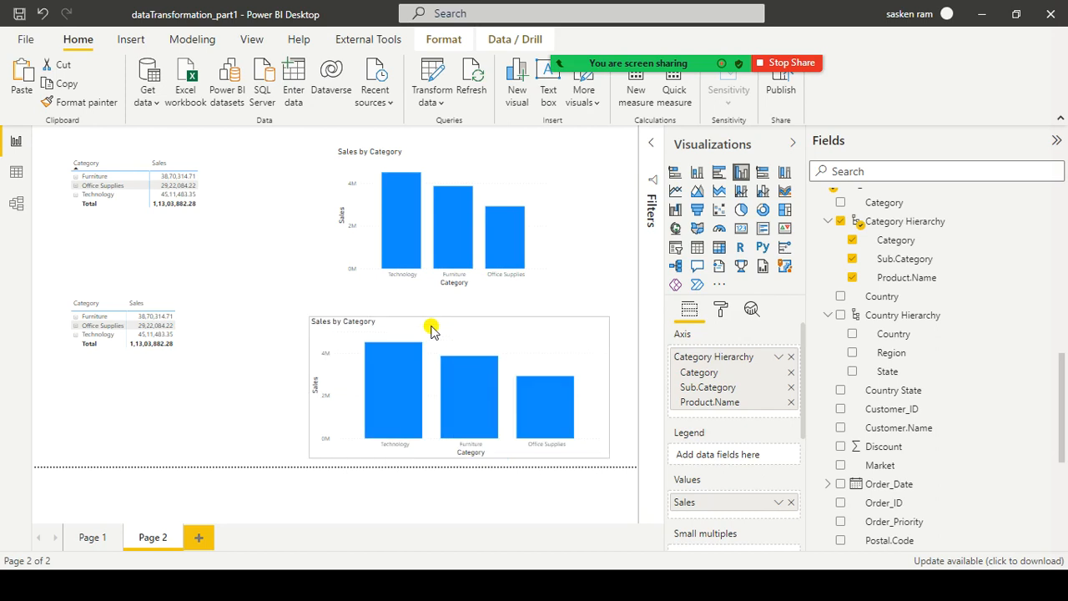
{"action": "left_click", "coordinate": [431, 329]}
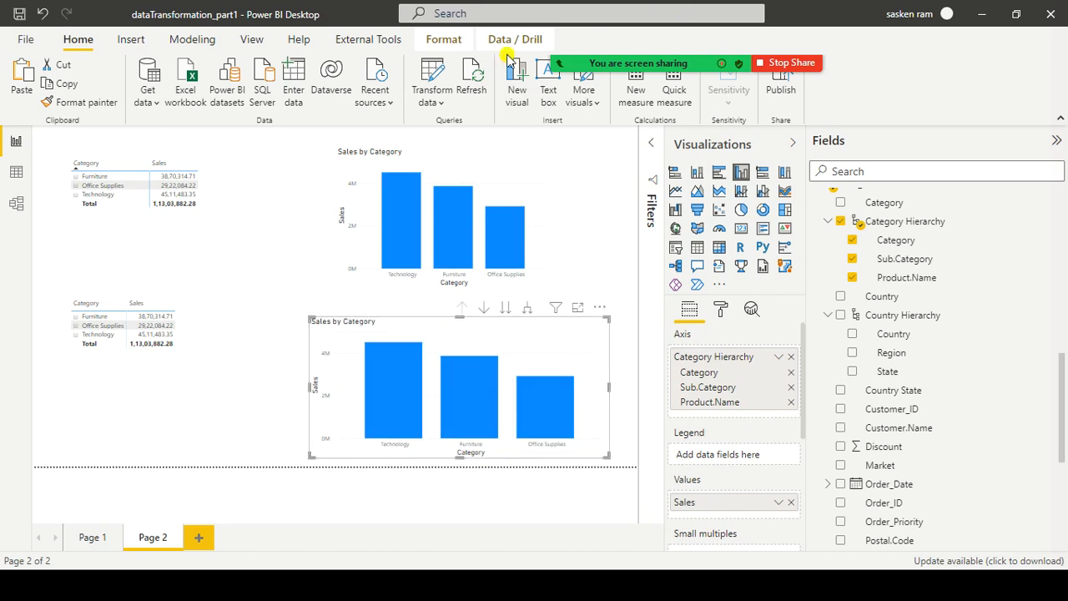
Cross-filter the page by the lower chart's Technology column, check its values and clear the selection.
{"action": "left_click", "coordinate": [395, 393]}
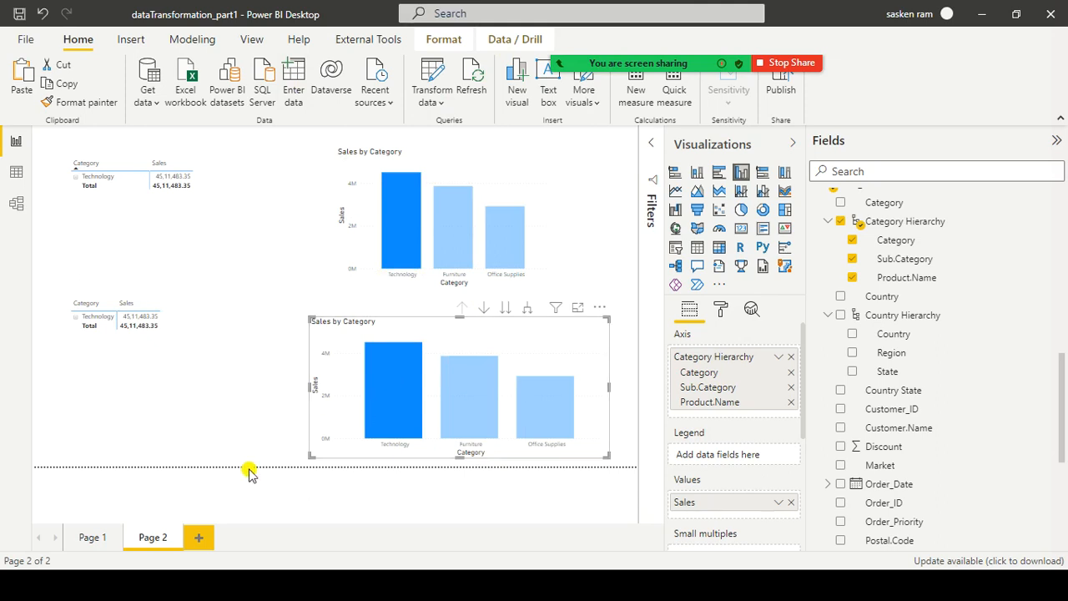
{"action": "mouse_move", "coordinate": [372, 377]}
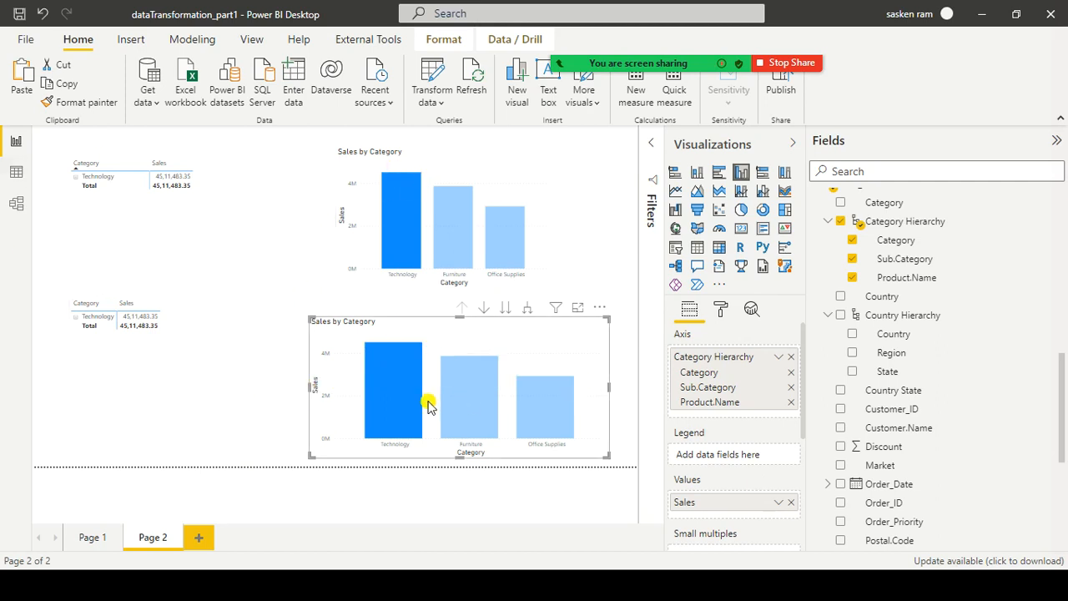
{"action": "mouse_move", "coordinate": [403, 408]}
{"action": "mouse_move", "coordinate": [403, 361]}
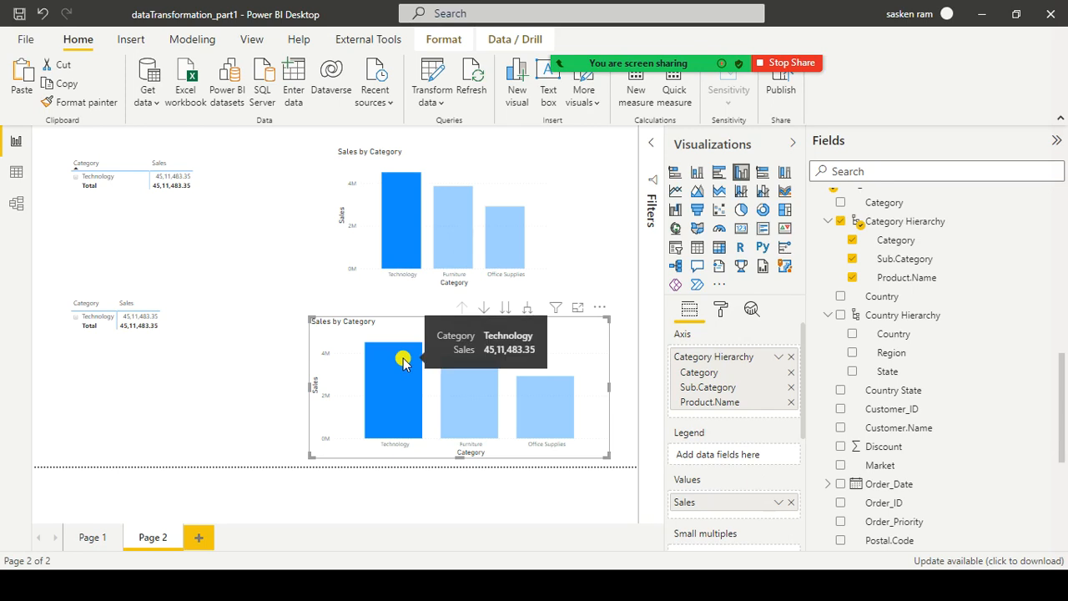
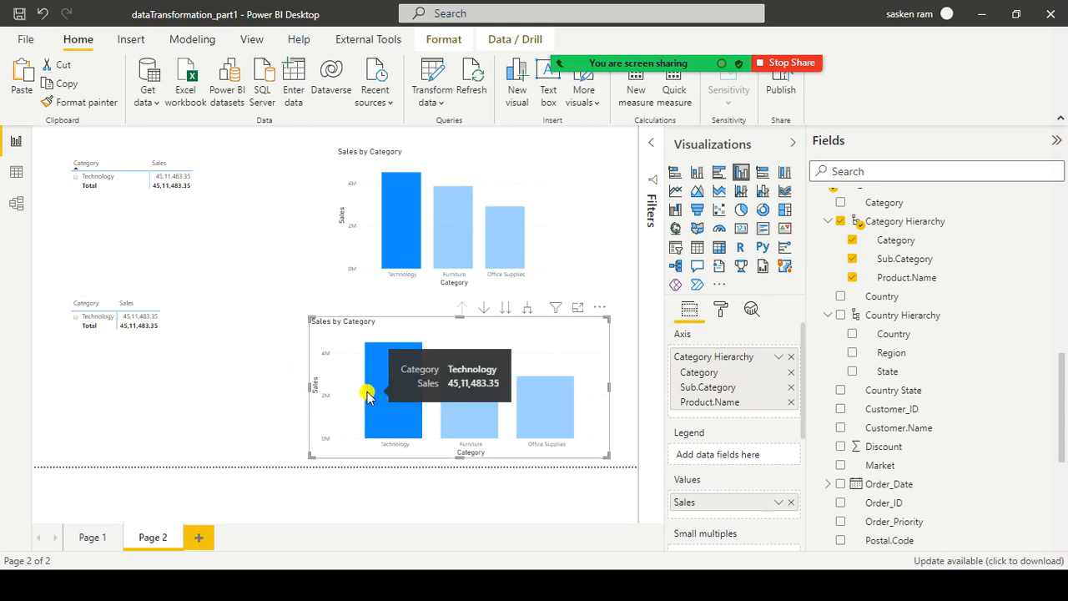
{"action": "left_click", "coordinate": [525, 331]}
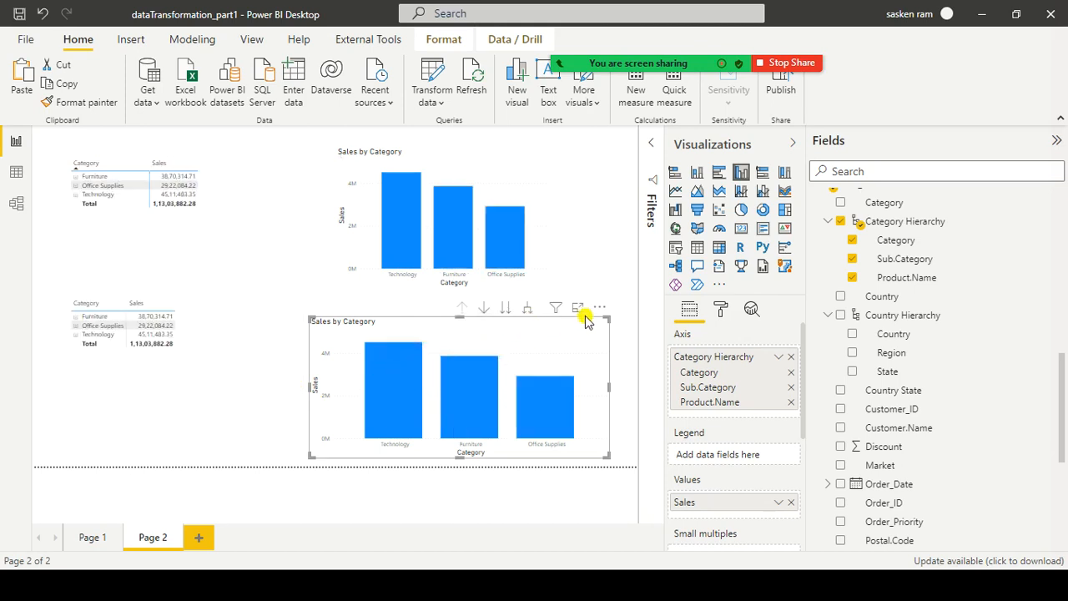
Use drill-down mode to take the lower column chart into Technology down to product names, and widen the chart.
{"action": "left_click", "coordinate": [484, 308]}
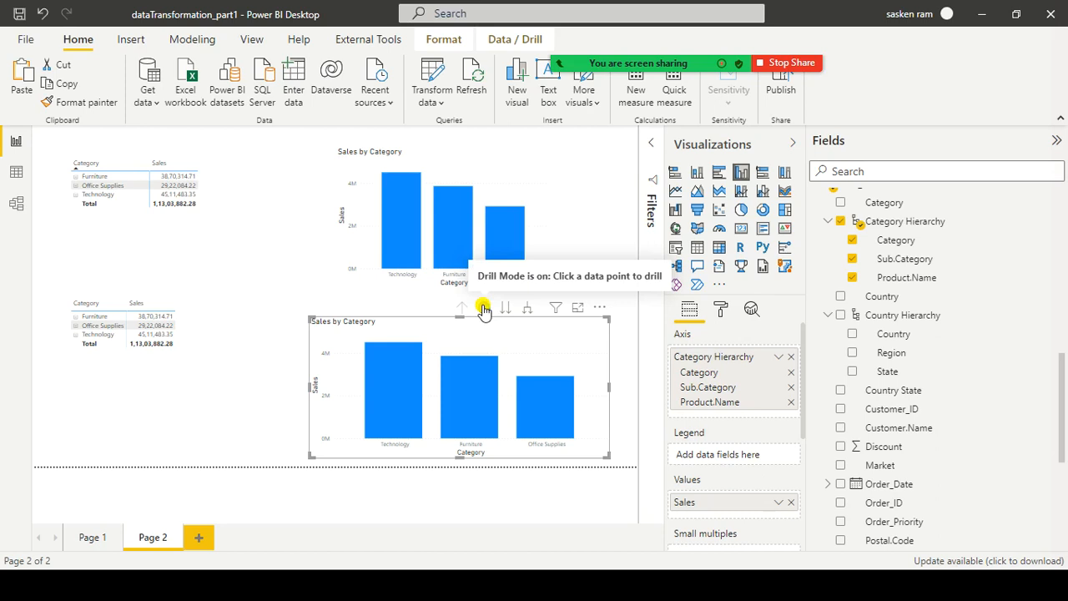
{"action": "mouse_move", "coordinate": [398, 404]}
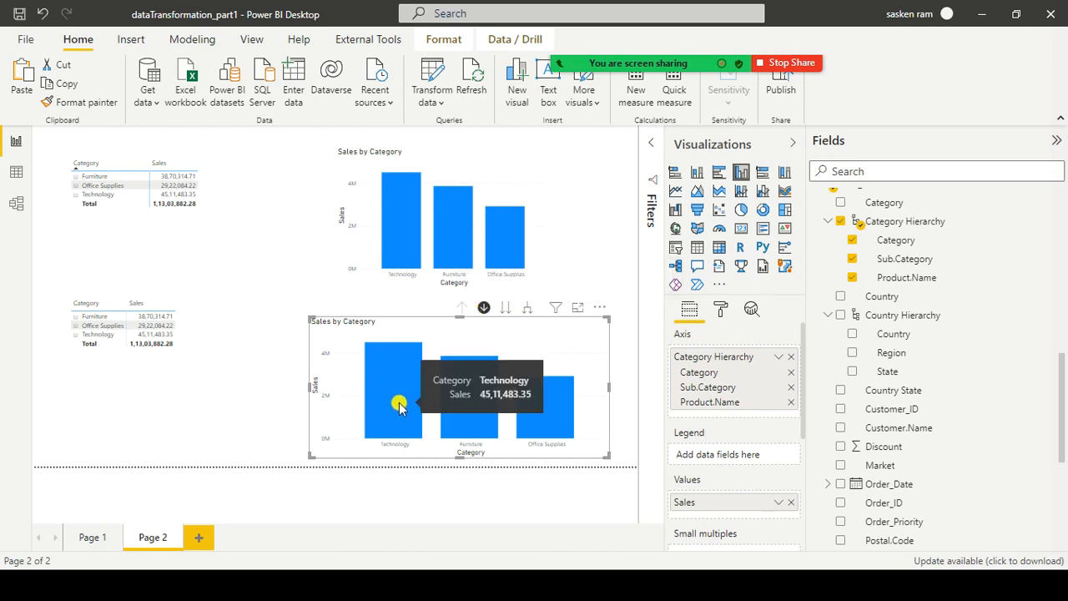
{"action": "left_click", "coordinate": [399, 404]}
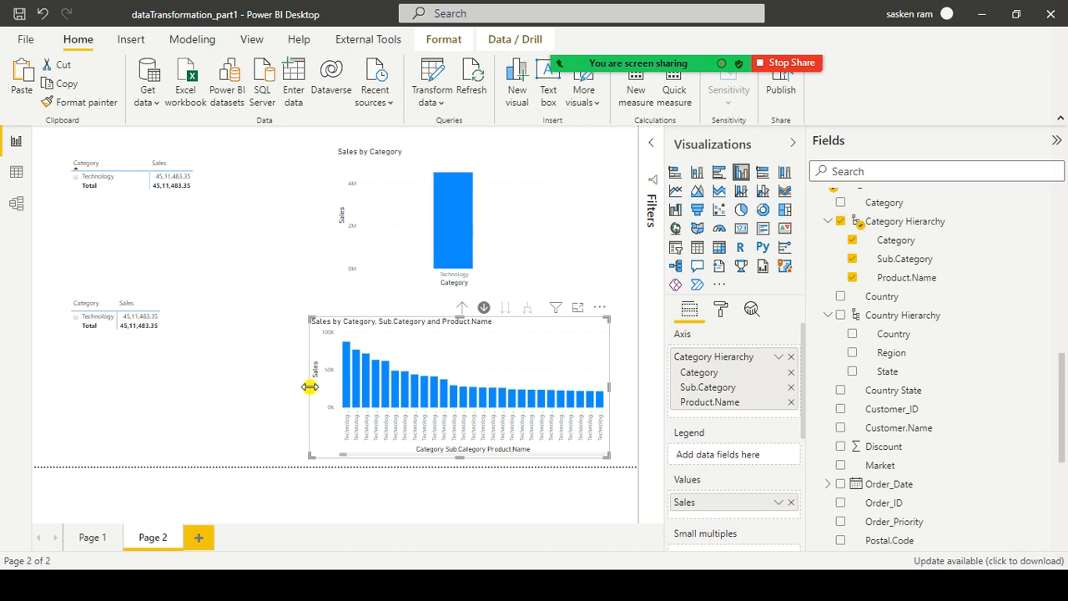
{"action": "left_click_drag", "start_coordinate": [309, 386], "coordinate": [224, 378]}
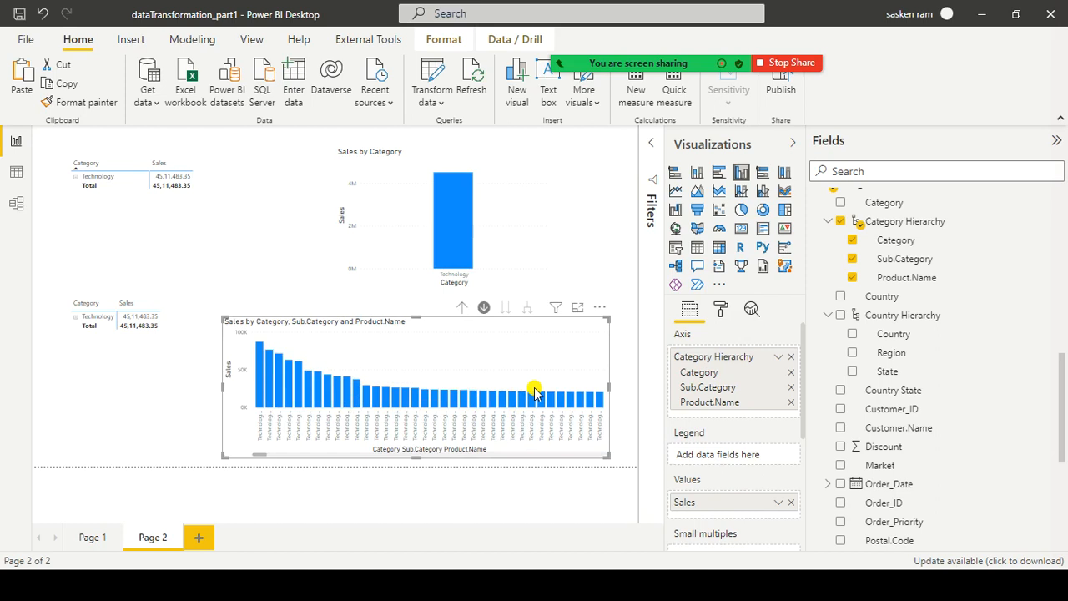
Drill the lower column chart back up through Technology's sub-categories to the category level.
{"action": "left_click", "coordinate": [463, 311]}
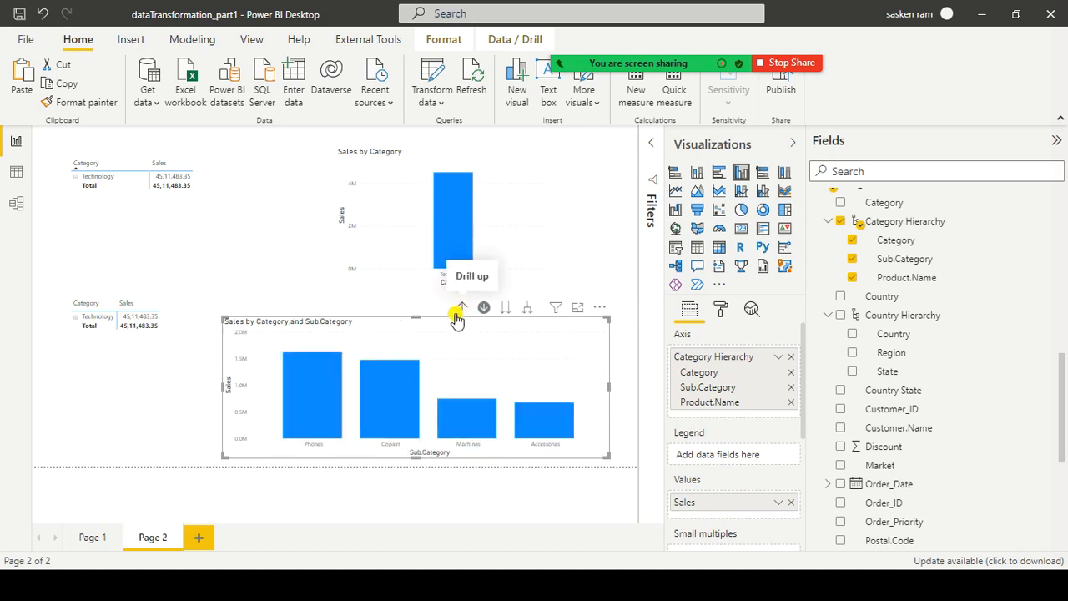
{"action": "mouse_move", "coordinate": [304, 397]}
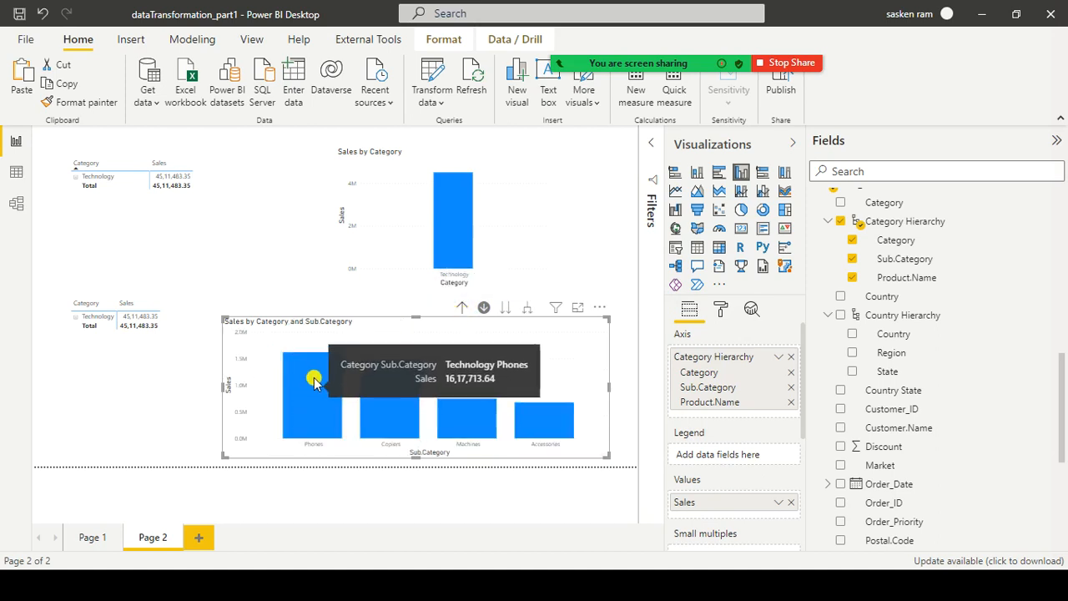
{"action": "left_click", "coordinate": [456, 310]}
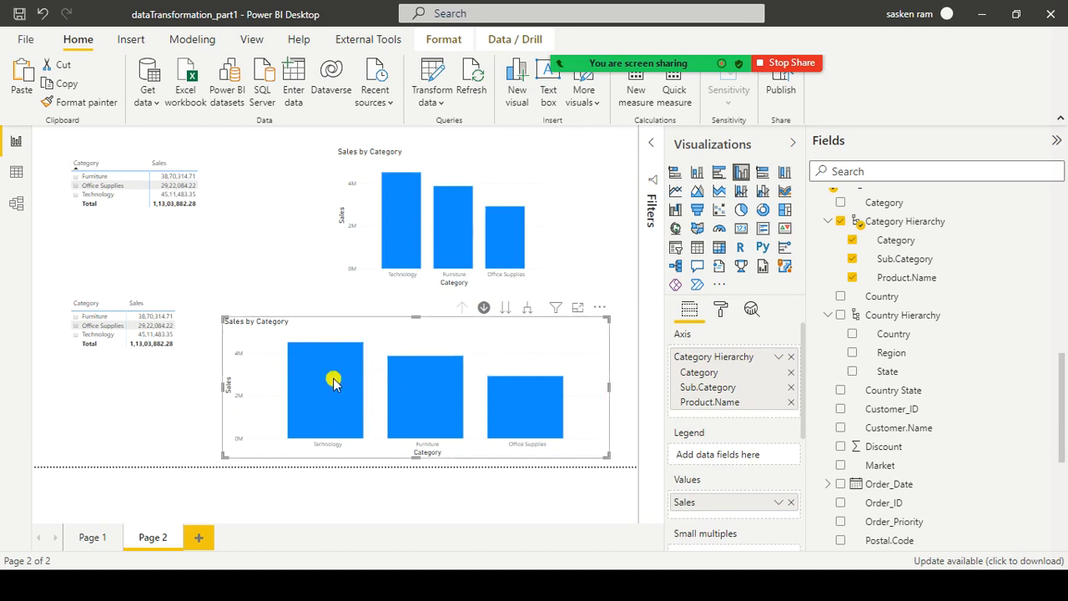
Drill the lower column chart into Technology again and open the products of its Machines sub-category.
{"action": "mouse_move", "coordinate": [334, 402]}
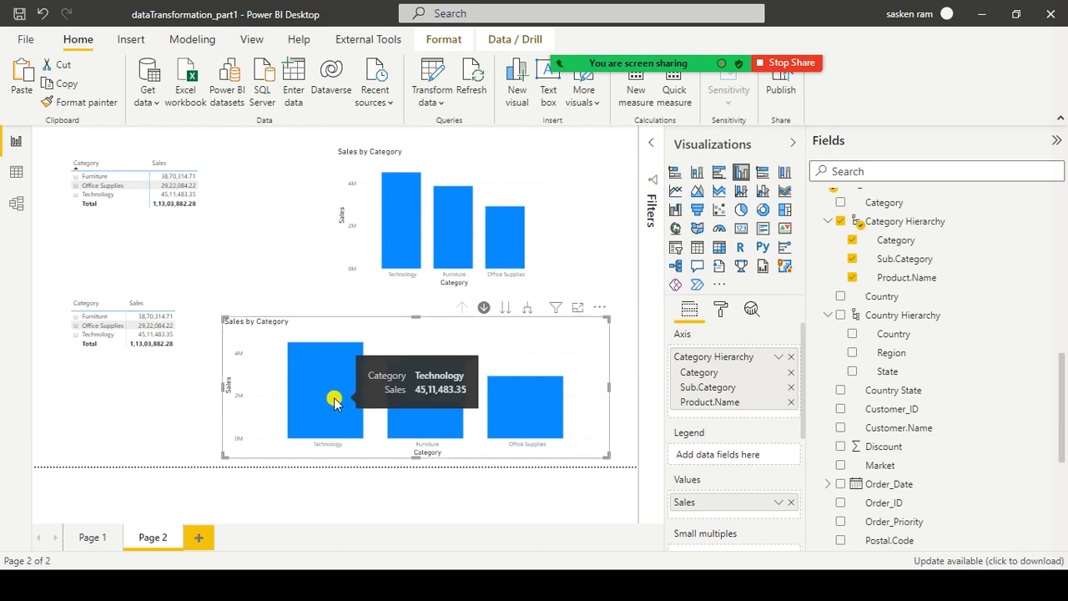
{"action": "left_click", "coordinate": [333, 402]}
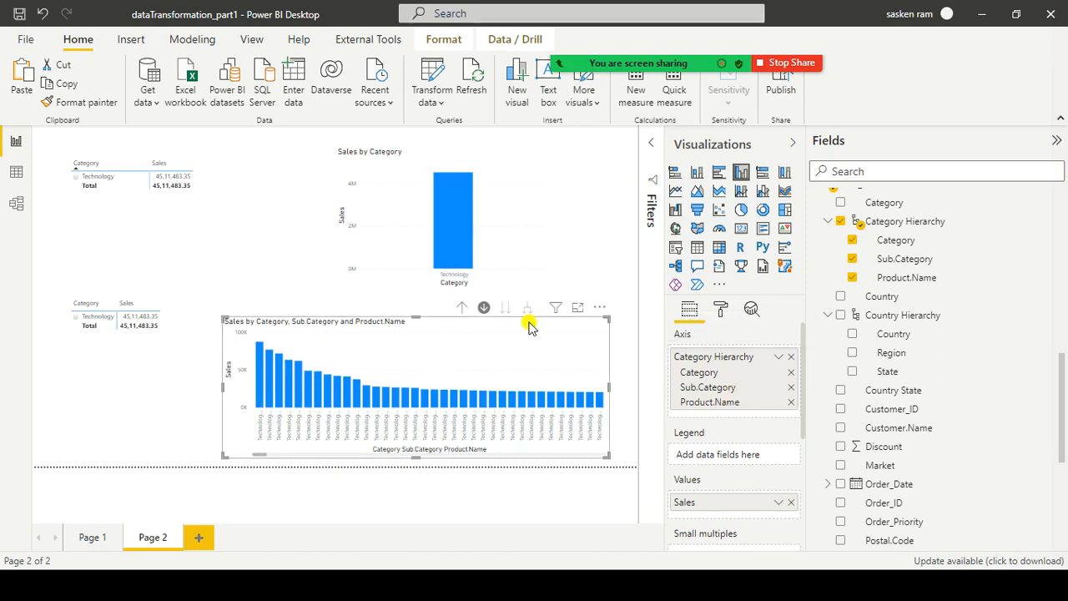
{"action": "left_click", "coordinate": [465, 308]}
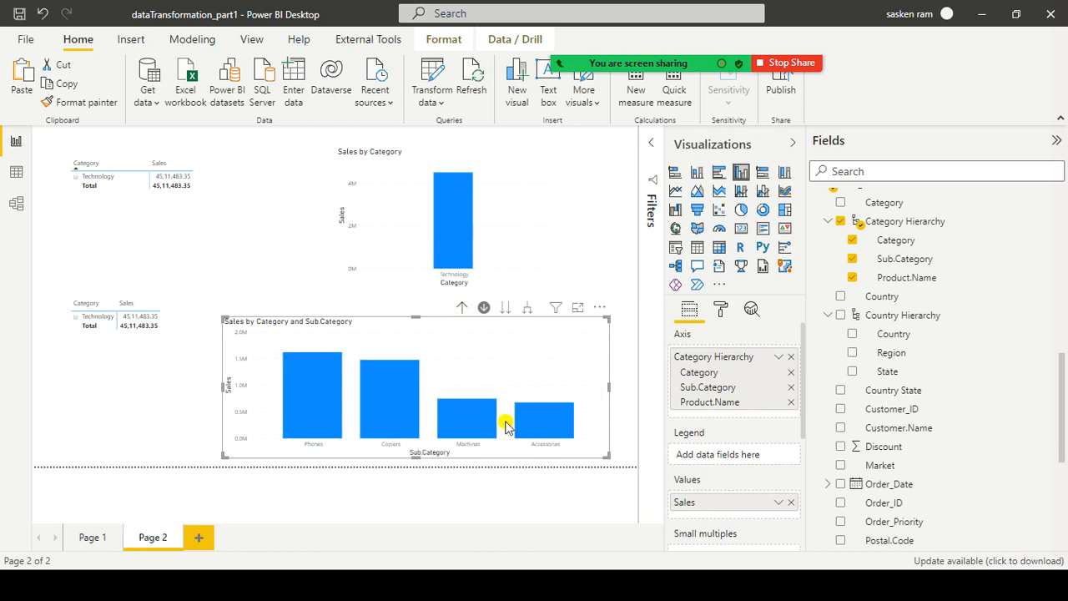
{"action": "left_click", "coordinate": [471, 428]}
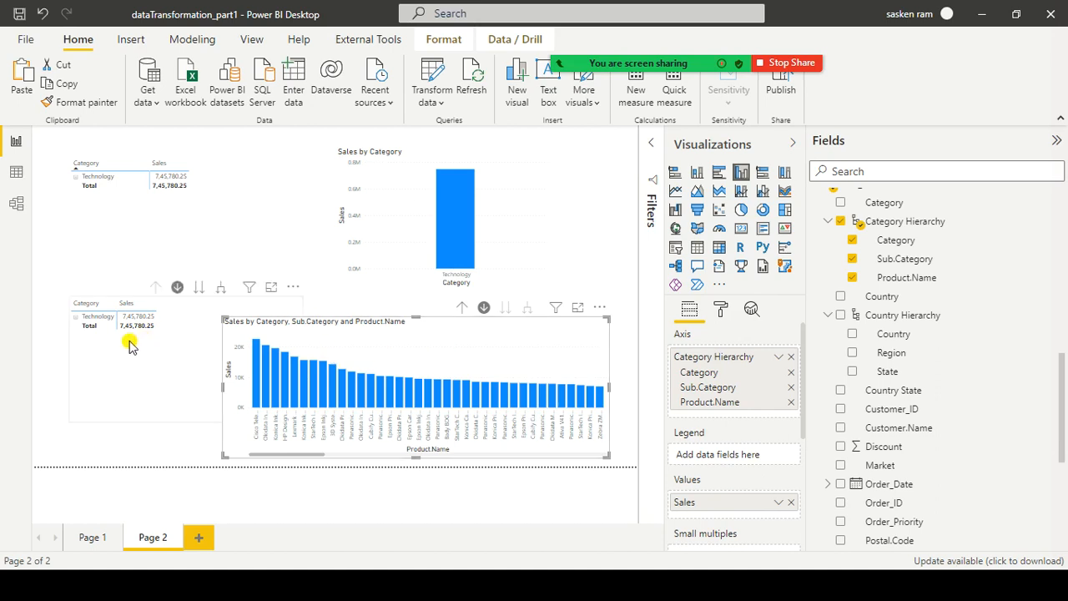
Make the lower matrix narrower and shorter and place it clear of the column chart, below the upper matrix.
{"action": "left_click_drag", "start_coordinate": [119, 267], "coordinate": [292, 333]}
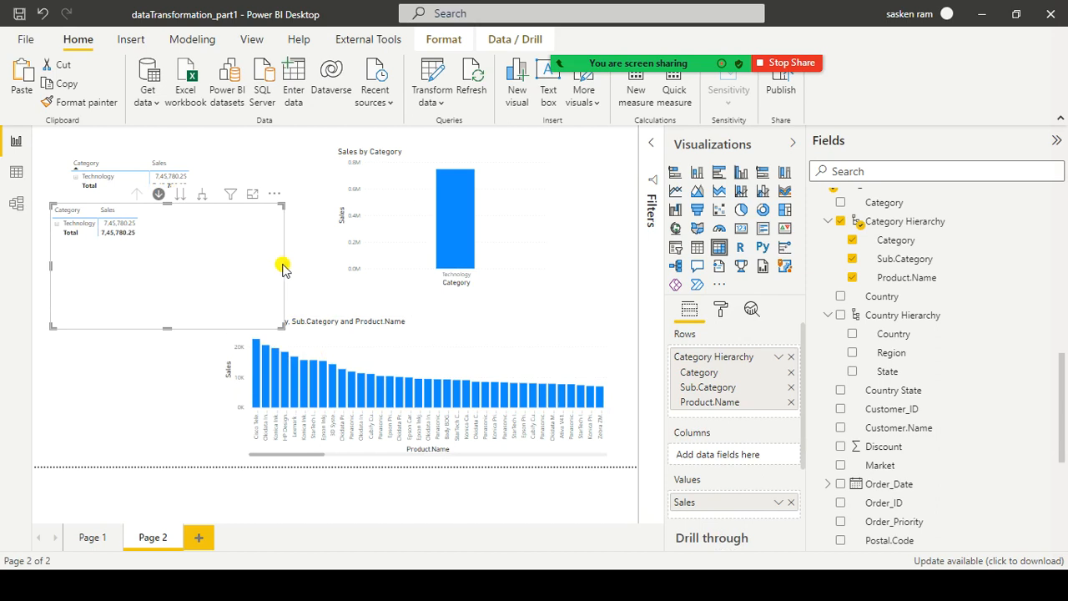
{"action": "left_click_drag", "start_coordinate": [283, 263], "coordinate": [221, 260]}
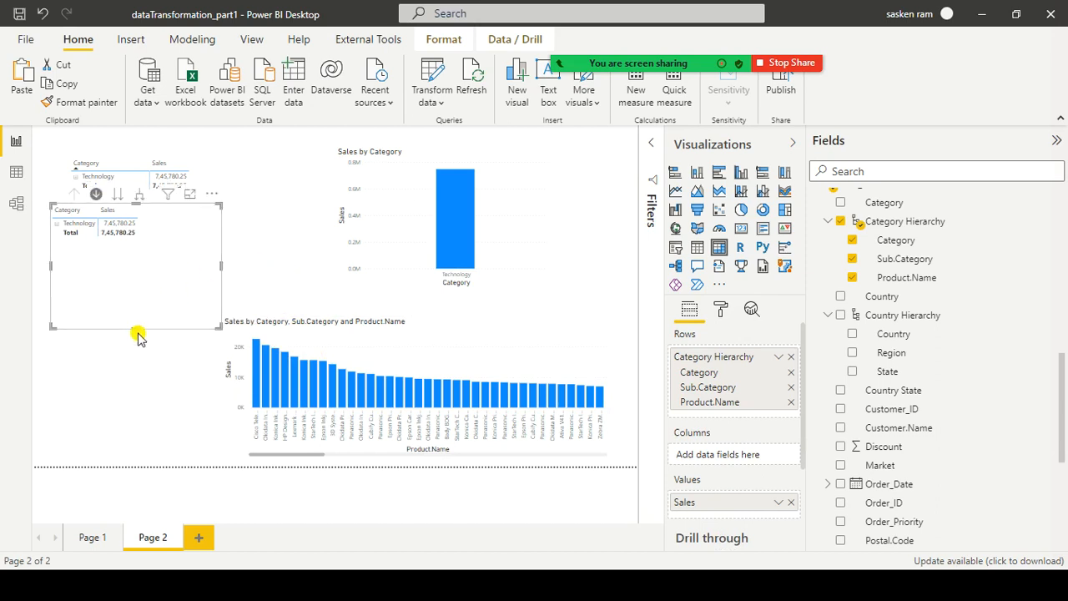
{"action": "mouse_move", "coordinate": [138, 328]}
{"action": "left_mouse_down"}
{"action": "mouse_move", "coordinate": [143, 282]}
{"action": "mouse_move", "coordinate": [138, 309]}
{"action": "left_mouse_up"}
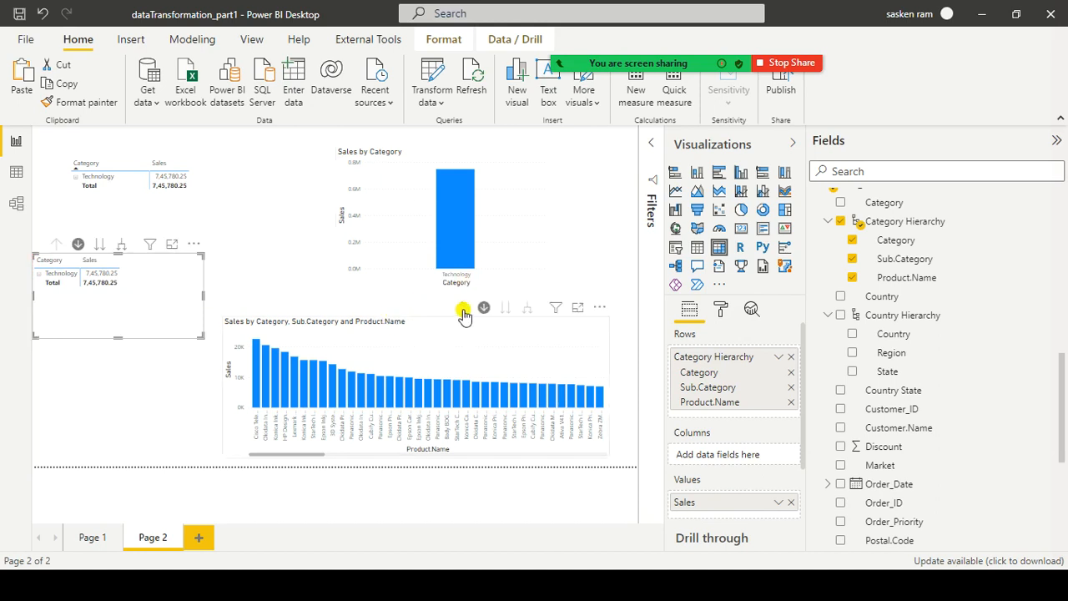
Drill the lower column chart up from the Machines products to the category level.
{"action": "left_click", "coordinate": [463, 313]}
{"action": "left_click", "coordinate": [463, 313]}
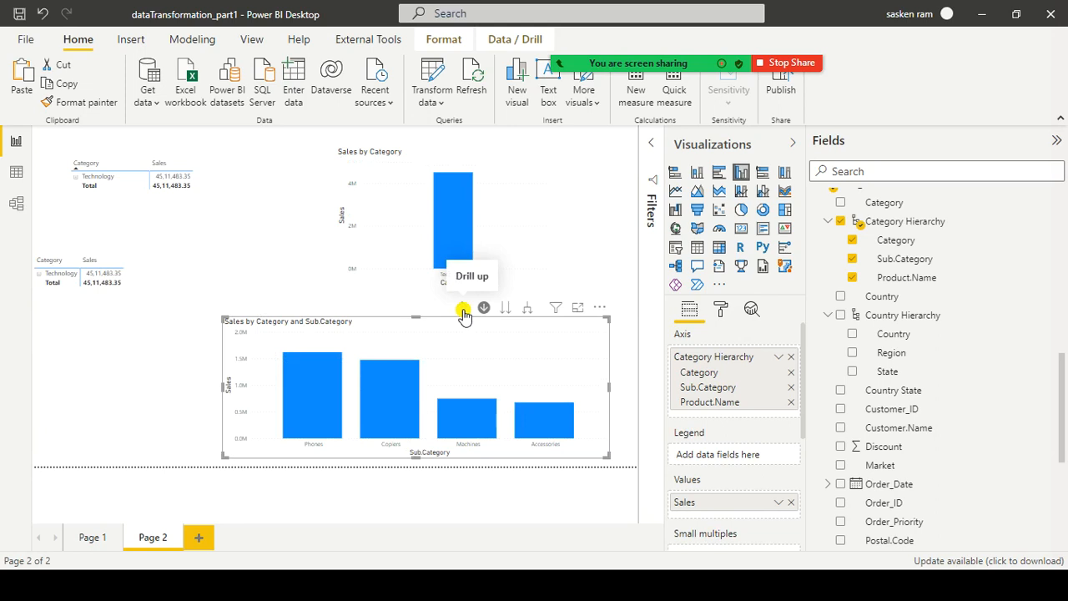
{"action": "left_click", "coordinate": [462, 313]}
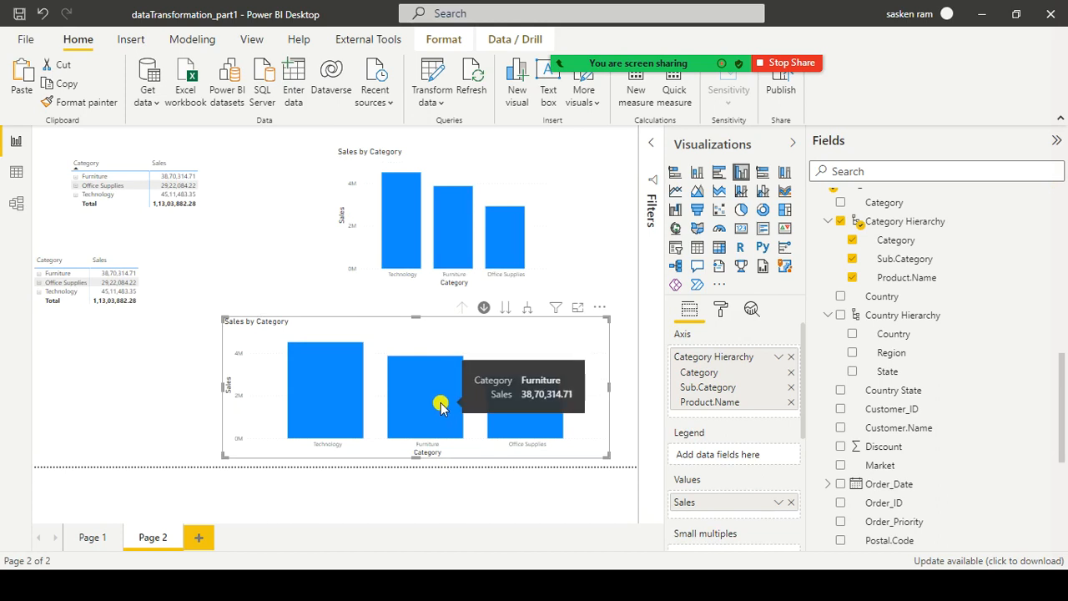
Drill the lower column chart into Furniture and expand Furniture to its sub-categories in the lower matrix.
{"action": "left_click", "coordinate": [485, 308]}
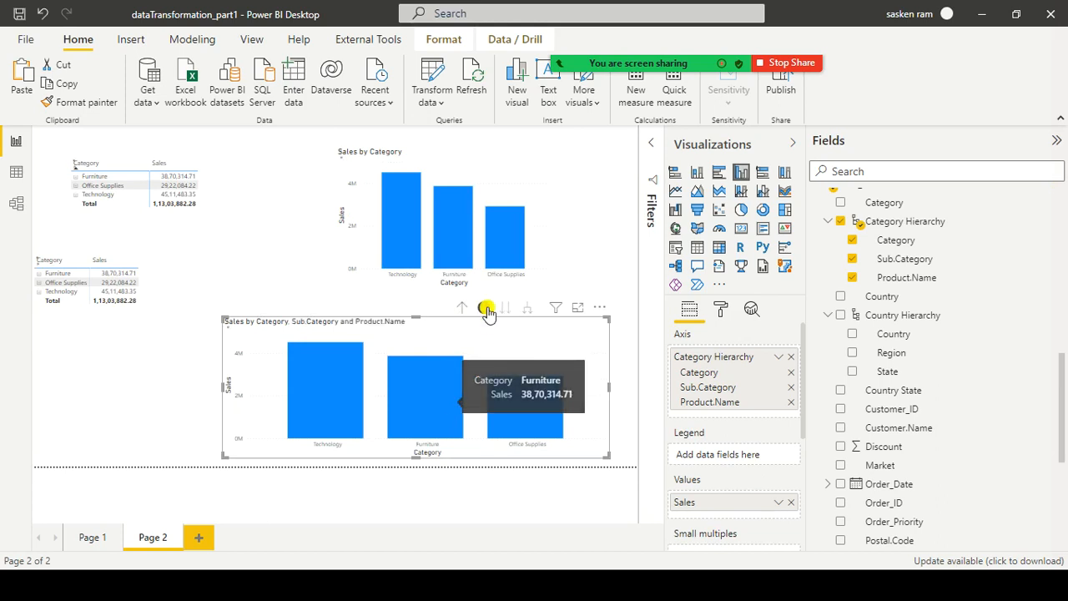
{"action": "left_click", "coordinate": [435, 377]}
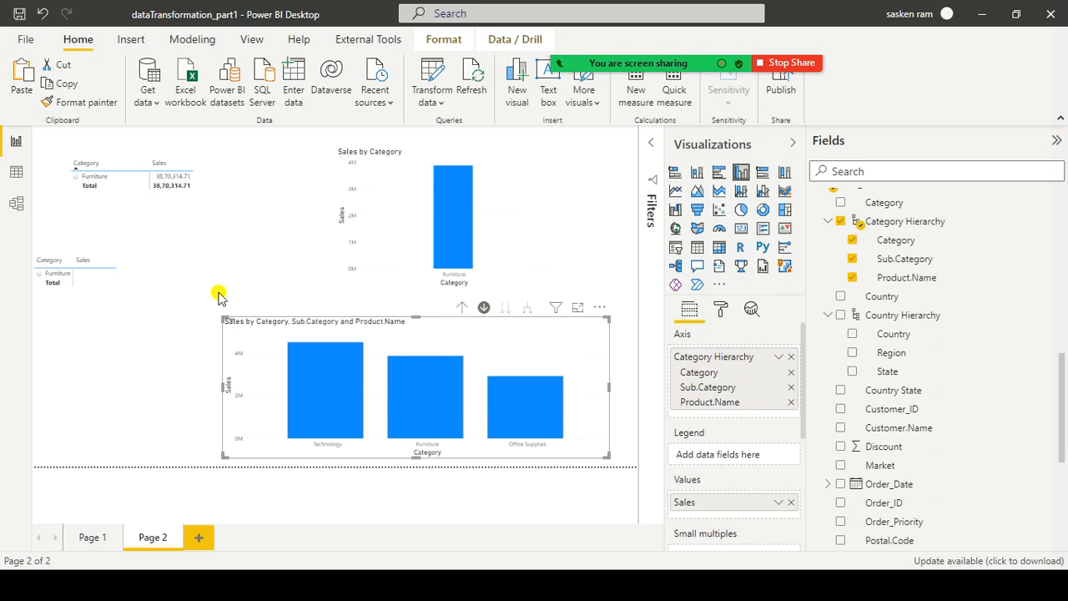
{"action": "left_click", "coordinate": [38, 275]}
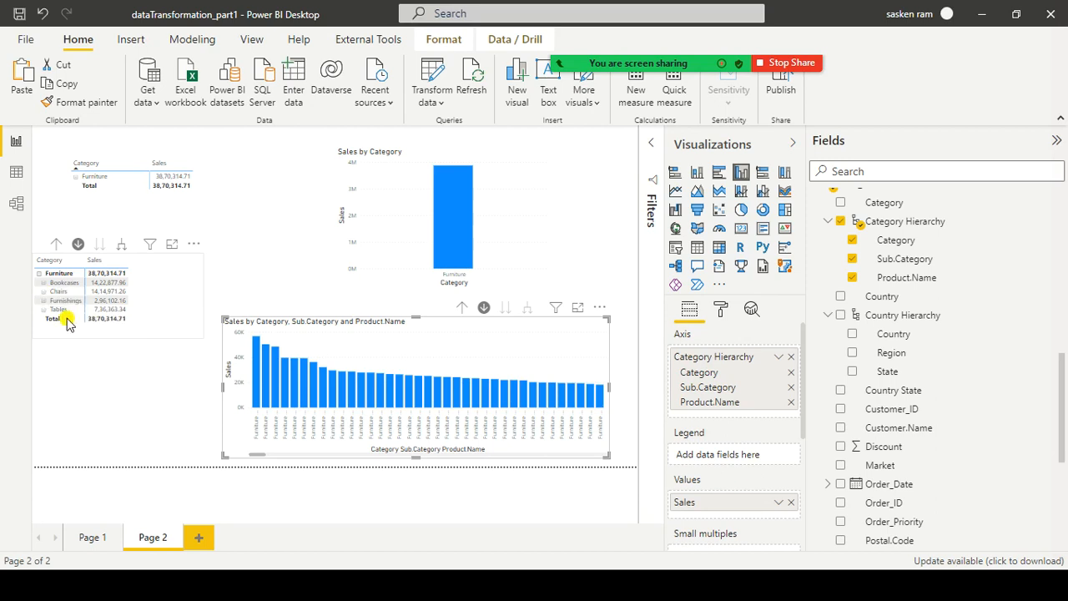
Return the lower column chart to the category level, and drill through Furniture into the products of Furnishings.
{"action": "left_click", "coordinate": [459, 308]}
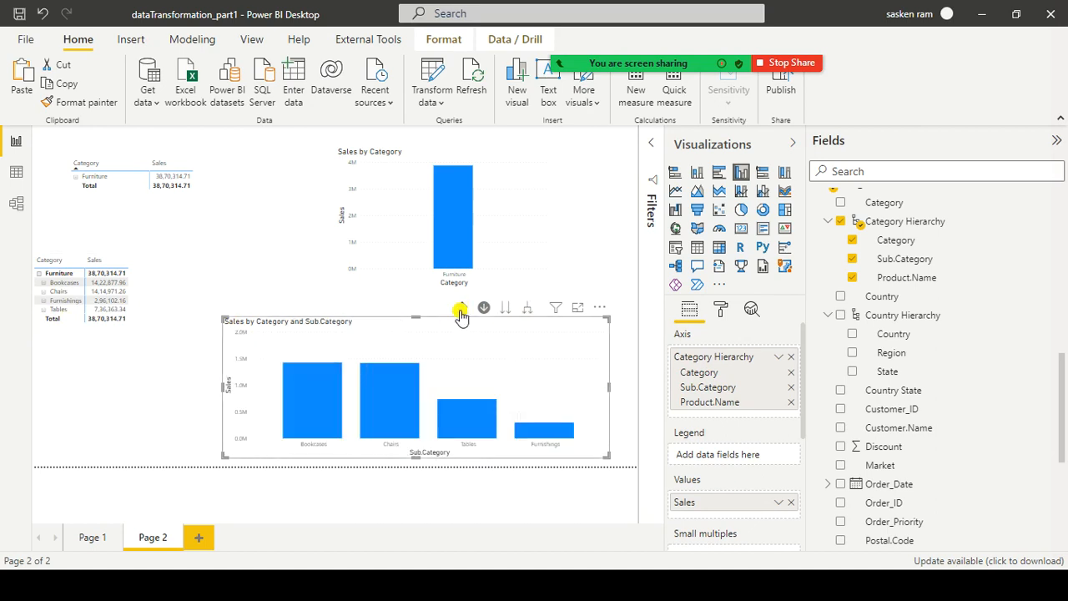
{"action": "left_click", "coordinate": [462, 308]}
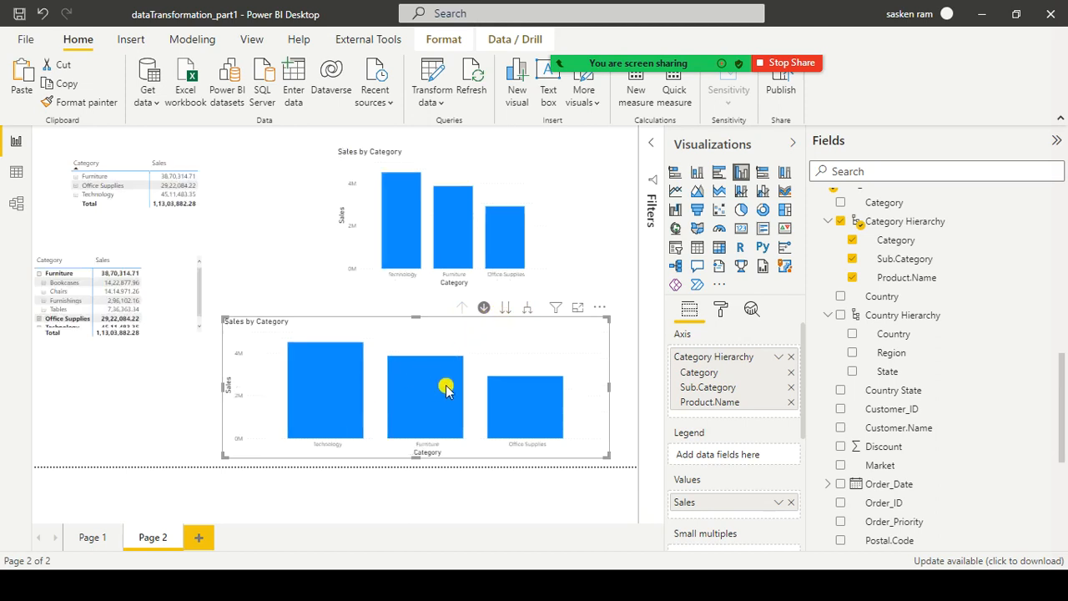
{"action": "mouse_move", "coordinate": [442, 389]}
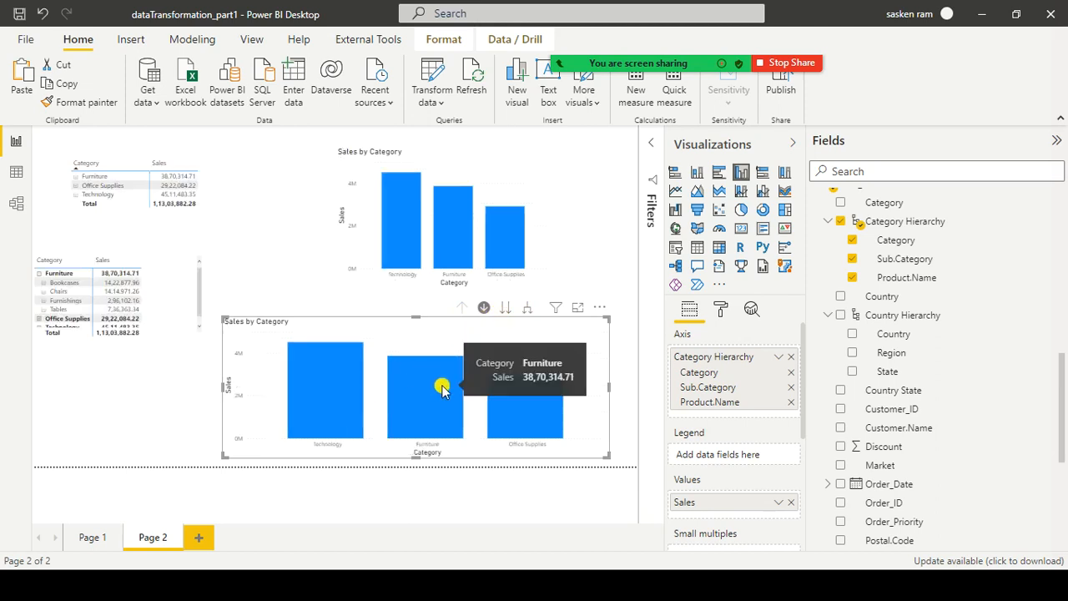
{"action": "left_click", "coordinate": [442, 389]}
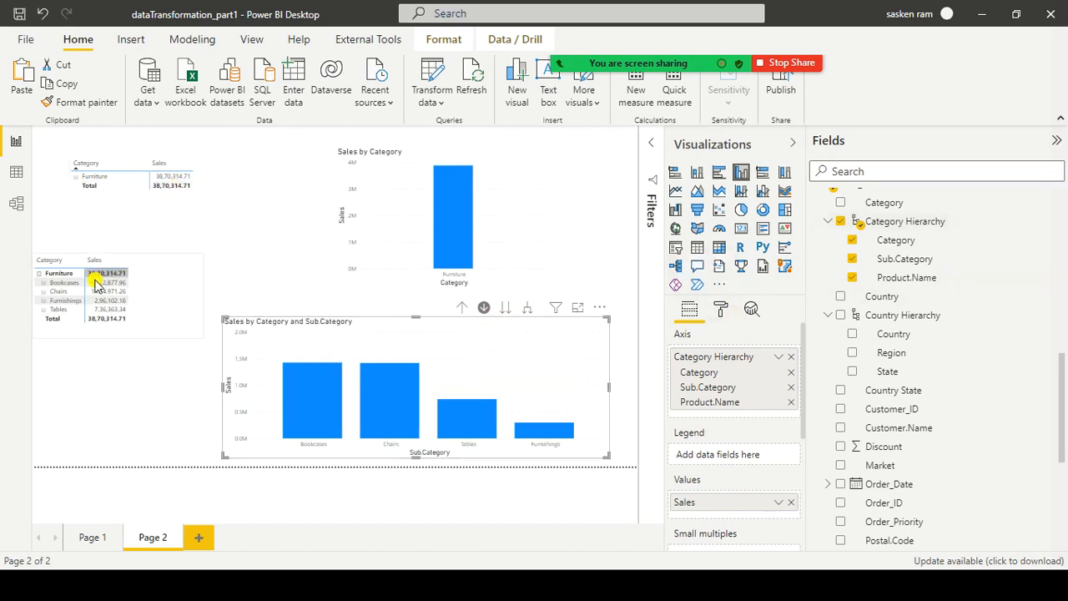
{"action": "left_click", "coordinate": [565, 433]}
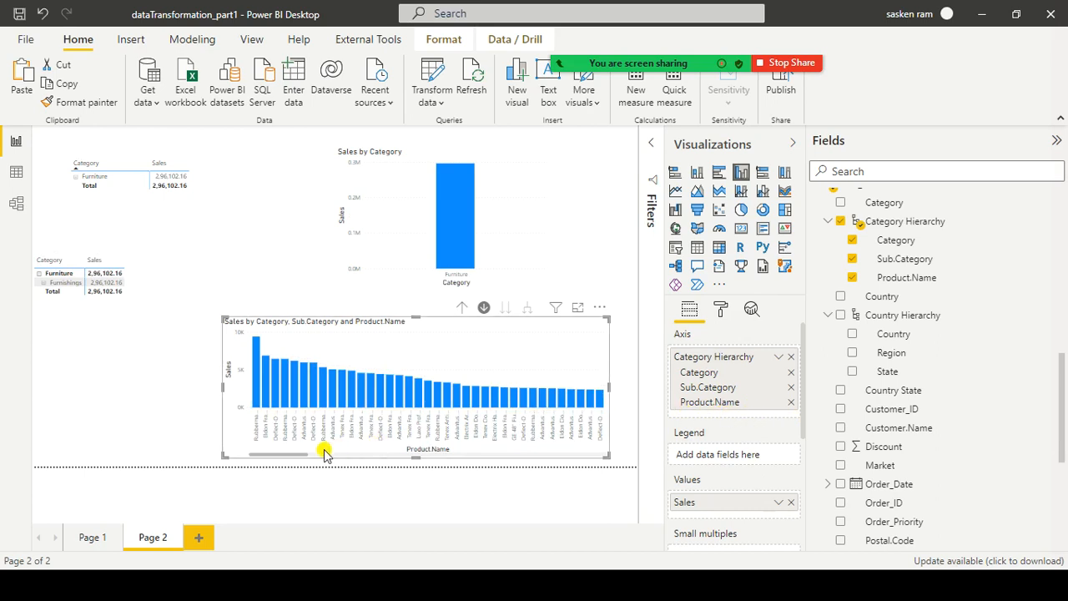
Make the lower column chart wider and much taller so its product names are readable, and shift it against the page's lower-right corner.
{"action": "left_click", "coordinate": [219, 390]}
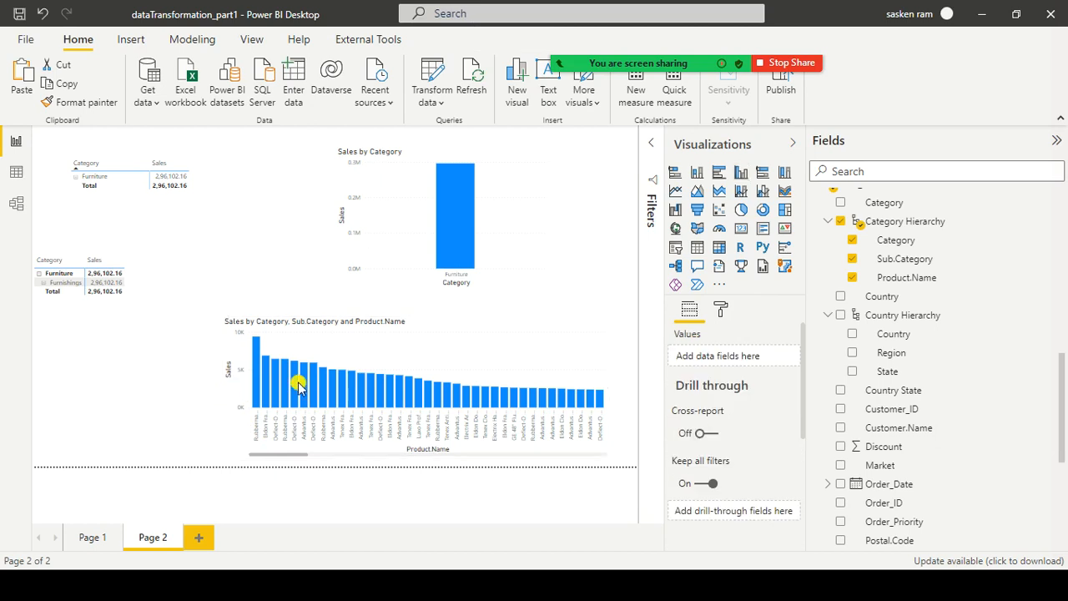
{"action": "left_click", "coordinate": [384, 357]}
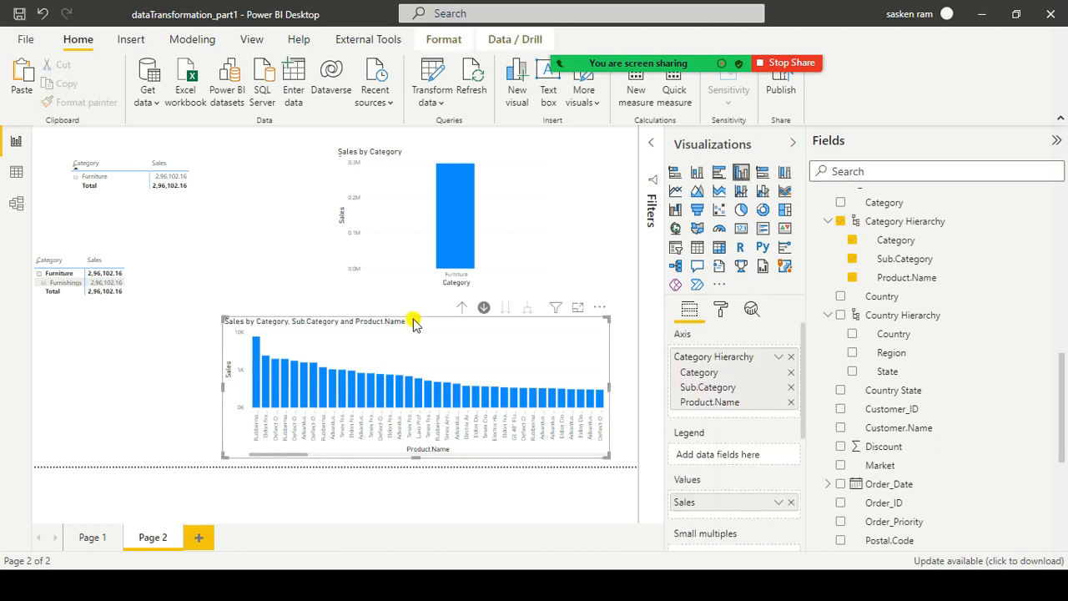
{"action": "left_click", "coordinate": [483, 307]}
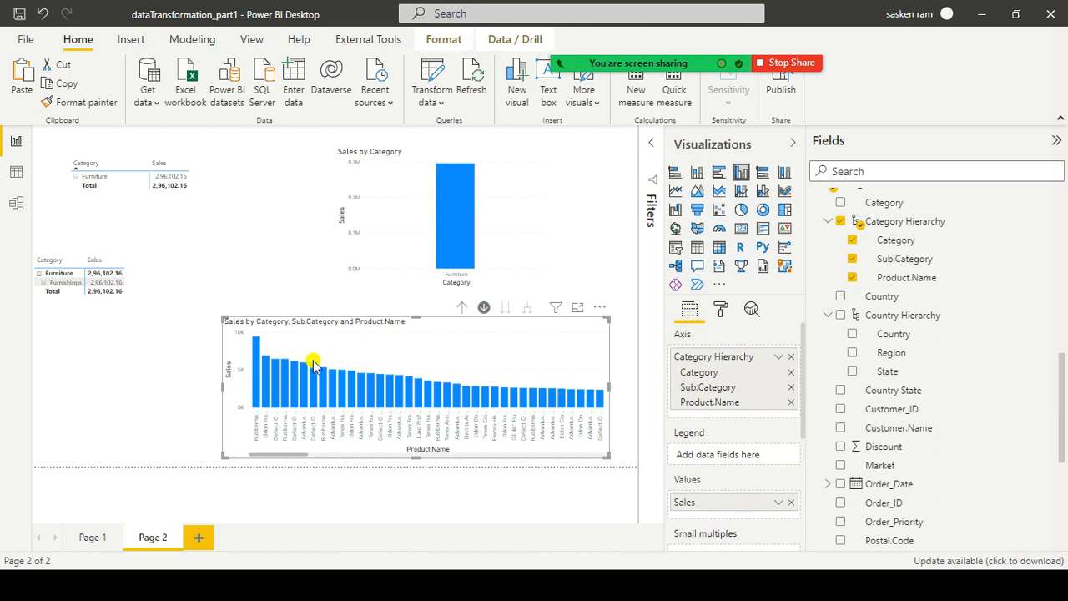
{"action": "left_click_drag", "start_coordinate": [201, 385], "coordinate": [140, 372]}
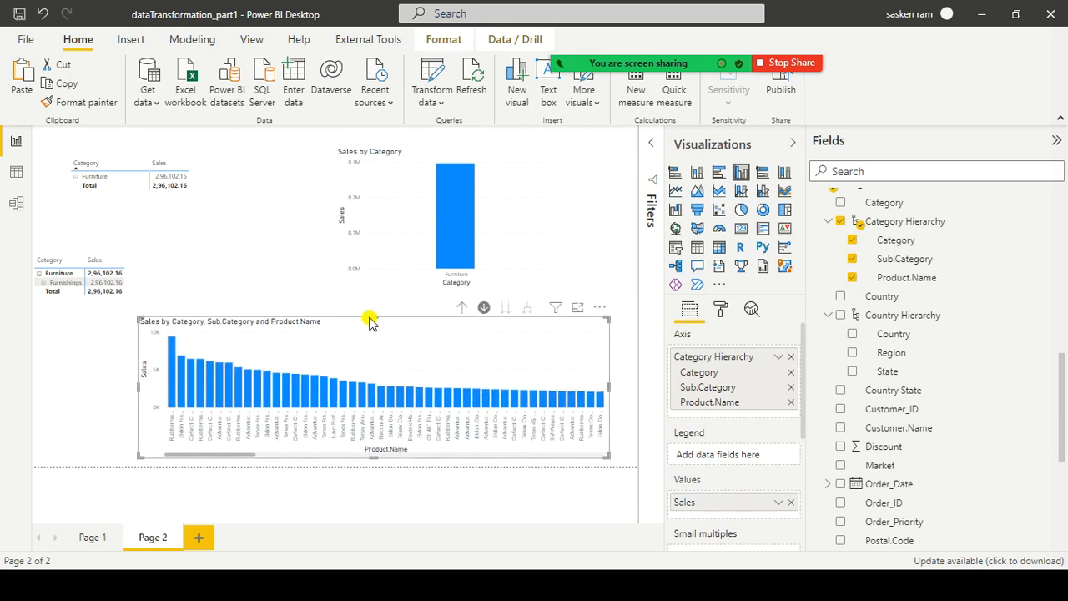
{"action": "left_click_drag", "start_coordinate": [371, 317], "coordinate": [391, 242]}
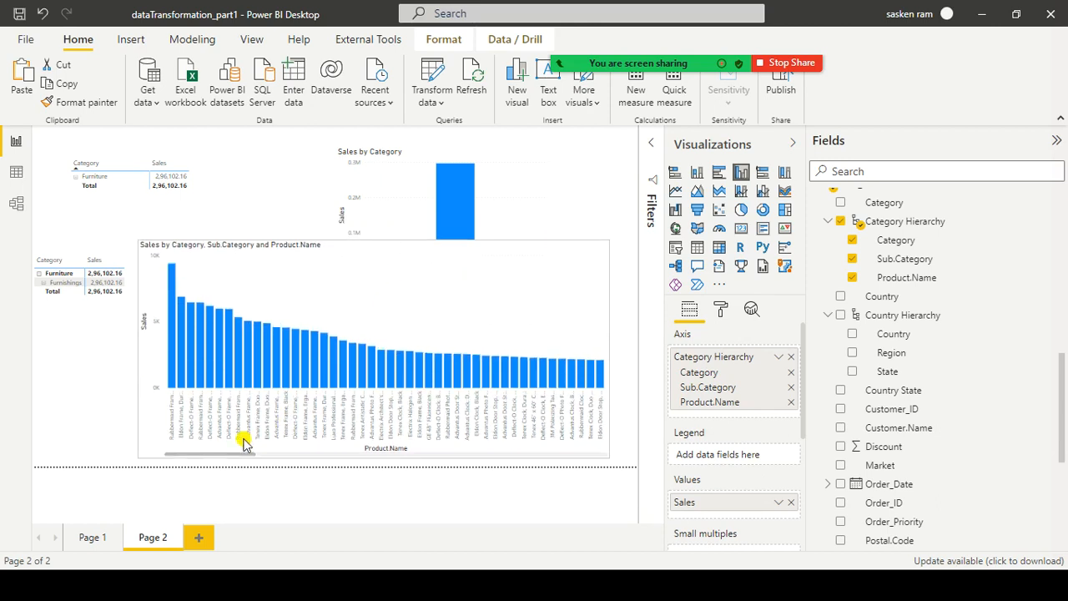
{"action": "left_click_drag", "start_coordinate": [226, 455], "coordinate": [184, 460]}
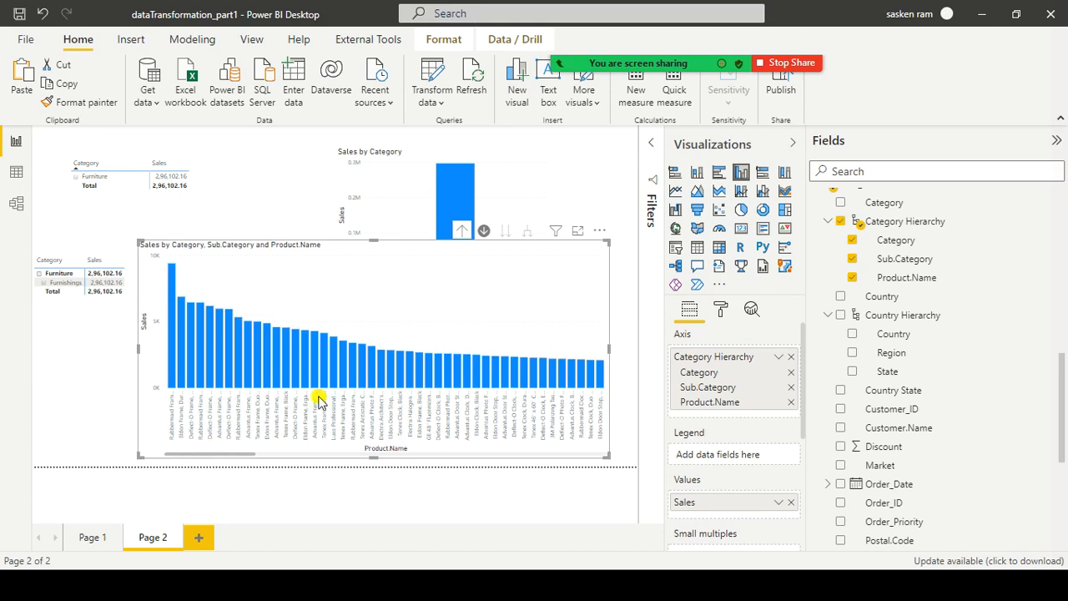
{"action": "left_click_drag", "start_coordinate": [371, 242], "coordinate": [423, 153]}
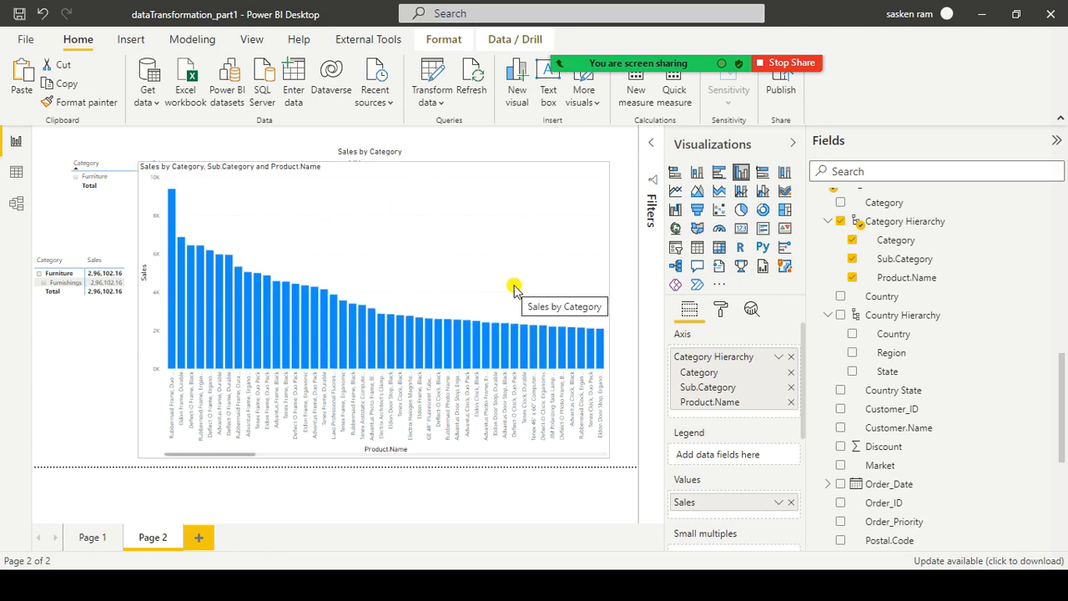
{"action": "scroll", "coordinate": [515, 287], "scroll_direction": "down", "scroll_amount": 3}
{"action": "left_click_drag", "start_coordinate": [357, 448], "coordinate": [511, 463]}
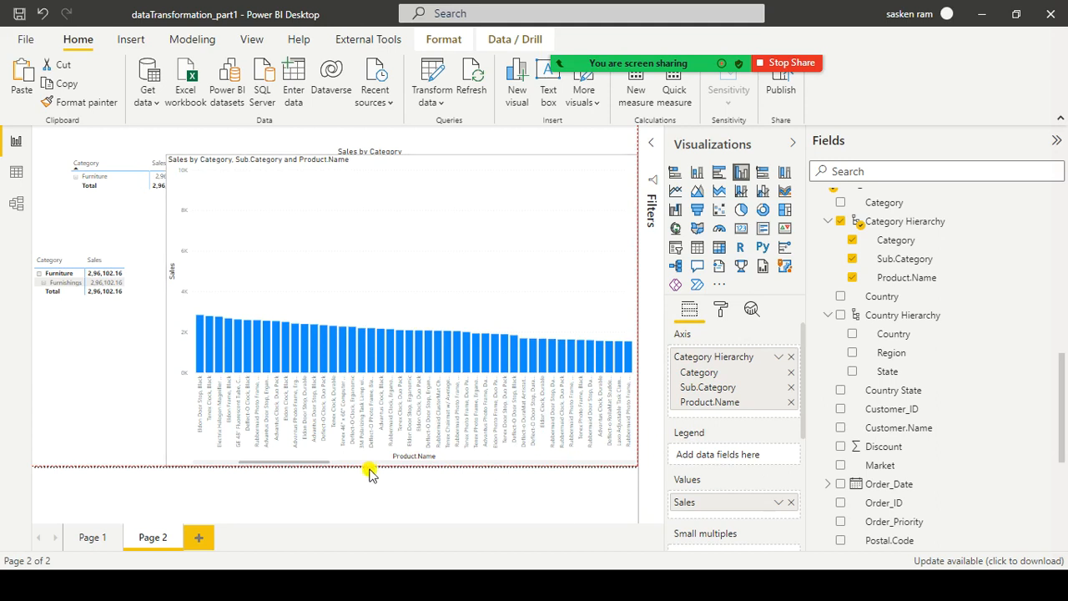
Expand Furnishings to its individual products in the lower matrix.
{"action": "left_click", "coordinate": [45, 282]}
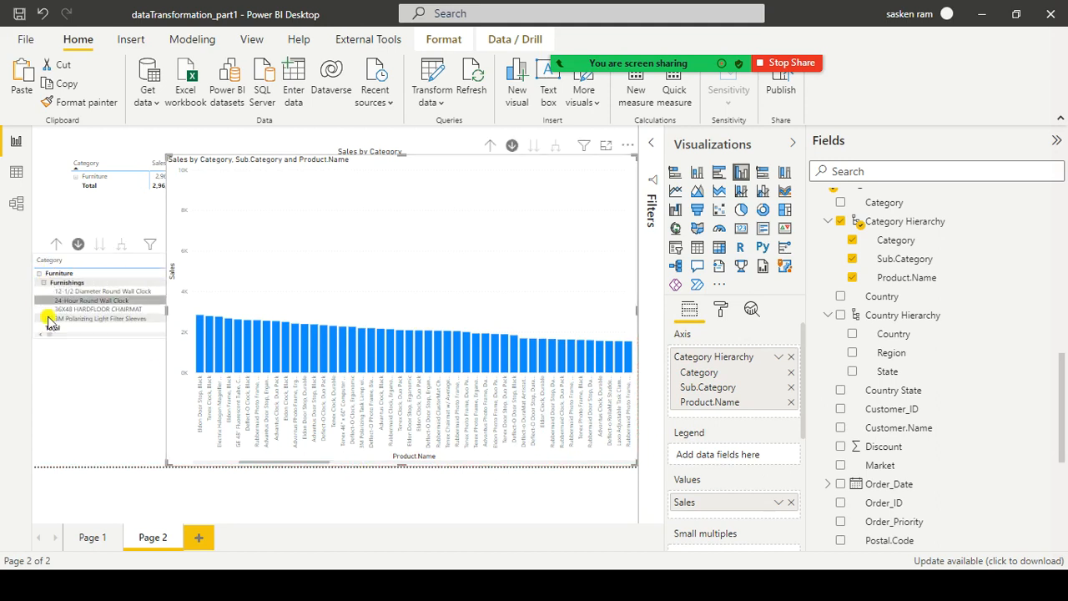
{"action": "left_click", "coordinate": [96, 304]}
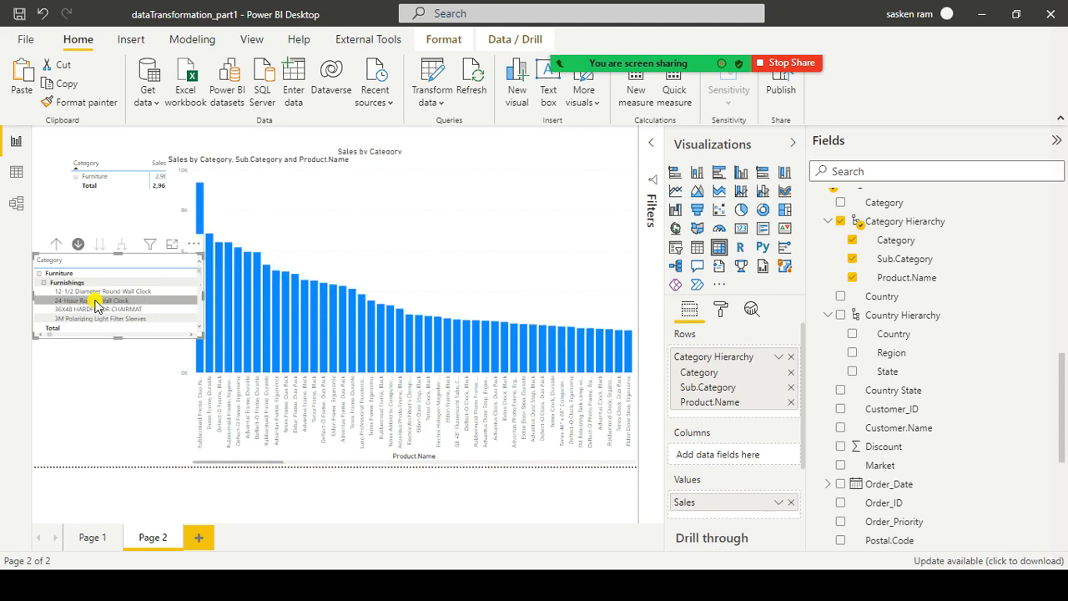
{"action": "left_click", "coordinate": [104, 302]}
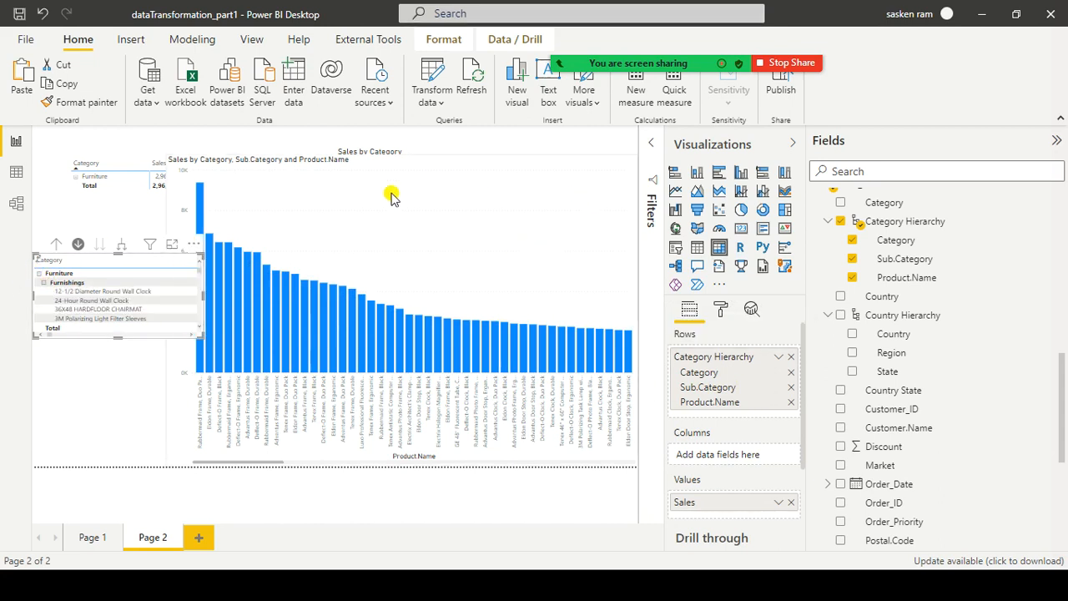
Reduce the lower column chart's height and reopen the Furnishings products by way of Furniture's sub-category level.
{"action": "left_click", "coordinate": [398, 257]}
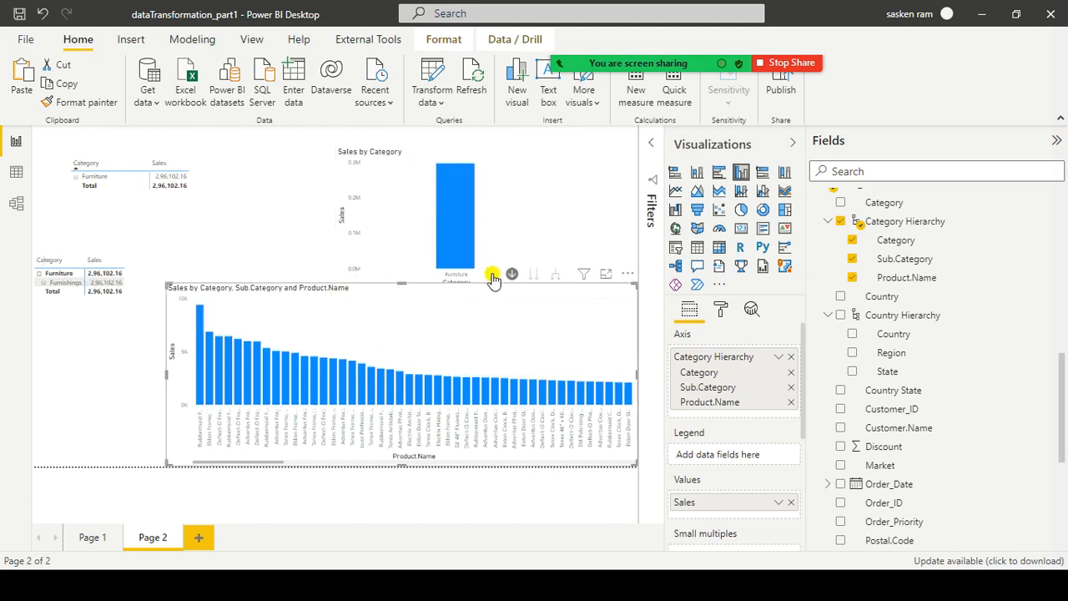
{"action": "left_click", "coordinate": [495, 275]}
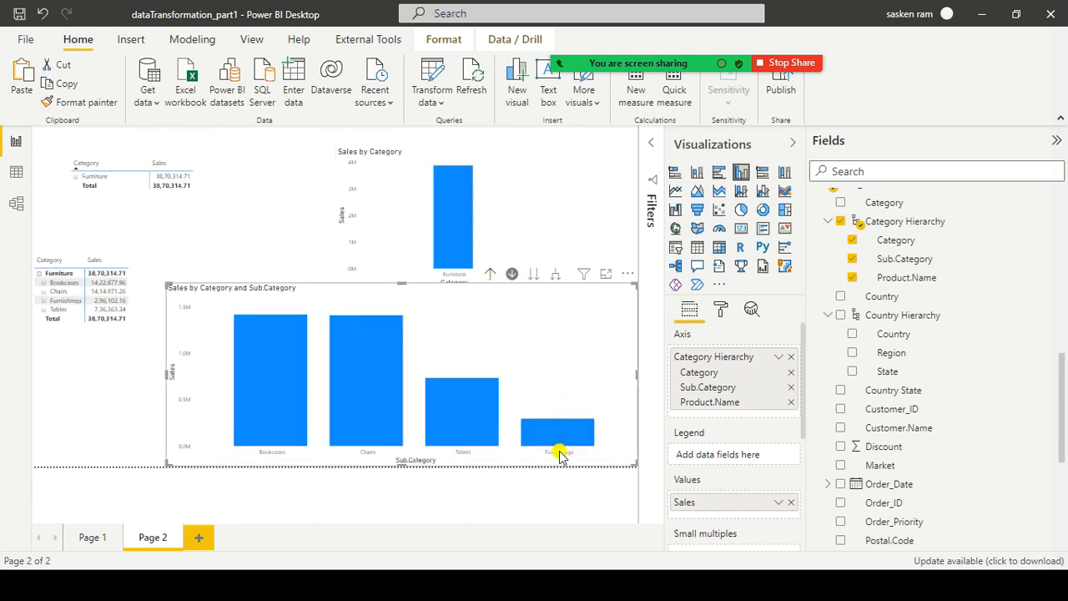
{"action": "mouse_move", "coordinate": [566, 440]}
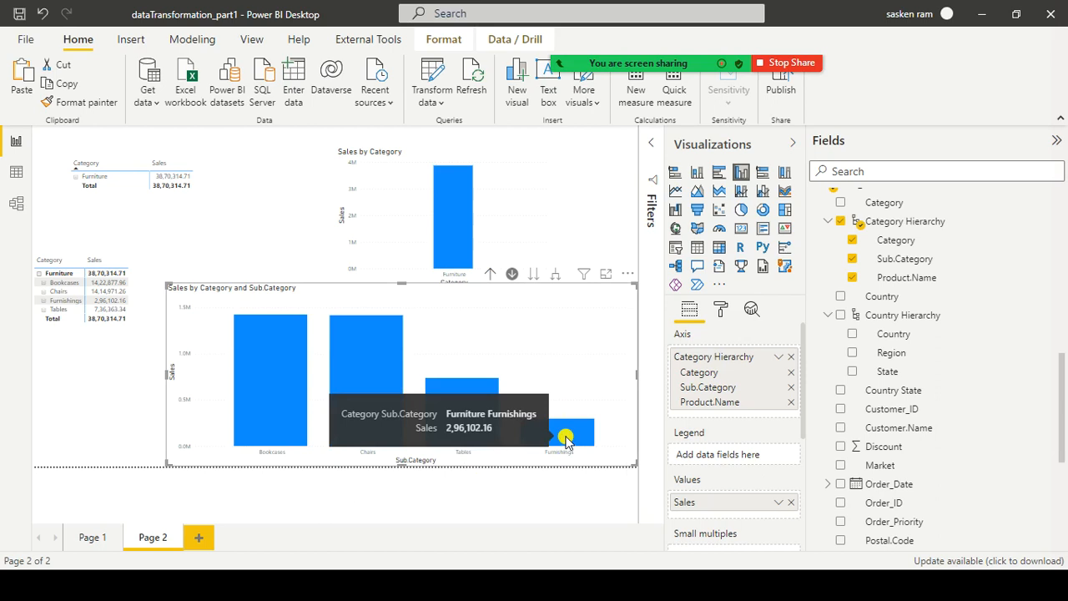
{"action": "left_click", "coordinate": [565, 439]}
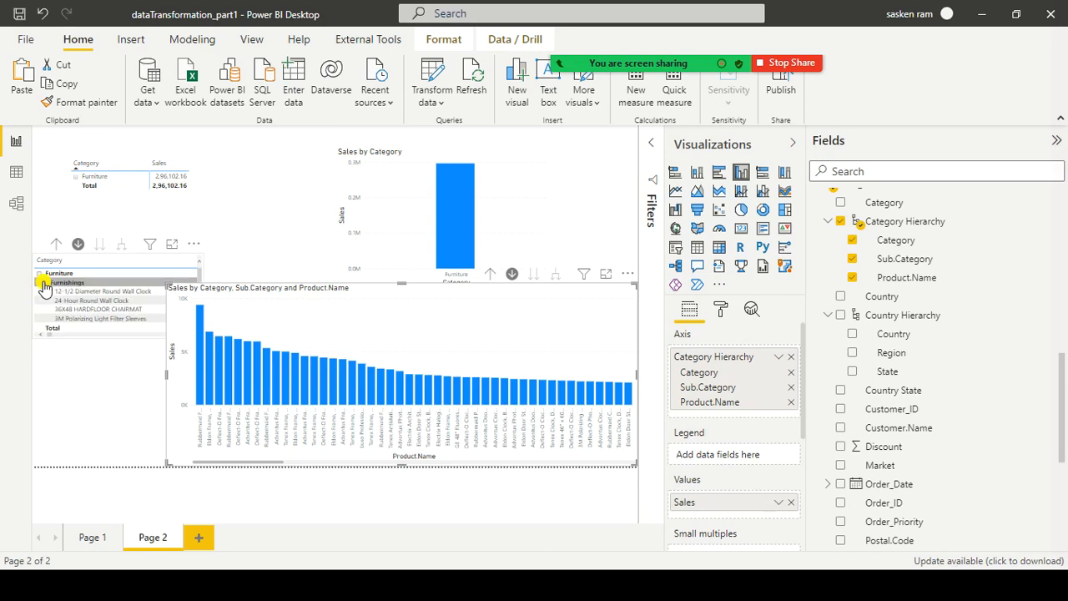
Stretch the lower matrix down to the page's lower edge and look through the product rows under Furnishings.
{"action": "left_click", "coordinate": [41, 284]}
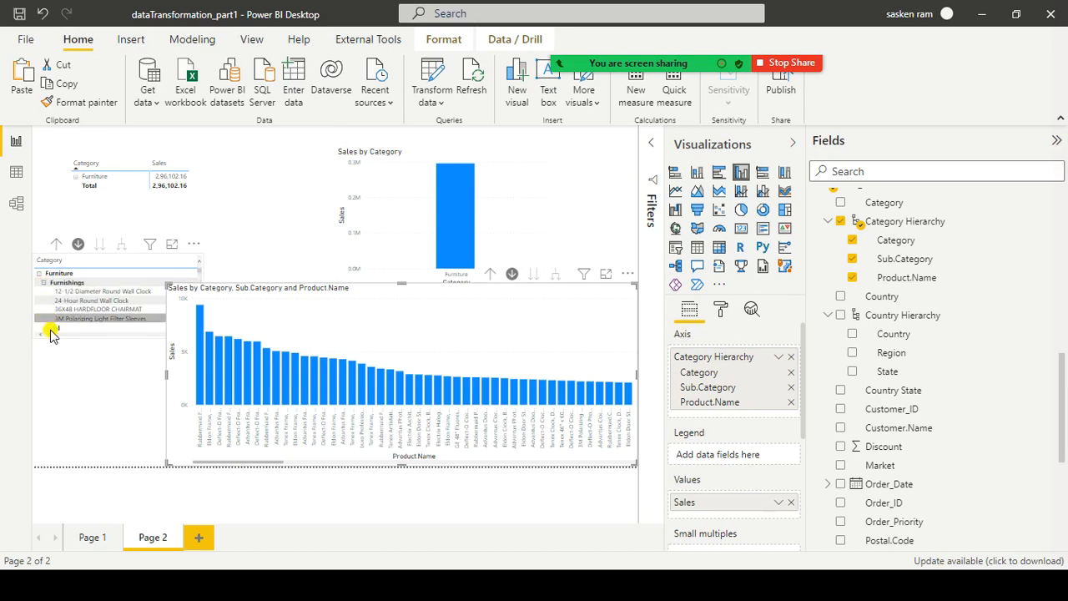
{"action": "left_click", "coordinate": [98, 342]}
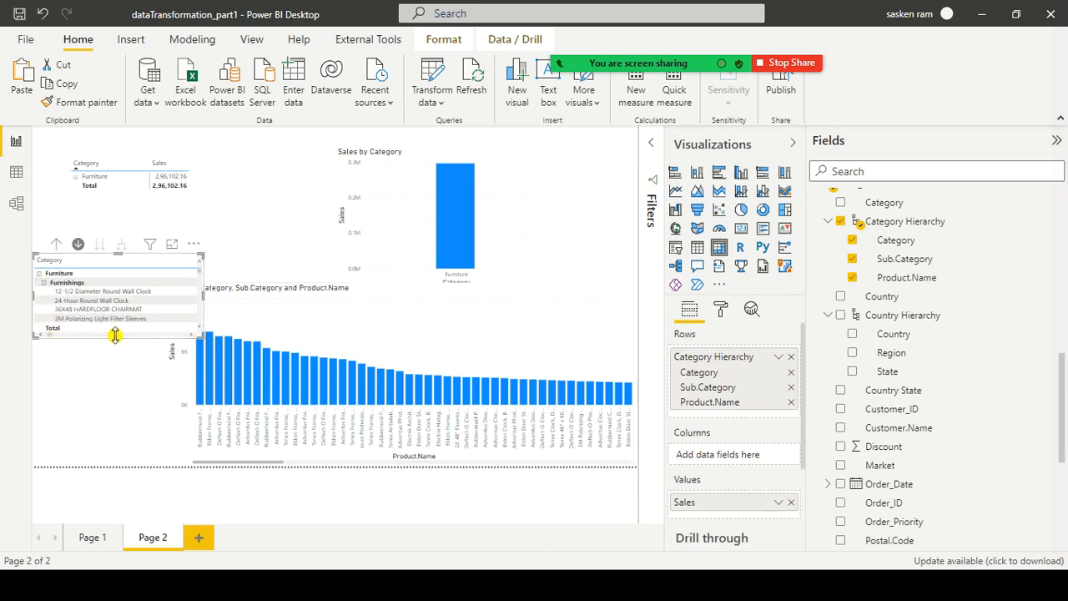
{"action": "left_click_drag", "start_coordinate": [110, 335], "coordinate": [95, 475]}
{"action": "scroll", "coordinate": [125, 338], "scroll_direction": "down", "scroll_amount": 5}
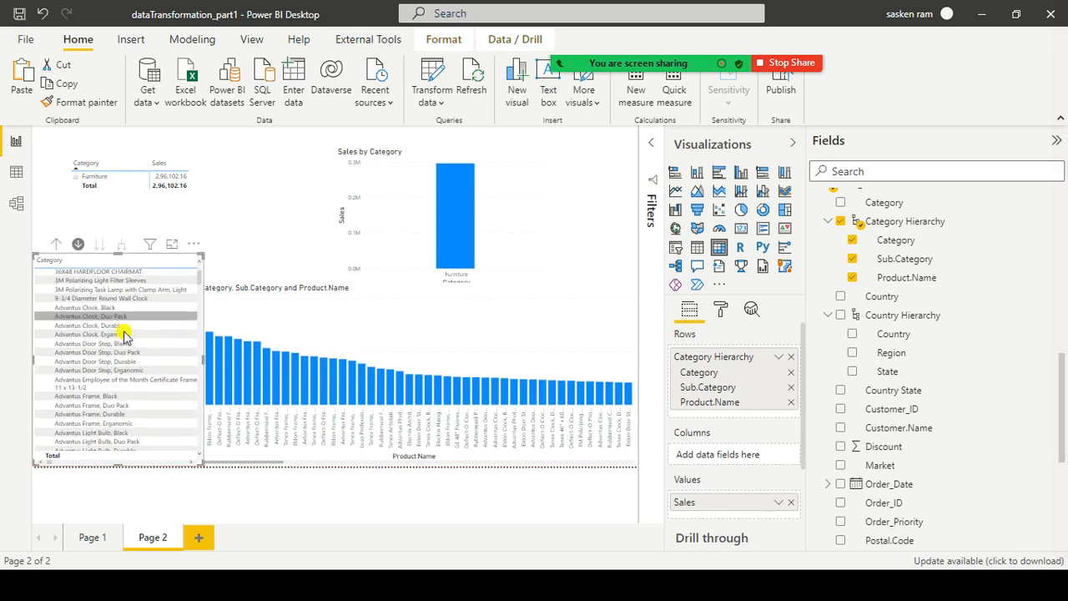
{"action": "scroll", "coordinate": [125, 337], "scroll_direction": "up", "scroll_amount": 5}
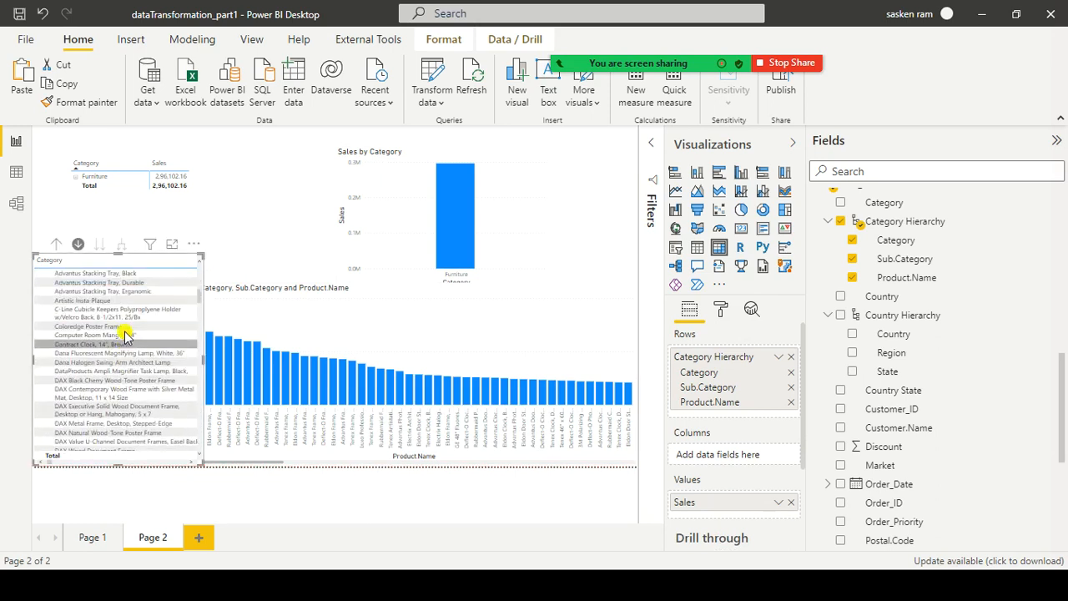
{"action": "scroll", "coordinate": [125, 338], "scroll_direction": "up", "scroll_amount": 1}
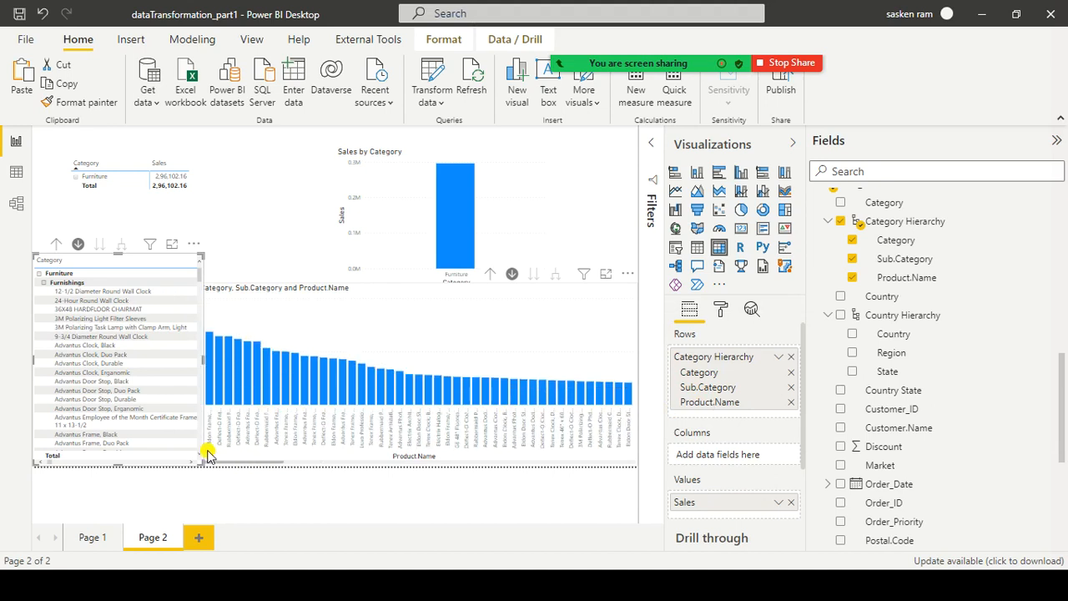
Sort the lower column chart's axis by Category Sub.Category Product.Name in ascending order.
{"action": "left_click", "coordinate": [625, 275]}
{"action": "mouse_move", "coordinate": [695, 365]}
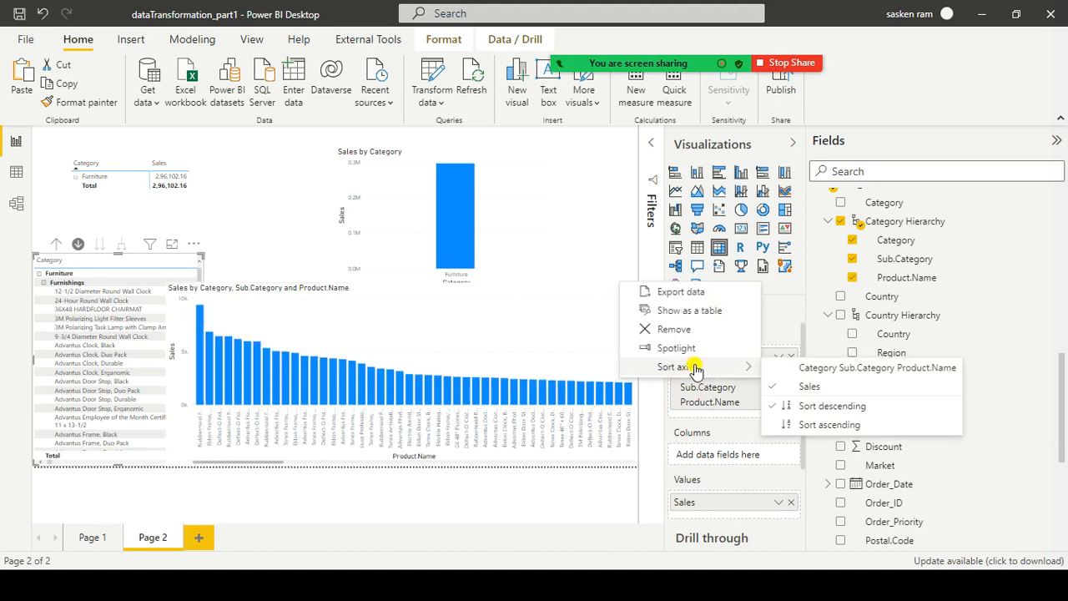
{"action": "left_click", "coordinate": [831, 371]}
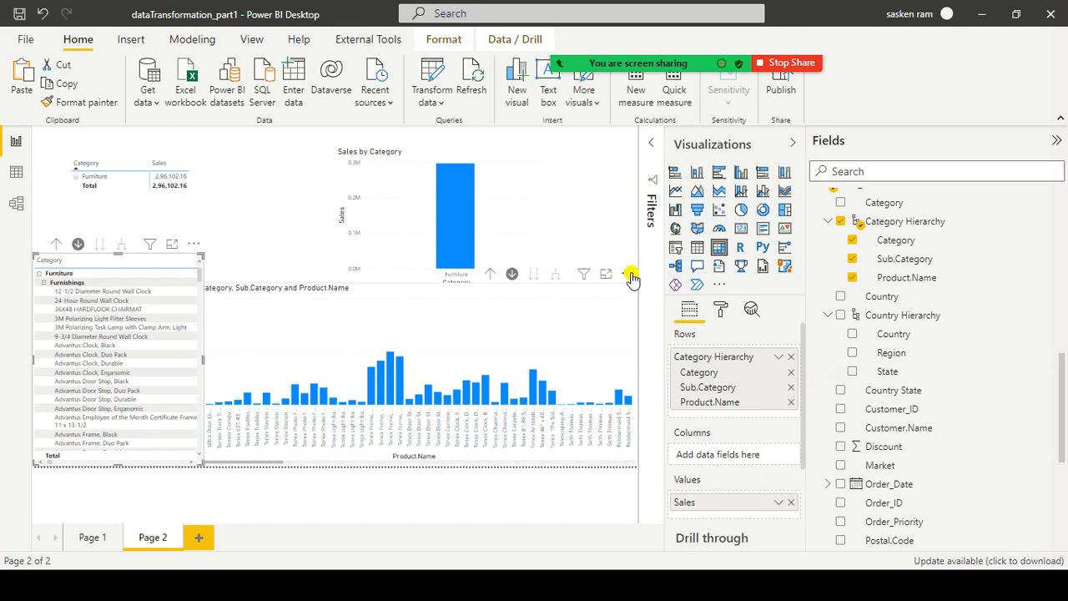
{"action": "left_click", "coordinate": [626, 274]}
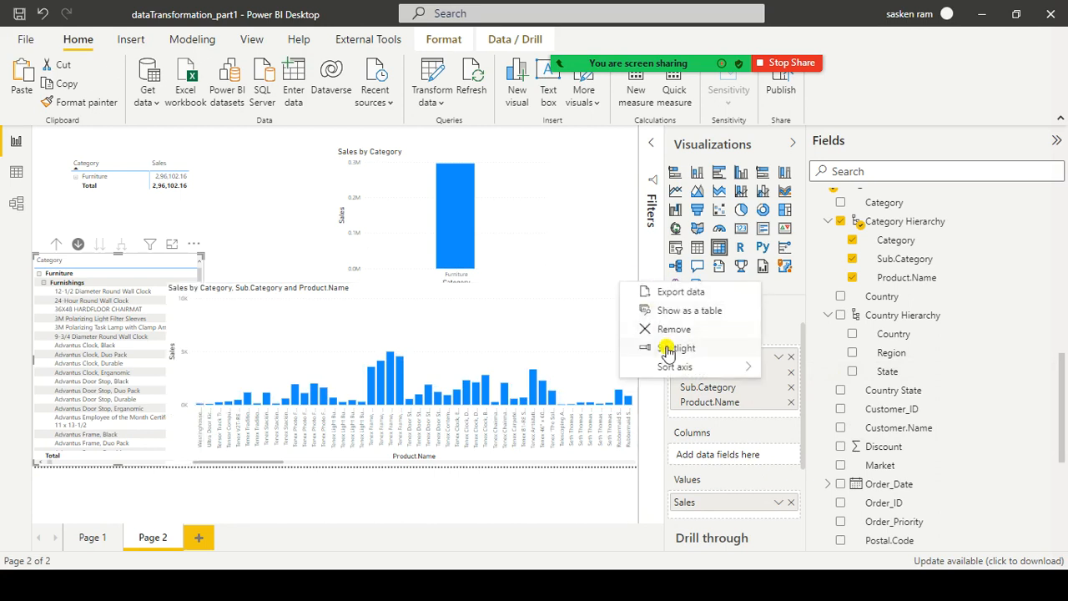
{"action": "mouse_move", "coordinate": [681, 367]}
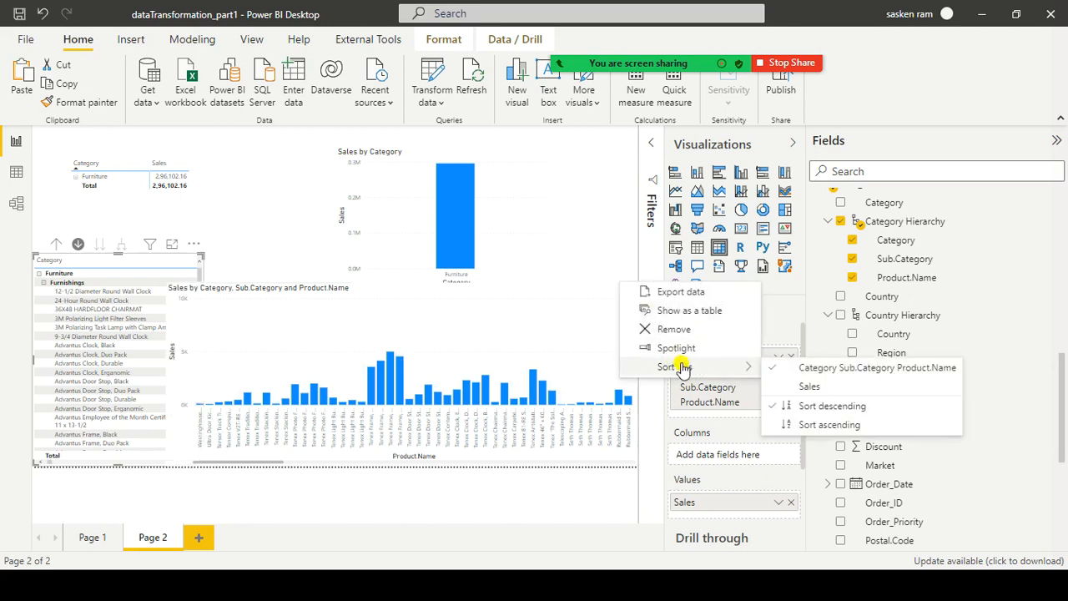
{"action": "left_click", "coordinate": [809, 427]}
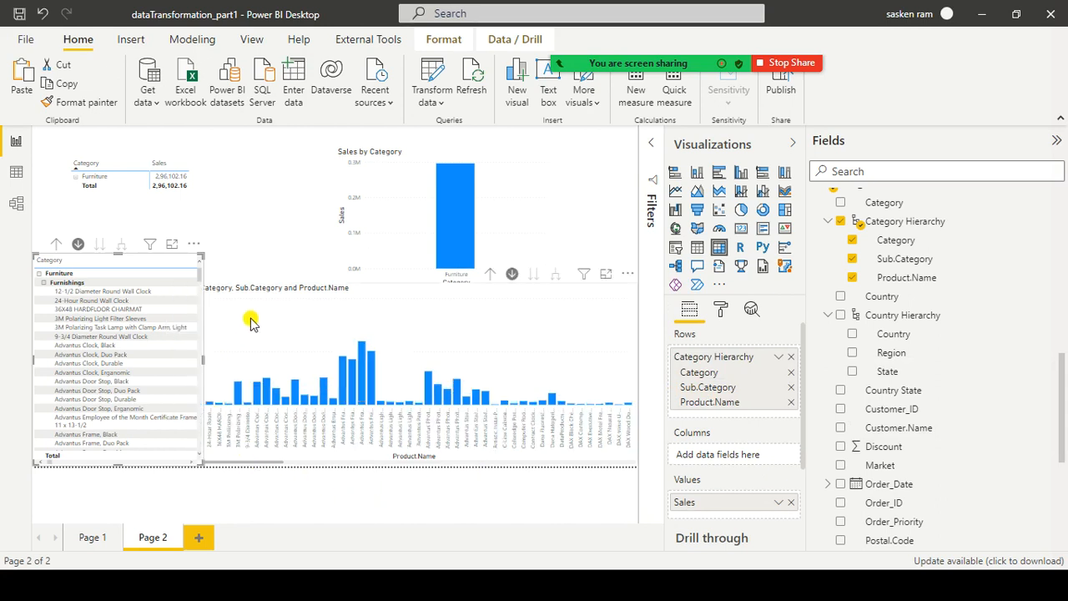
Move the lower column chart up slightly and collapse the field list to enlarge the report canvas.
{"action": "left_click_drag", "start_coordinate": [615, 285], "coordinate": [615, 270]}
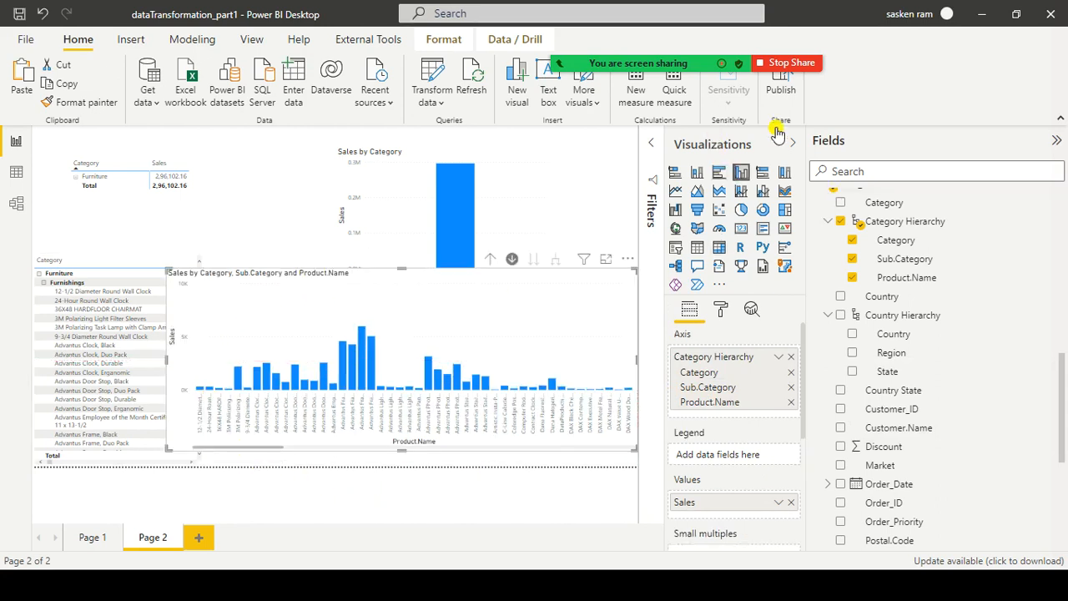
{"action": "left_click", "coordinate": [1057, 142]}
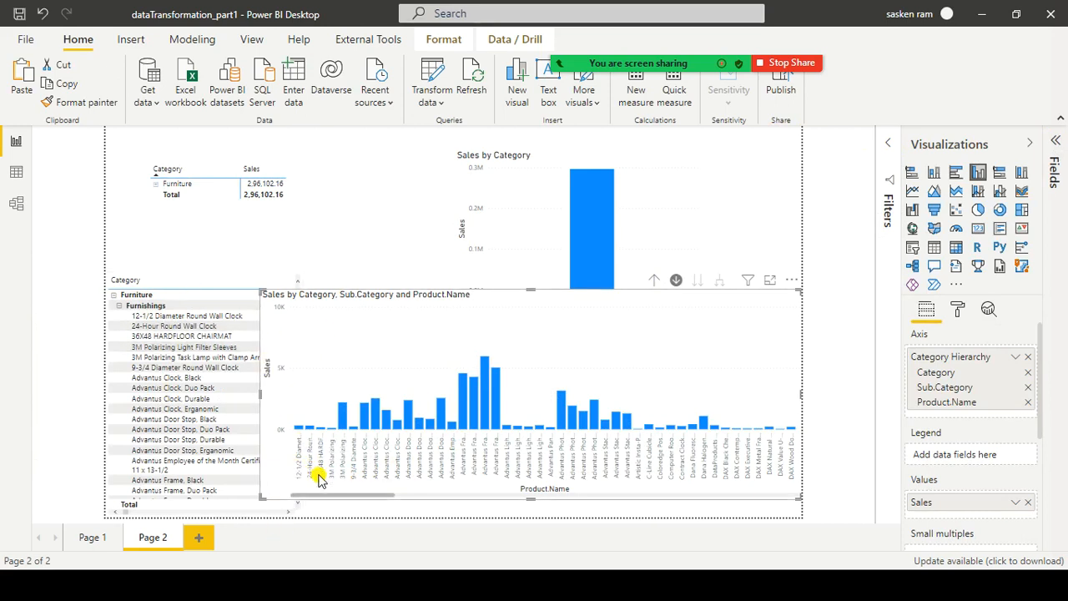
Compare the order of the Furnishings products in the lower matrix with the Product.Name axis of the lower column chart.
{"action": "scroll", "coordinate": [215, 386], "scroll_direction": "down", "scroll_amount": 5}
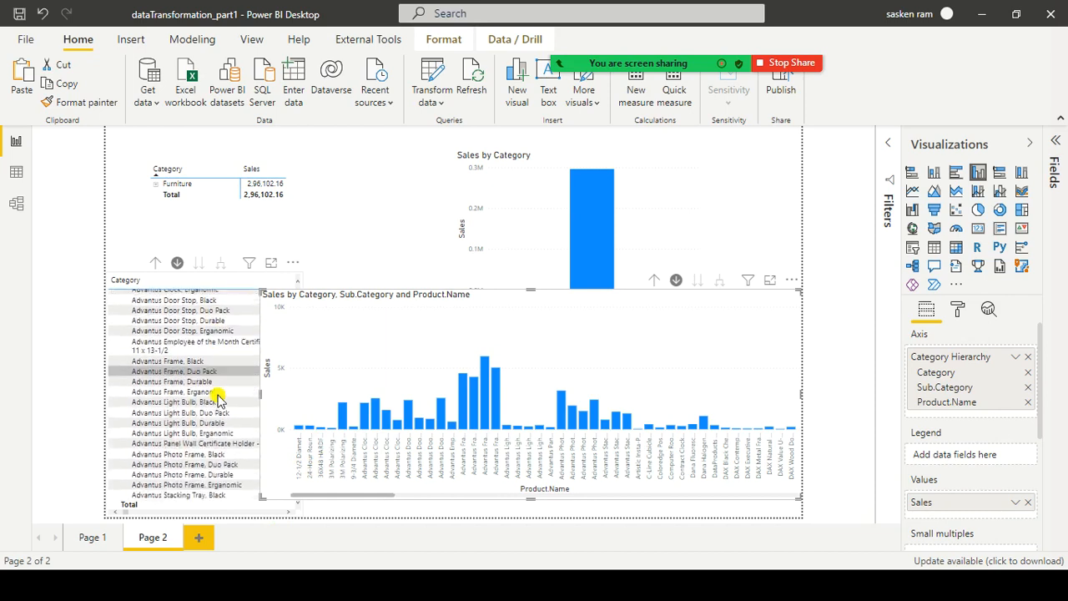
{"action": "scroll", "coordinate": [217, 431], "scroll_direction": "down", "scroll_amount": 10}
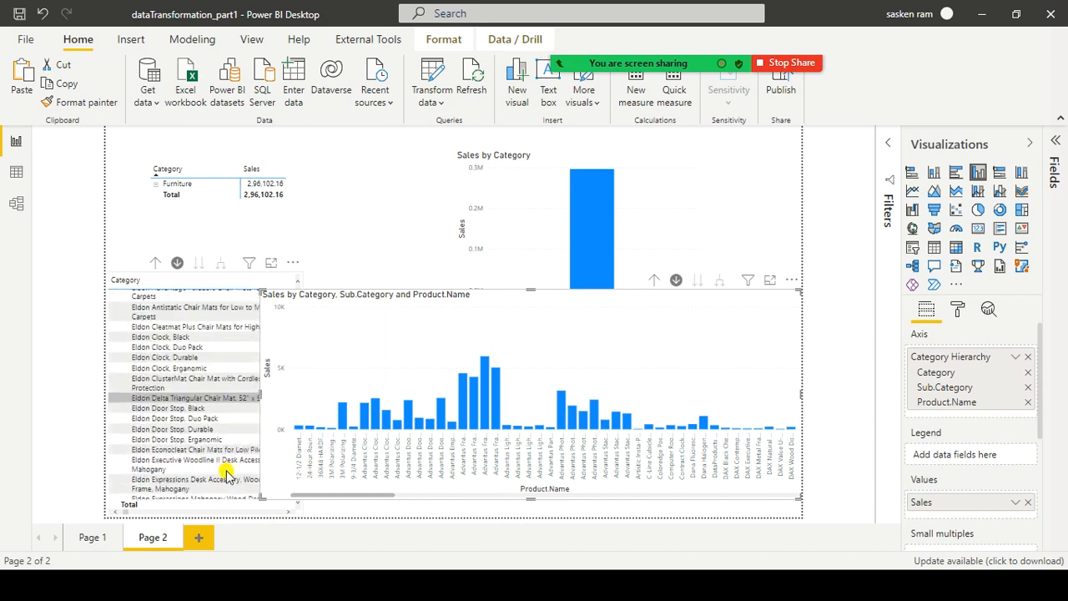
{"action": "scroll", "coordinate": [226, 471], "scroll_direction": "down", "scroll_amount": 10}
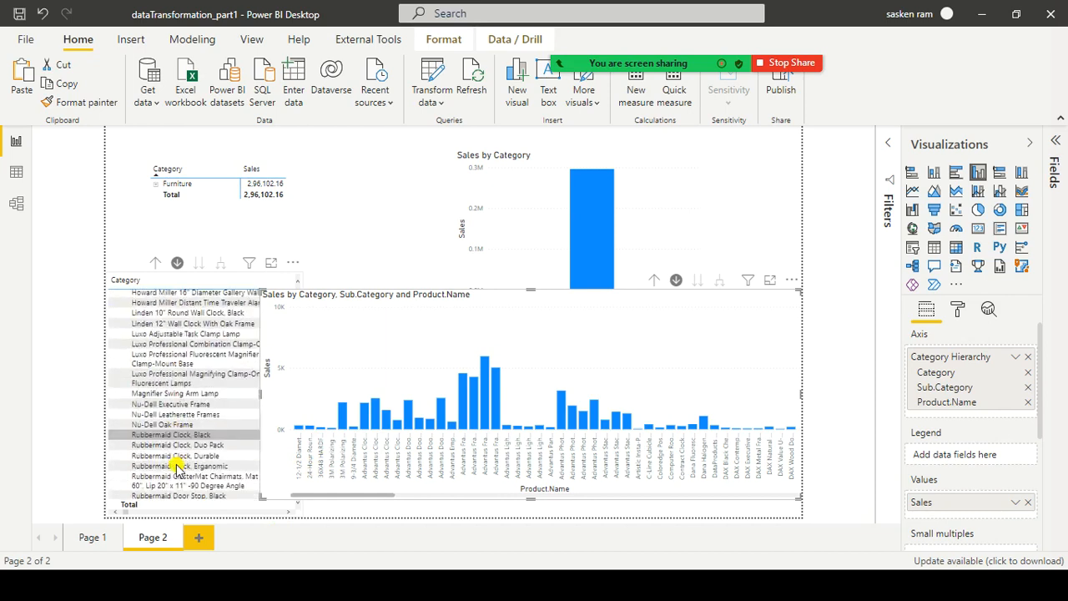
{"action": "scroll", "coordinate": [177, 467], "scroll_direction": "down", "scroll_amount": 4}
{"action": "scroll", "coordinate": [176, 467], "scroll_direction": "down", "scroll_amount": 2}
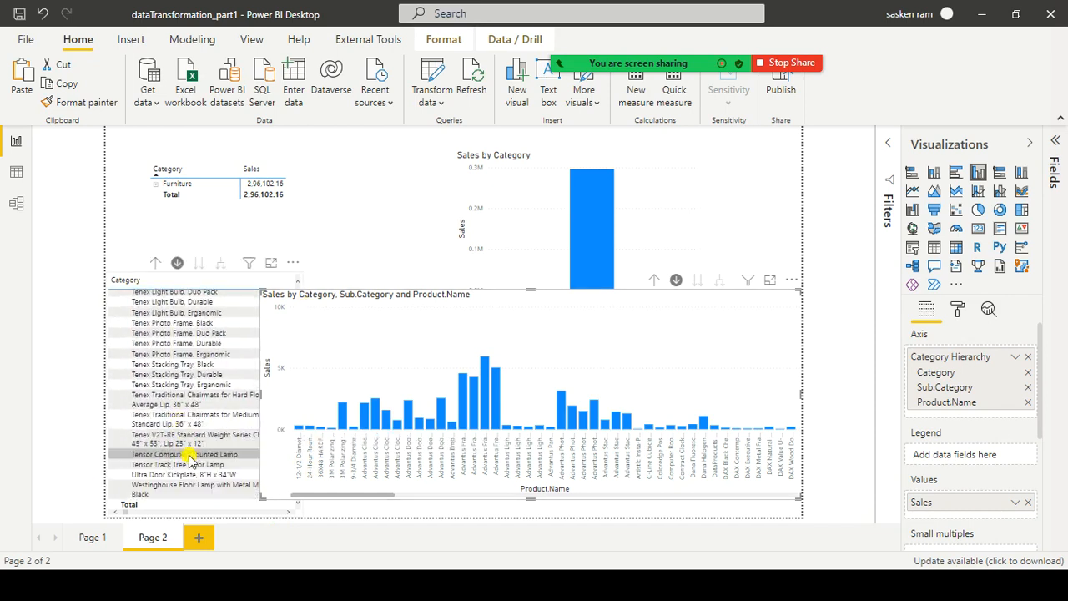
{"action": "left_click_drag", "start_coordinate": [381, 496], "coordinate": [386, 496]}
{"action": "left_click_drag", "start_coordinate": [830, 522], "coordinate": [826, 505]}
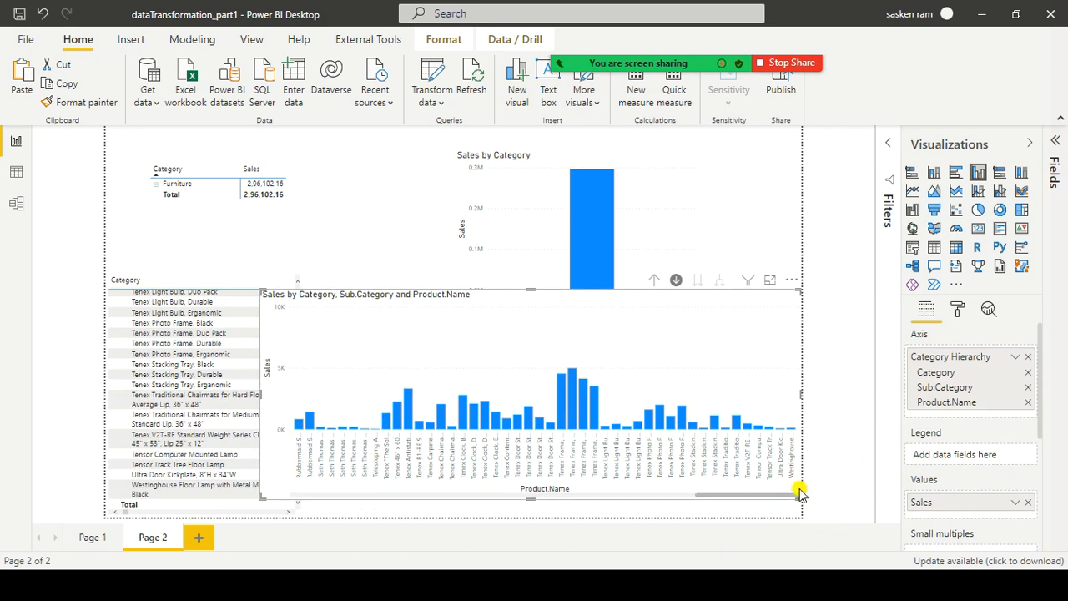
{"action": "left_click_drag", "start_coordinate": [737, 499], "coordinate": [544, 499]}
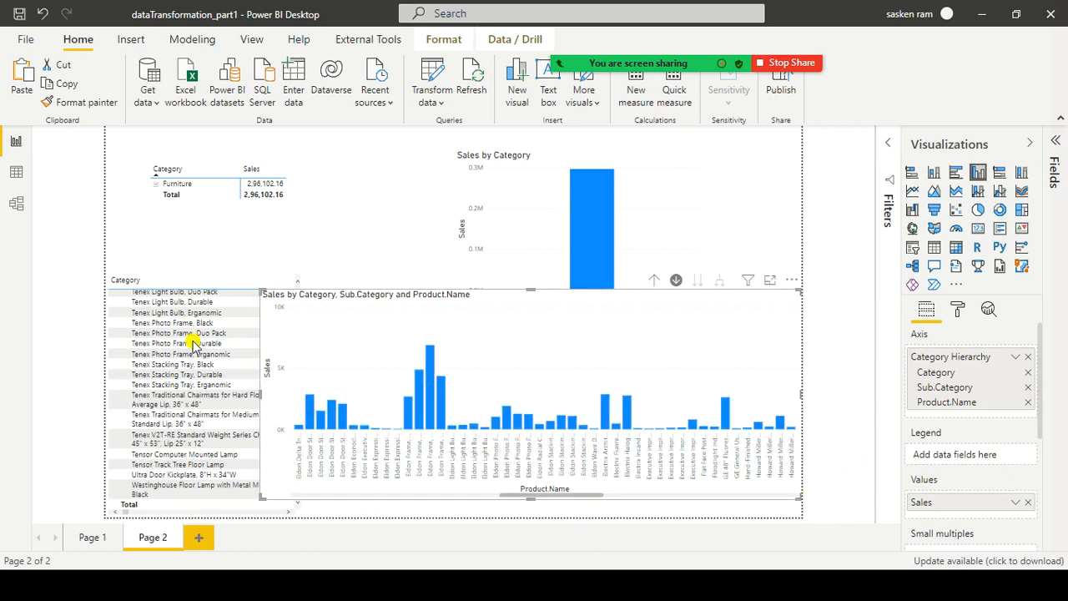
{"action": "scroll", "coordinate": [200, 329], "scroll_direction": "up", "scroll_amount": 5}
{"action": "scroll", "coordinate": [200, 330], "scroll_direction": "up", "scroll_amount": 5}
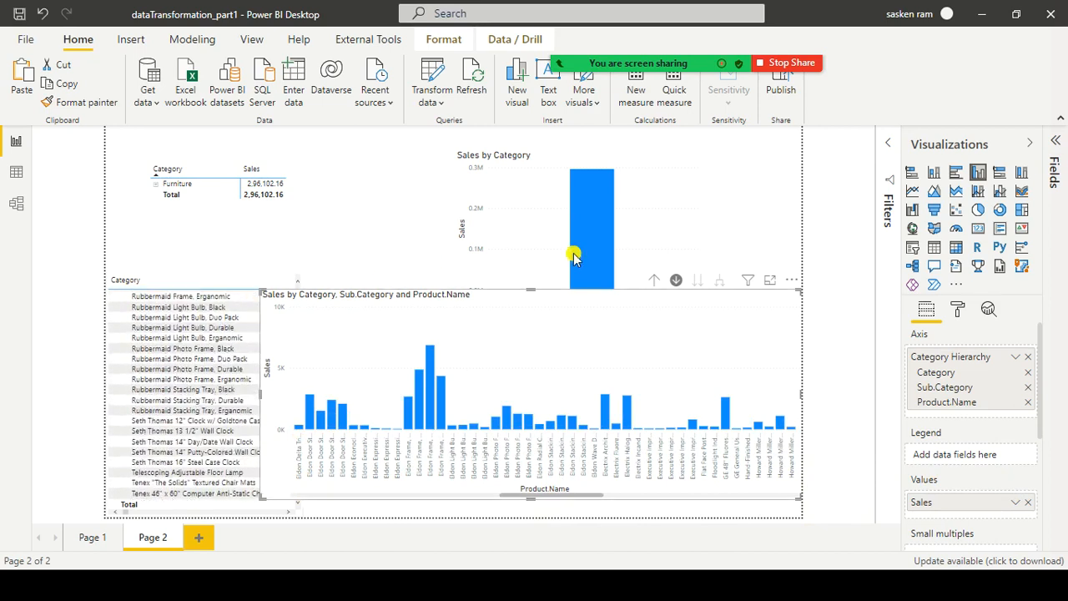
Drill the lower column chart up to the Category level and turn its drill mode off.
{"action": "left_click", "coordinate": [657, 284]}
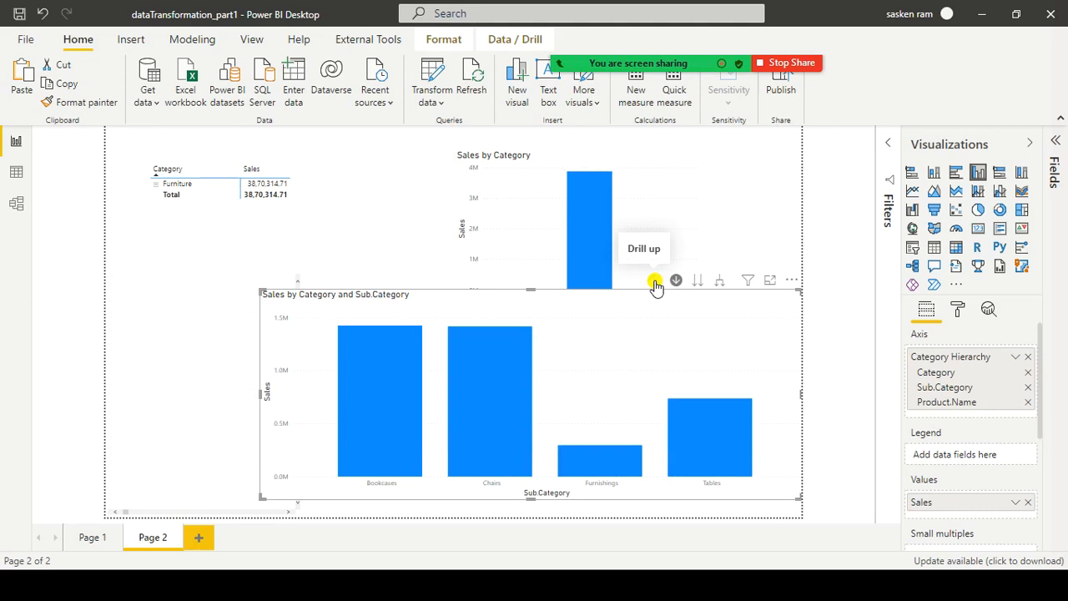
{"action": "left_click", "coordinate": [654, 283]}
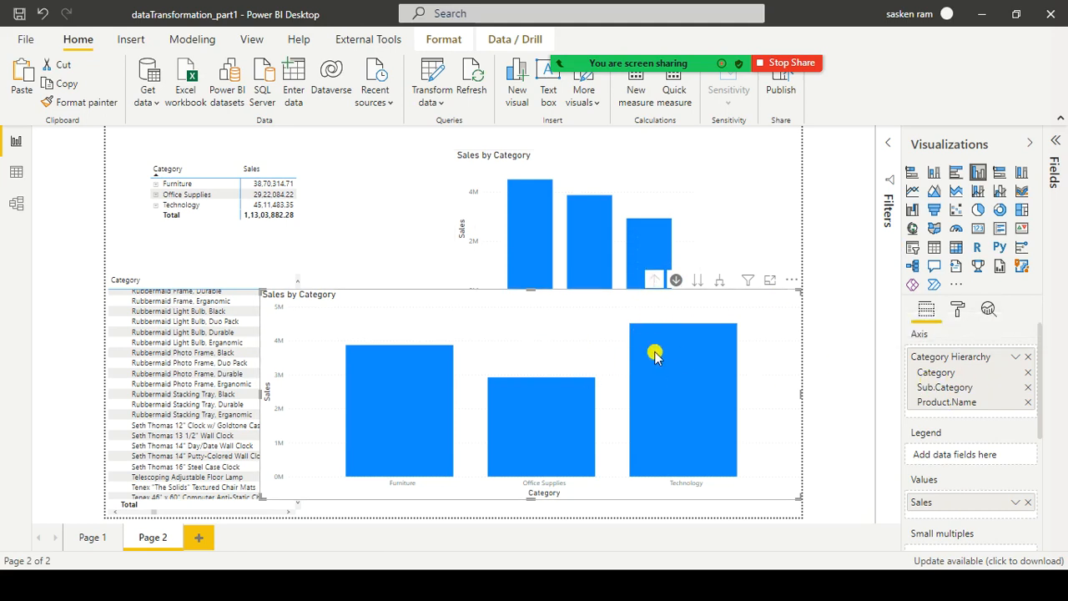
{"action": "left_click", "coordinate": [674, 282]}
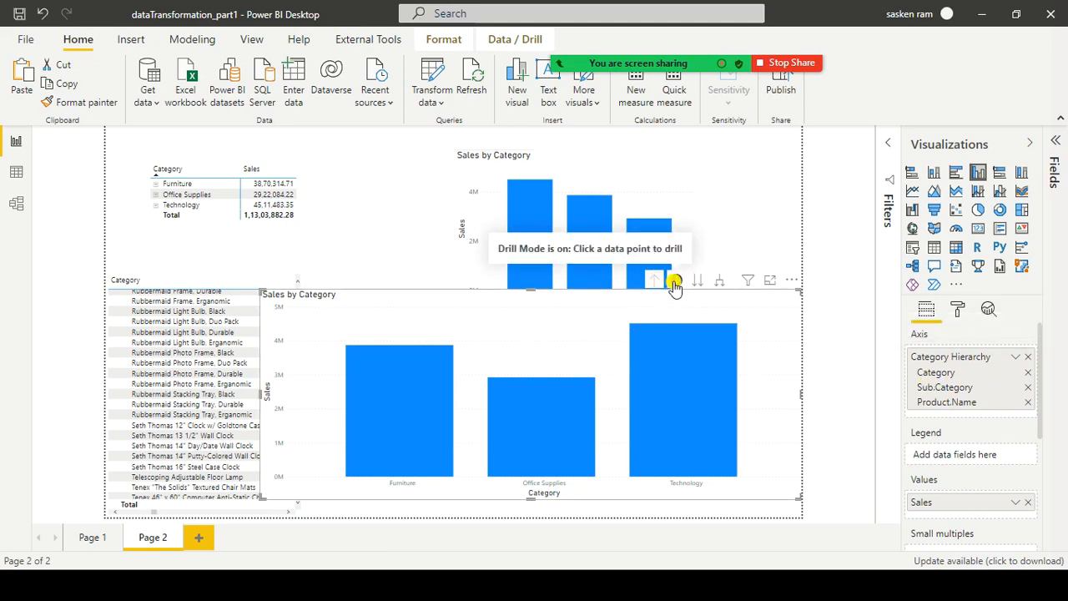
Drill the lower matrix up to the sub-category level and clear the Furniture selection made in the lower column chart.
{"action": "left_click", "coordinate": [429, 406]}
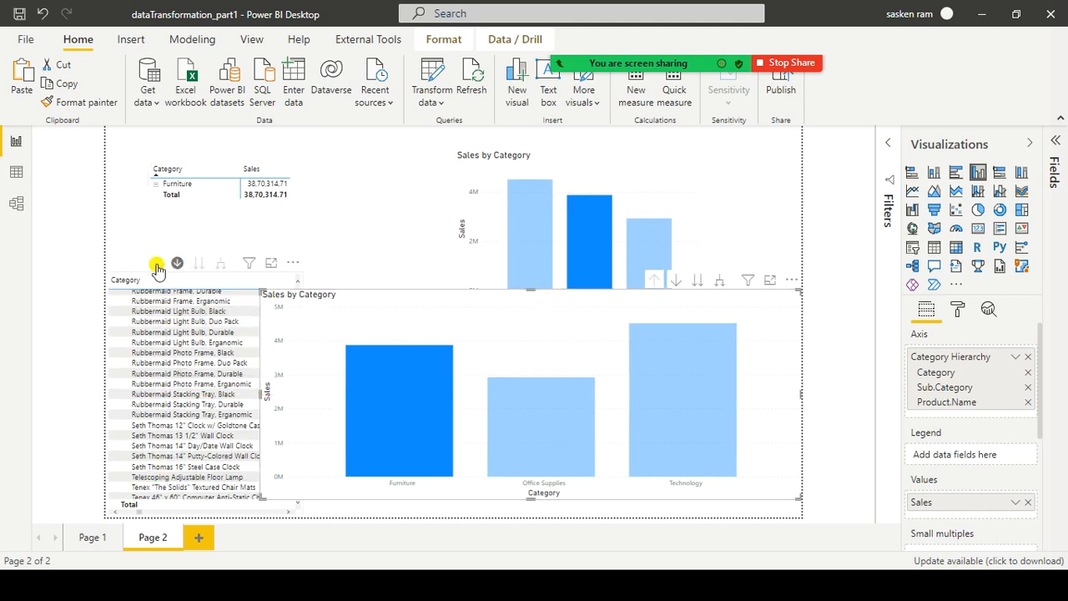
{"action": "left_click", "coordinate": [154, 264]}
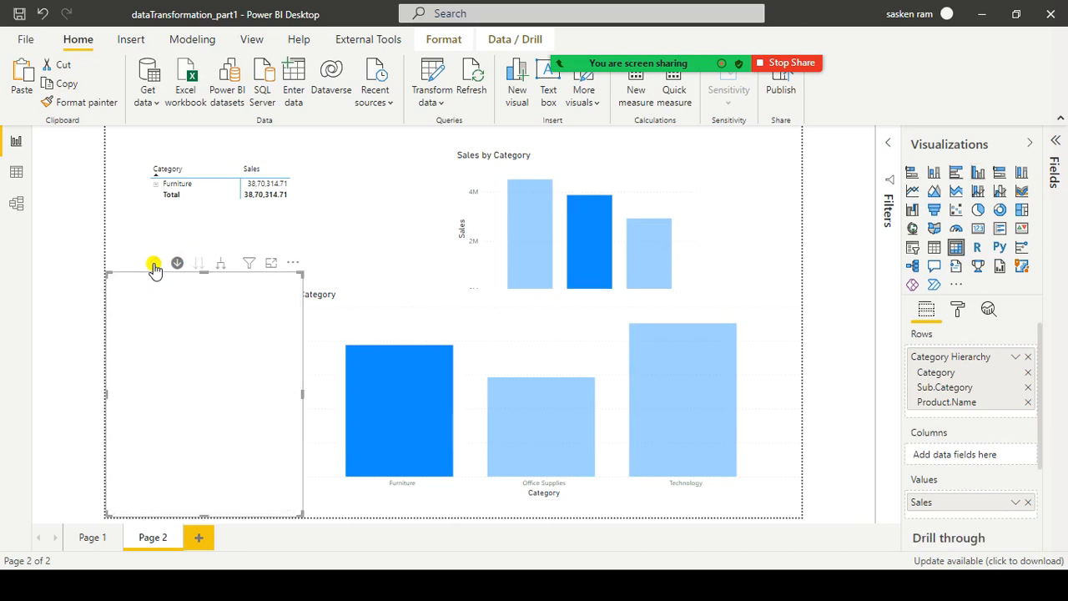
{"action": "left_click", "coordinate": [531, 357]}
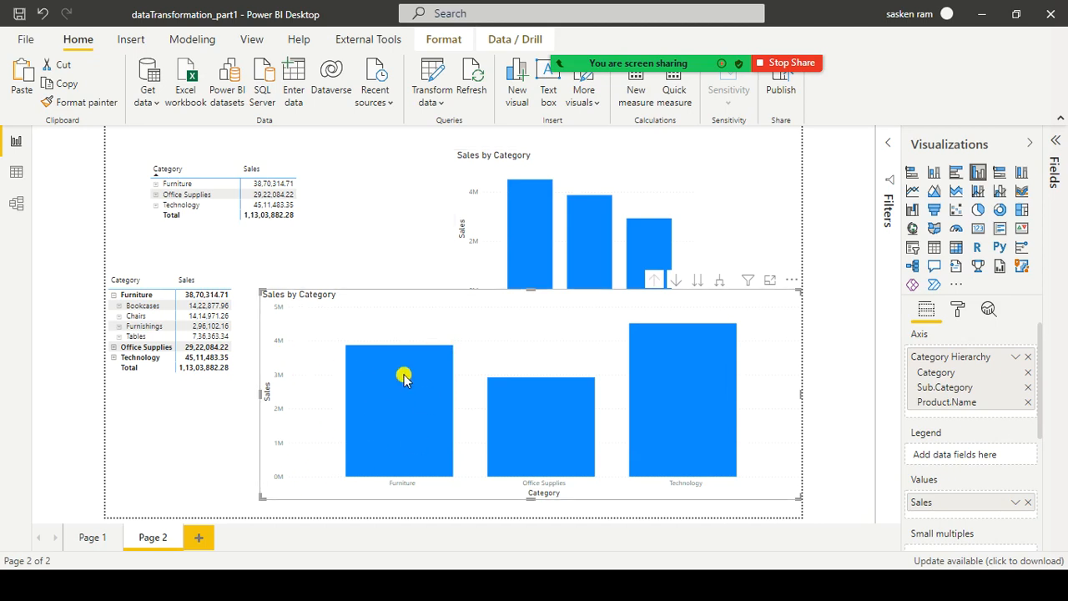
Go to the Sub.Category level for all categories in the lower column chart and widen the chart over the lower matrix.
{"action": "mouse_move", "coordinate": [403, 377]}
{"action": "left_click", "coordinate": [697, 282]}
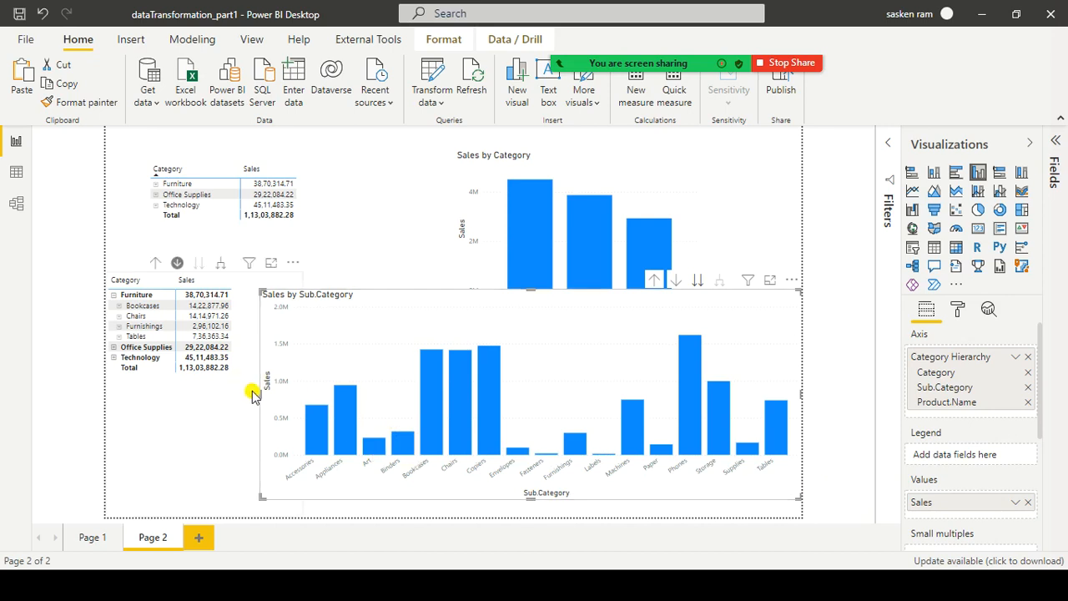
{"action": "left_click_drag", "start_coordinate": [260, 394], "coordinate": [125, 377]}
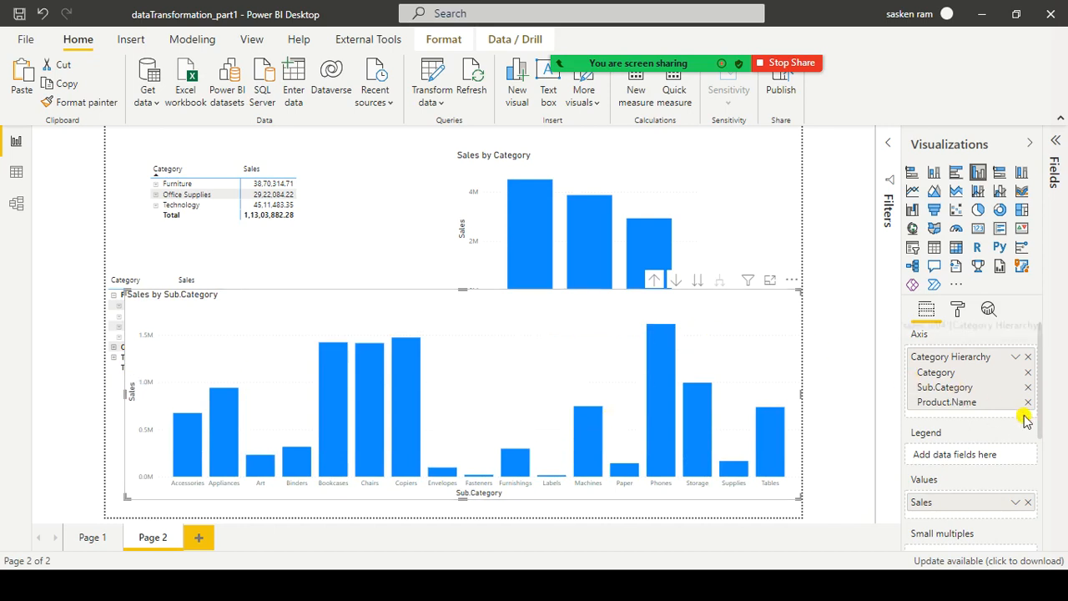
Go to the Product.Name level in the lower column chart, look across the products, and drill back up to Category.
{"action": "left_click", "coordinate": [696, 280]}
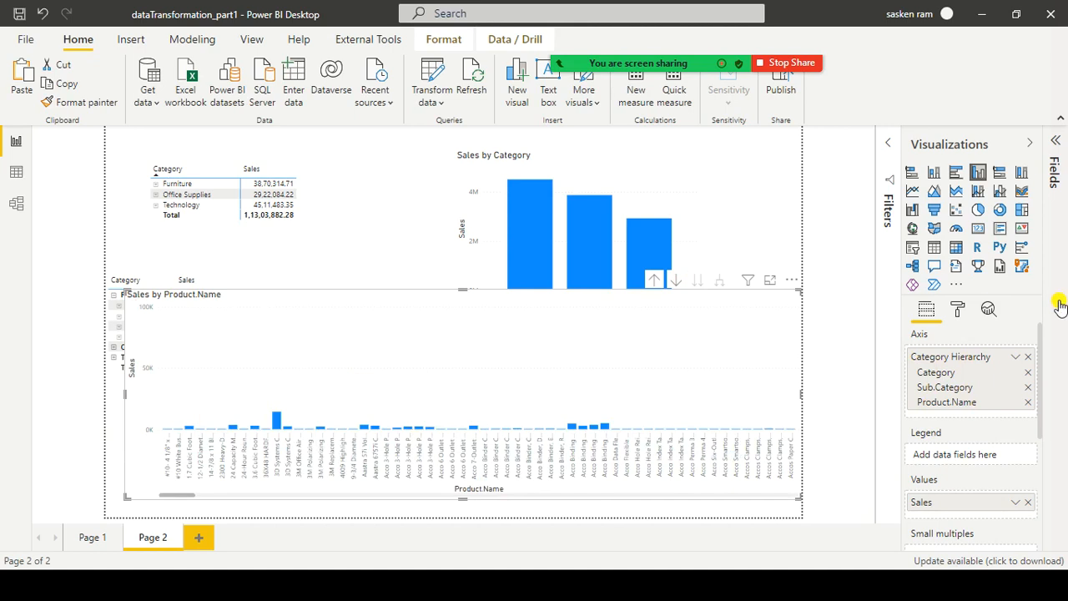
{"action": "left_click_drag", "start_coordinate": [172, 495], "coordinate": [386, 495]}
{"action": "left_click_drag", "start_coordinate": [698, 505], "coordinate": [813, 498]}
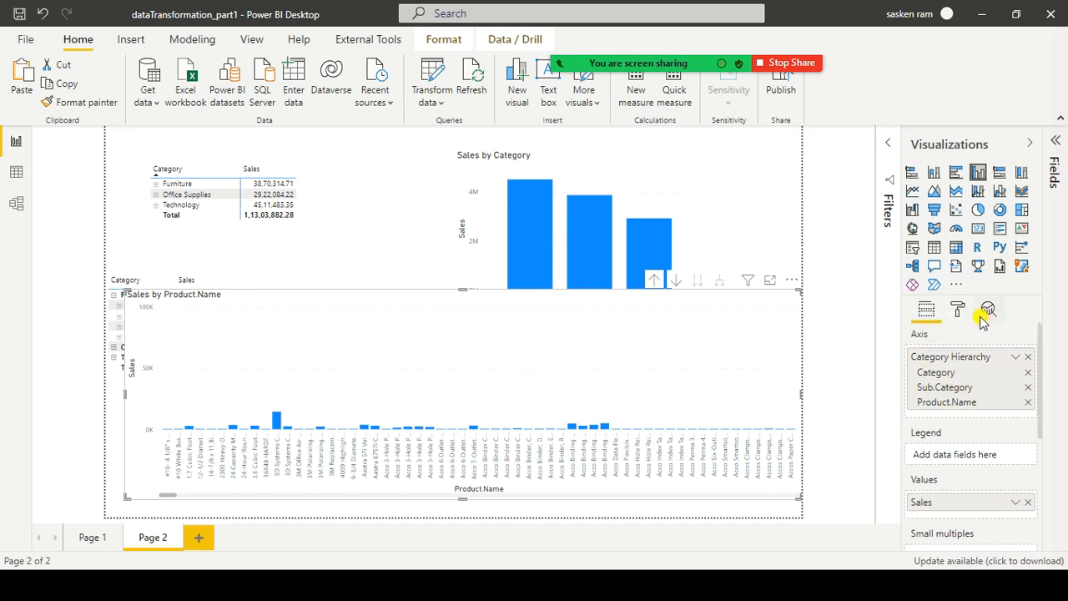
{"action": "left_click", "coordinate": [654, 281]}
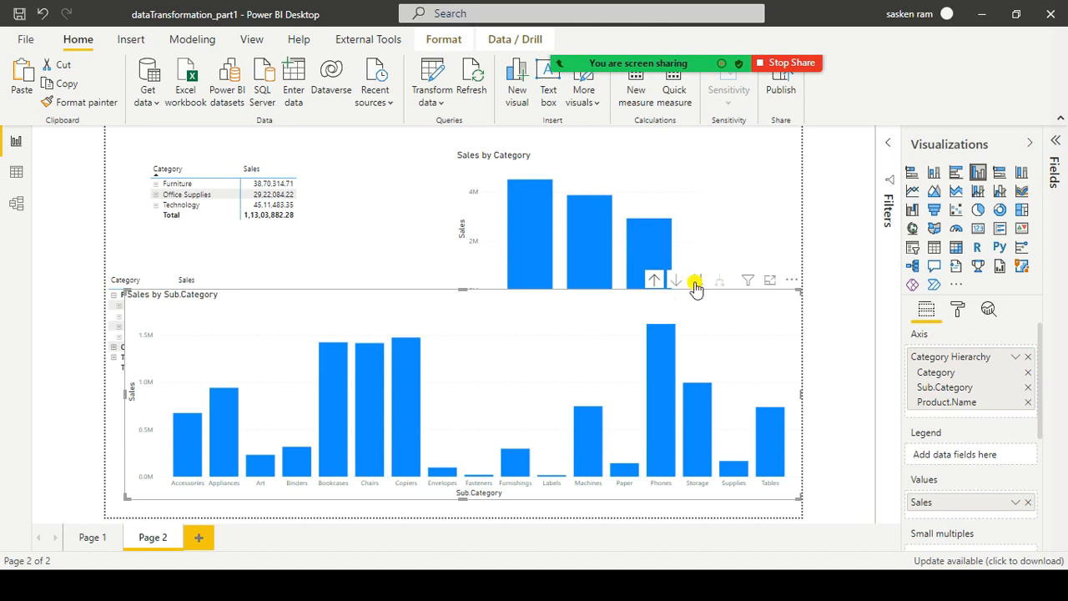
{"action": "left_click", "coordinate": [653, 280]}
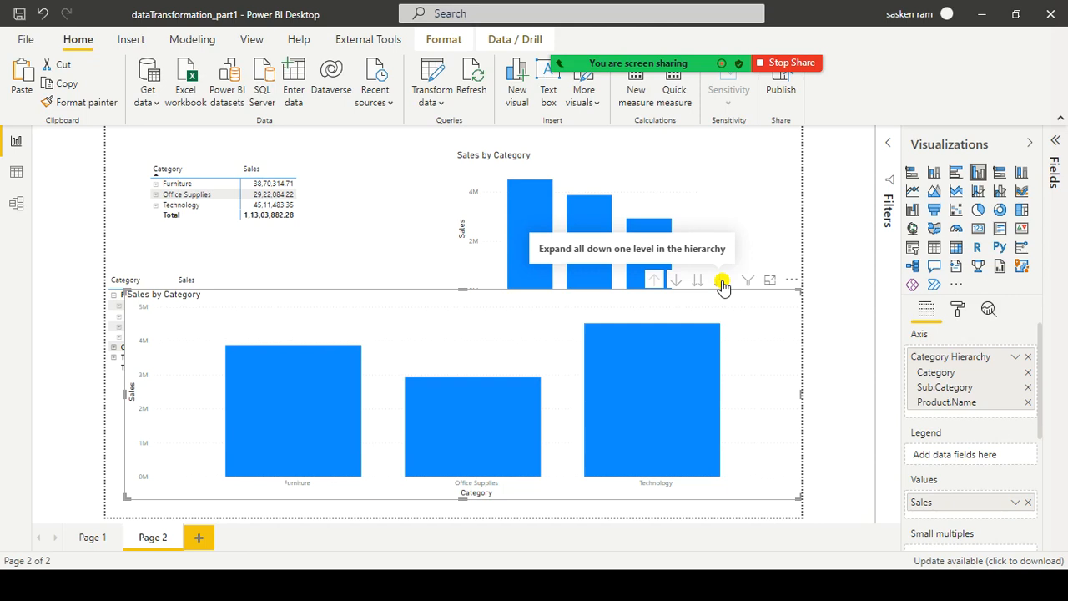
Expand all categories down one level to Category and Sub.Category in the lower column chart and enlarge it across the page.
{"action": "left_click", "coordinate": [721, 282]}
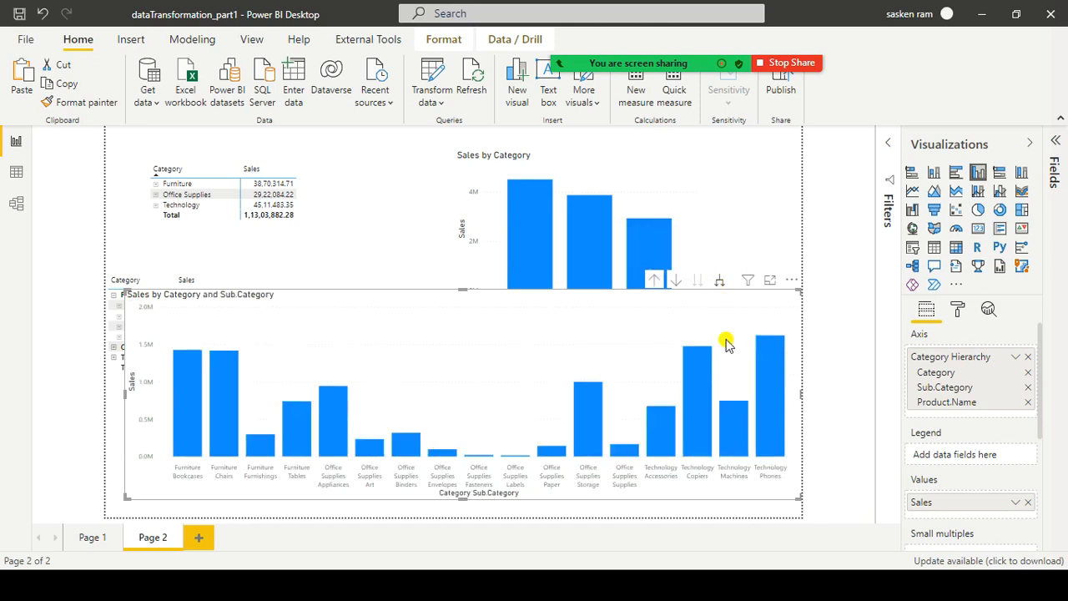
{"action": "left_click_drag", "start_coordinate": [464, 290], "coordinate": [500, 151]}
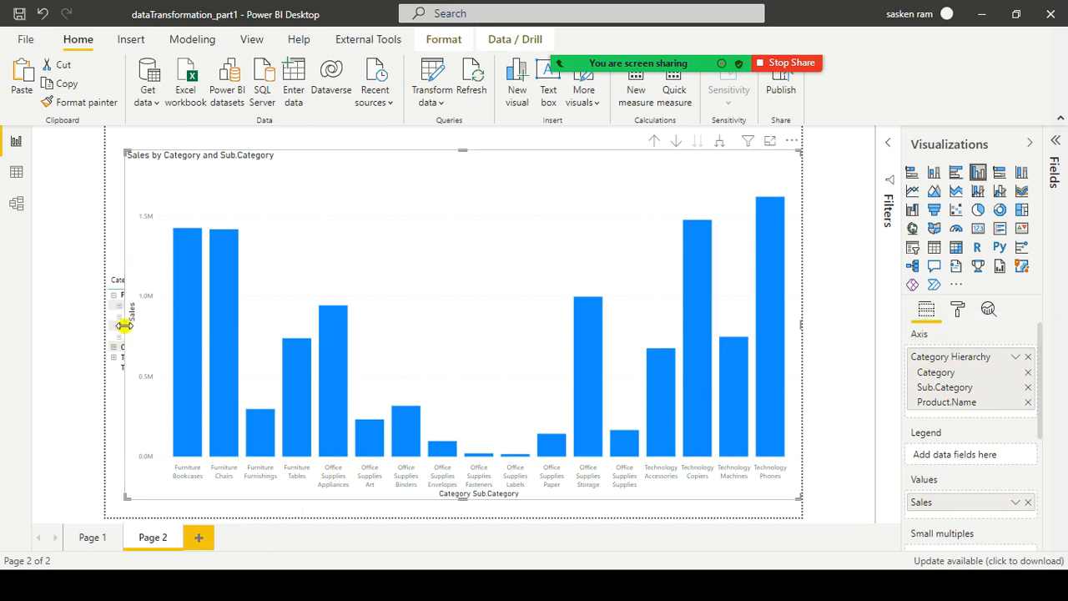
{"action": "left_click_drag", "start_coordinate": [124, 325], "coordinate": [39, 309]}
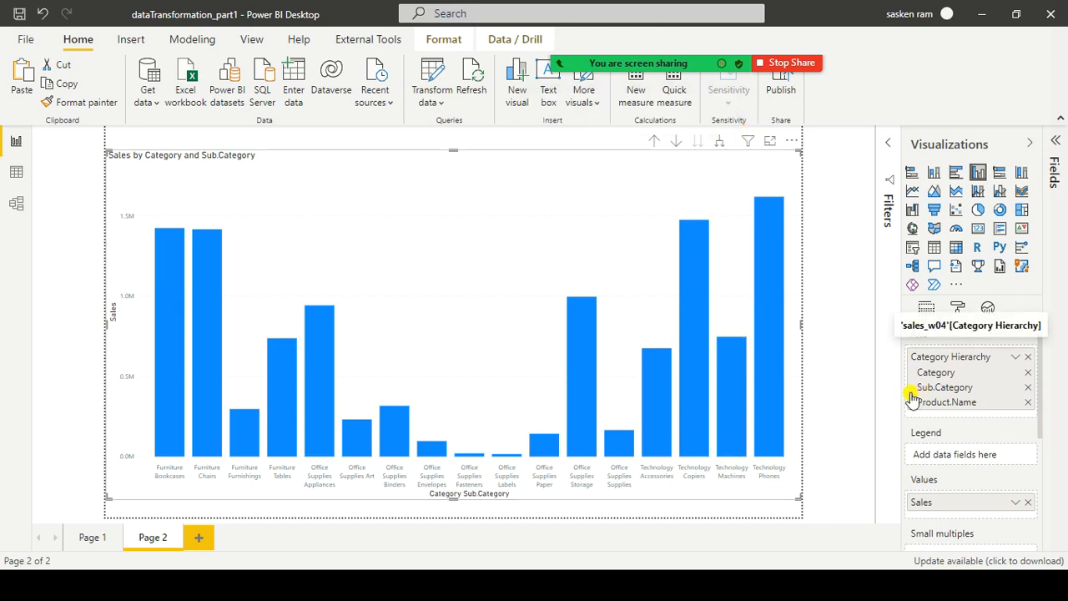
Expand the lower column chart down to Product.Name, reduce the chart's height, and drill back up to Category.
{"action": "left_click", "coordinate": [721, 143]}
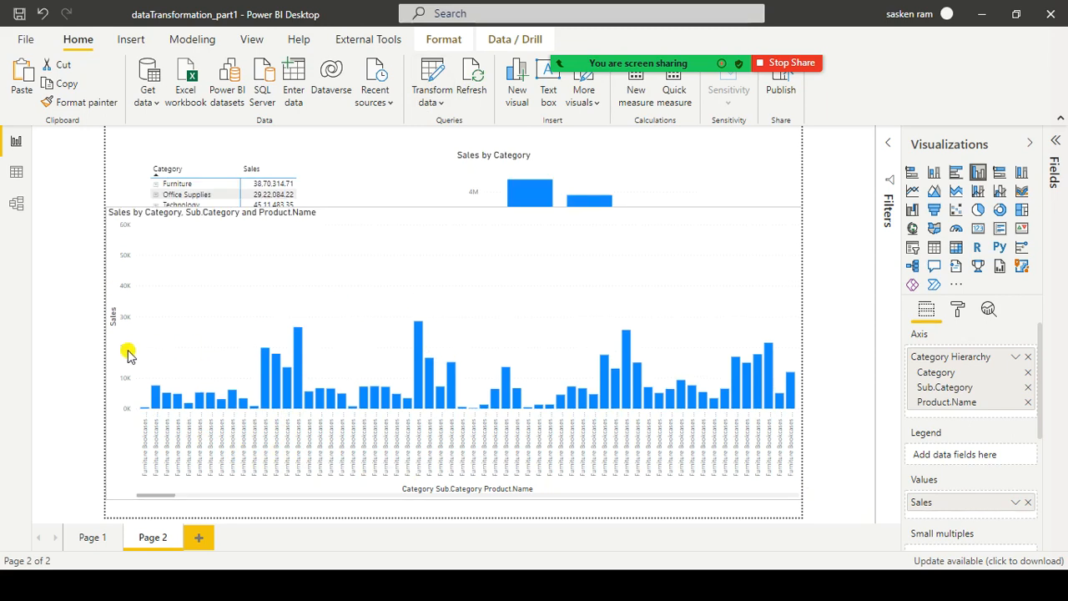
{"action": "left_click_drag", "start_coordinate": [473, 216], "coordinate": [500, 359]}
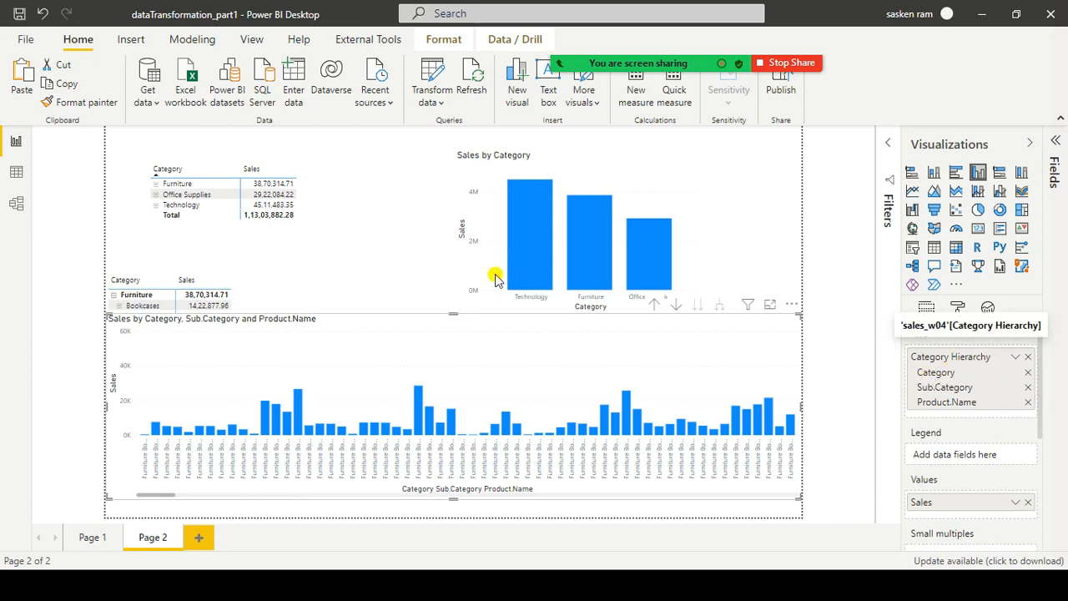
{"action": "left_click", "coordinate": [658, 306]}
{"action": "left_click", "coordinate": [658, 307]}
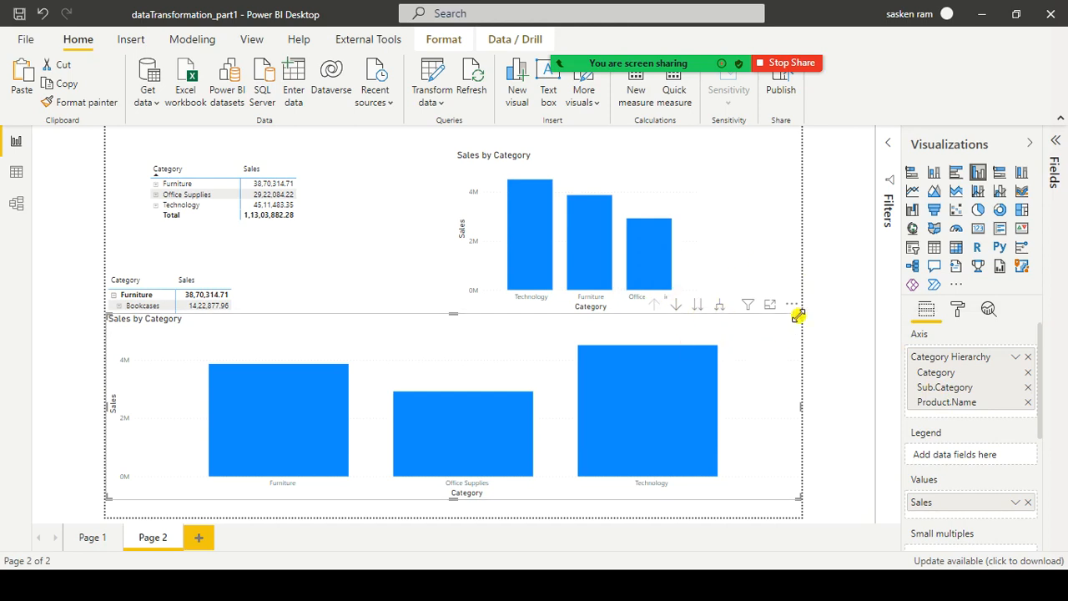
Shrink the lower column chart and place it beside the lower matrix, beneath the upper column chart.
{"action": "left_click_drag", "start_coordinate": [798, 315], "coordinate": [674, 372]}
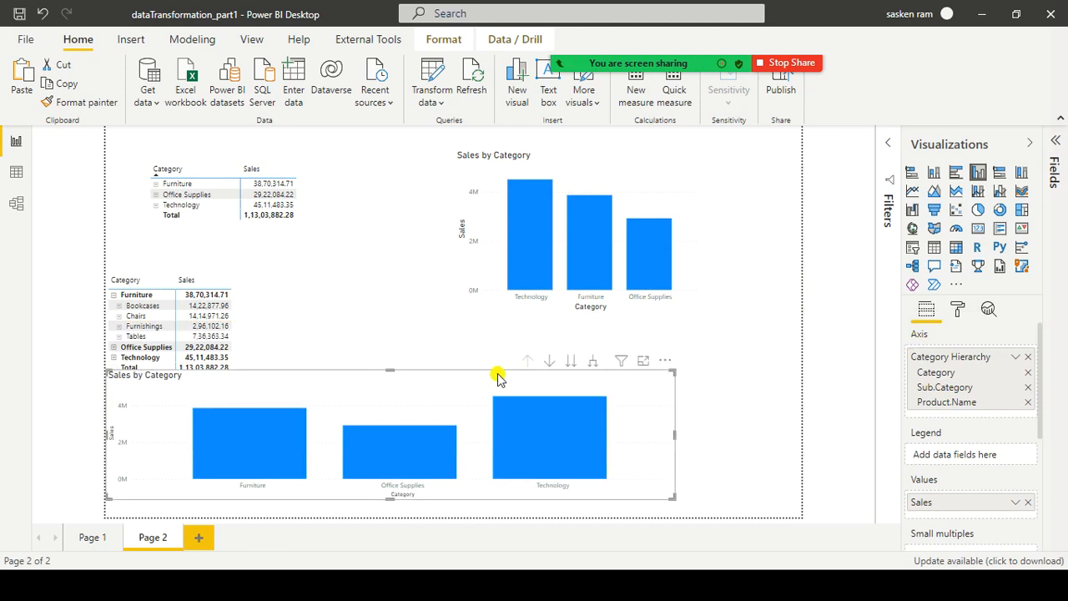
{"action": "left_click_drag", "start_coordinate": [549, 358], "coordinate": [571, 357]}
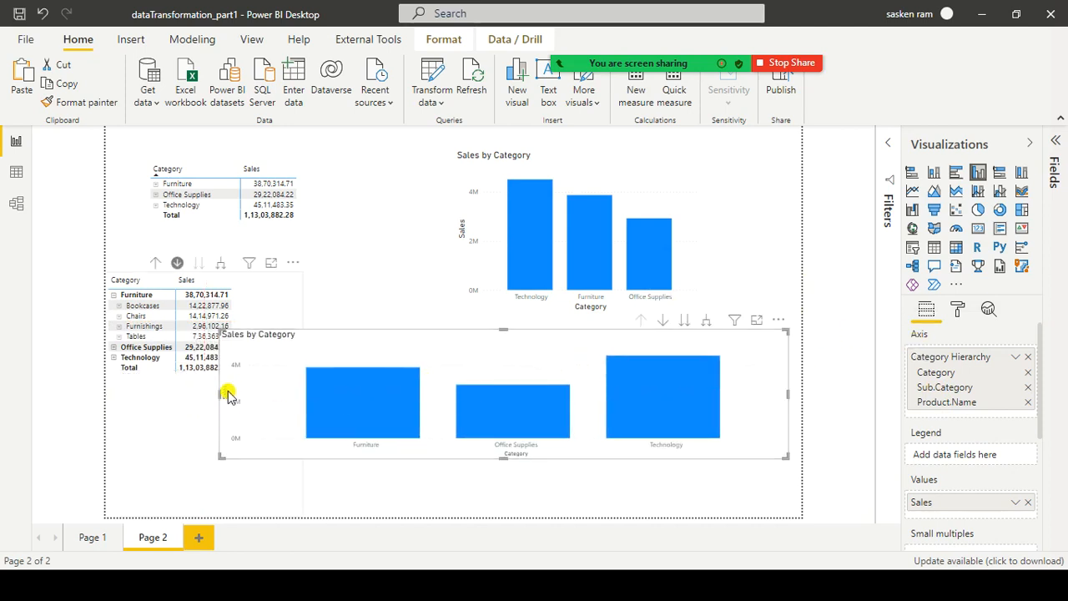
{"action": "left_click_drag", "start_coordinate": [220, 389], "coordinate": [393, 381]}
{"action": "left_click_drag", "start_coordinate": [663, 341], "coordinate": [613, 375]}
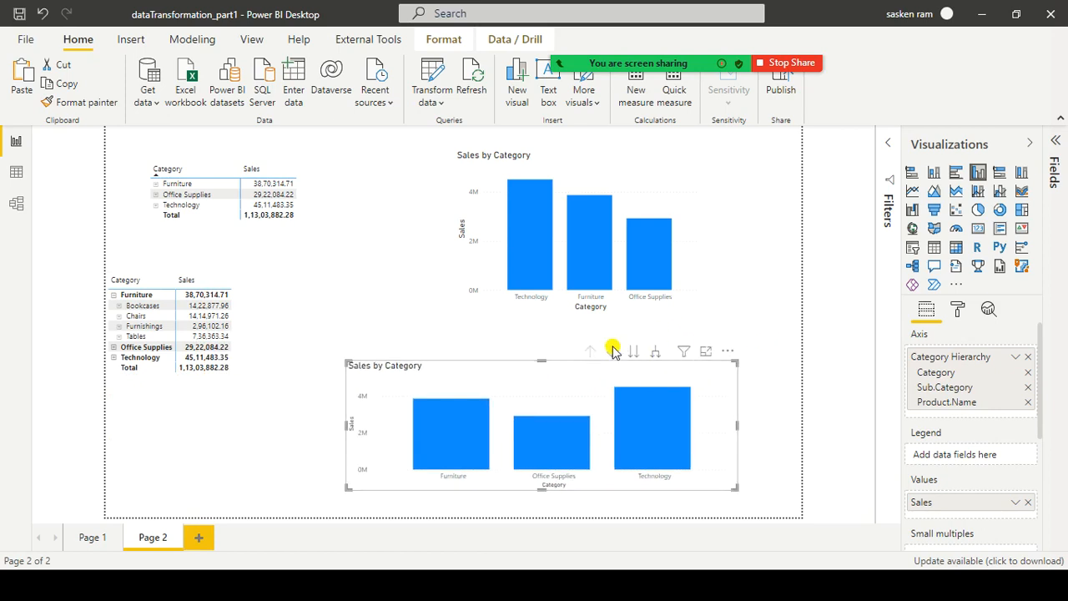
Reduce the lower matrix's height so its frame ends just below the Total row.
{"action": "mouse_move", "coordinate": [678, 357]}
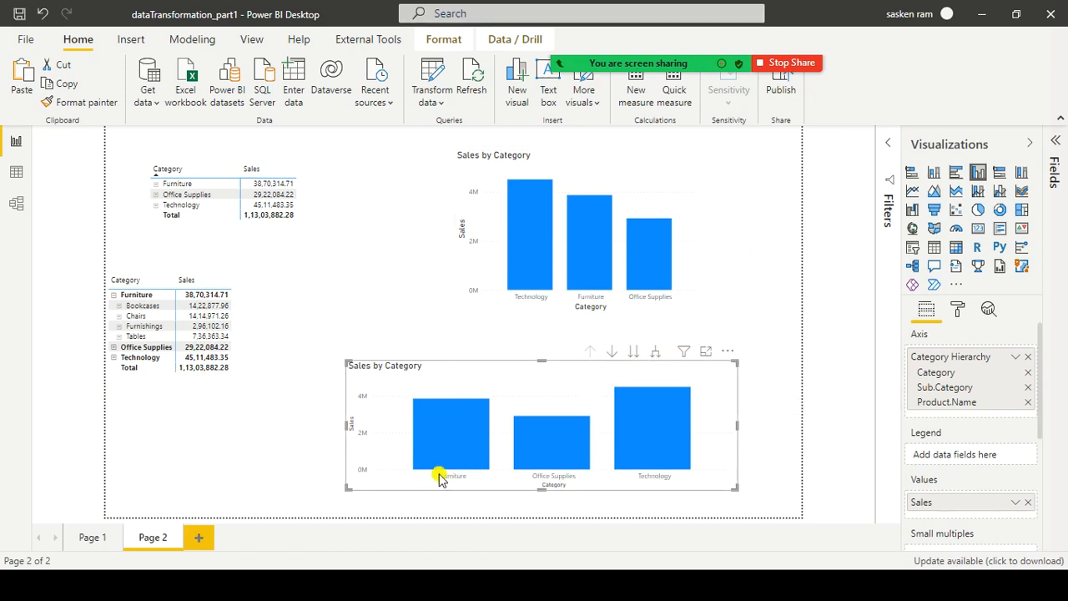
{"action": "mouse_move", "coordinate": [475, 408]}
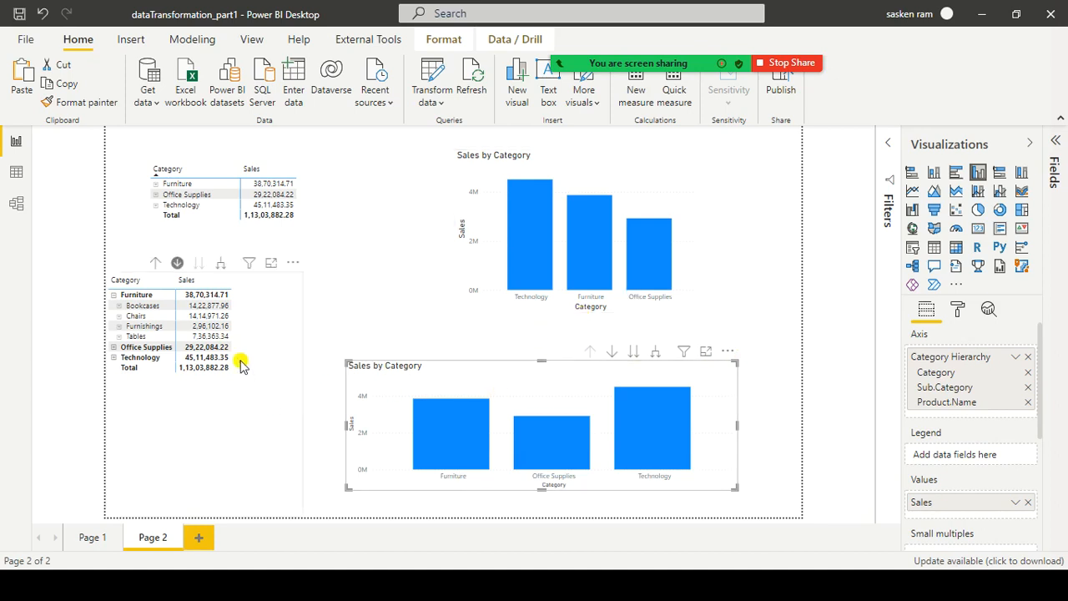
{"action": "left_click", "coordinate": [289, 321]}
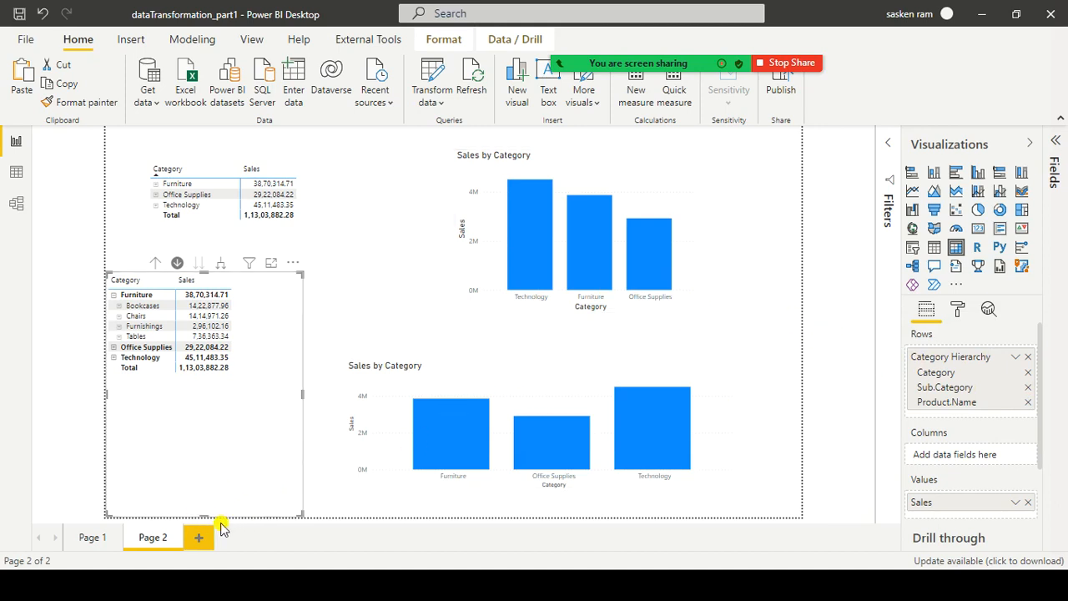
{"action": "left_click_drag", "start_coordinate": [246, 417], "coordinate": [248, 394]}
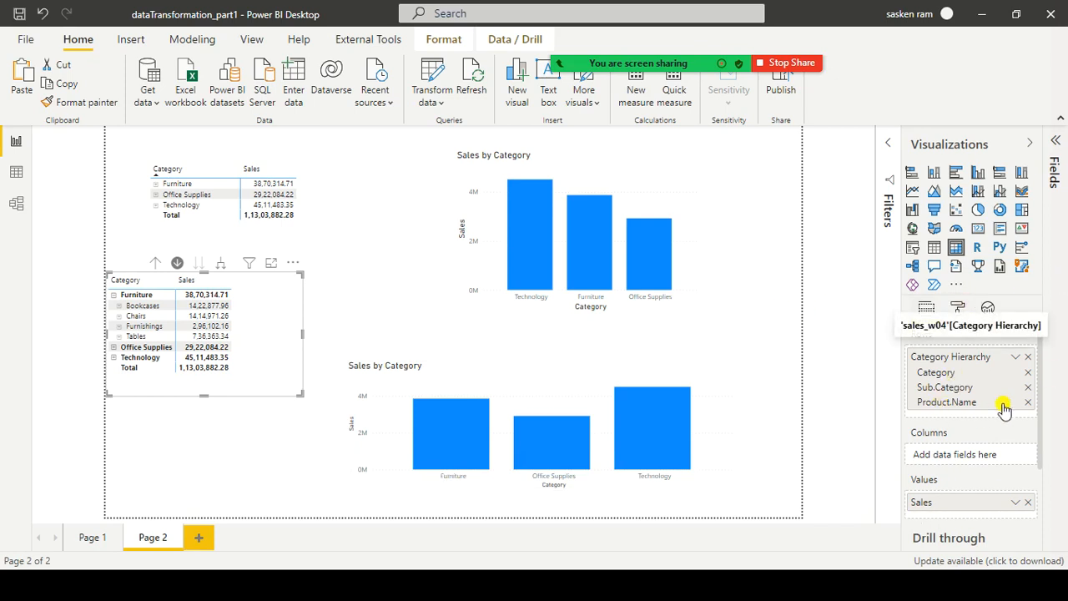
Reopen the field list and expand the sales_w04 table to show its fields and hierarchies.
{"action": "left_click", "coordinate": [1054, 148]}
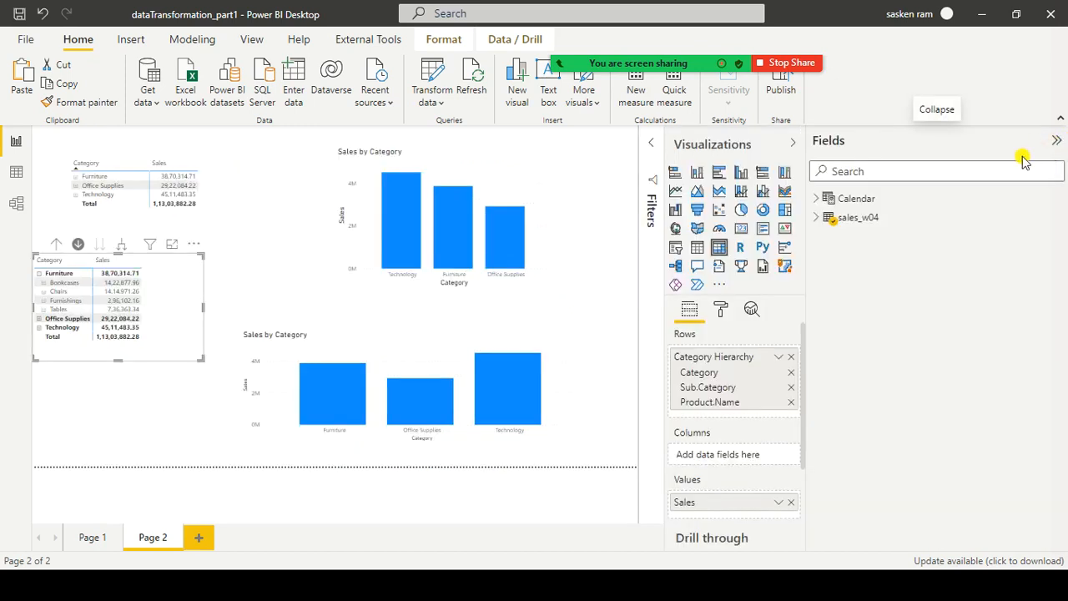
{"action": "left_click", "coordinate": [826, 220]}
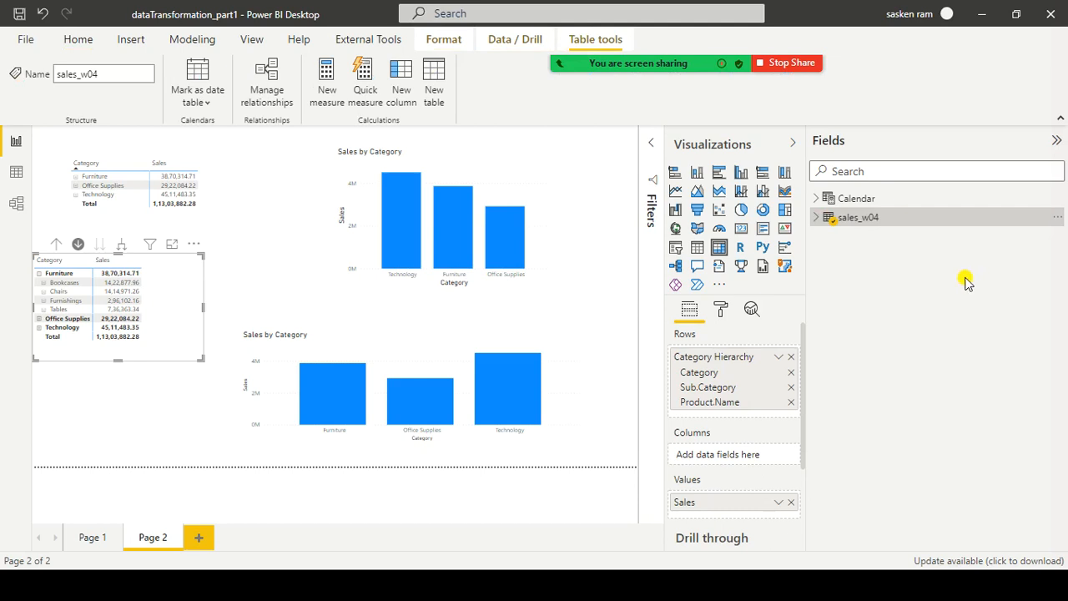
{"action": "left_click", "coordinate": [816, 218]}
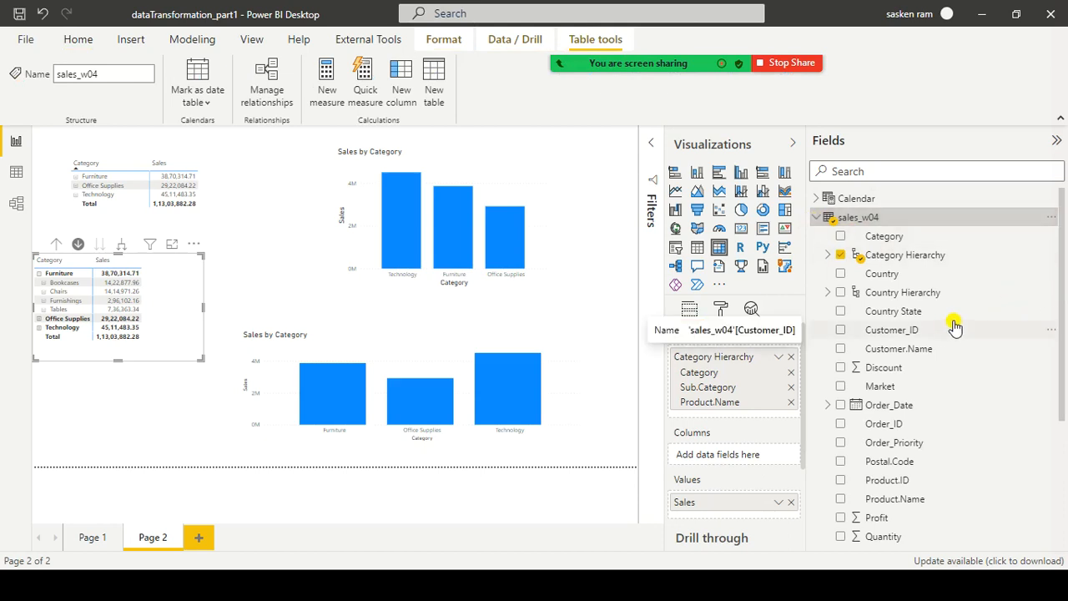
Search Windows for power bi, look over the matching apps, and close the results.
{"action": "key", "text": "super"}
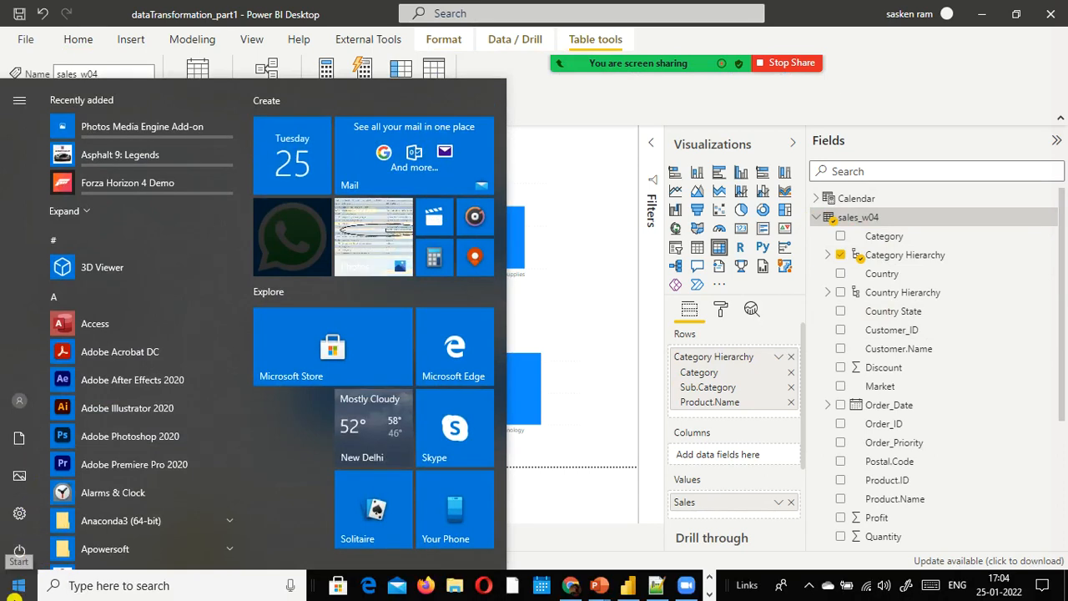
{"action": "type", "text": "power bi"}
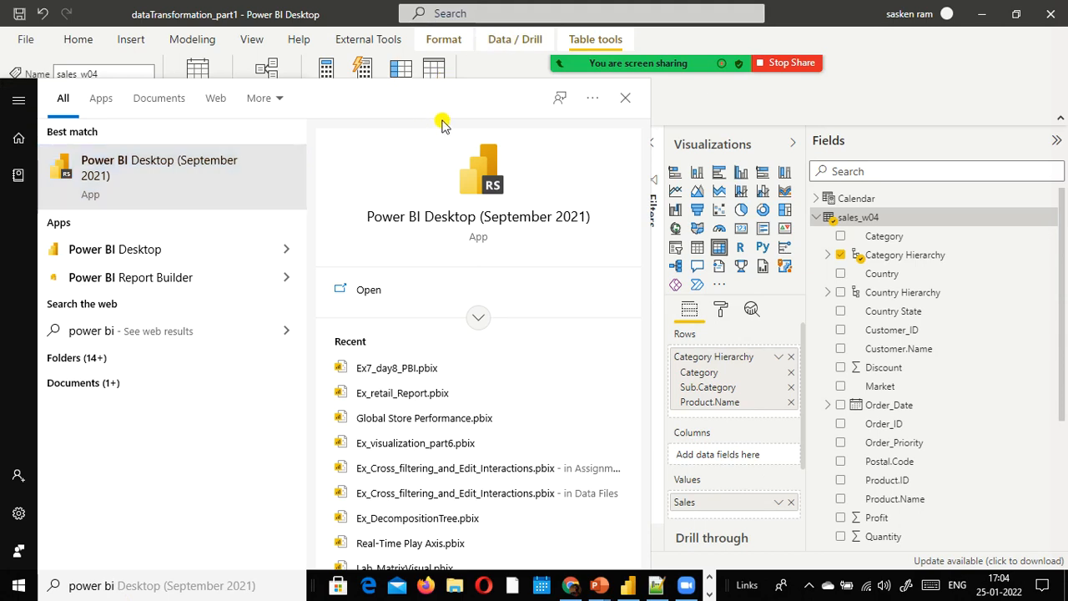
{"action": "left_click", "coordinate": [921, 92]}
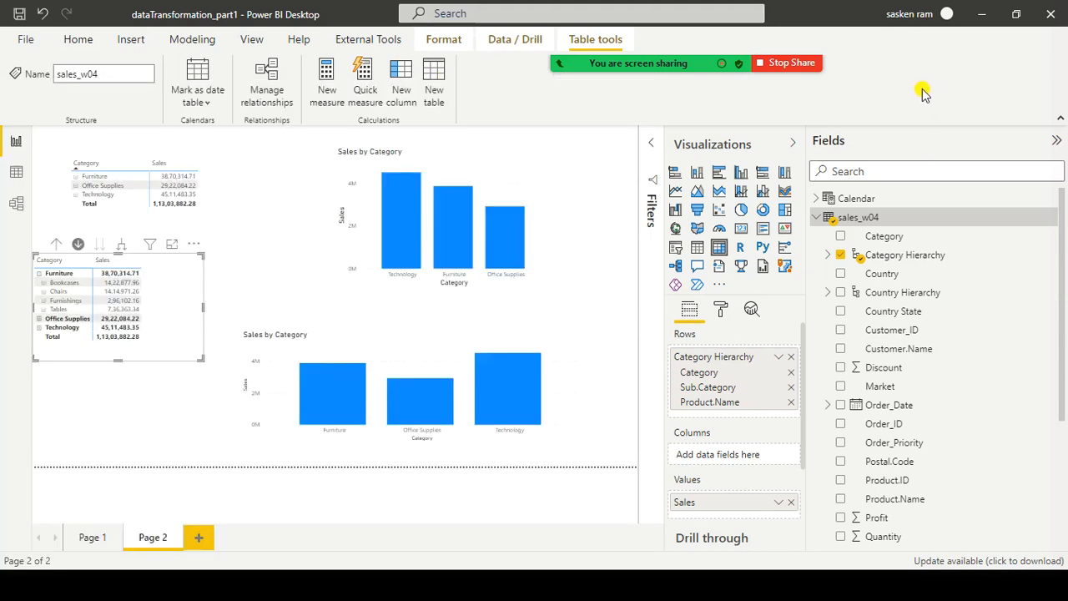